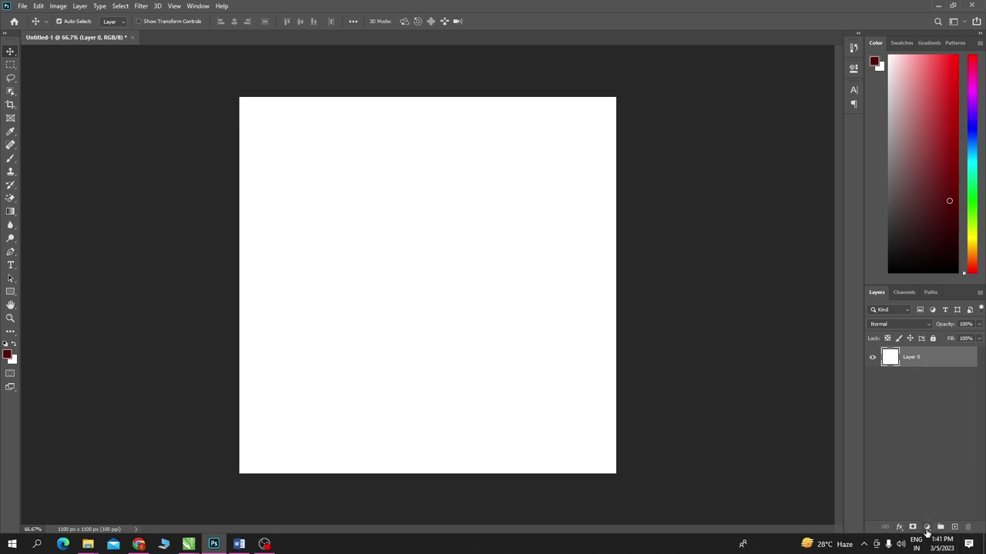
- Add a Gradient fill layer and set its starting colour stop to a brighter red
{"action": "left_click", "coordinate": [926, 528]}
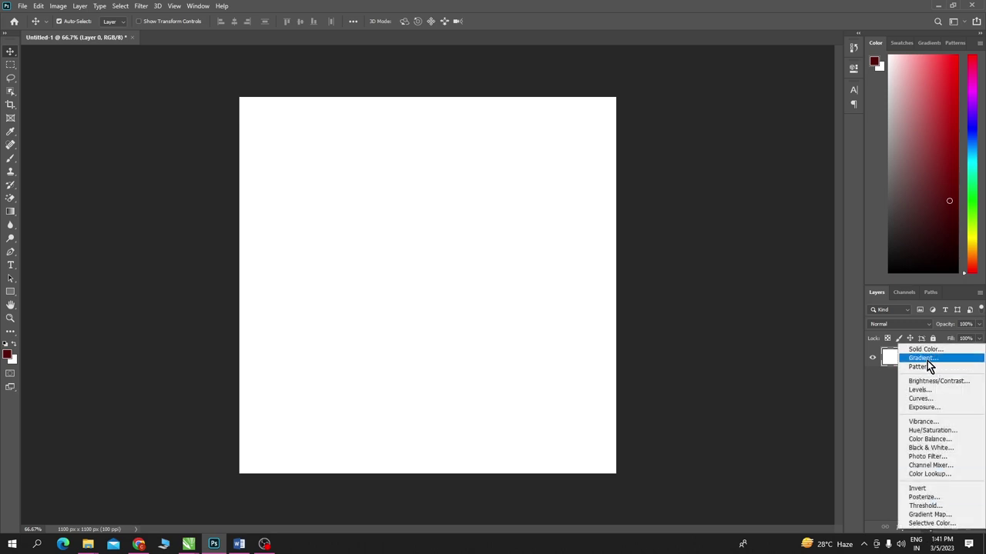
{"action": "left_click", "coordinate": [927, 361]}
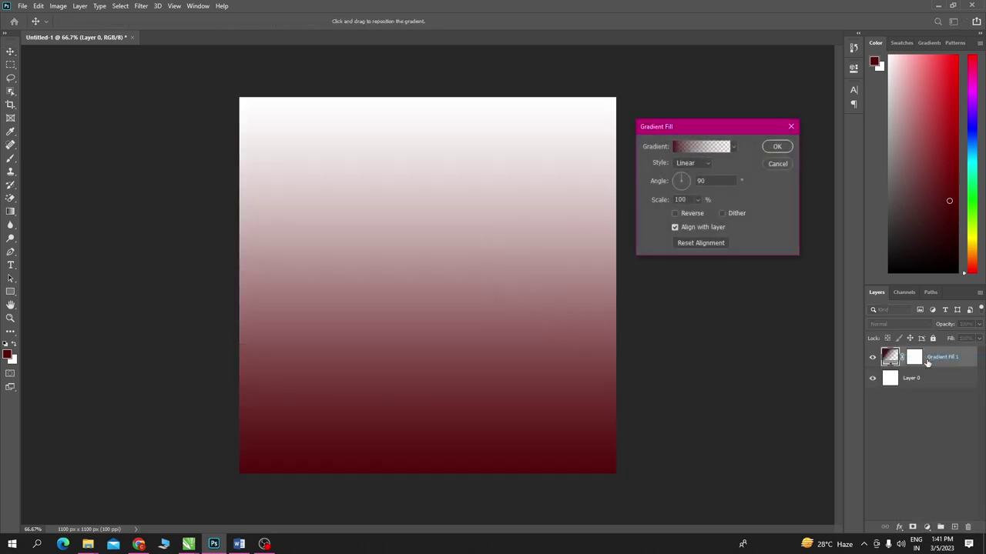
{"action": "left_click", "coordinate": [685, 147]}
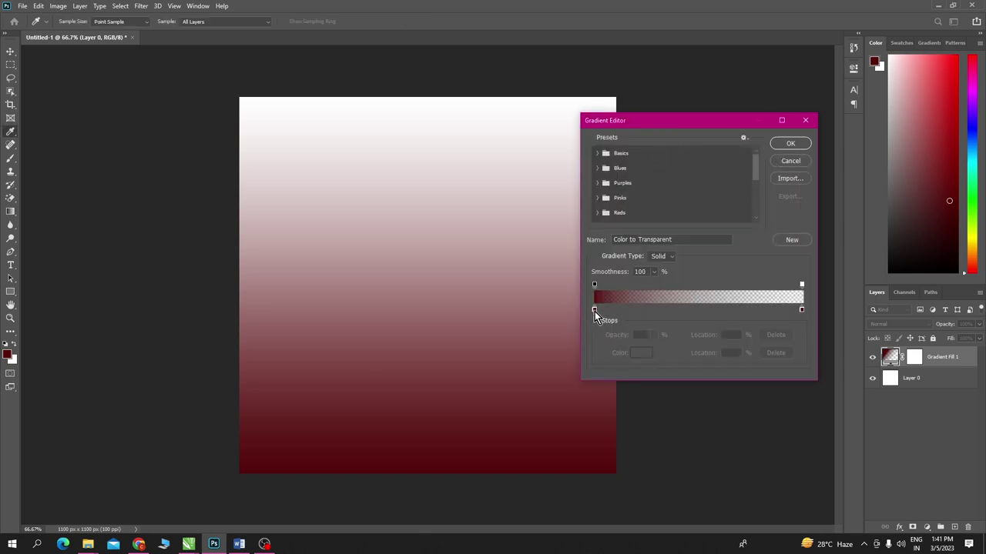
{"action": "left_click", "coordinate": [594, 310]}
{"action": "left_click", "coordinate": [639, 353]}
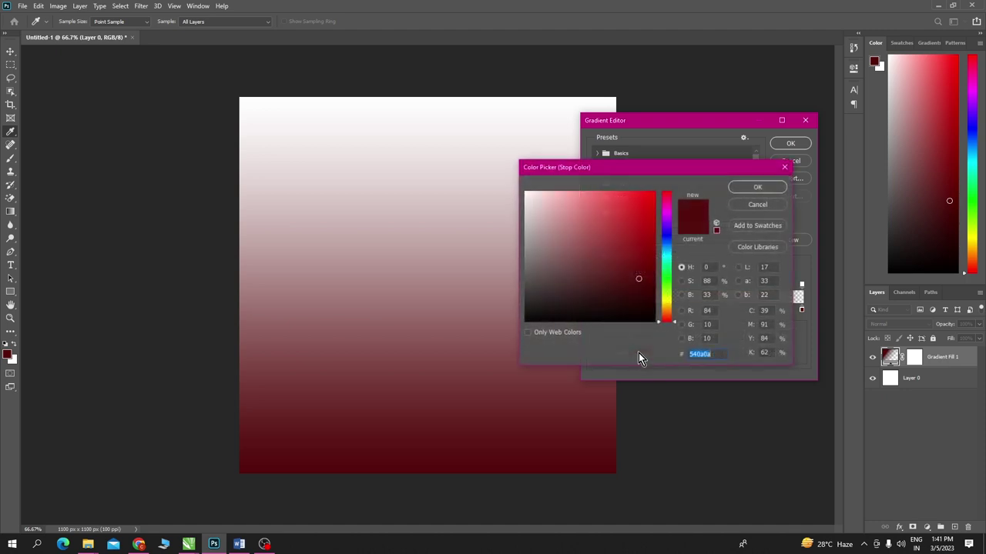
{"action": "mouse_move", "coordinate": [644, 277]}
{"action": "left_mouse_down"}
{"action": "mouse_move", "coordinate": [634, 218]}
{"action": "mouse_move", "coordinate": [654, 247]}
{"action": "left_mouse_up"}
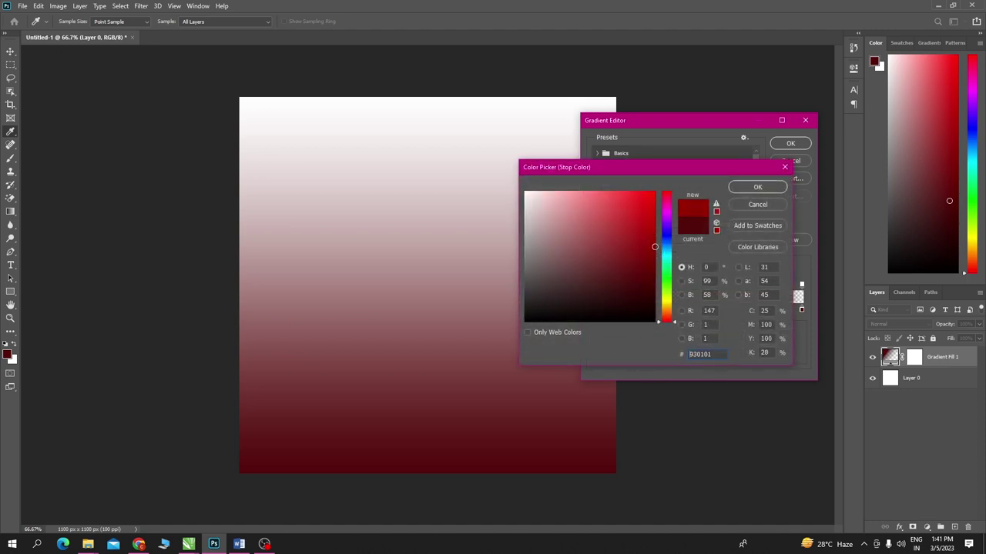
{"action": "left_click", "coordinate": [758, 187]}
- Set the ending colour stop to dark red 470202 with 100% end opacity
{"action": "left_click", "coordinate": [801, 310]}
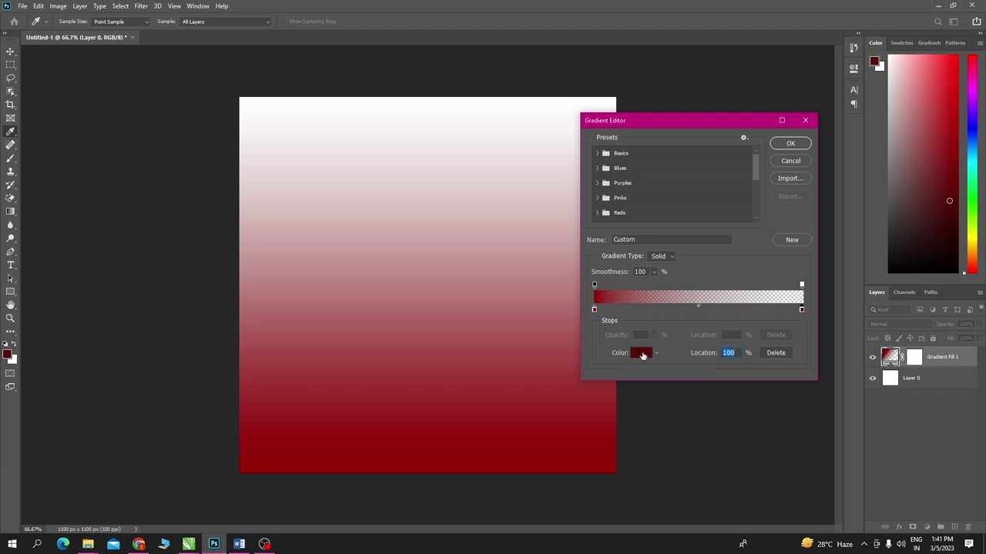
{"action": "left_click", "coordinate": [643, 353]}
{"action": "left_click_drag", "start_coordinate": [636, 269], "coordinate": [651, 287]}
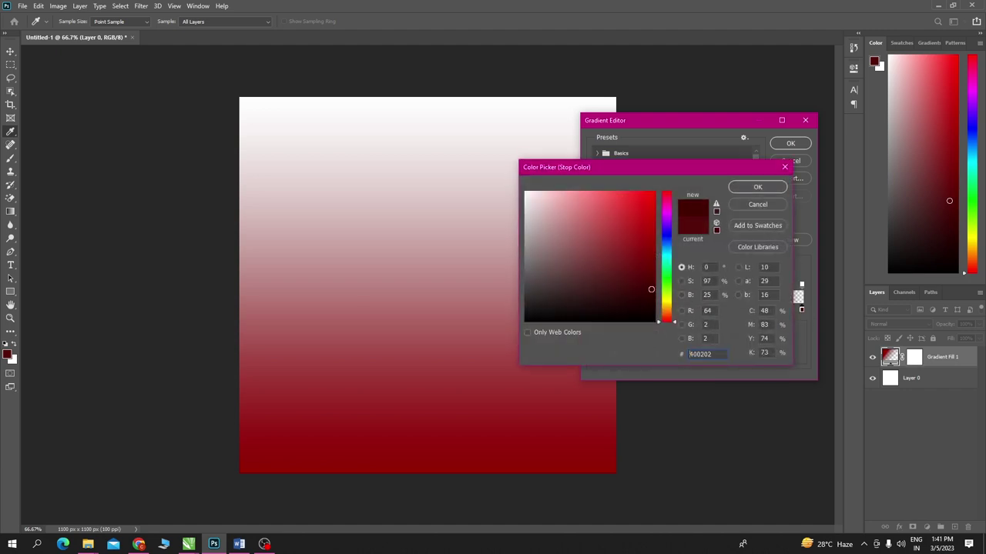
{"action": "left_click", "coordinate": [758, 189]}
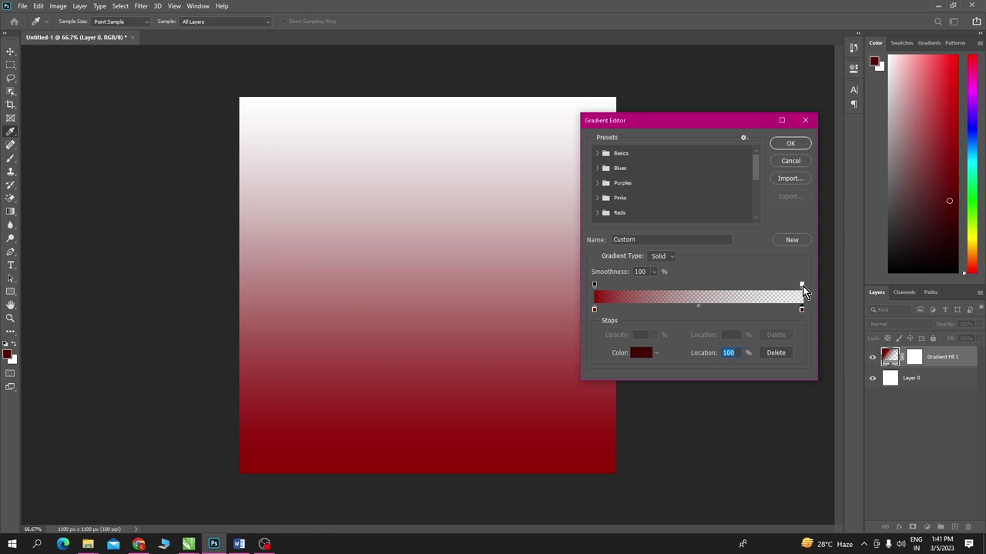
{"action": "left_click", "coordinate": [802, 285]}
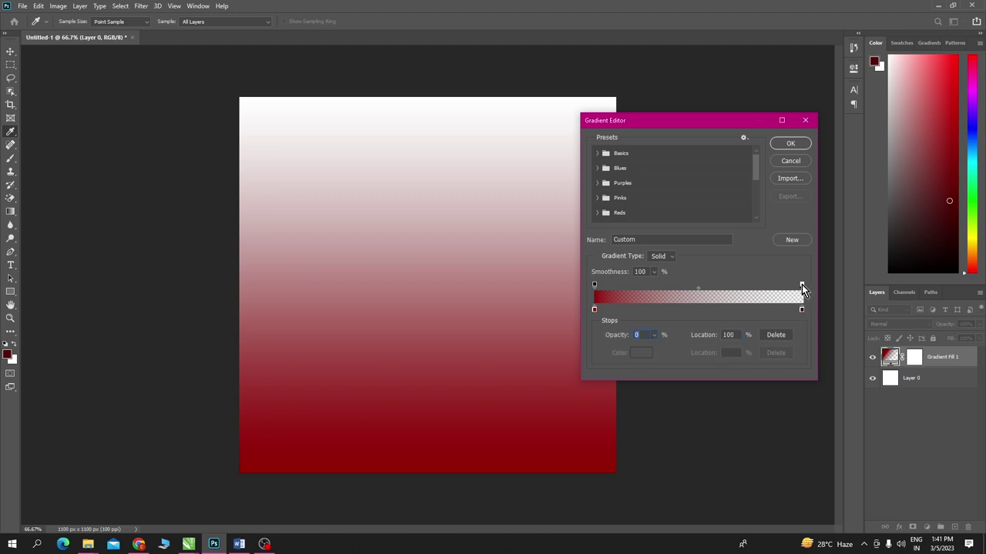
{"action": "left_click", "coordinate": [653, 337]}
{"action": "left_click_drag", "start_coordinate": [654, 347], "coordinate": [726, 353]}
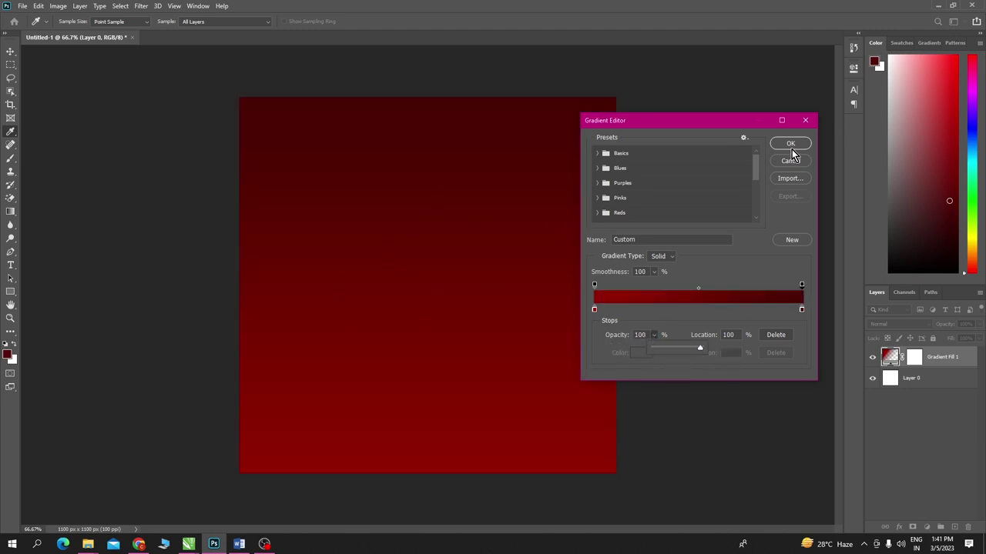
- Confirm the red gradient, preview Radial and Angle, then apply Linear at 28.69°
{"action": "left_click", "coordinate": [791, 145]}
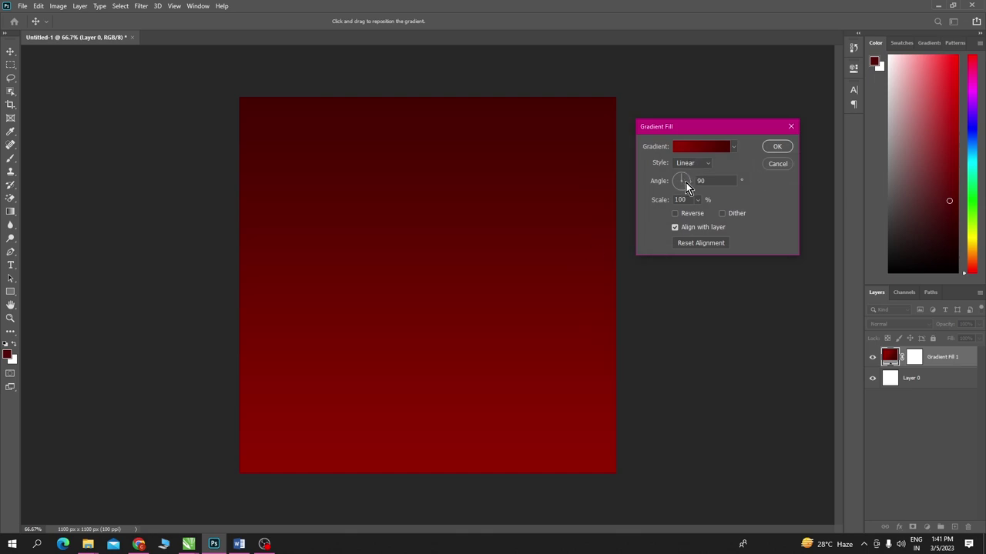
{"action": "left_click_drag", "start_coordinate": [688, 181], "coordinate": [681, 181]}
{"action": "left_click", "coordinate": [687, 164]}
{"action": "left_click", "coordinate": [686, 175]}
{"action": "left_click", "coordinate": [687, 167]}
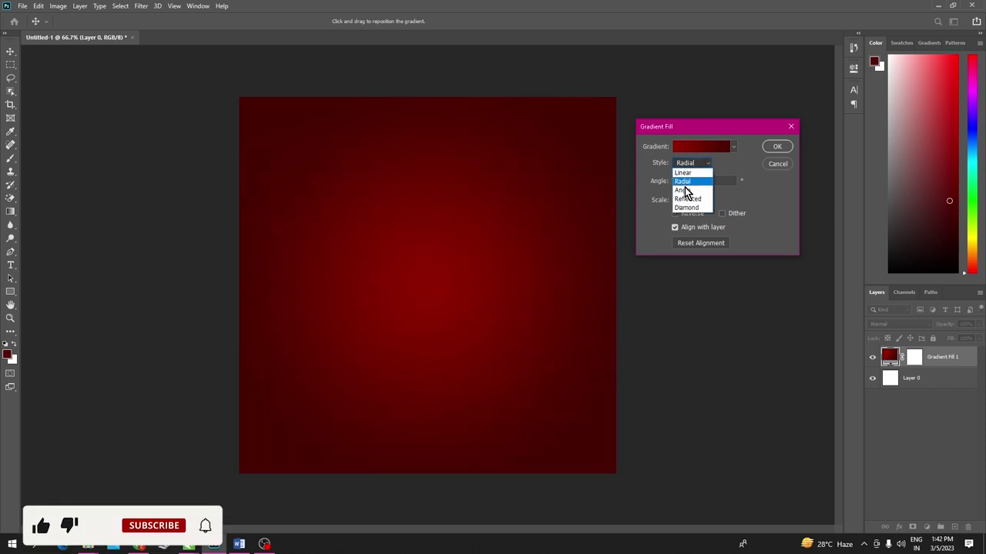
{"action": "left_click", "coordinate": [686, 172]}
{"action": "left_click", "coordinate": [686, 164]}
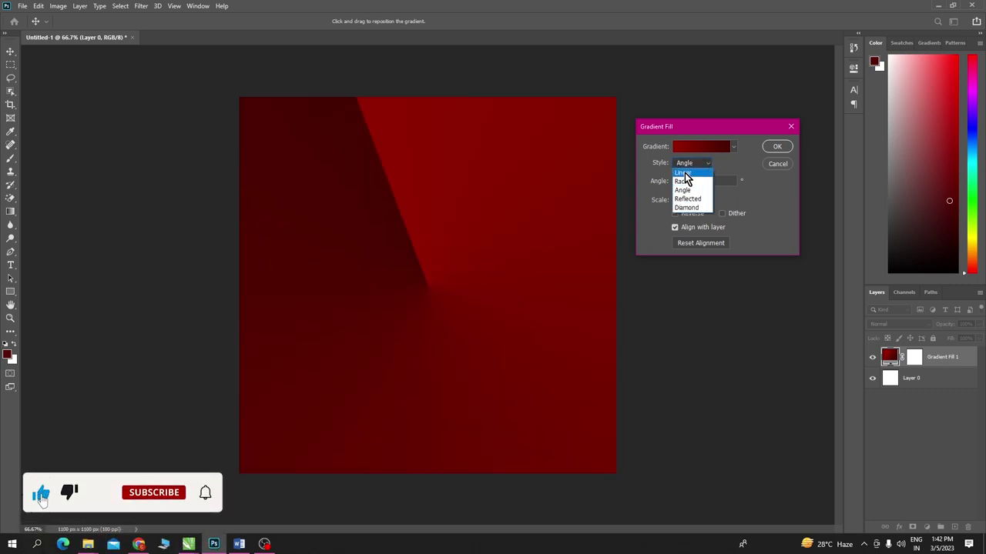
{"action": "left_click", "coordinate": [682, 173]}
{"action": "left_click_drag", "start_coordinate": [680, 196], "coordinate": [684, 182]}
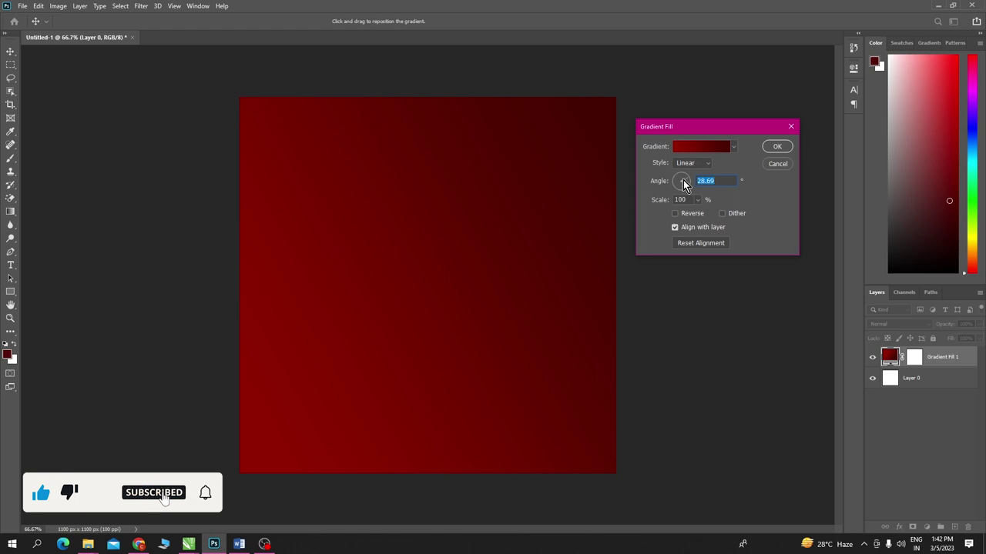
{"action": "left_click", "coordinate": [777, 147]}
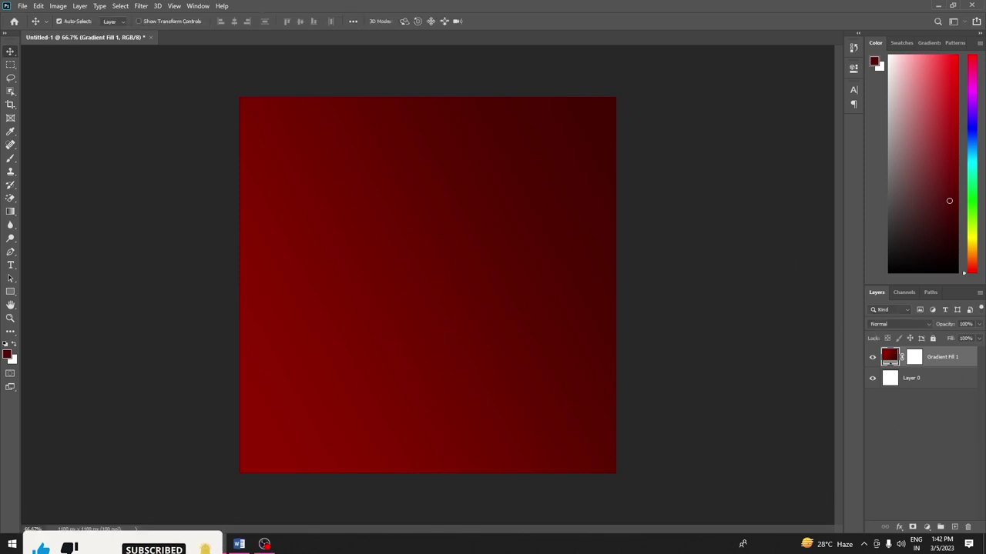
- Drag the red texture image from File Explorer into the poster and commit it
{"action": "mouse_move", "coordinate": [87, 545]}
{"action": "left_click", "coordinate": [288, 500]}
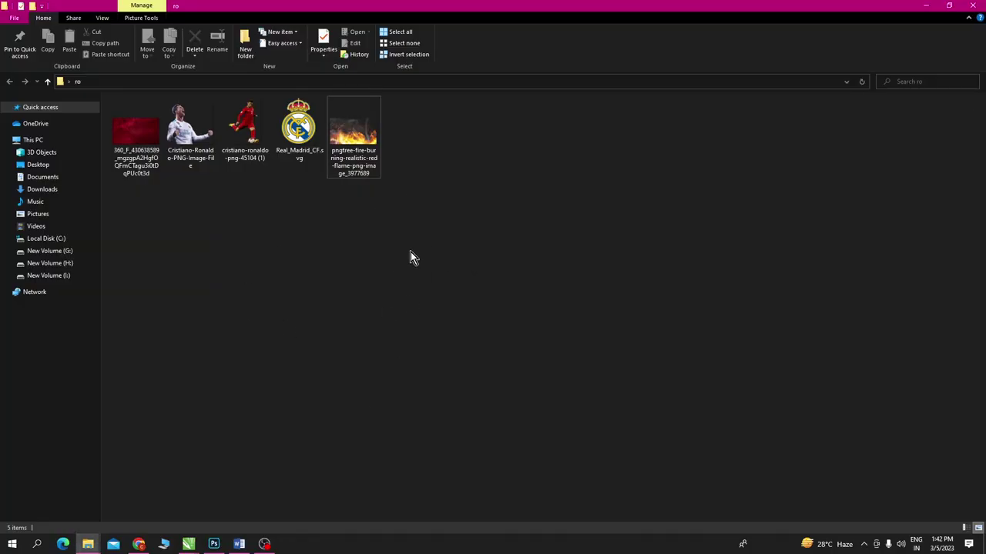
{"action": "left_click", "coordinate": [135, 135]}
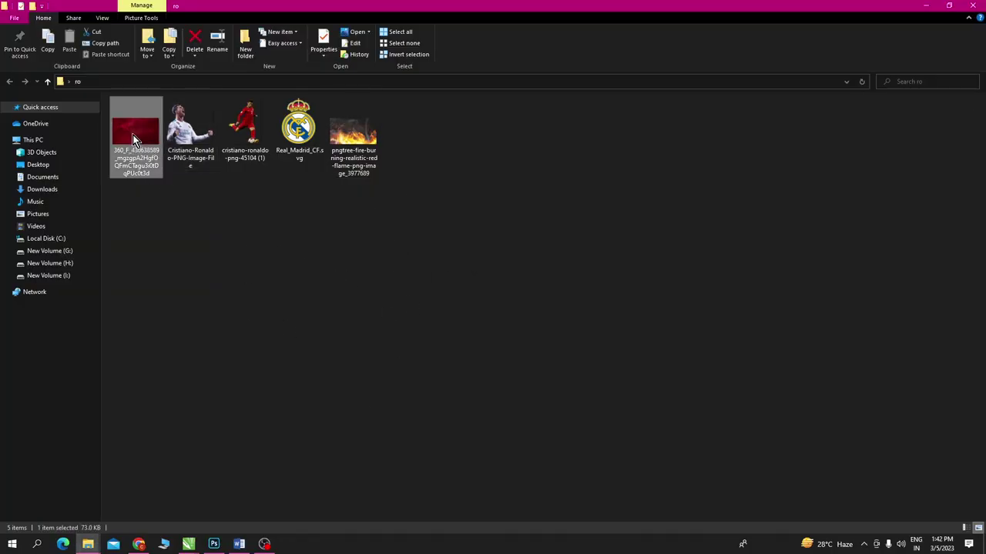
{"action": "mouse_move", "coordinate": [135, 135]}
{"action": "left_mouse_down"}
{"action": "mouse_move", "coordinate": [208, 277]}
{"action": "mouse_move", "coordinate": [429, 303]}
{"action": "left_mouse_up"}
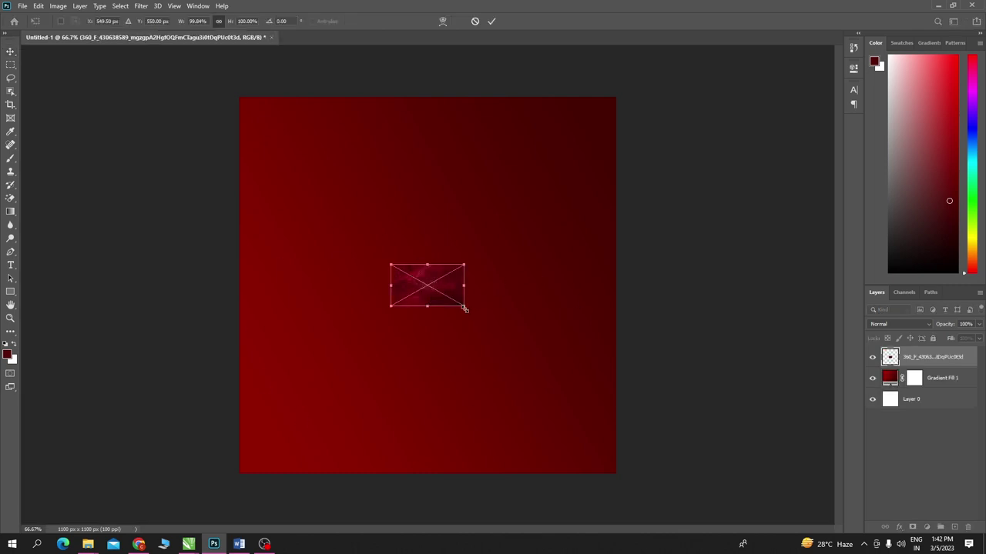
{"action": "key", "text": "Return"}
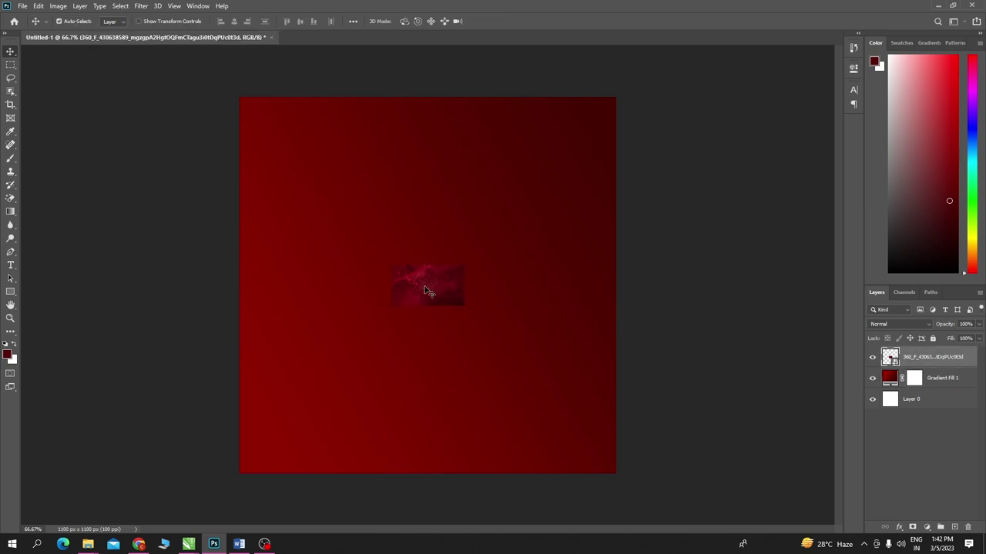
- Scale the texture image up with Ctrl+T until it covers the whole canvas
{"action": "key", "text": "ctrl+t"}
{"action": "key", "text": "Return"}
{"action": "key", "text": "ctrl+t"}
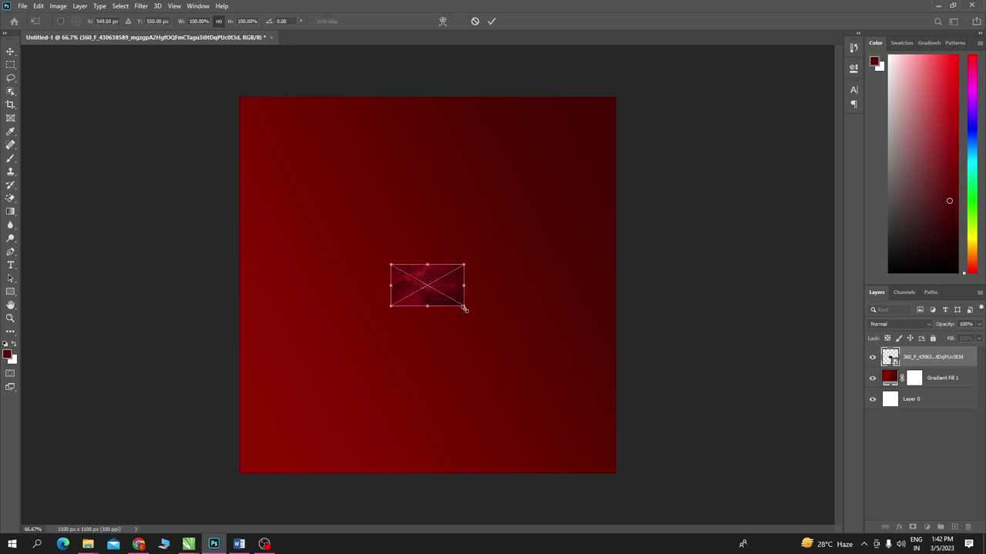
{"action": "mouse_move", "coordinate": [464, 308]}
{"action": "left_mouse_down"}
{"action": "mouse_move", "coordinate": [528, 370]}
{"action": "mouse_move", "coordinate": [675, 475]}
{"action": "mouse_move", "coordinate": [678, 457]}
{"action": "mouse_move", "coordinate": [723, 472]}
{"action": "left_mouse_up"}
{"action": "left_click_drag", "start_coordinate": [539, 421], "coordinate": [508, 422]}
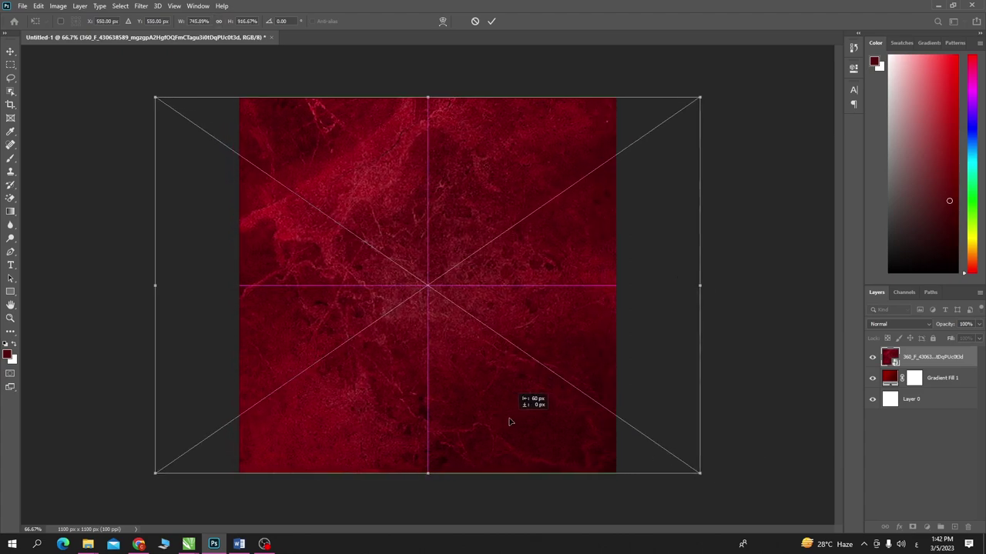
{"action": "key", "text": "Return"}
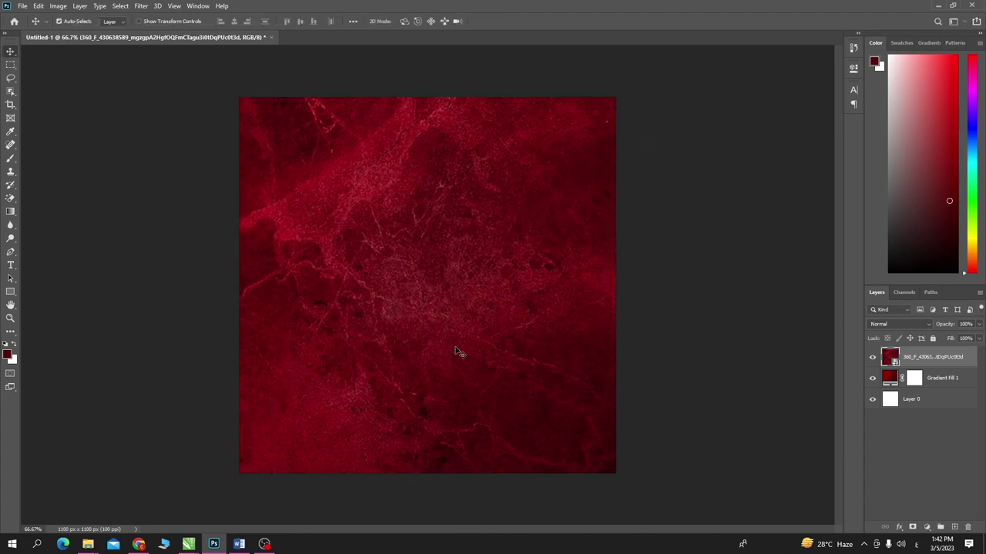
- Set the texture layer to Color Dodge blending at 62% opacity
{"action": "left_click", "coordinate": [882, 324]}
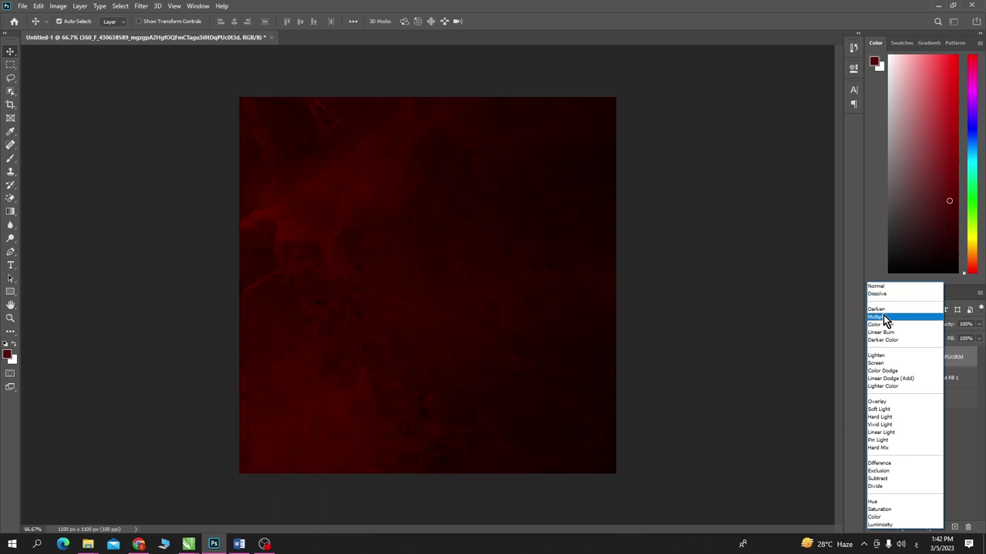
{"action": "left_click", "coordinate": [883, 373]}
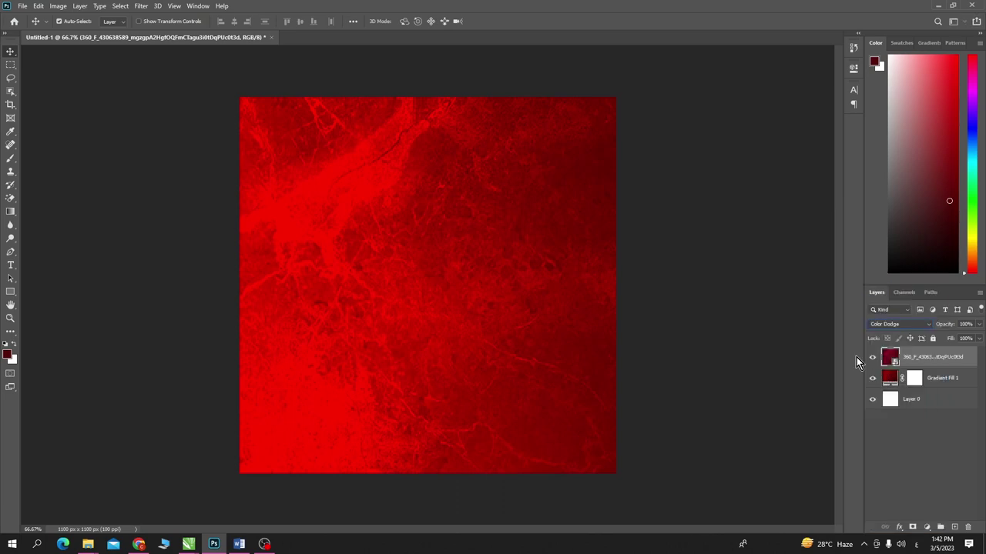
{"action": "left_click", "coordinate": [978, 325]}
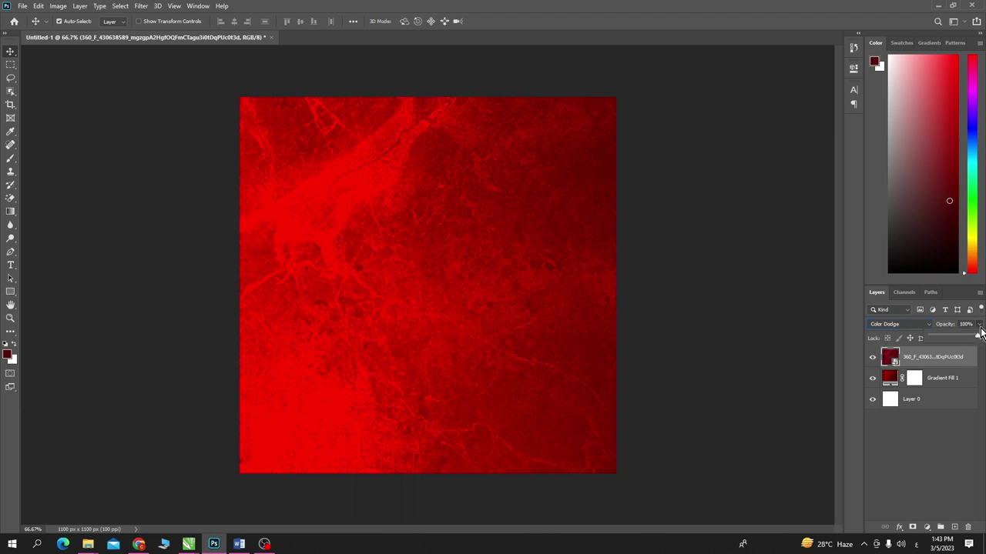
{"action": "left_click_drag", "start_coordinate": [978, 340], "coordinate": [960, 347]}
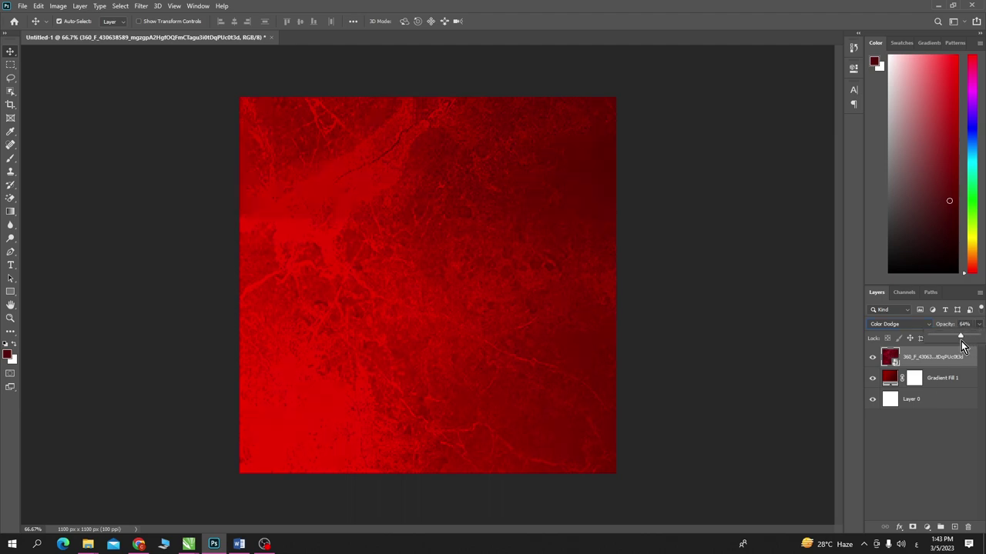
{"action": "left_click_drag", "start_coordinate": [956, 341], "coordinate": [960, 342]}
{"action": "left_click", "coordinate": [806, 321]}
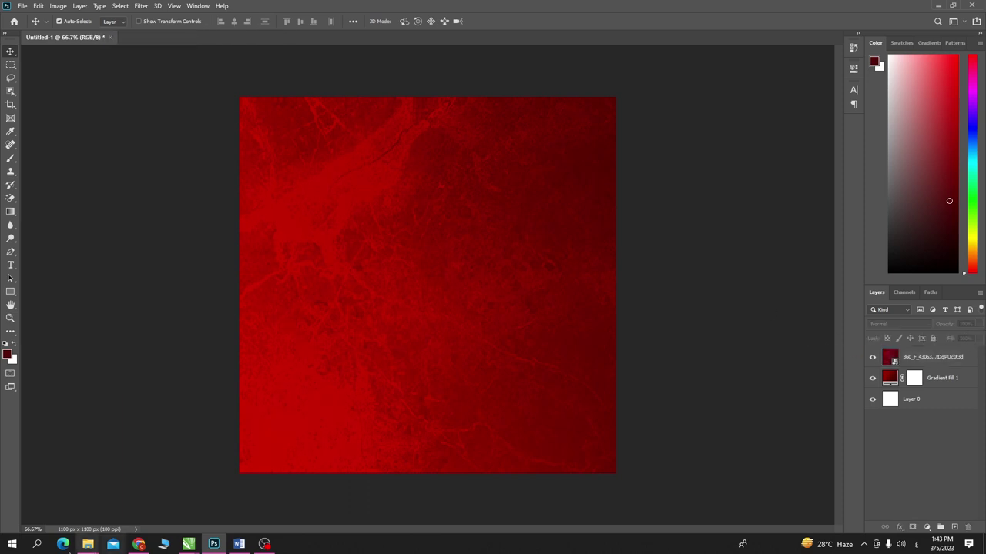
- Show File Explorer as extra large icons and drag the cheering footballer PNG into the poster
{"action": "left_click", "coordinate": [85, 544]}
{"action": "left_click", "coordinate": [285, 485]}
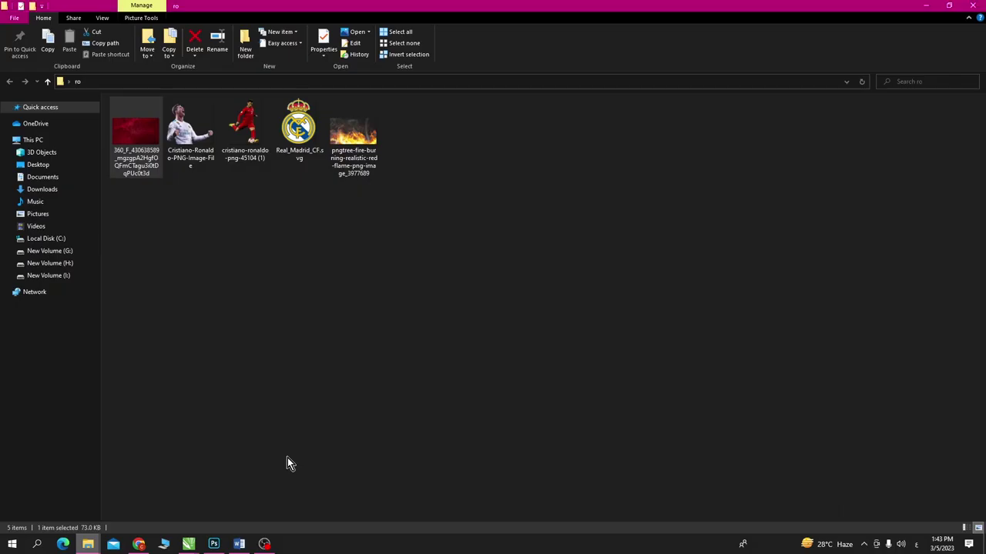
{"action": "right_click", "coordinate": [479, 181]}
{"action": "left_click", "coordinate": [647, 191]}
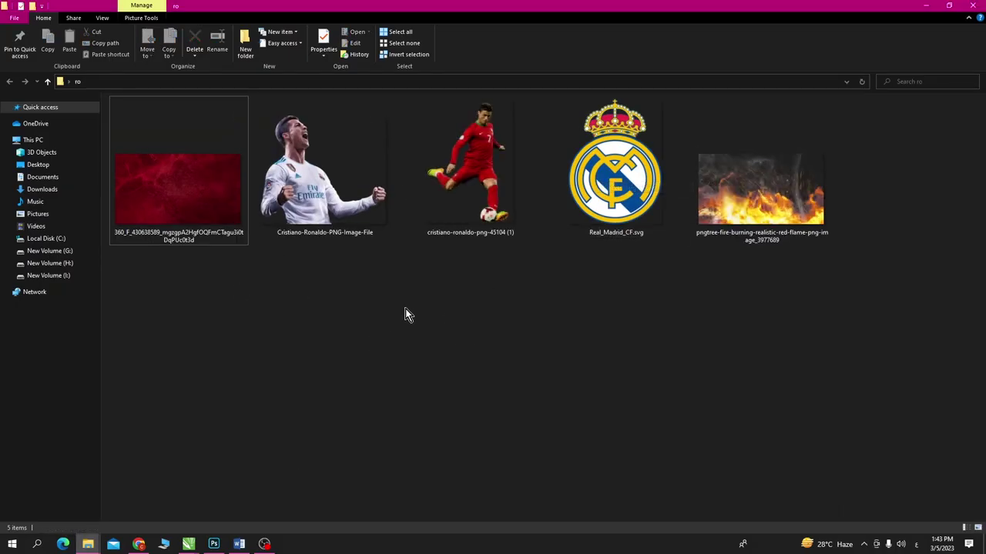
{"action": "key", "text": "Right"}
{"action": "mouse_move", "coordinate": [313, 212]}
{"action": "left_mouse_down"}
{"action": "mouse_move", "coordinate": [217, 548]}
{"action": "mouse_move", "coordinate": [410, 273]}
{"action": "left_mouse_up"}
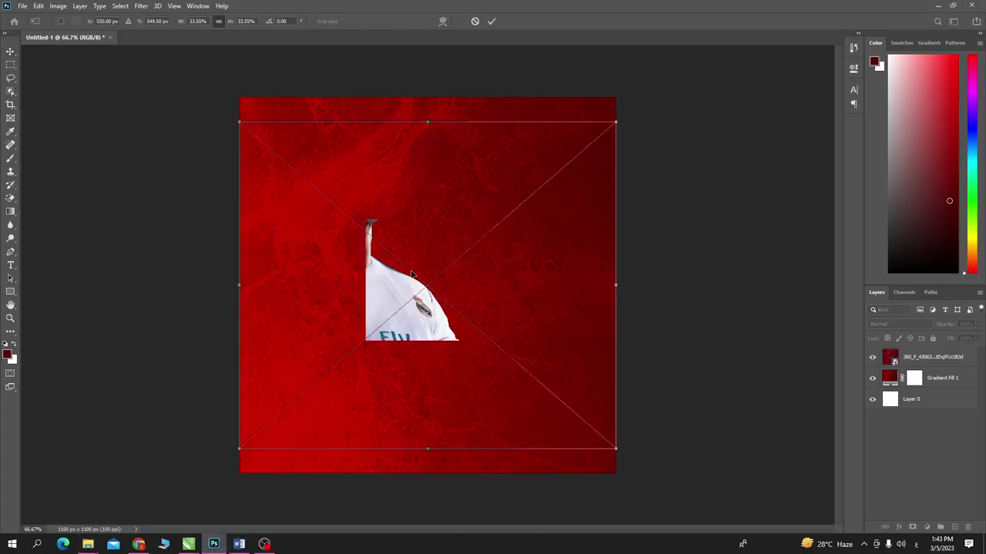
- Shrink the cheering cutout and move it to the upper centre of the canvas
{"action": "mouse_move", "coordinate": [616, 122]}
{"action": "left_mouse_down"}
{"action": "mouse_move", "coordinate": [528, 199]}
{"action": "mouse_move", "coordinate": [613, 158]}
{"action": "left_mouse_up"}
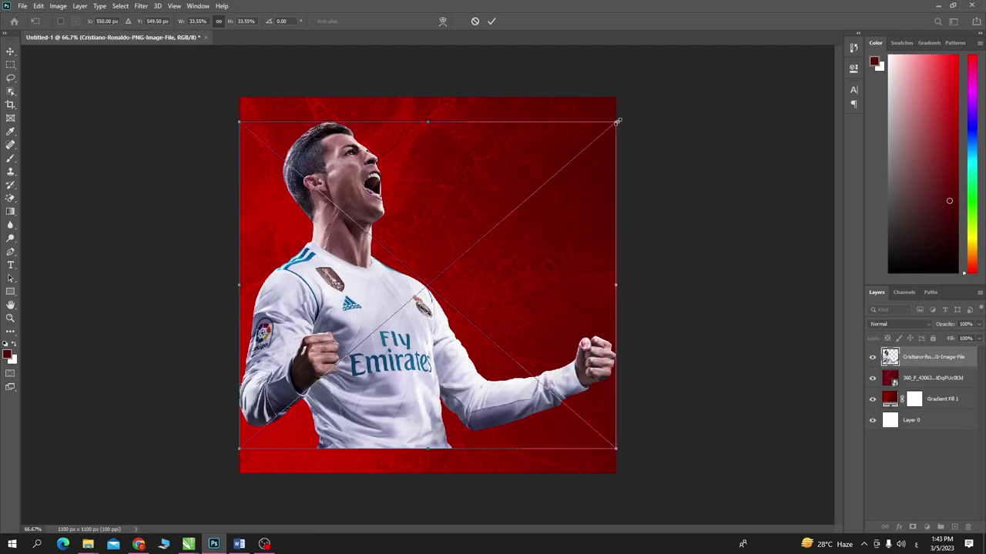
{"action": "left_click_drag", "start_coordinate": [616, 122], "coordinate": [469, 250]}
{"action": "mouse_move", "coordinate": [331, 429]}
{"action": "left_mouse_down"}
{"action": "mouse_move", "coordinate": [409, 305]}
{"action": "mouse_move", "coordinate": [422, 314]}
{"action": "left_mouse_up"}
{"action": "key", "text": "Return"}
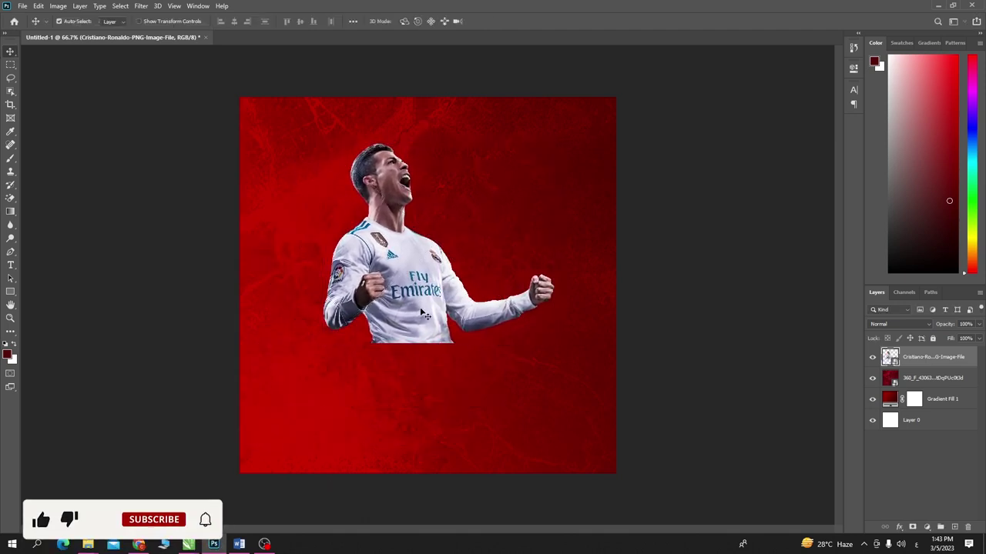
- Flip the Ronaldo cutout horizontally and move it left
{"action": "key", "text": "ctrl+t"}
{"action": "right_click", "coordinate": [421, 311]}
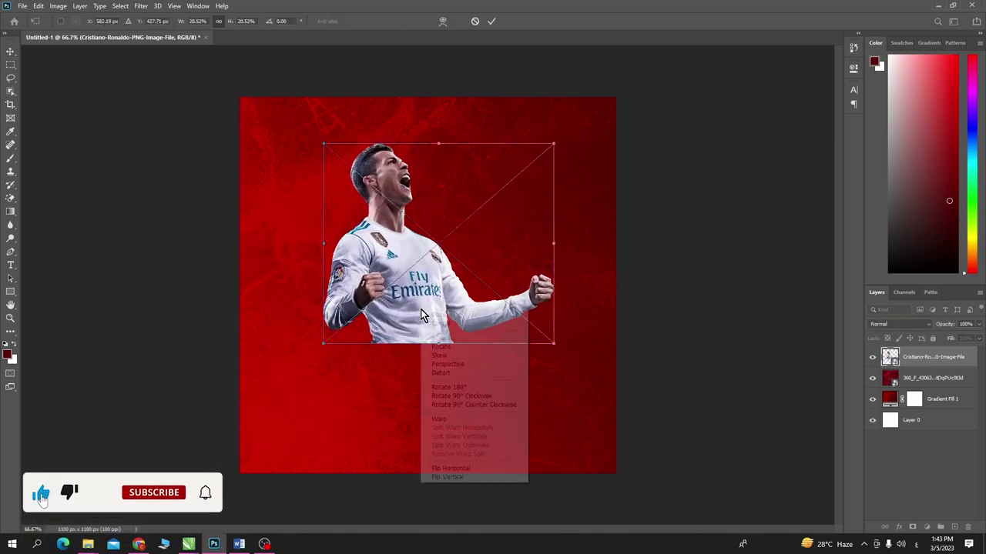
{"action": "left_click", "coordinate": [448, 468]}
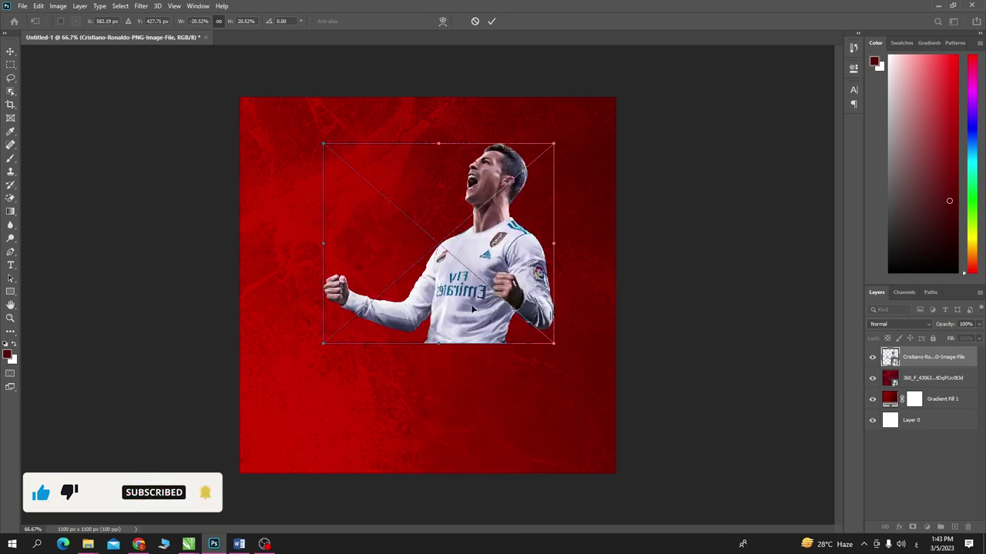
{"action": "mouse_move", "coordinate": [471, 306]}
{"action": "left_mouse_down"}
{"action": "mouse_move", "coordinate": [406, 304]}
{"action": "mouse_move", "coordinate": [406, 295]}
{"action": "left_mouse_up"}
{"action": "key", "text": "Return"}
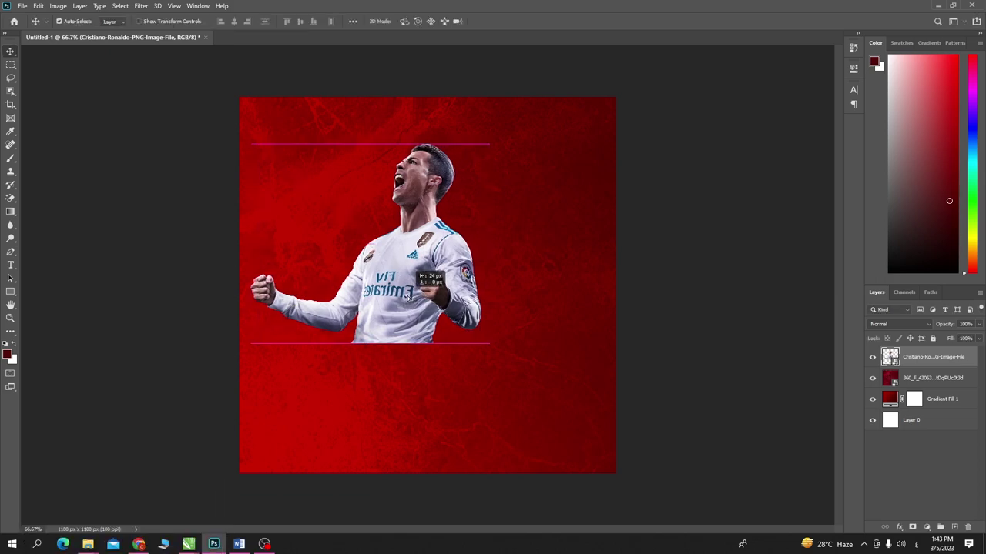
- Enlarge the cutout slightly and nudge it left near the canvas centre
{"action": "key", "text": "ctrl+t"}
{"action": "left_click_drag", "start_coordinate": [480, 344], "coordinate": [503, 365]}
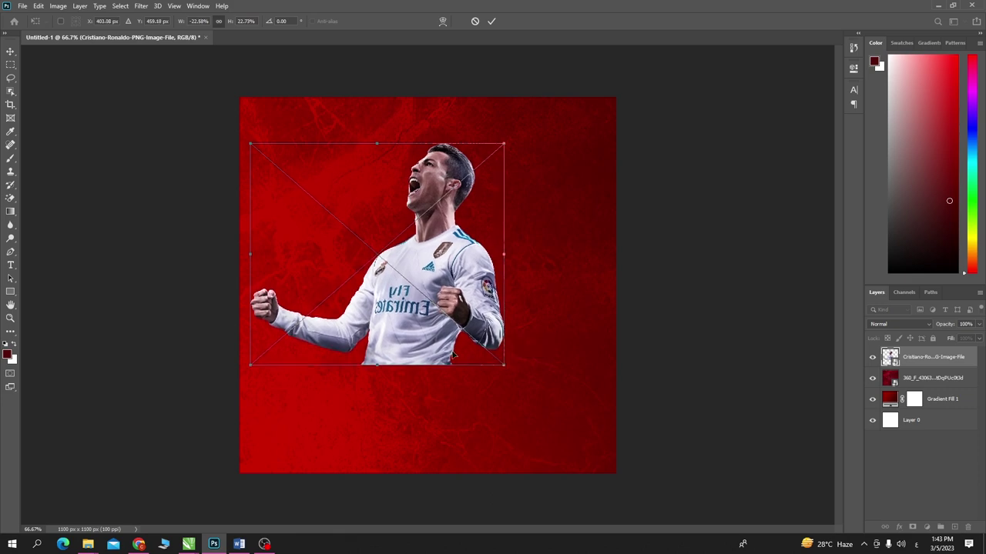
{"action": "left_click_drag", "start_coordinate": [428, 346], "coordinate": [423, 339]}
{"action": "key", "text": "Return"}
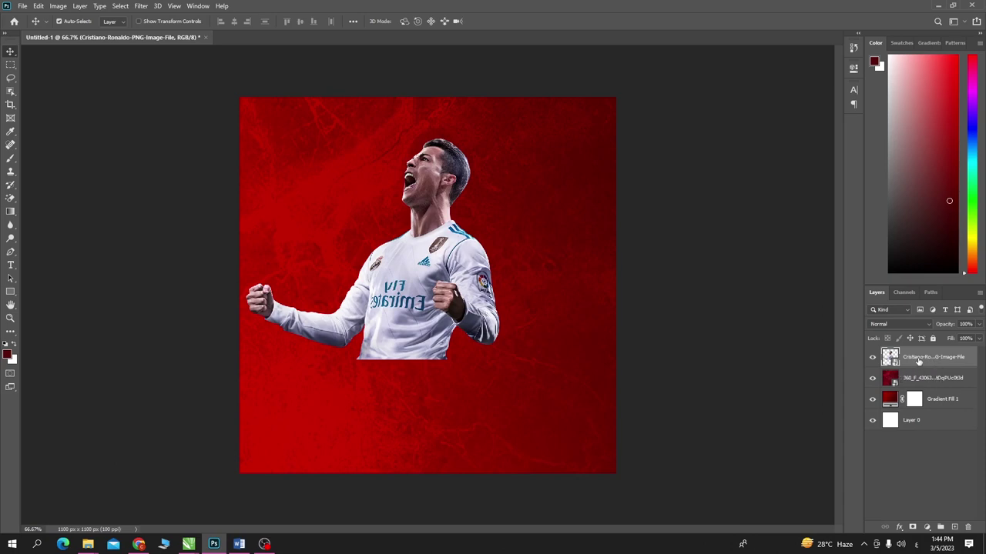
- Rasterize the Cristiano layer and set its Levels input black point 17, white point 194
{"action": "right_click", "coordinate": [919, 364]}
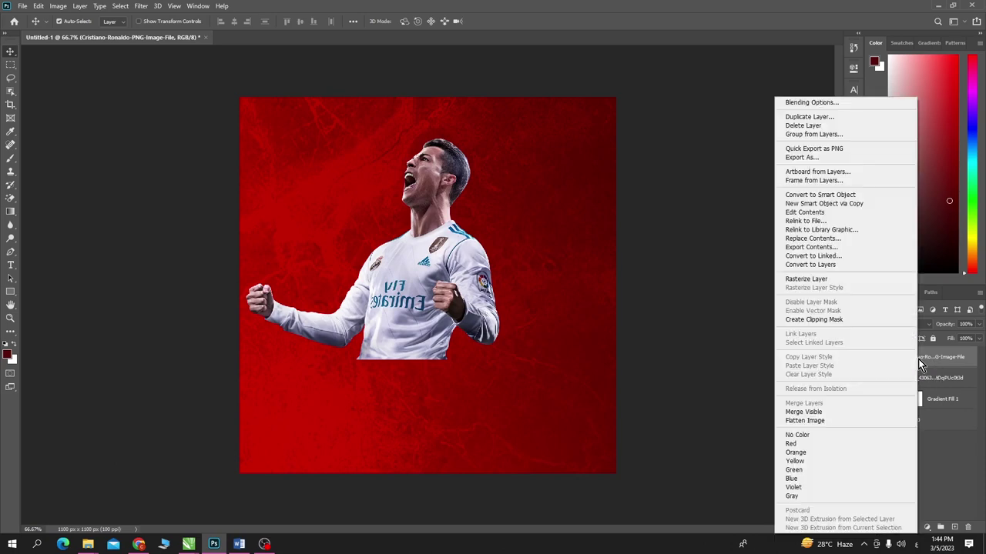
{"action": "left_click", "coordinate": [811, 281]}
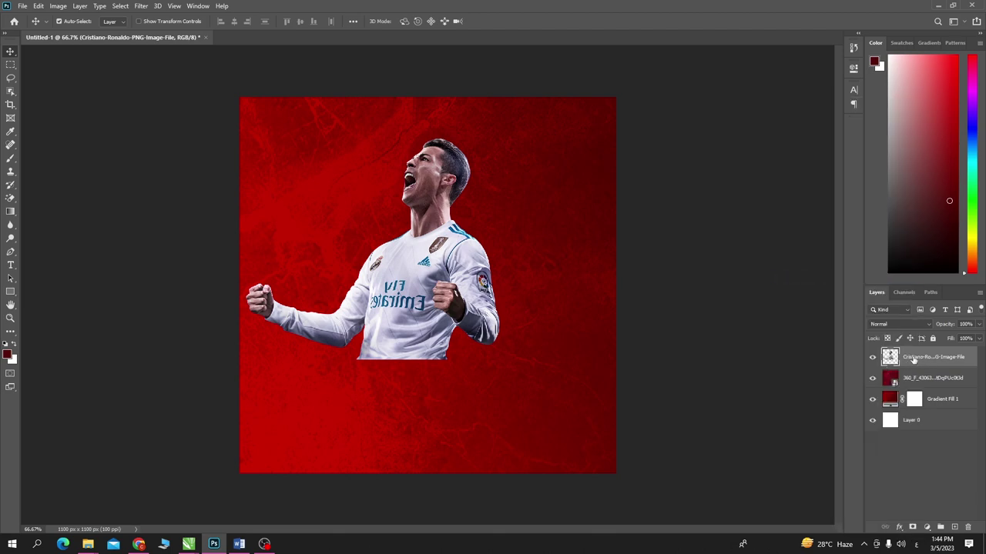
{"action": "key", "text": "ctrl+l"}
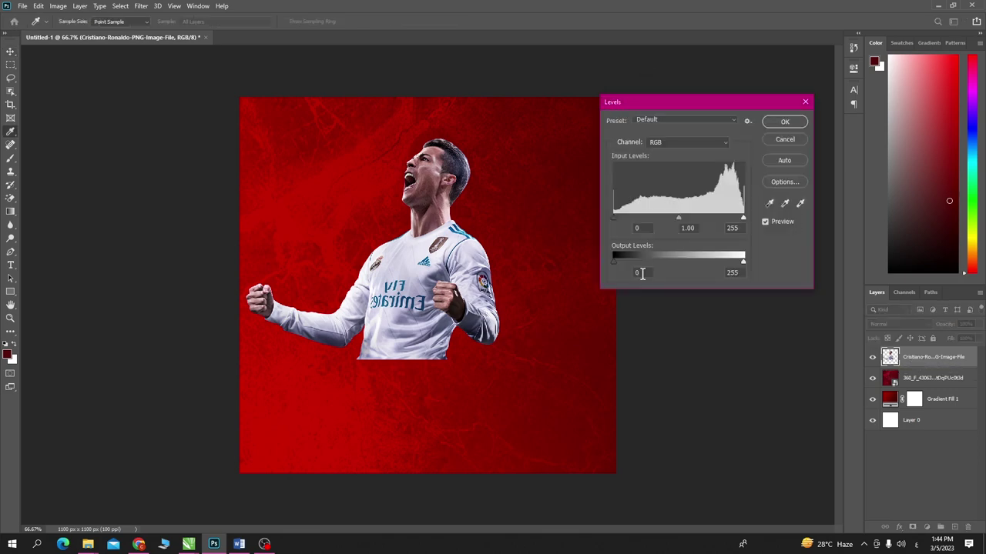
{"action": "left_click_drag", "start_coordinate": [615, 223], "coordinate": [622, 222]}
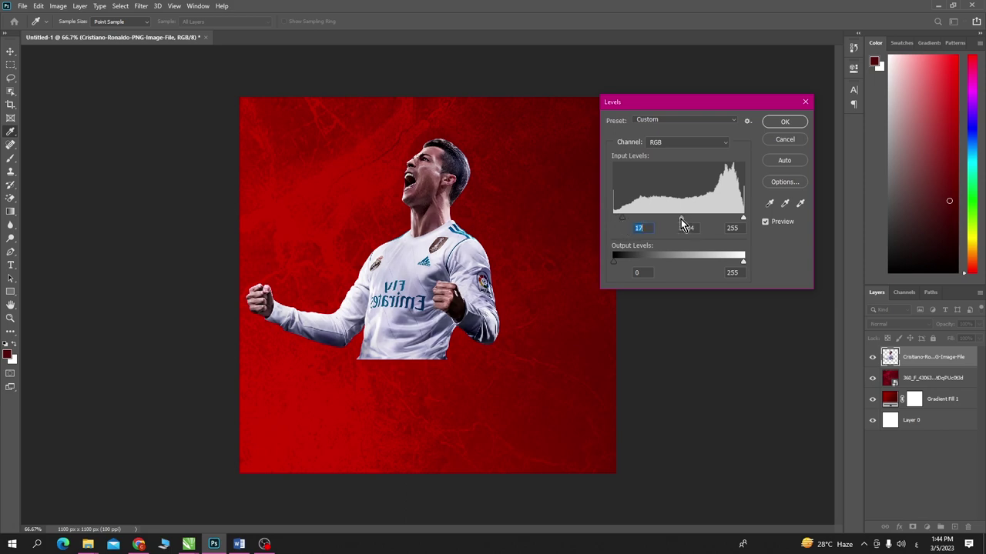
{"action": "left_click_drag", "start_coordinate": [682, 221], "coordinate": [679, 219]}
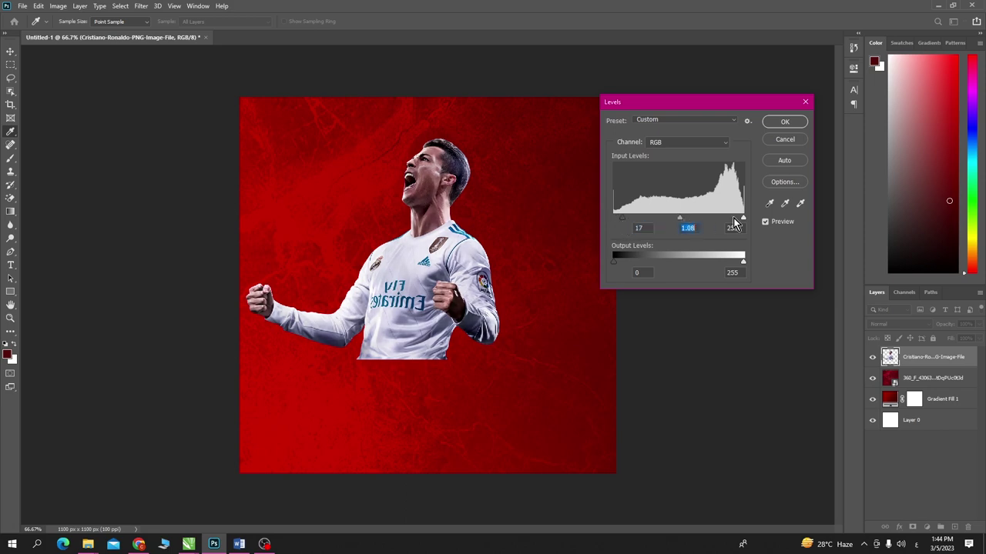
{"action": "left_click_drag", "start_coordinate": [743, 218], "coordinate": [715, 219]}
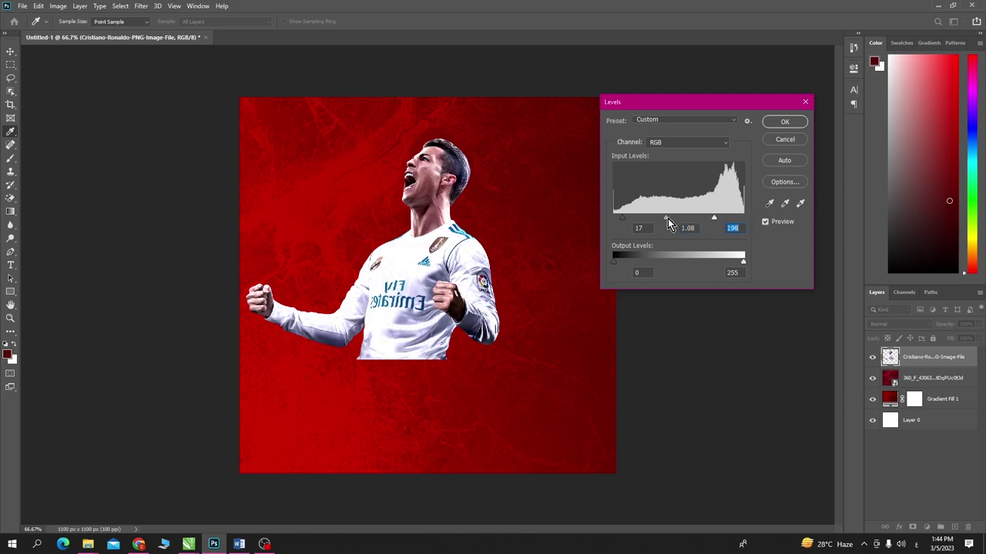
{"action": "left_click_drag", "start_coordinate": [667, 224], "coordinate": [711, 219]}
{"action": "left_click", "coordinate": [678, 225]}
- Apply the Levels change and add a Curves adjustment layer
{"action": "left_click", "coordinate": [787, 122]}
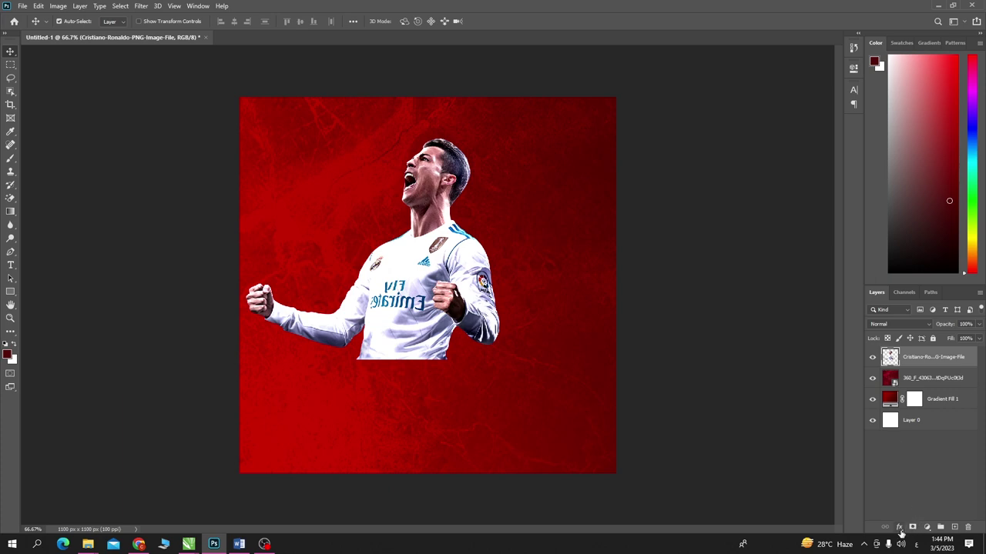
{"action": "left_click", "coordinate": [927, 528]}
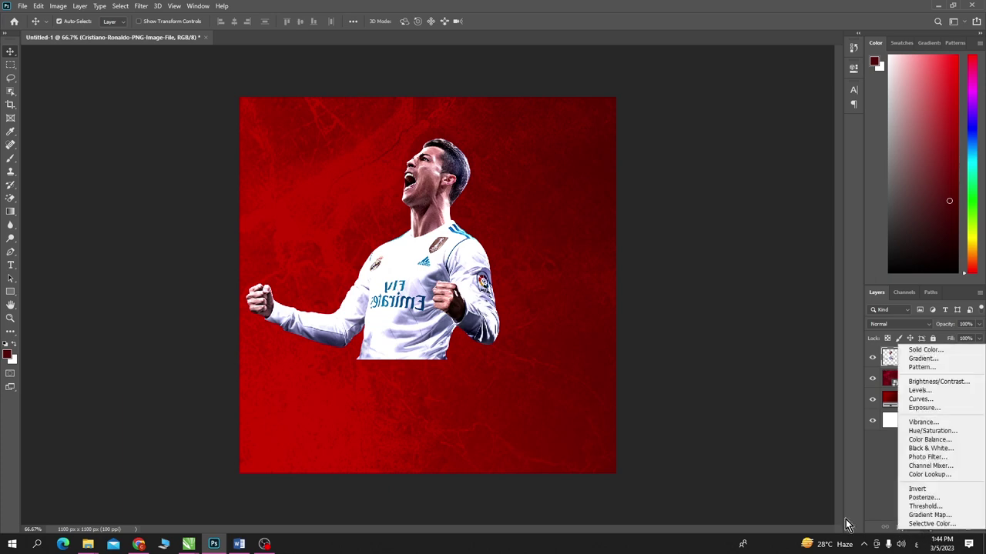
{"action": "left_click", "coordinate": [927, 530]}
{"action": "left_click", "coordinate": [928, 529]}
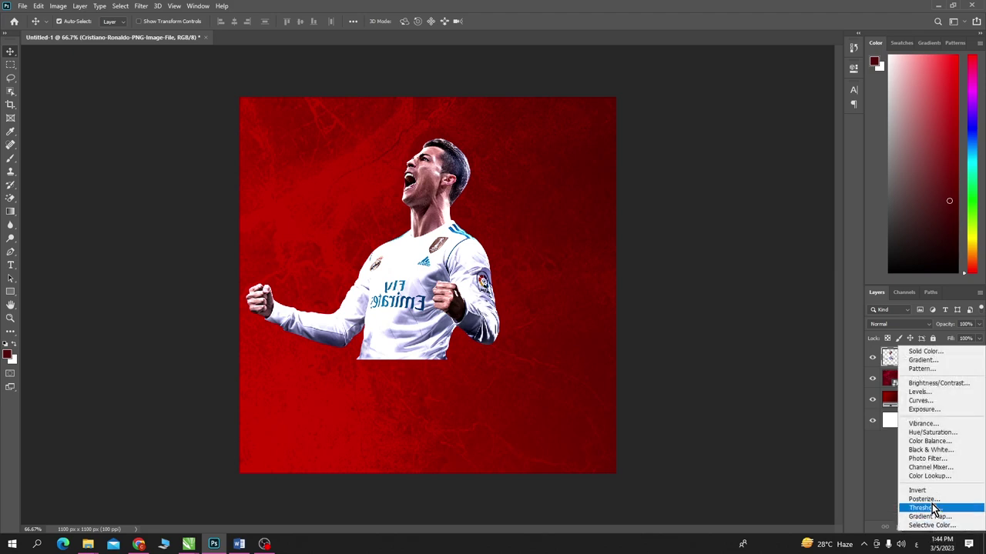
{"action": "left_click", "coordinate": [919, 401]}
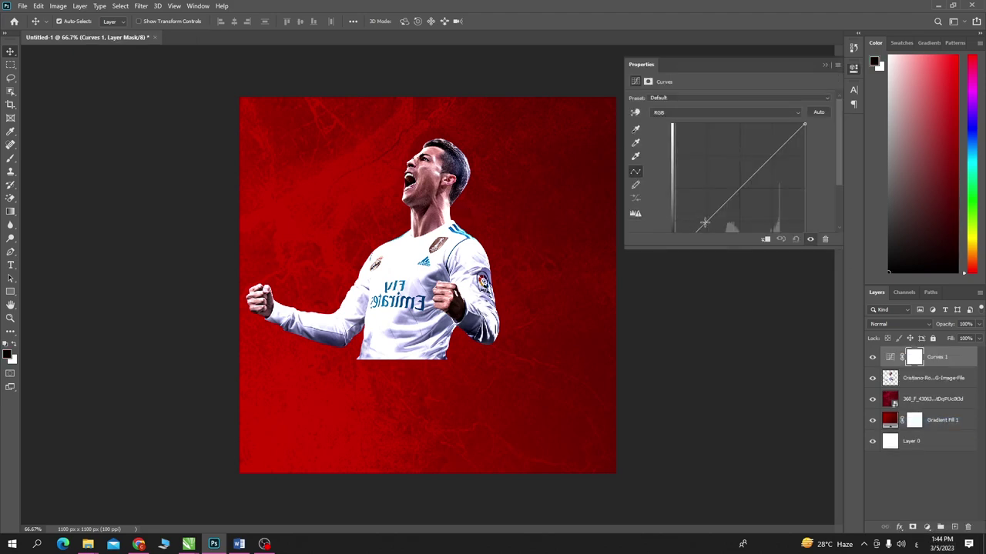
- Clip the Curves layer to the cutout with its midpoint lowered to input 124, output 110
{"action": "left_click_drag", "start_coordinate": [753, 248], "coordinate": [754, 318]}
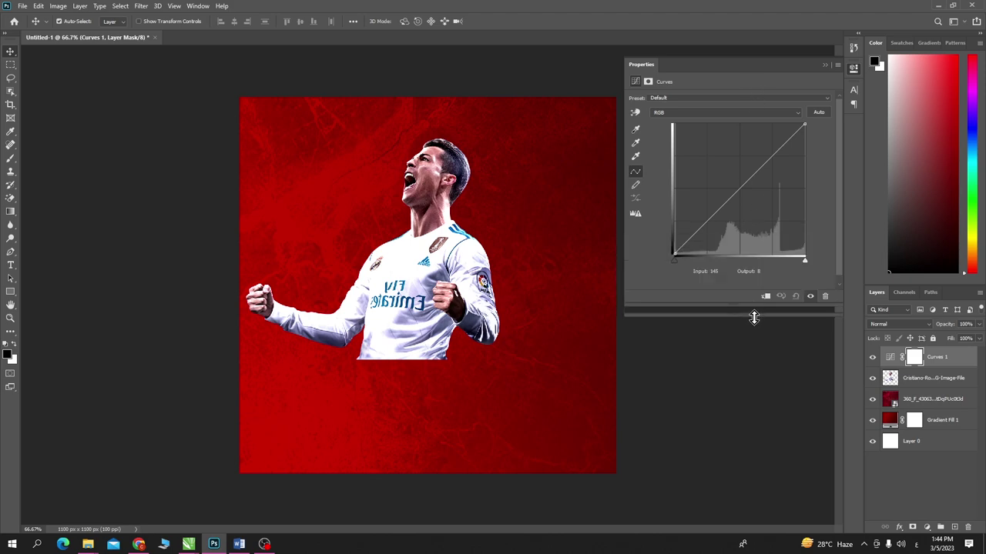
{"action": "left_click_drag", "start_coordinate": [733, 191], "coordinate": [742, 198]}
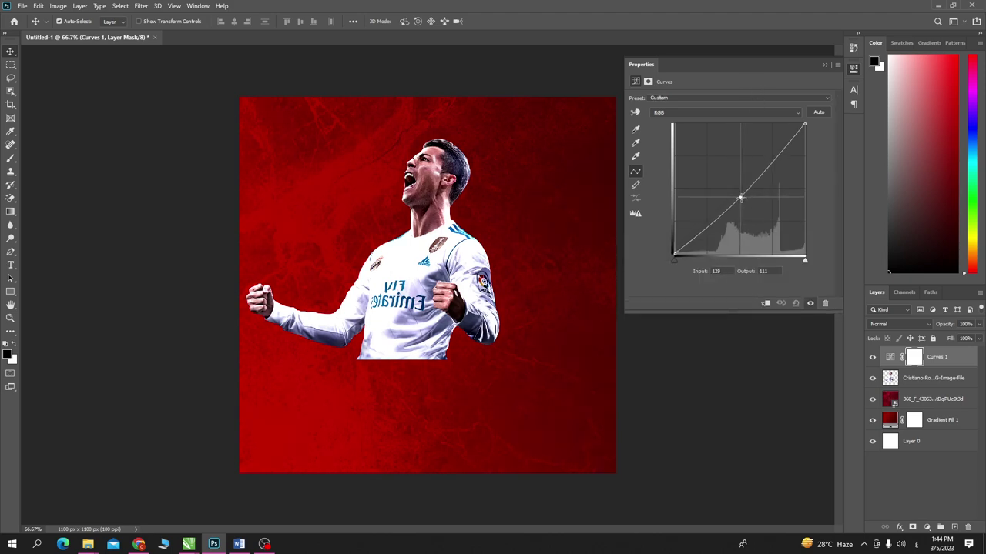
{"action": "key", "text": "ctrl+z"}
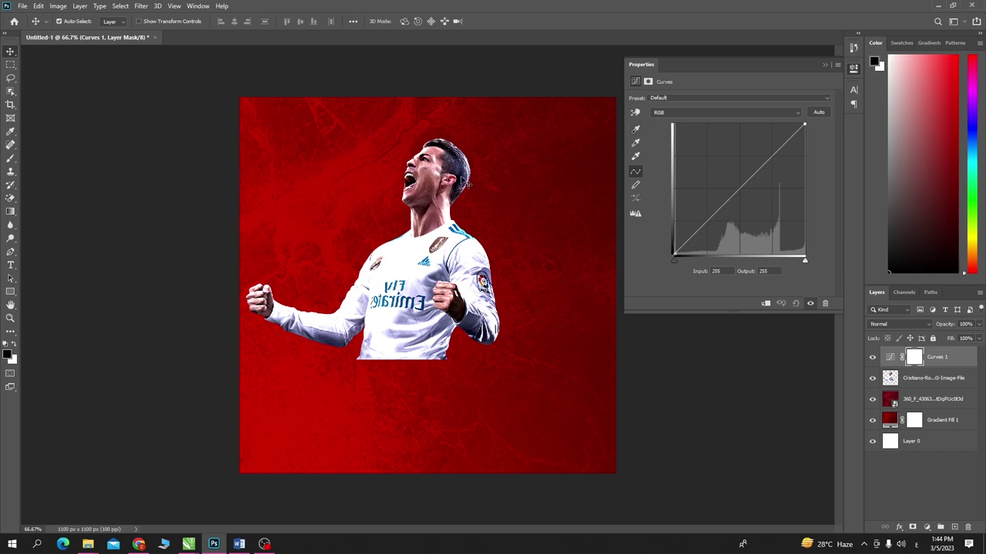
{"action": "left_click", "coordinate": [635, 112]}
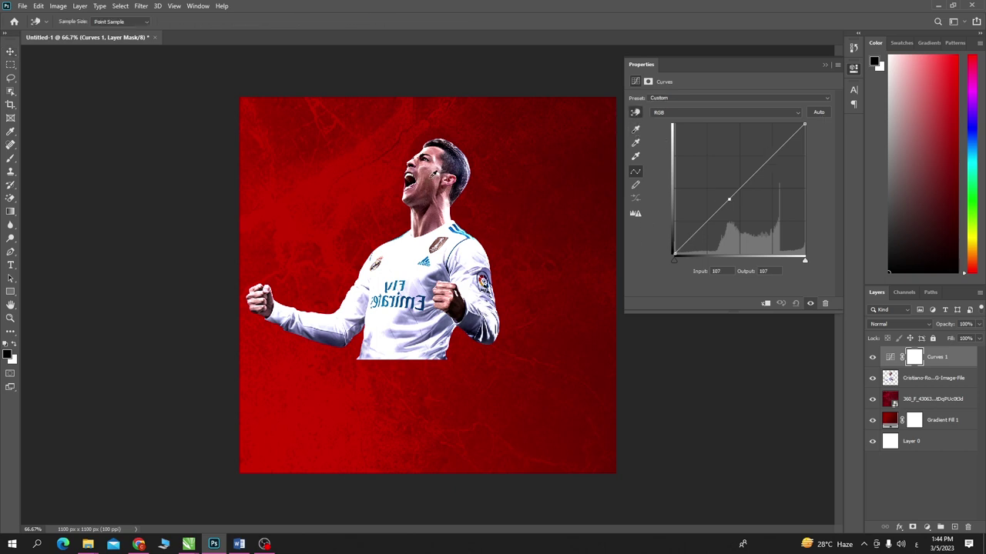
{"action": "left_click", "coordinate": [767, 304]}
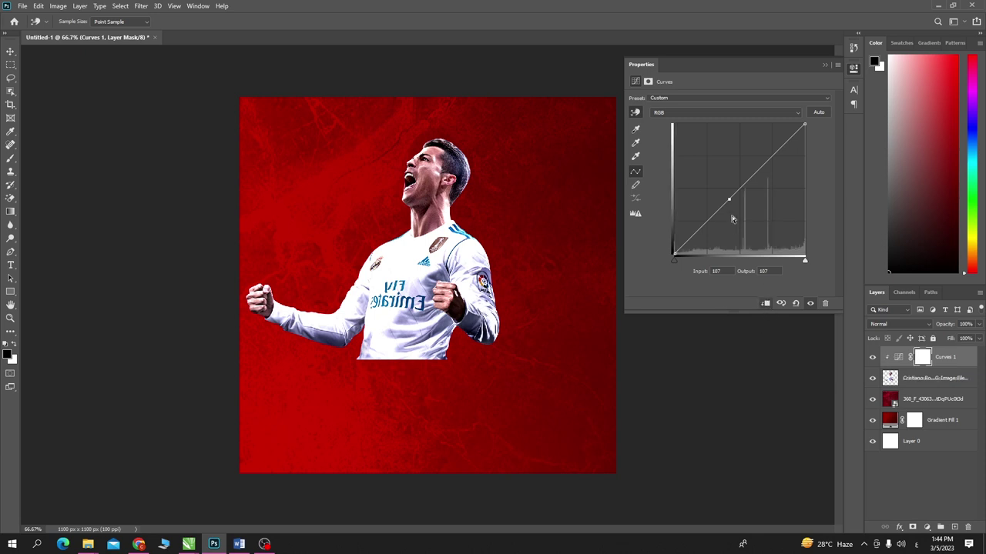
{"action": "left_click_drag", "start_coordinate": [729, 200], "coordinate": [731, 202]}
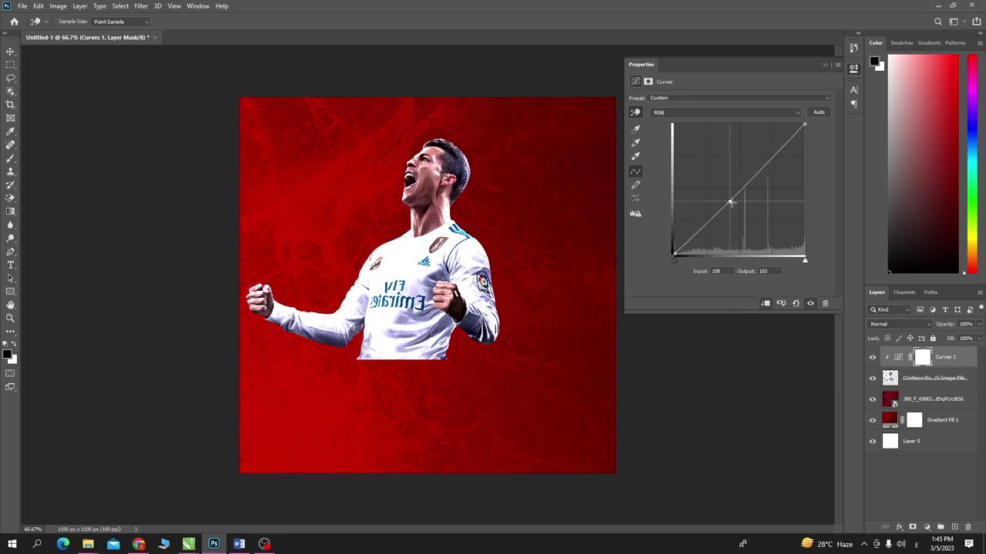
{"action": "left_click_drag", "start_coordinate": [731, 202], "coordinate": [736, 198]}
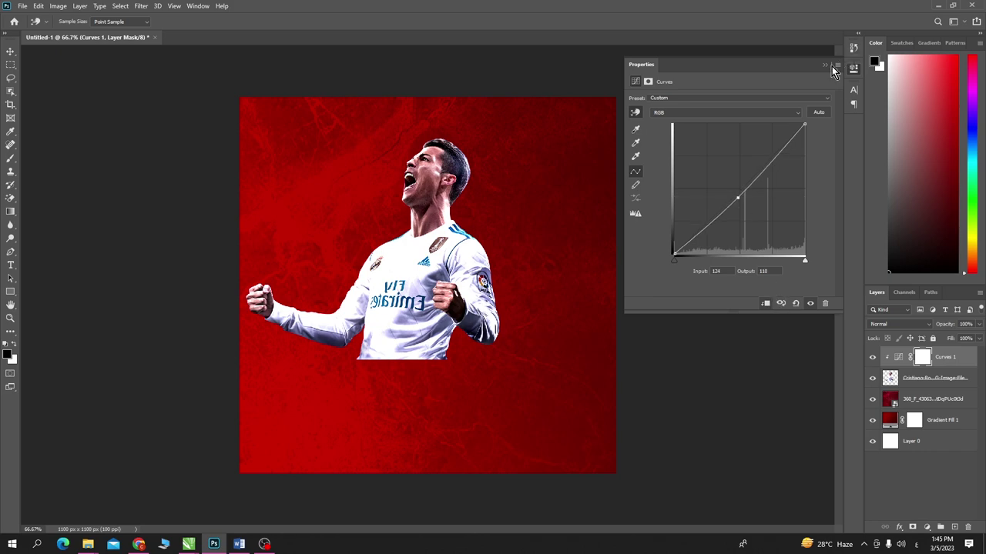
{"action": "left_click", "coordinate": [835, 65]}
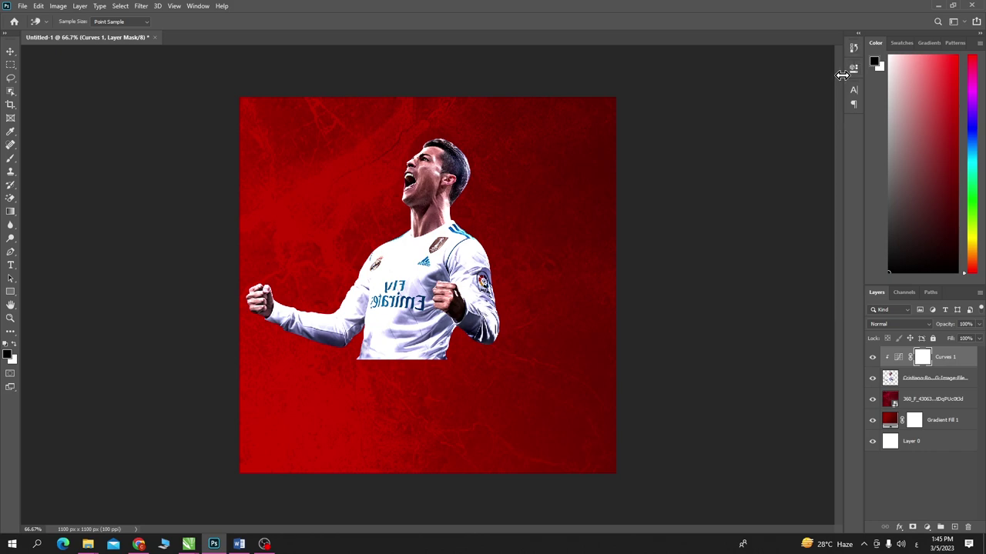
{"action": "left_click", "coordinate": [10, 51]}
{"action": "left_click", "coordinate": [413, 314]}
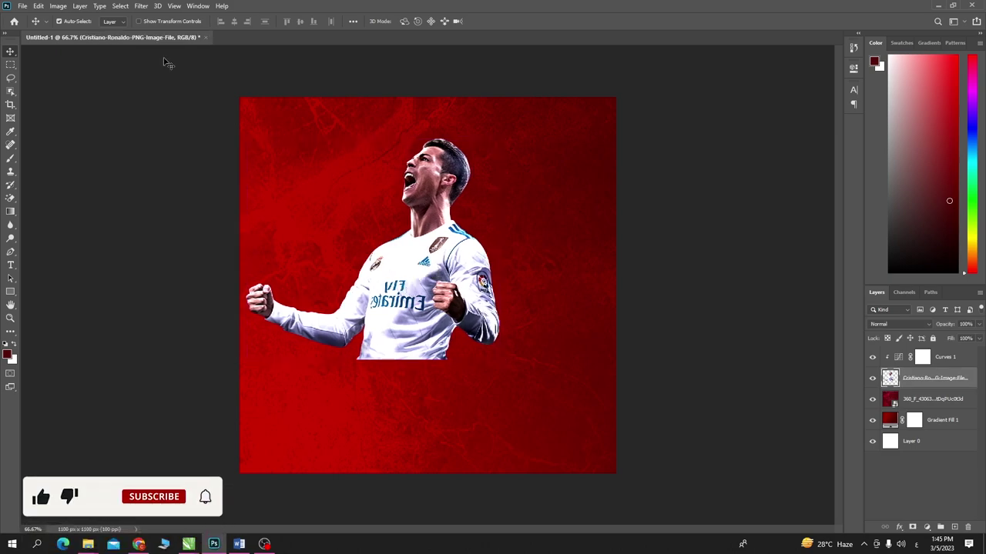
- Apply Brightness/Contrast to the cutout with brightness 5 and contrast 50
{"action": "left_click", "coordinate": [58, 7]}
{"action": "mouse_move", "coordinate": [74, 32]}
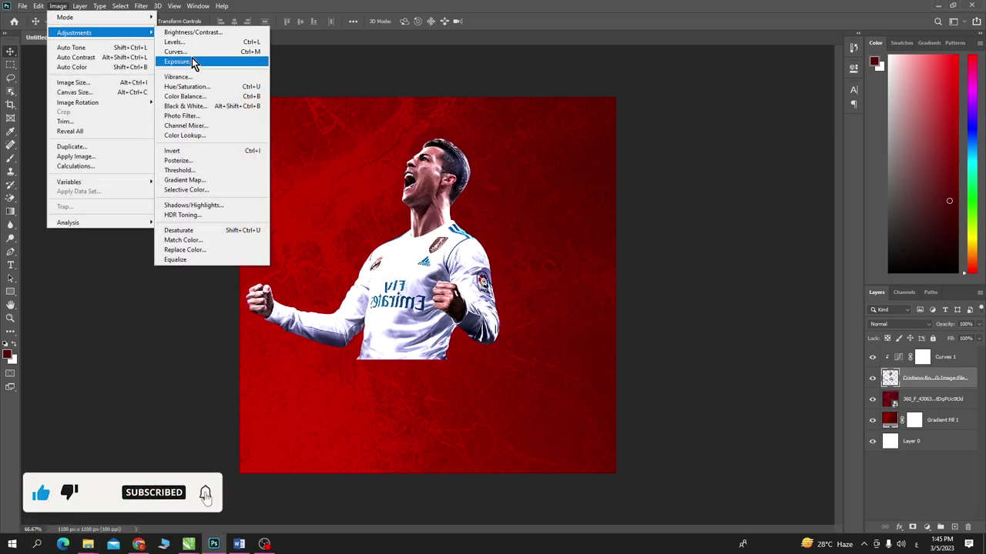
{"action": "left_click", "coordinate": [224, 34]}
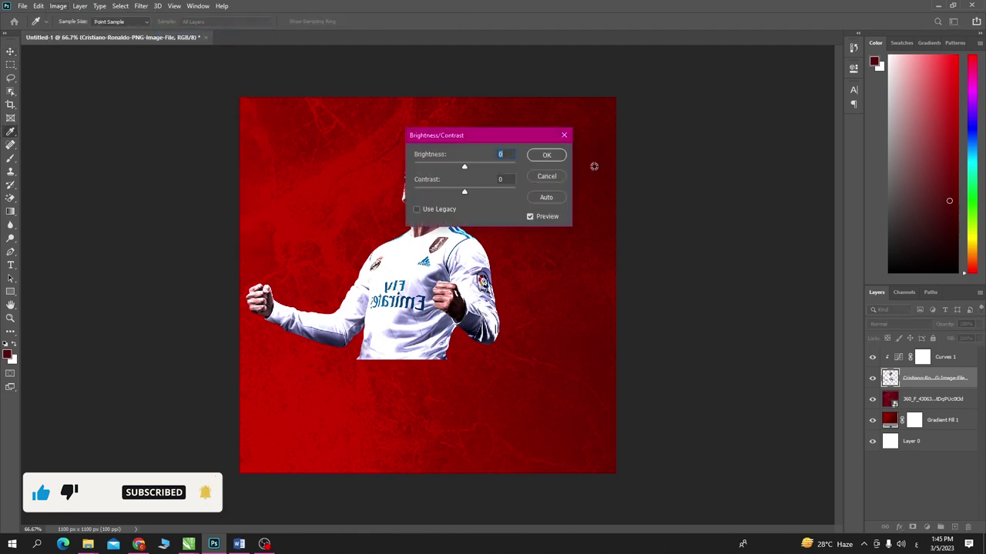
{"action": "left_click_drag", "start_coordinate": [491, 136], "coordinate": [654, 172]}
{"action": "mouse_move", "coordinate": [631, 202]}
{"action": "left_mouse_down"}
{"action": "mouse_move", "coordinate": [626, 230]}
{"action": "mouse_move", "coordinate": [589, 232]}
{"action": "mouse_move", "coordinate": [660, 234]}
{"action": "mouse_move", "coordinate": [636, 235]}
{"action": "mouse_move", "coordinate": [651, 232]}
{"action": "left_mouse_up"}
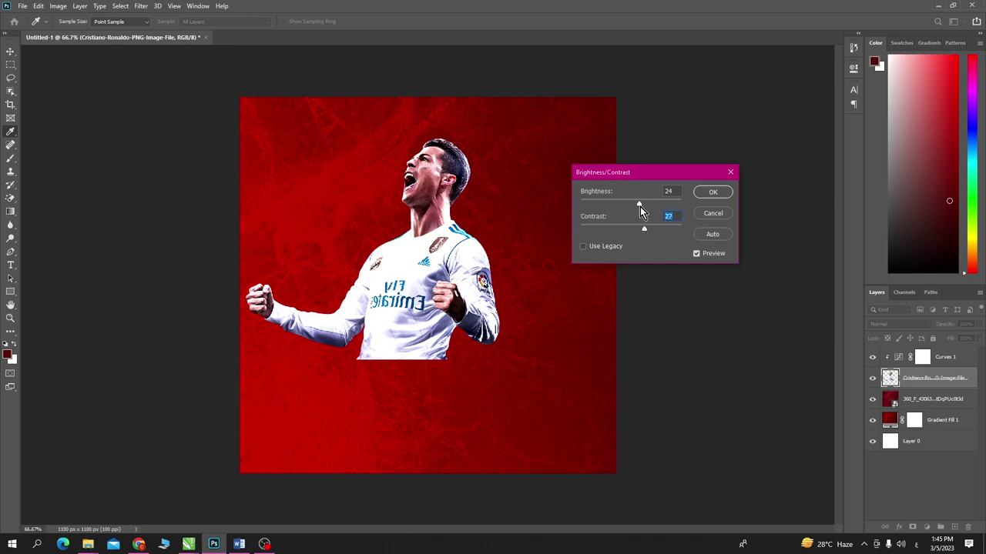
{"action": "left_click_drag", "start_coordinate": [639, 206], "coordinate": [632, 207]}
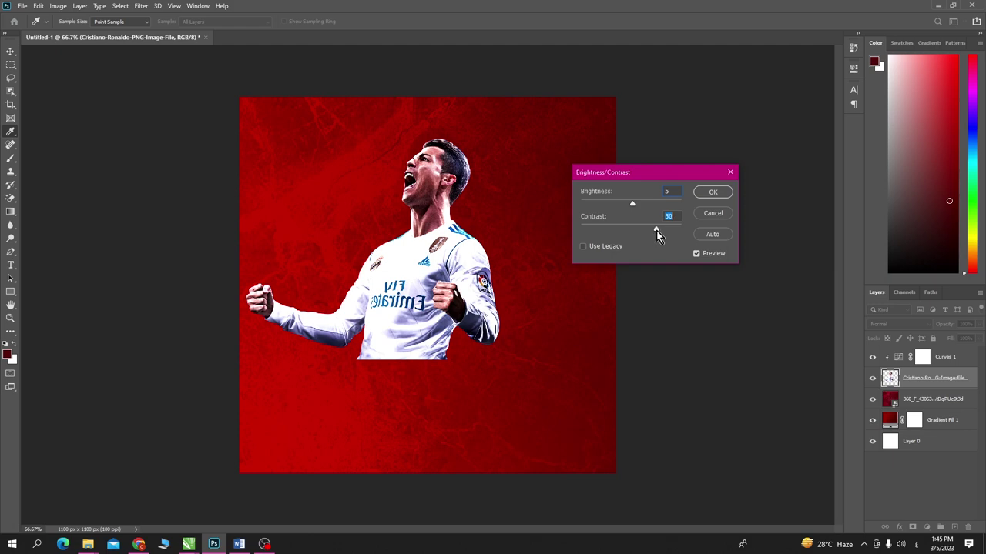
{"action": "left_click", "coordinate": [714, 192]}
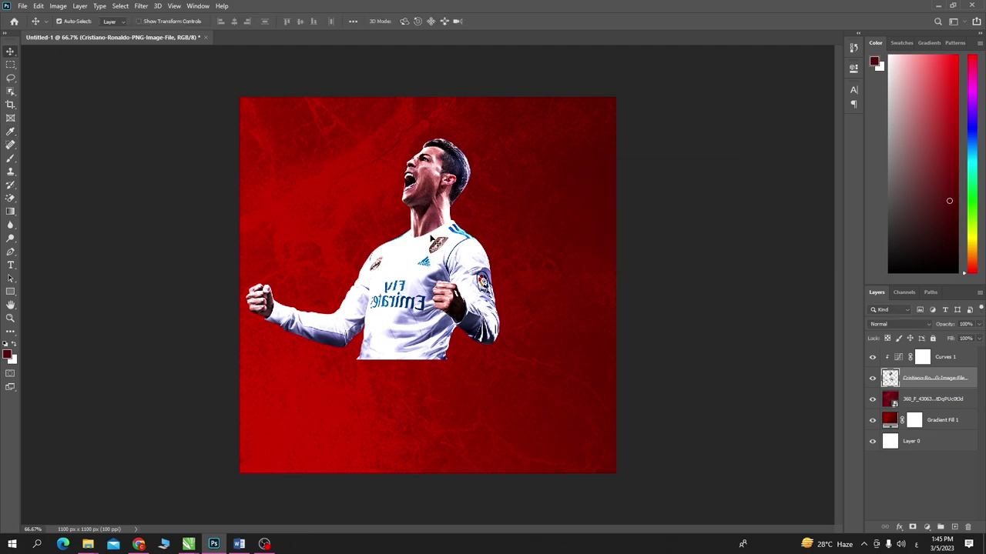
- Nudge the cutout right, trial Hue/Saturation lightness, Colorize and saturation, then cancel
{"action": "left_click_drag", "start_coordinate": [431, 238], "coordinate": [438, 239]}
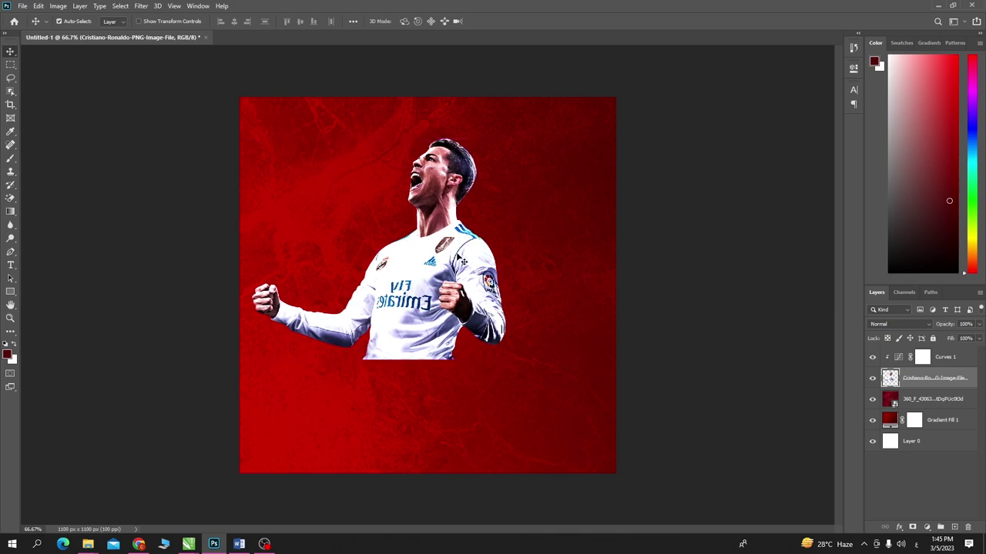
{"action": "key", "text": "ctrl+u"}
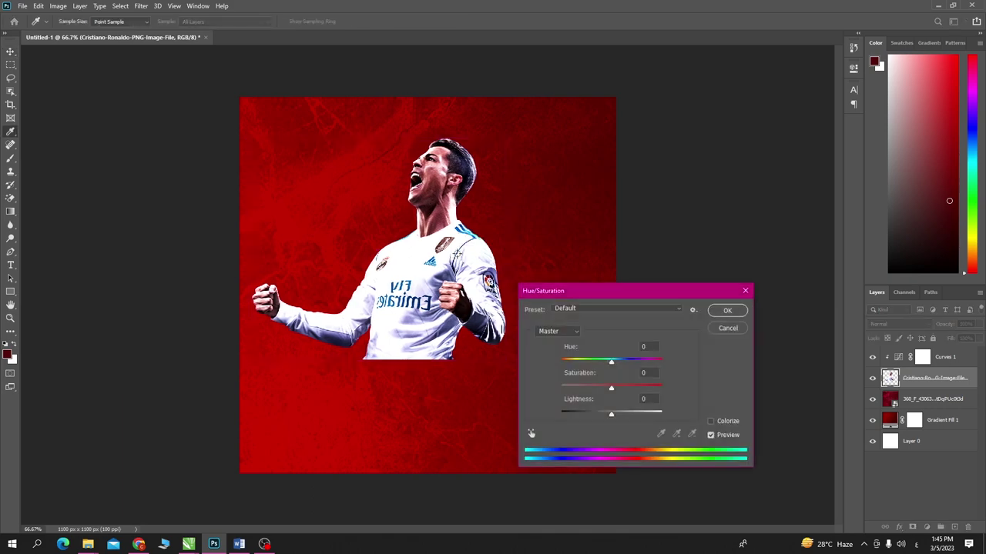
{"action": "left_click_drag", "start_coordinate": [605, 291], "coordinate": [631, 191]}
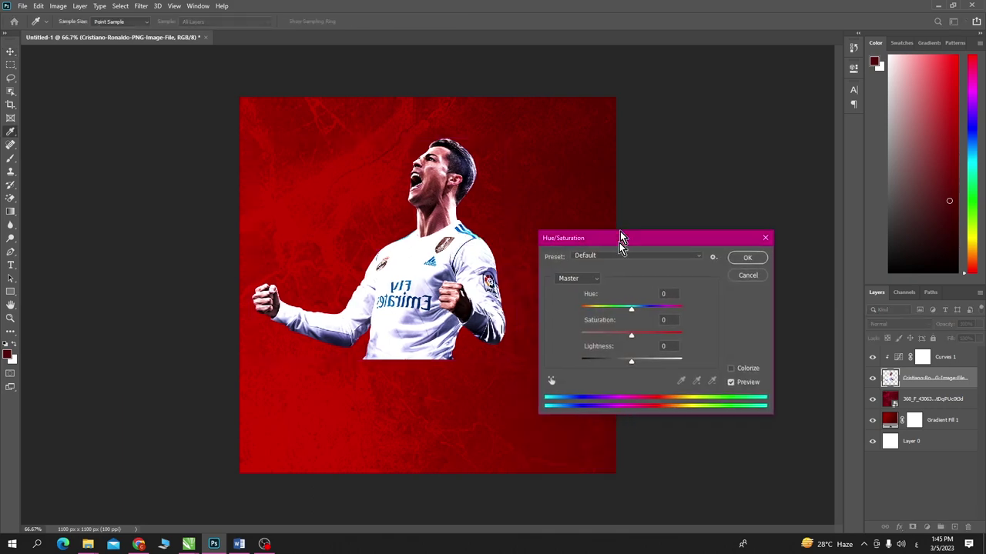
{"action": "left_click_drag", "start_coordinate": [637, 314], "coordinate": [642, 317]}
{"action": "left_click", "coordinate": [737, 321]}
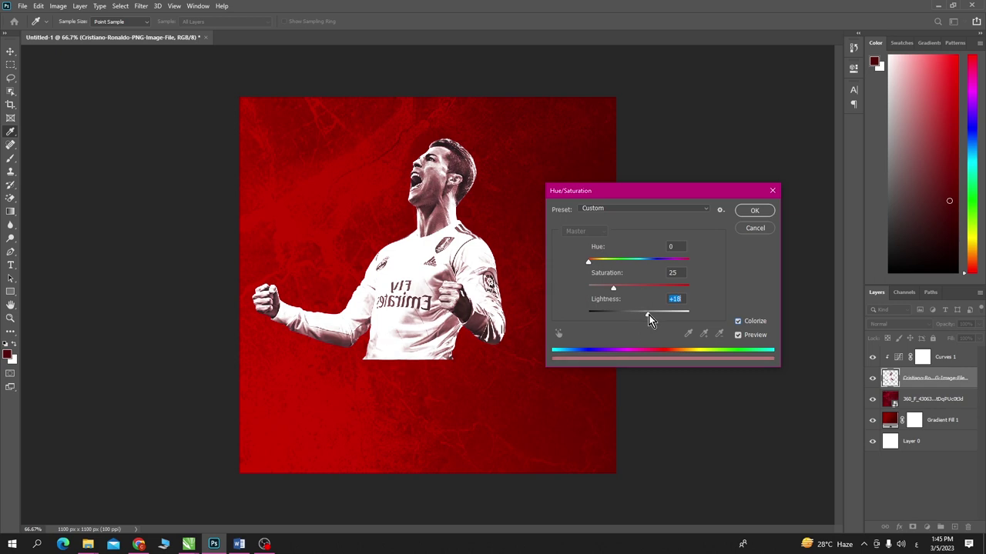
{"action": "left_click", "coordinate": [738, 321]}
{"action": "mouse_move", "coordinate": [640, 287]}
{"action": "left_mouse_down"}
{"action": "mouse_move", "coordinate": [608, 291]}
{"action": "mouse_move", "coordinate": [663, 292]}
{"action": "mouse_move", "coordinate": [634, 296]}
{"action": "left_mouse_up"}
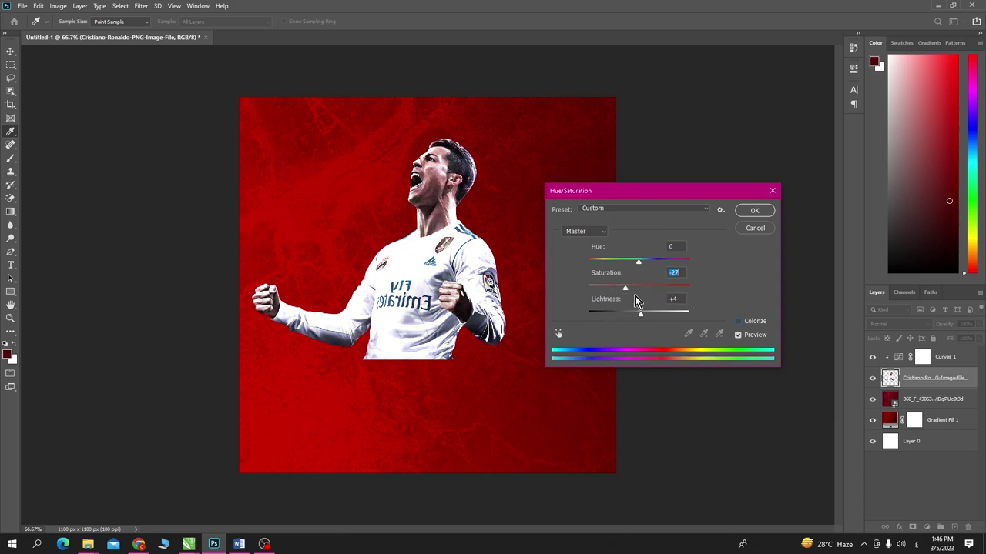
{"action": "left_click", "coordinate": [759, 229]}
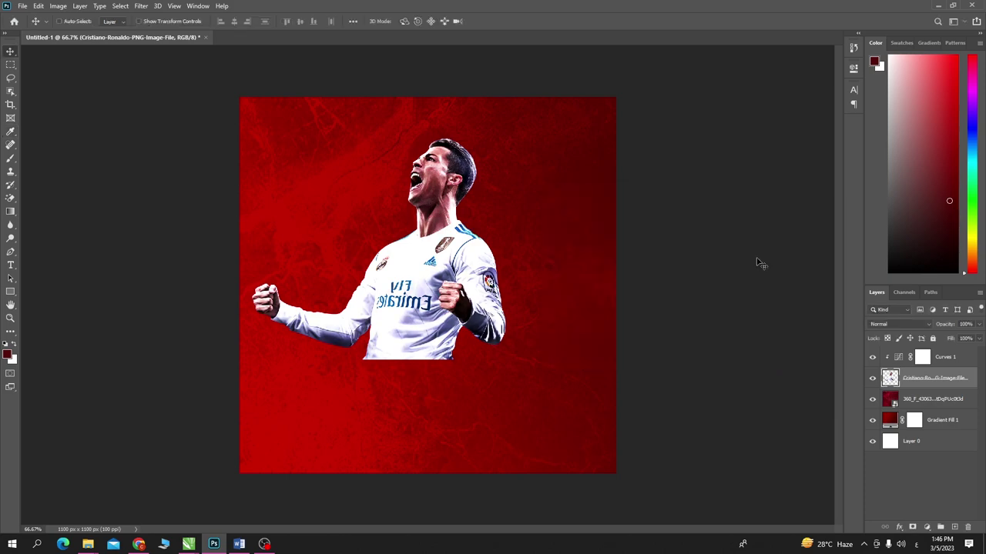
- Trial a red Colorize tint near hue 0 in Hue/Saturation, then cancel it
{"action": "key", "text": "ctrl+u"}
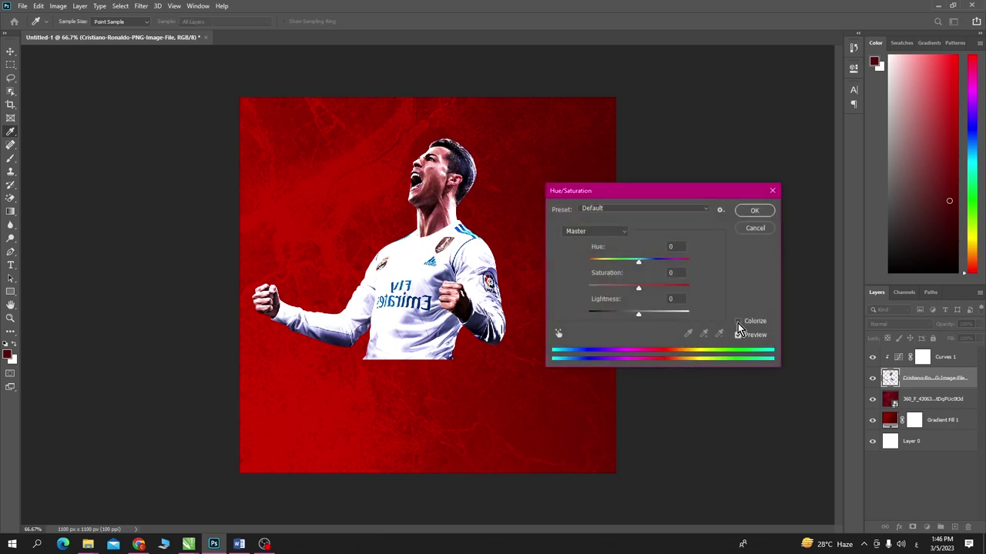
{"action": "left_click", "coordinate": [737, 322]}
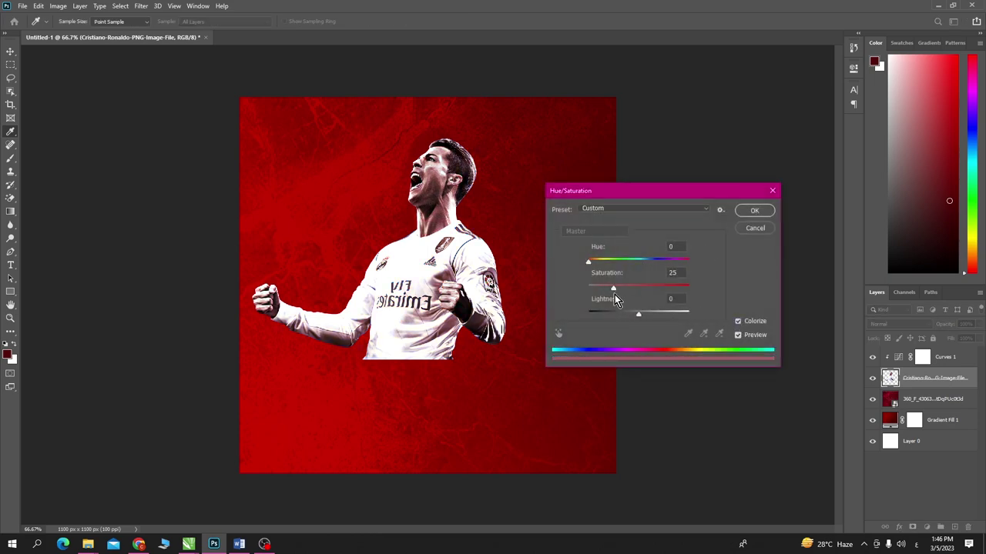
{"action": "mouse_move", "coordinate": [590, 264]}
{"action": "left_mouse_down"}
{"action": "mouse_move", "coordinate": [654, 265]}
{"action": "mouse_move", "coordinate": [607, 285]}
{"action": "mouse_move", "coordinate": [666, 289]}
{"action": "left_mouse_up"}
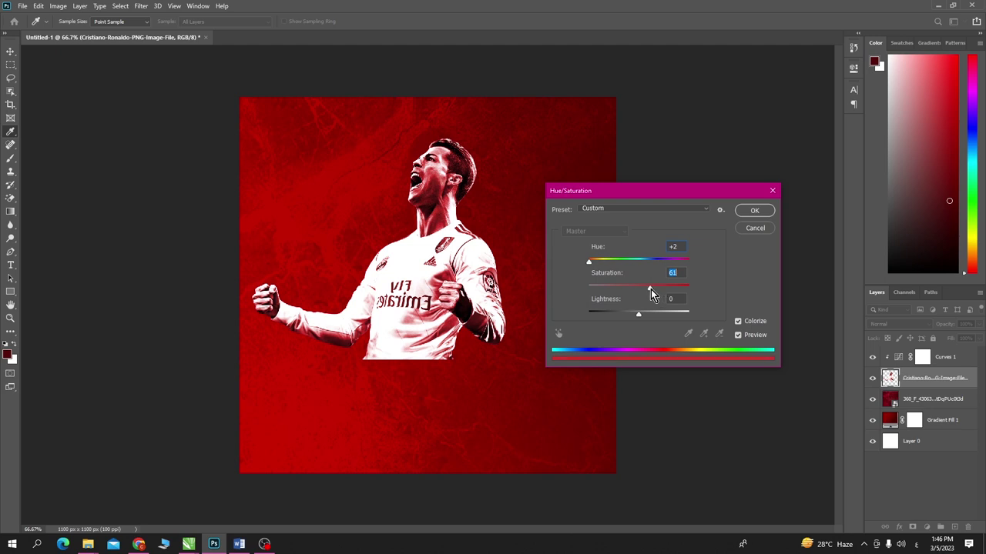
{"action": "left_click_drag", "start_coordinate": [591, 264], "coordinate": [587, 265]}
{"action": "mouse_move", "coordinate": [646, 288]}
{"action": "left_mouse_down"}
{"action": "mouse_move", "coordinate": [638, 315]}
{"action": "mouse_move", "coordinate": [636, 294]}
{"action": "left_mouse_up"}
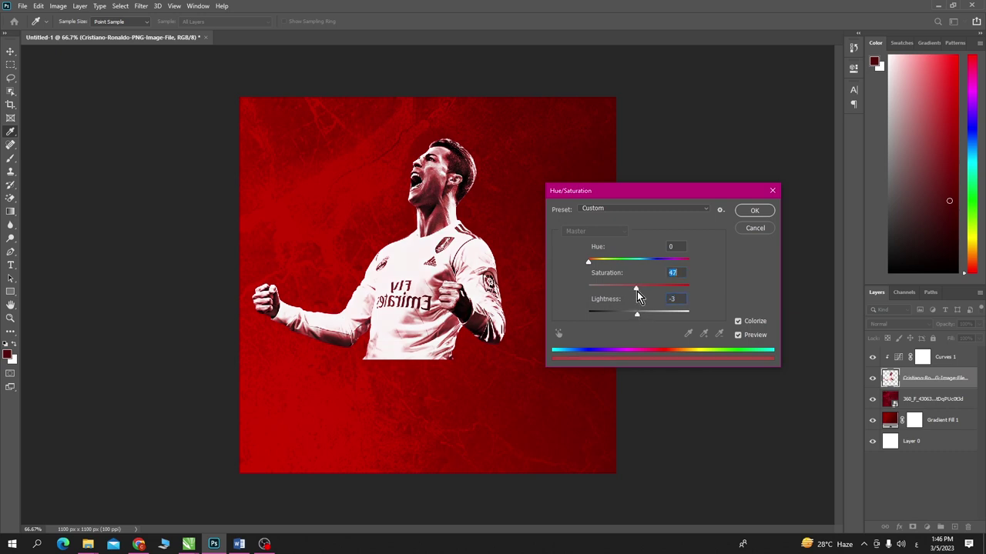
{"action": "left_click", "coordinate": [590, 263]}
{"action": "left_click_drag", "start_coordinate": [591, 263], "coordinate": [585, 264]}
{"action": "left_click_drag", "start_coordinate": [635, 312], "coordinate": [639, 315]}
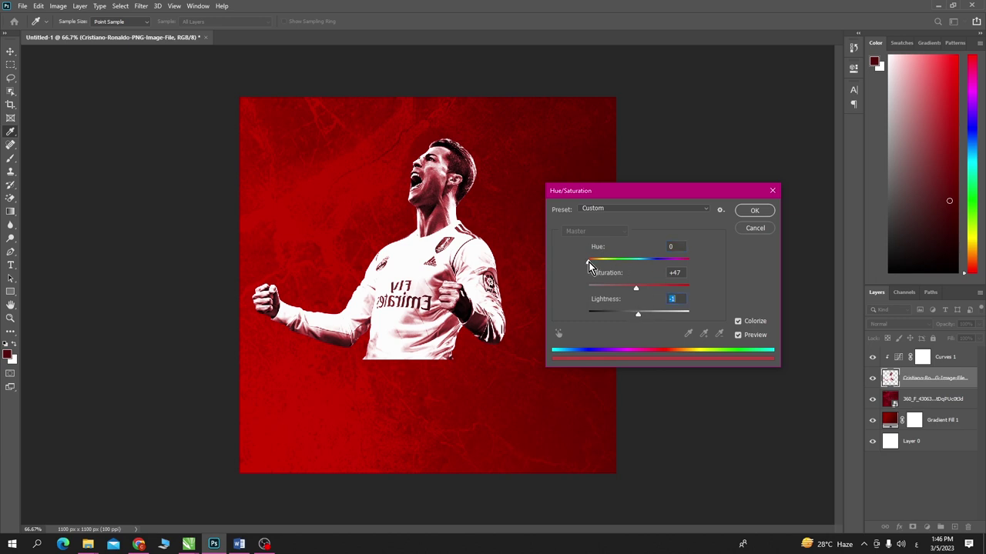
{"action": "left_click_drag", "start_coordinate": [588, 262], "coordinate": [590, 262]}
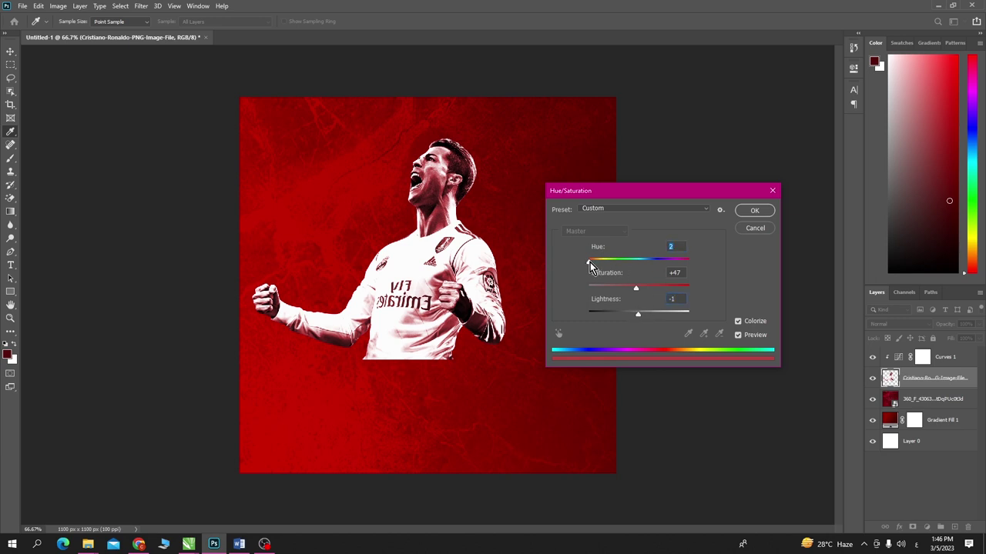
{"action": "left_click", "coordinate": [760, 229]}
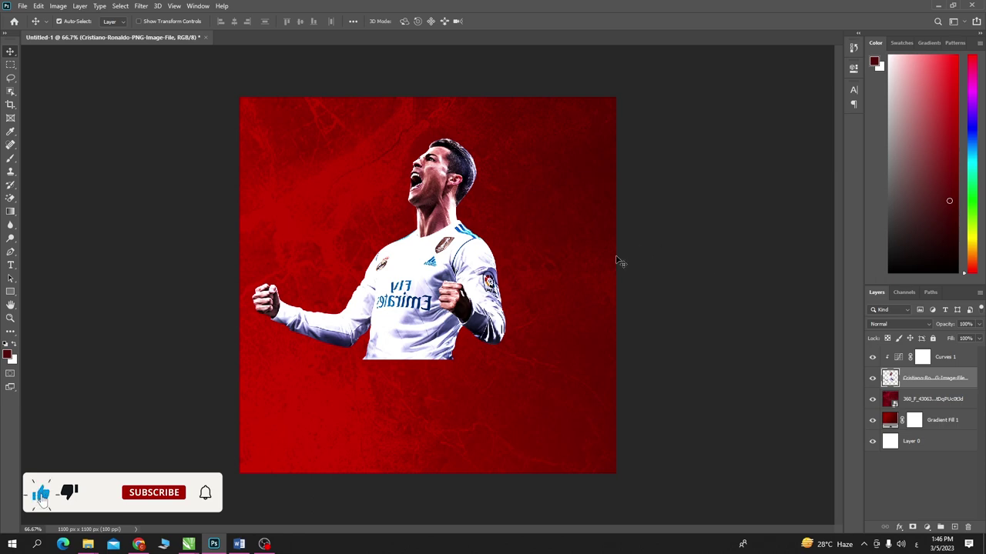
{"action": "key", "text": "ctrl"}
- Colorize the cheering cutout with Hue 0, Saturation about 45 and slightly lower Lightness
{"action": "key", "text": "ctrl+u"}
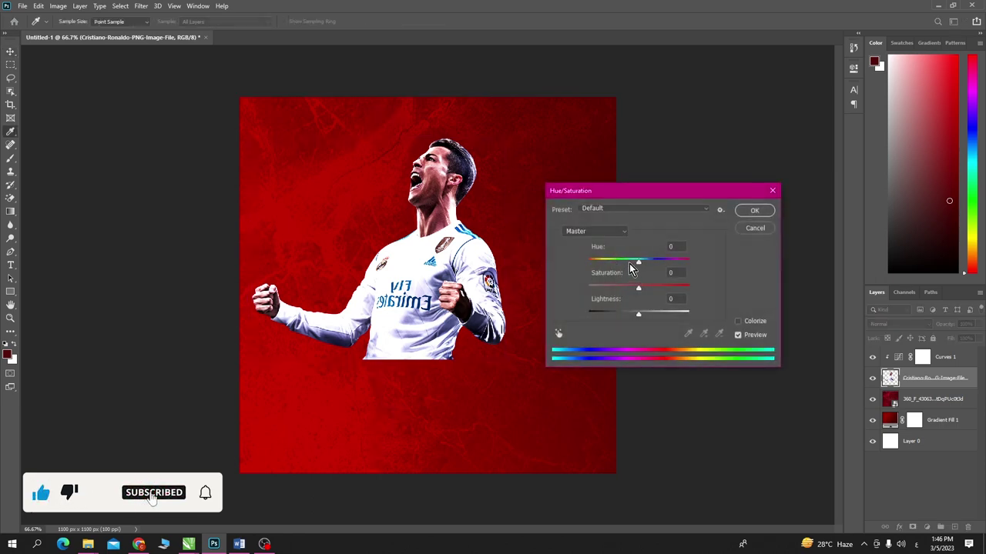
{"action": "left_click_drag", "start_coordinate": [638, 261], "coordinate": [664, 291]}
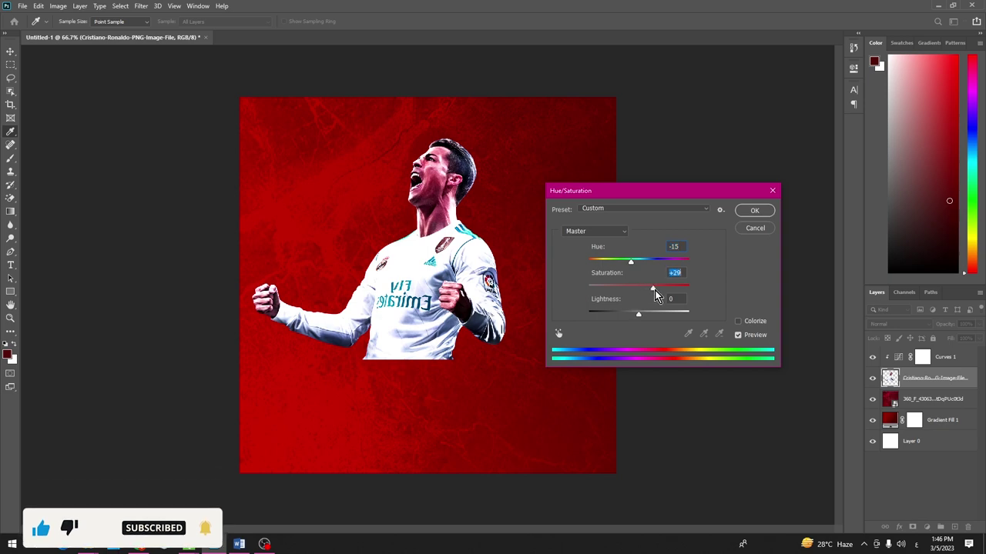
{"action": "left_click_drag", "start_coordinate": [631, 263], "coordinate": [610, 263]}
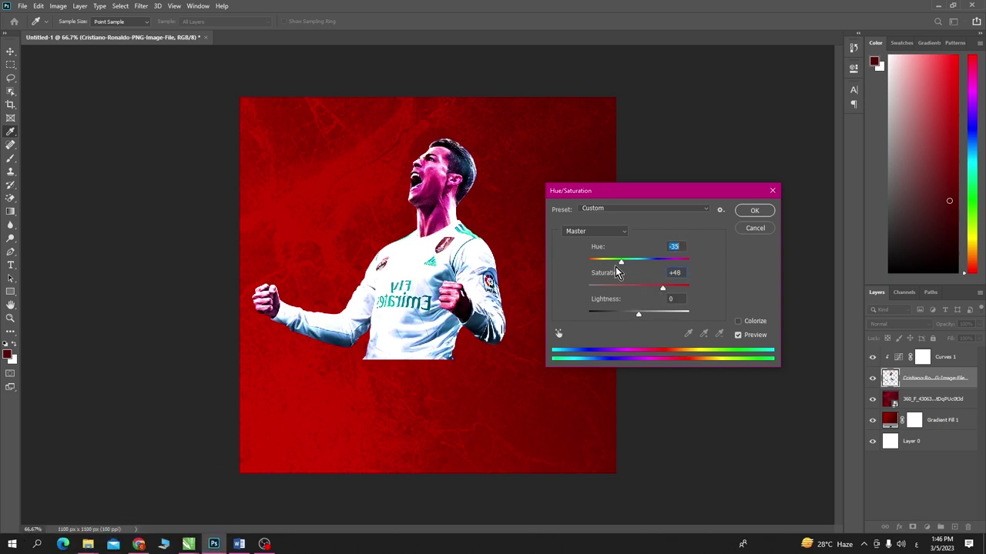
{"action": "left_click", "coordinate": [741, 321]}
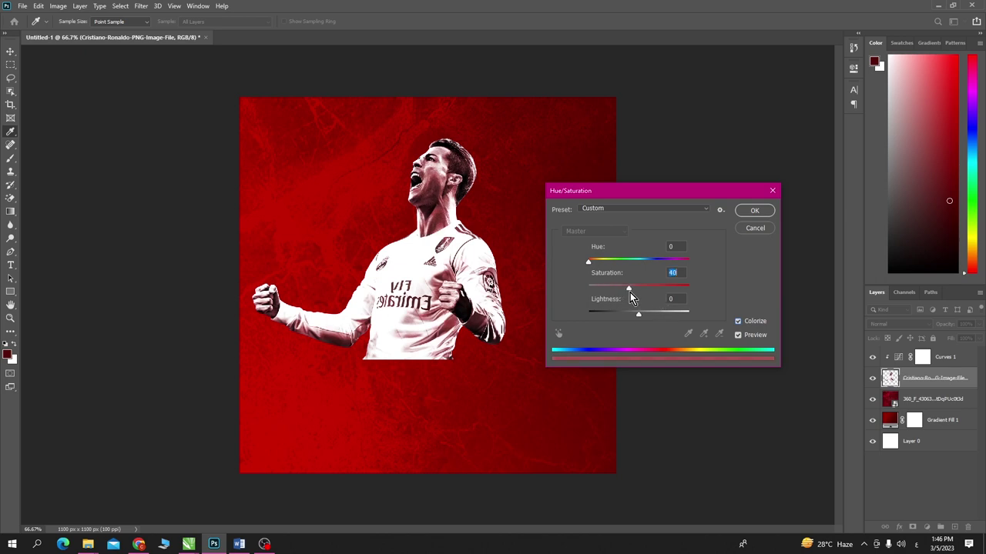
{"action": "left_click_drag", "start_coordinate": [595, 263], "coordinate": [589, 267]}
{"action": "left_click_drag", "start_coordinate": [639, 291], "coordinate": [639, 318]}
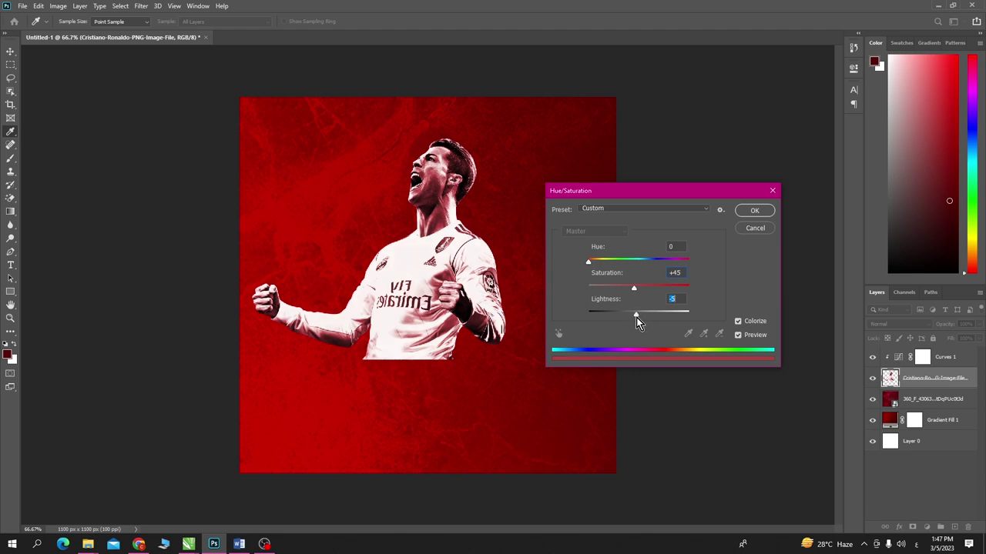
{"action": "left_click", "coordinate": [754, 211]}
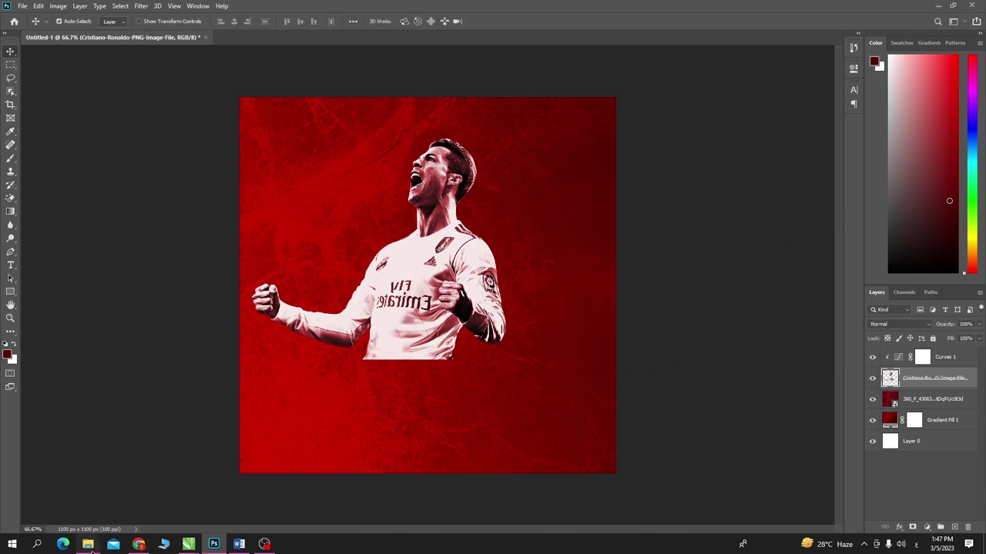
- Drag the kicking Ronaldo image from the ro folder into the poster
{"action": "mouse_move", "coordinate": [88, 544]}
{"action": "left_click", "coordinate": [259, 501]}
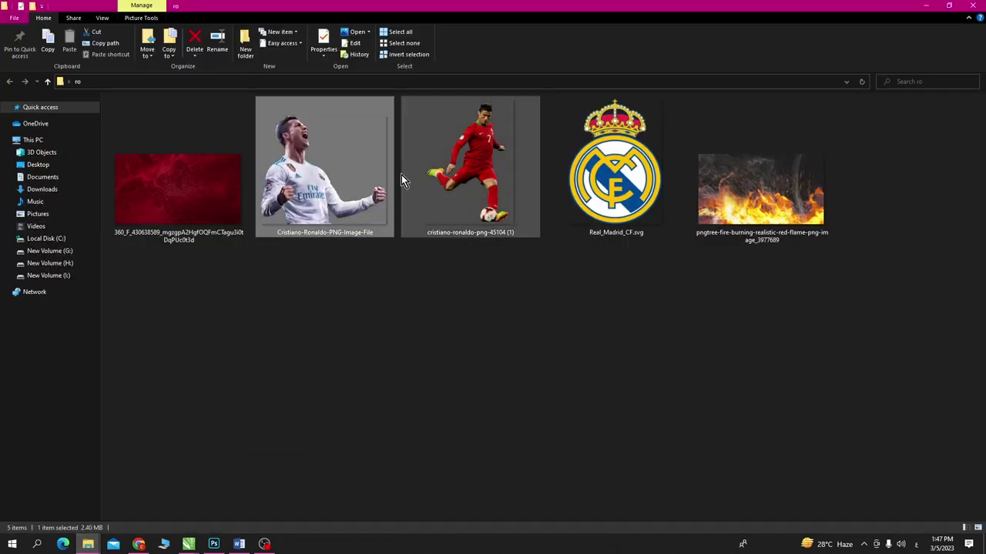
{"action": "left_click", "coordinate": [515, 177]}
{"action": "left_click_drag", "start_coordinate": [462, 197], "coordinate": [367, 405]}
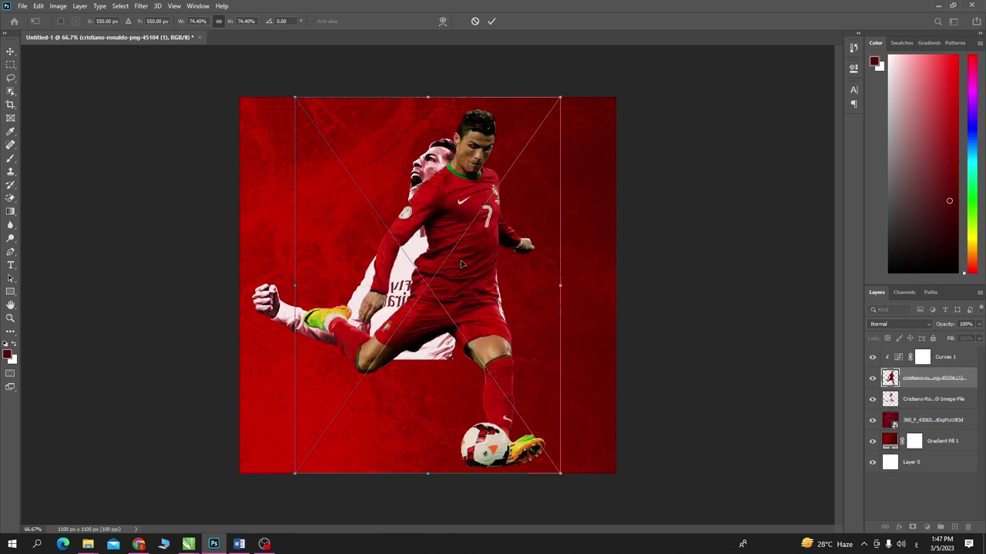
- Shrink the kicking cutout to about 34% and place it over the cheering figure's lower torso
{"action": "left_click_drag", "start_coordinate": [293, 100], "coordinate": [439, 302]}
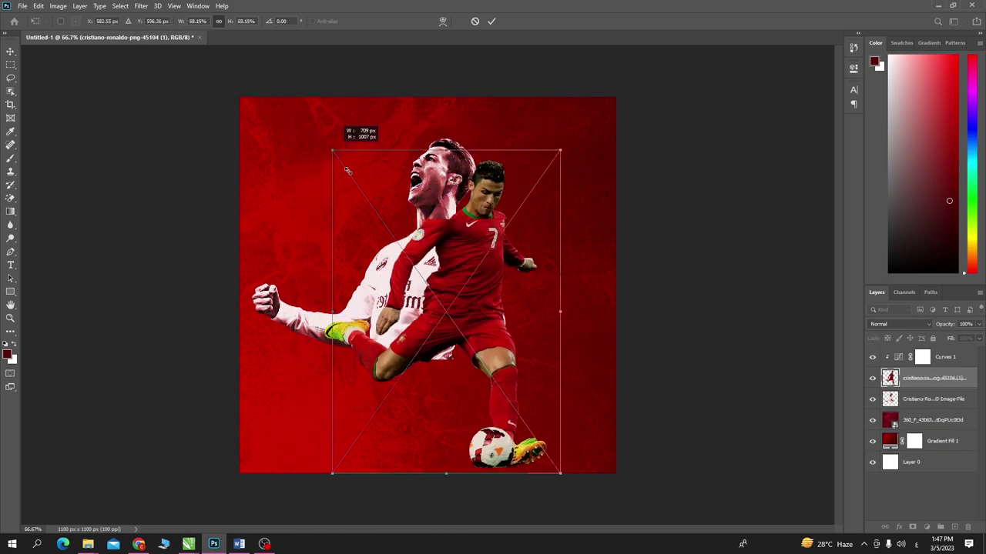
{"action": "left_click_drag", "start_coordinate": [550, 402], "coordinate": [481, 355]}
{"action": "key", "text": "Return"}
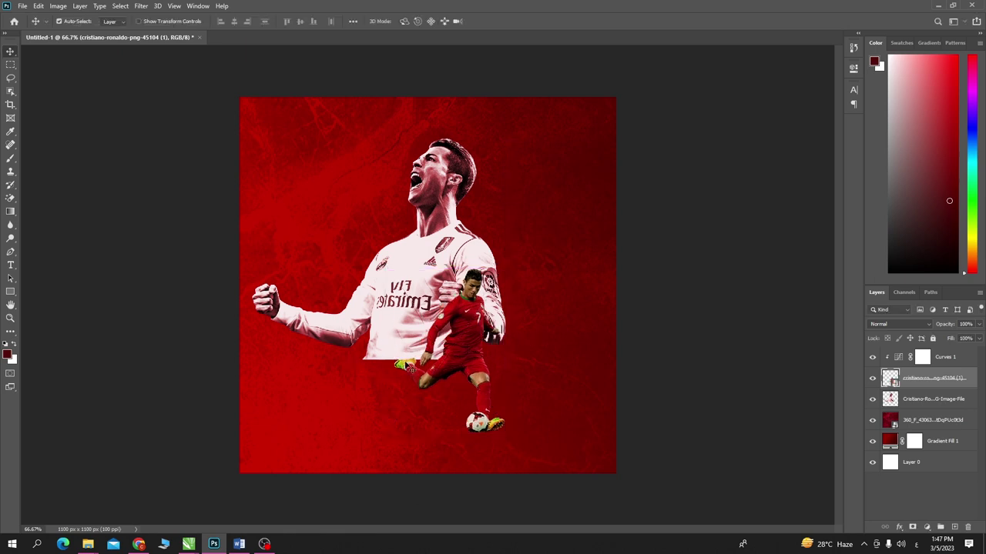
{"action": "left_click_drag", "start_coordinate": [400, 351], "coordinate": [401, 342]}
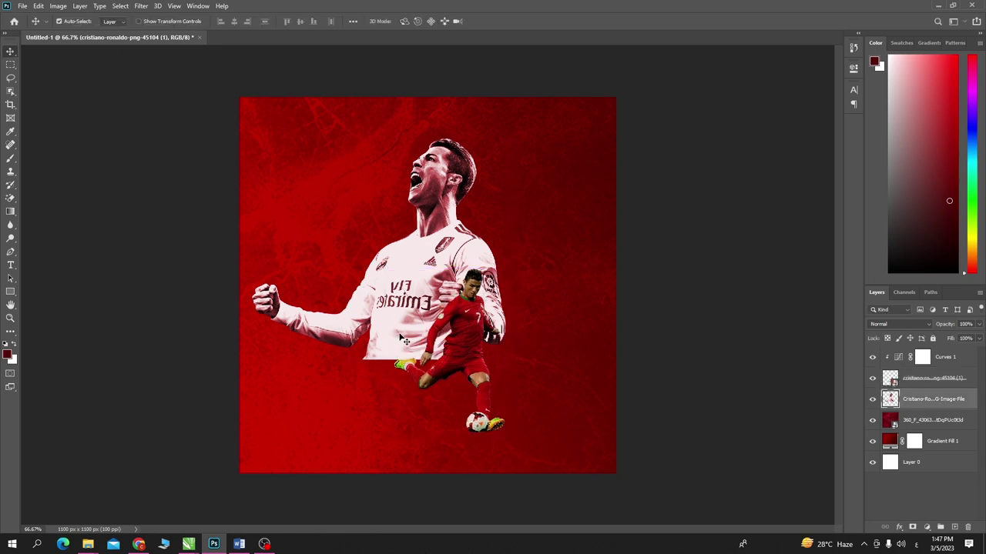
{"action": "left_click", "coordinate": [477, 347]}
{"action": "left_click_drag", "start_coordinate": [478, 346], "coordinate": [441, 352]}
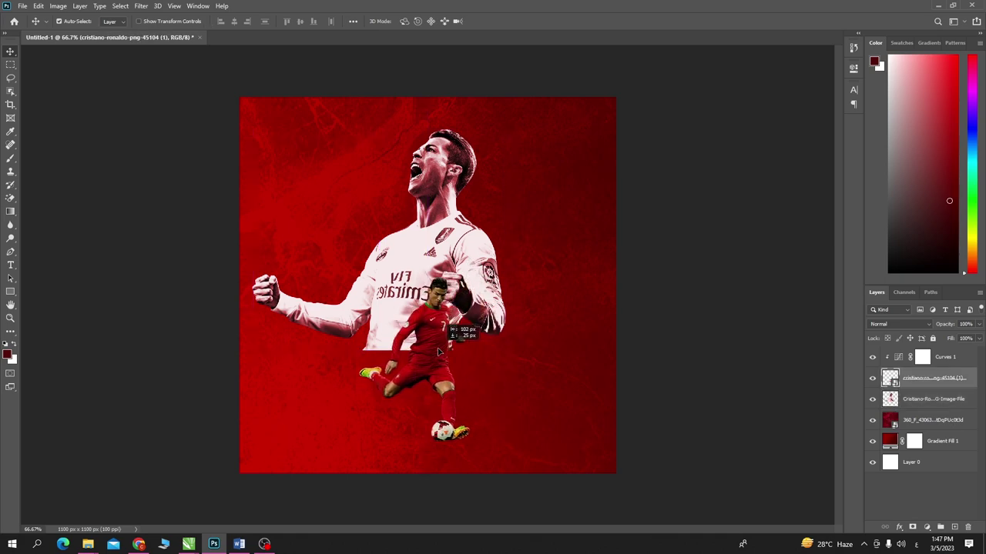
{"action": "left_click_drag", "start_coordinate": [442, 352], "coordinate": [459, 351]}
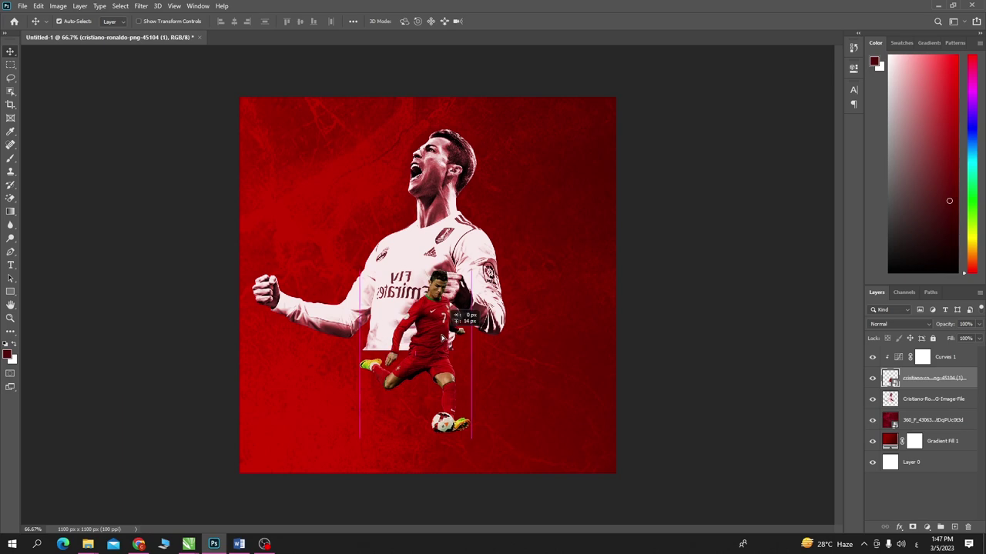
- Add a layer mask to the cheering figure and brush out the bottom of his shirt
{"action": "left_click", "coordinate": [936, 399]}
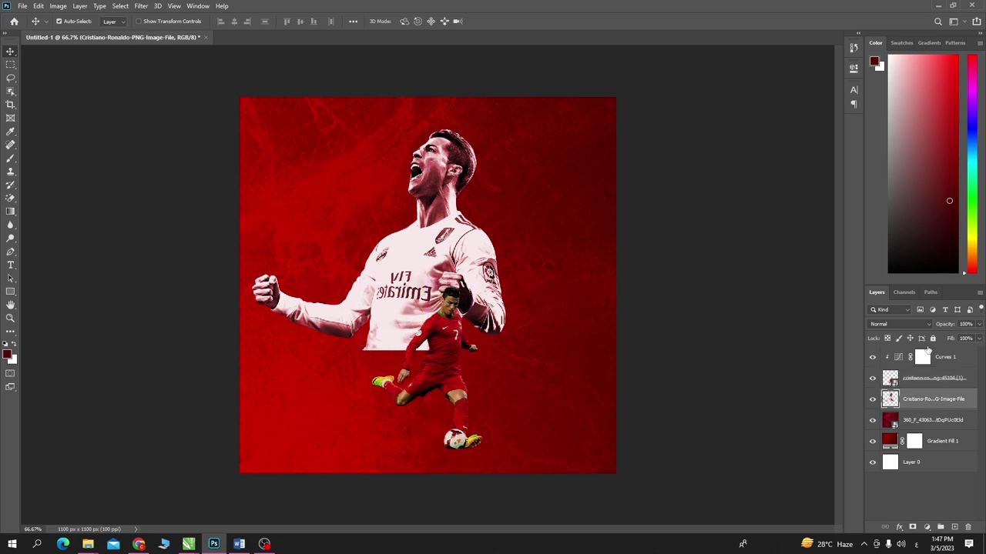
{"action": "left_click", "coordinate": [913, 527]}
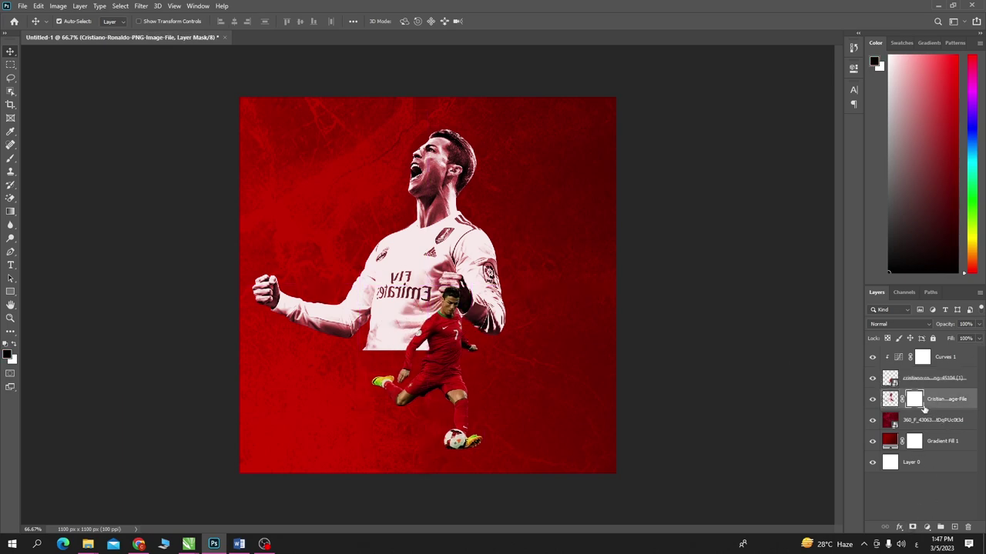
{"action": "key", "text": "b"}
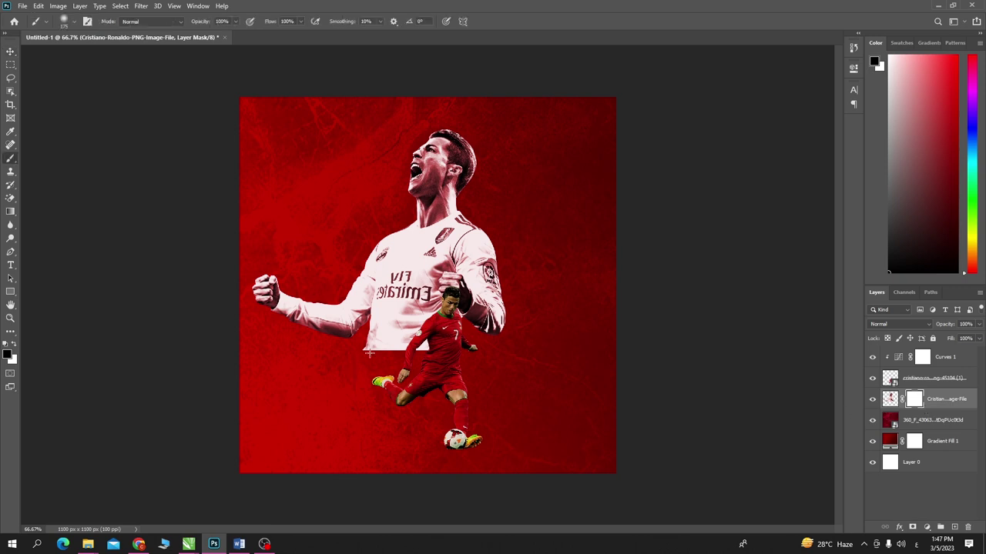
{"action": "left_click_drag", "start_coordinate": [363, 352], "coordinate": [375, 347]}
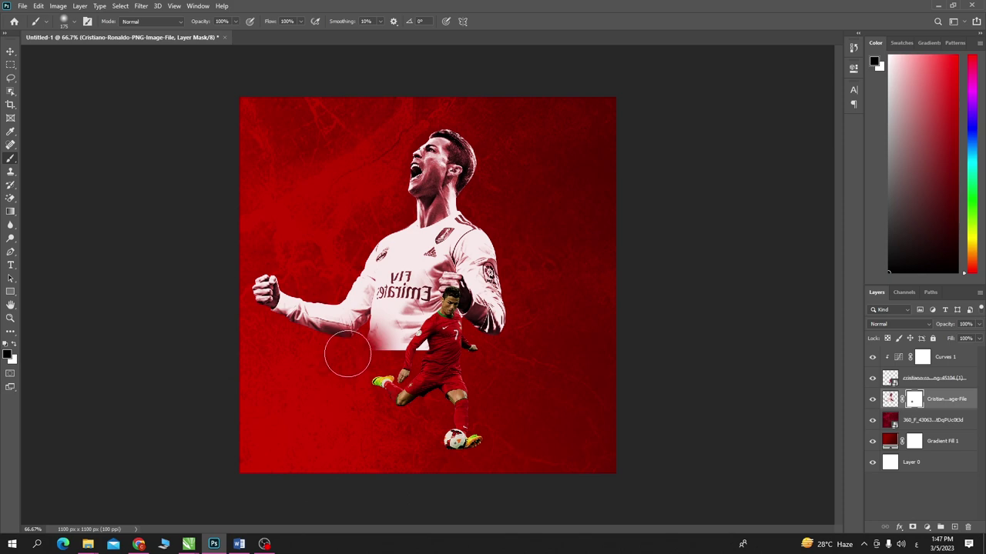
{"action": "key", "text": "bracketleft"}
{"action": "key", "text": "bracketleft"}
{"action": "key", "text": "bracketleft"}
{"action": "key", "text": "bracketleft"}
{"action": "left_click_drag", "start_coordinate": [372, 331], "coordinate": [388, 348]}
{"action": "mouse_move", "coordinate": [440, 354]}
{"action": "left_mouse_down"}
{"action": "mouse_move", "coordinate": [374, 348]}
{"action": "mouse_move", "coordinate": [416, 340]}
{"action": "mouse_move", "coordinate": [385, 342]}
{"action": "mouse_move", "coordinate": [373, 332]}
{"action": "mouse_move", "coordinate": [440, 363]}
{"action": "left_mouse_up"}
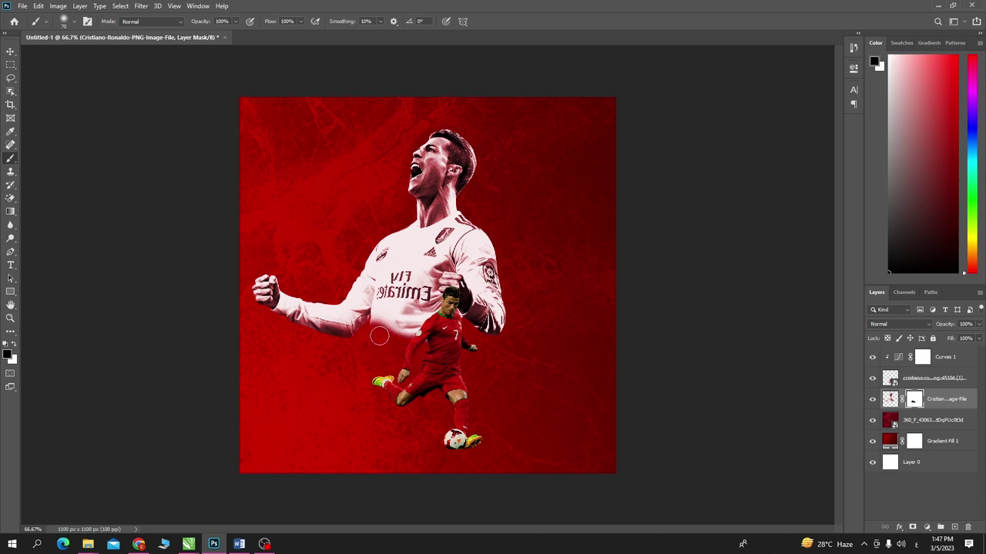
- Soften the shirt's fade into red, then paint white to restore the shirt below the Emirates logo
{"action": "left_click", "coordinate": [65, 21]}
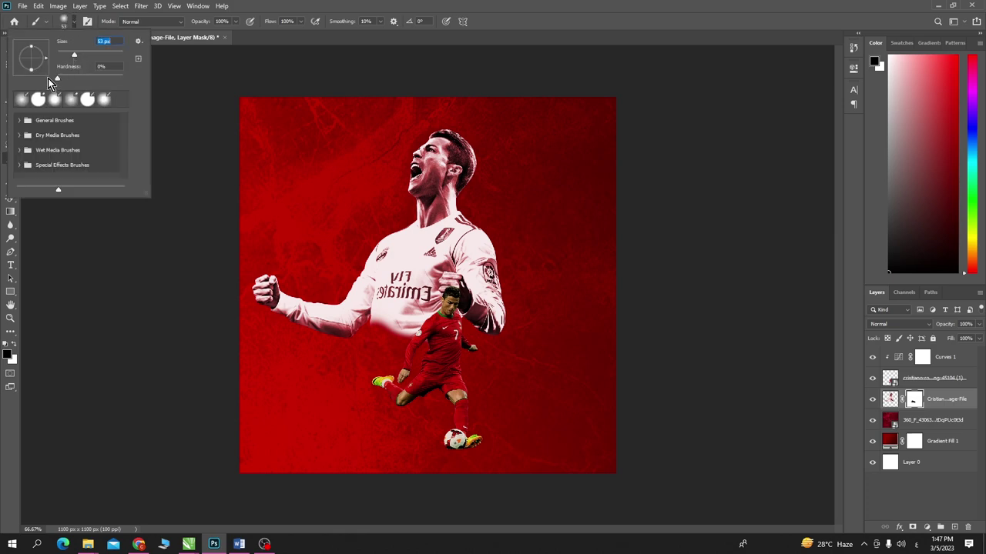
{"action": "key", "text": "Return"}
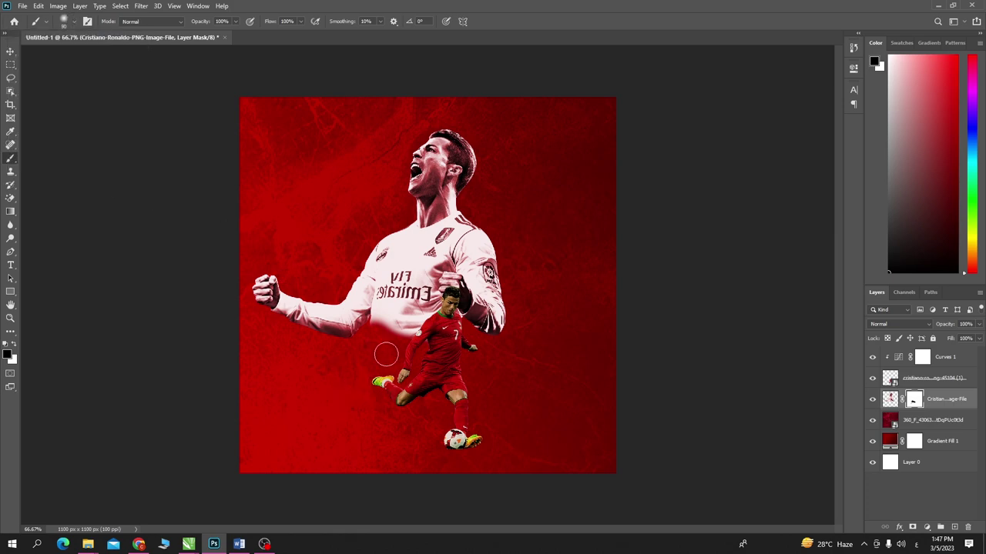
{"action": "key", "text": "bracketright"}
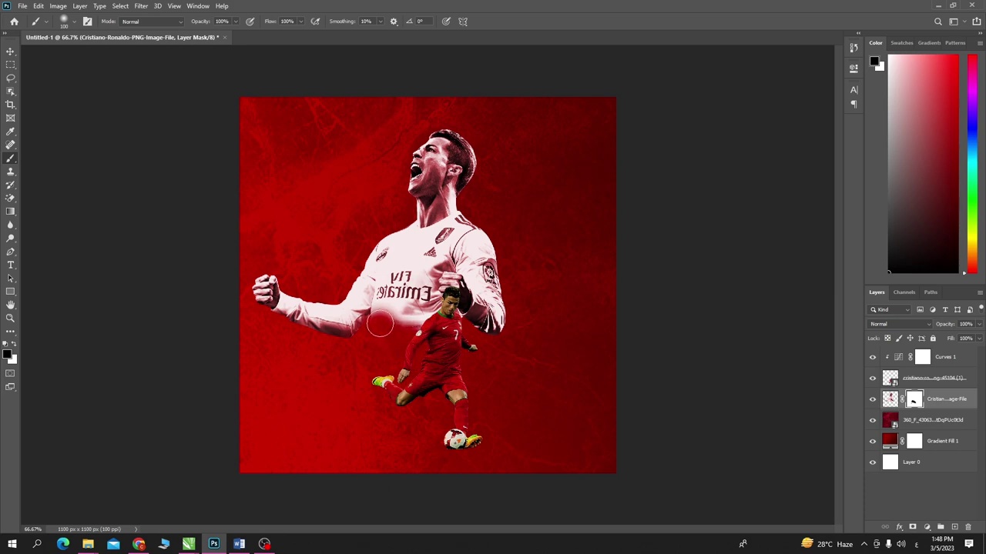
{"action": "left_click_drag", "start_coordinate": [379, 324], "coordinate": [394, 333]}
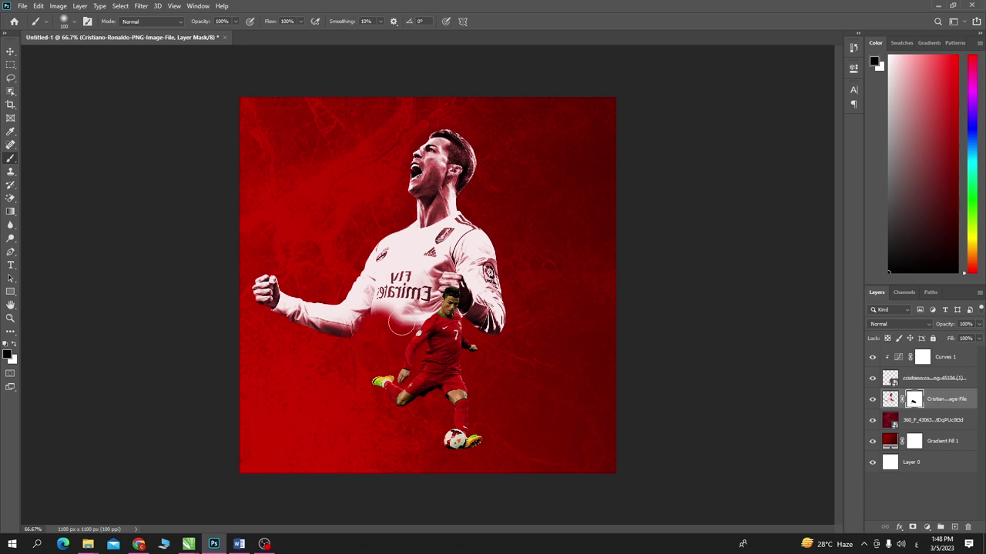
{"action": "key", "text": "x"}
{"action": "left_click_drag", "start_coordinate": [380, 295], "coordinate": [400, 309]}
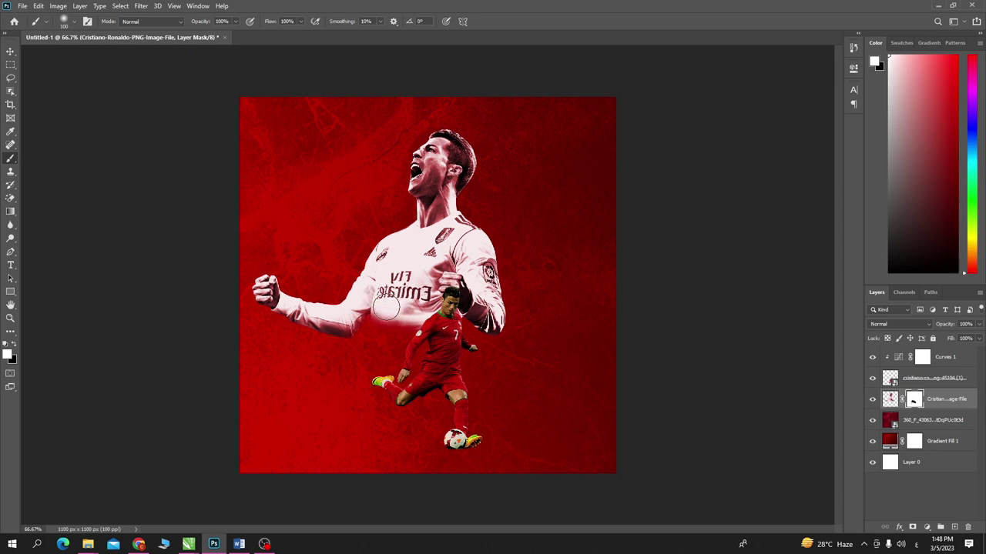
- Move the kicking cutout up and left, and shift the cheering cutout right
{"action": "left_click", "coordinate": [10, 52]}
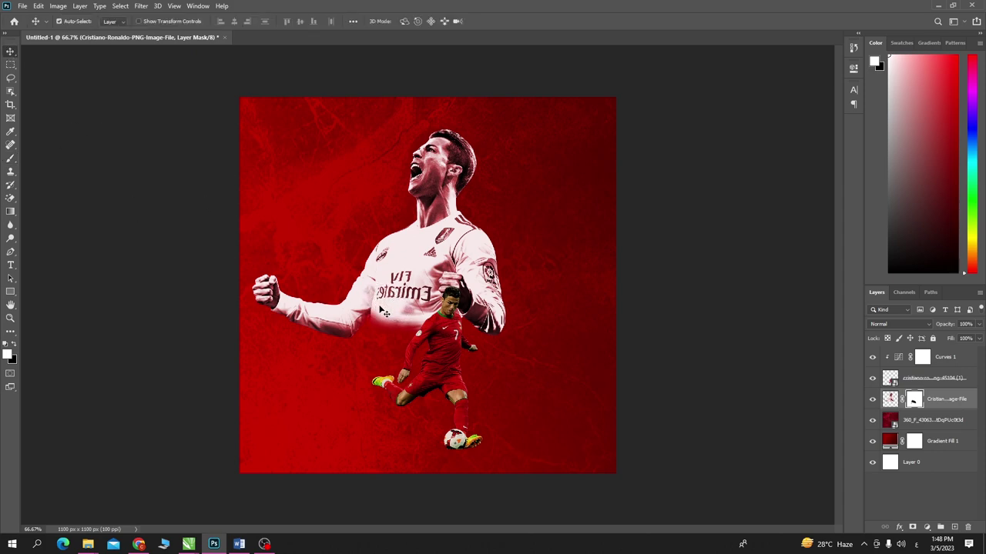
{"action": "mouse_move", "coordinate": [452, 349]}
{"action": "left_mouse_down"}
{"action": "mouse_move", "coordinate": [413, 332]}
{"action": "mouse_move", "coordinate": [421, 326]}
{"action": "left_mouse_up"}
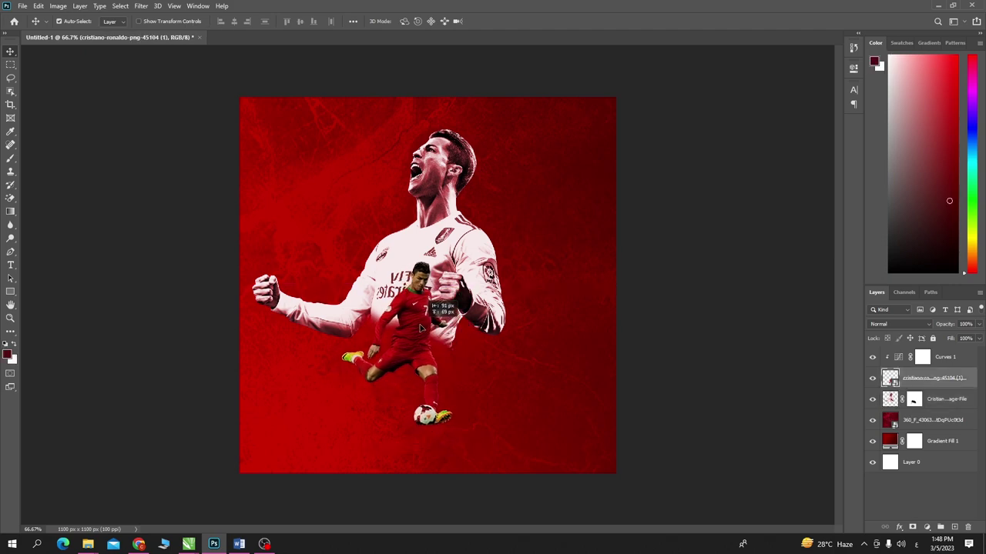
{"action": "left_click_drag", "start_coordinate": [460, 257], "coordinate": [506, 257]}
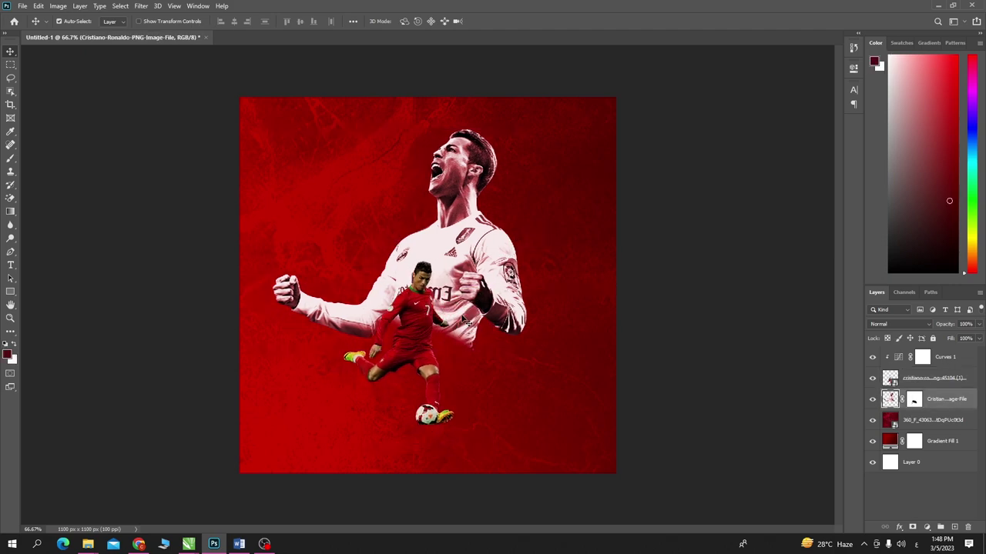
- Enlarge the kicking cutout with Free Transform and settle its position
{"action": "left_click", "coordinate": [409, 333]}
{"action": "key", "text": "ctrl+t"}
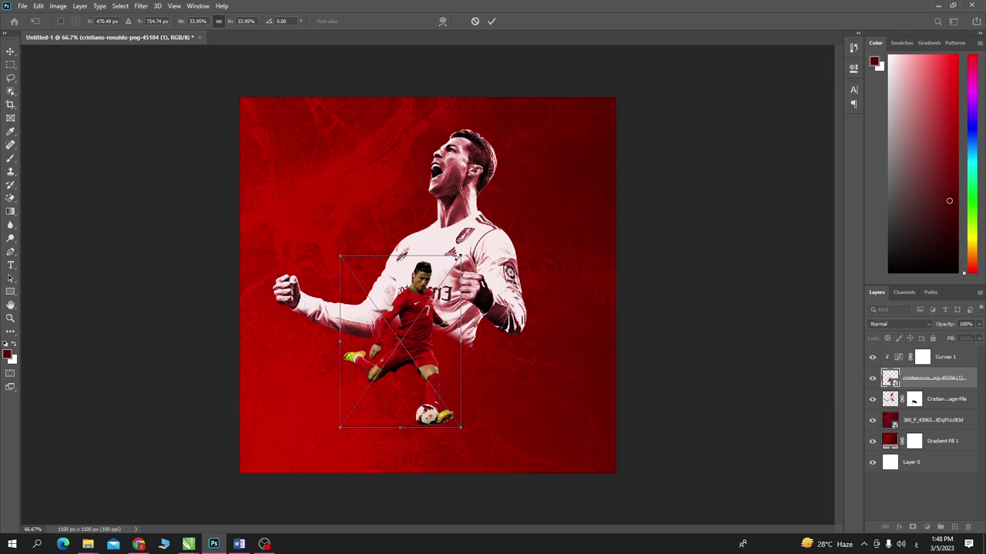
{"action": "left_click_drag", "start_coordinate": [460, 257], "coordinate": [505, 195]}
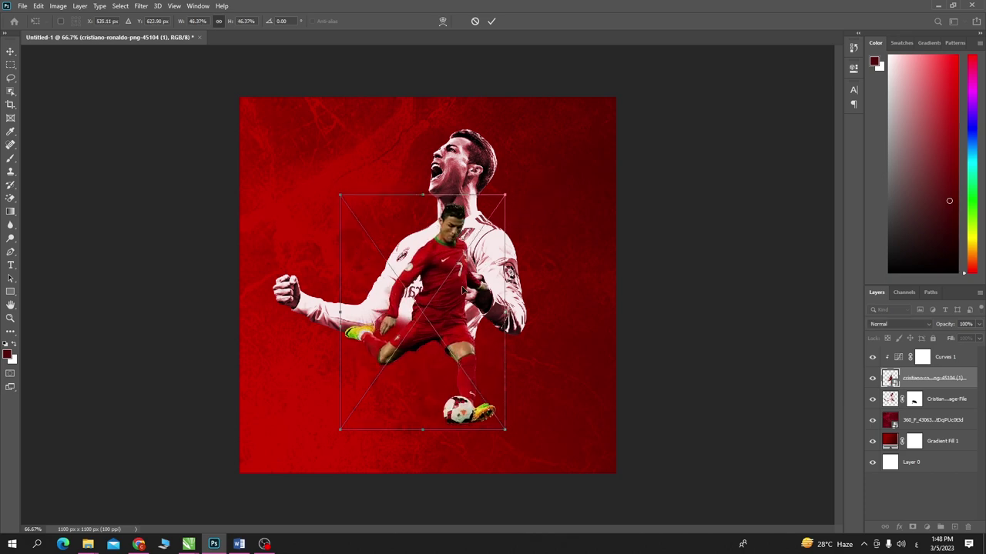
{"action": "left_click_drag", "start_coordinate": [462, 291], "coordinate": [468, 305]}
{"action": "left_click_drag", "start_coordinate": [344, 217], "coordinate": [358, 231]}
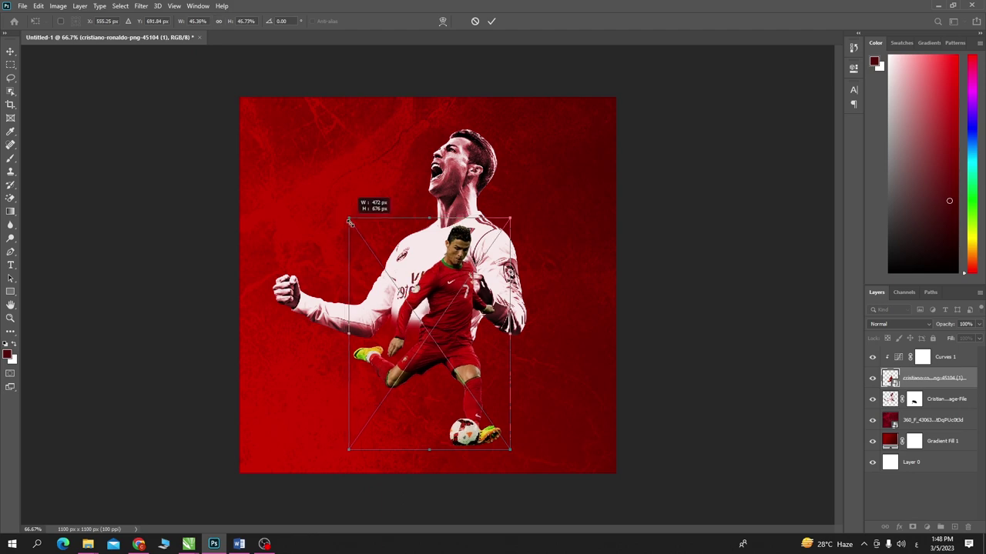
{"action": "key", "text": "Return"}
- Rescale the cheering cutout only very slightly, after undoing an 85% shrink
{"action": "left_click", "coordinate": [425, 247]}
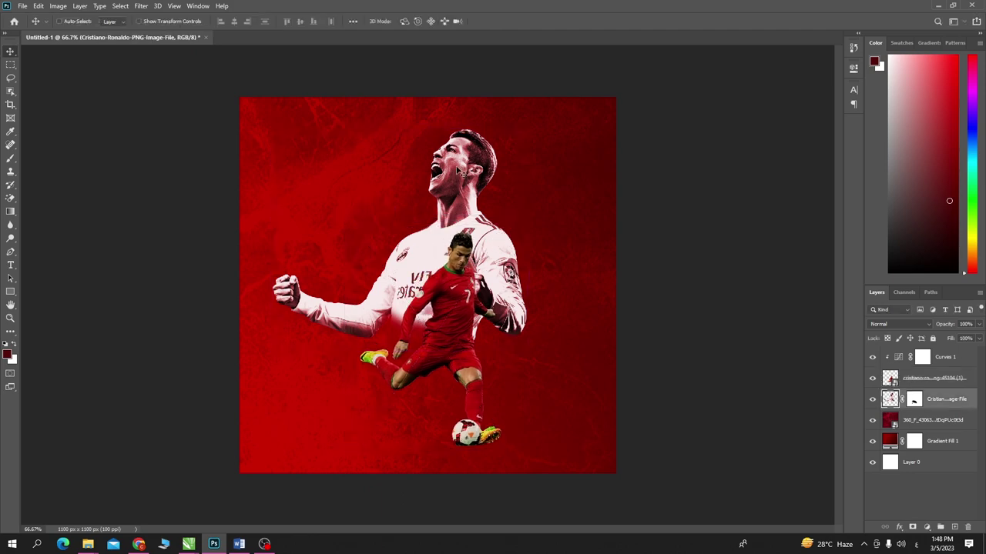
{"action": "key", "text": "ctrl+t"}
{"action": "left_click_drag", "start_coordinate": [270, 129], "coordinate": [308, 152]}
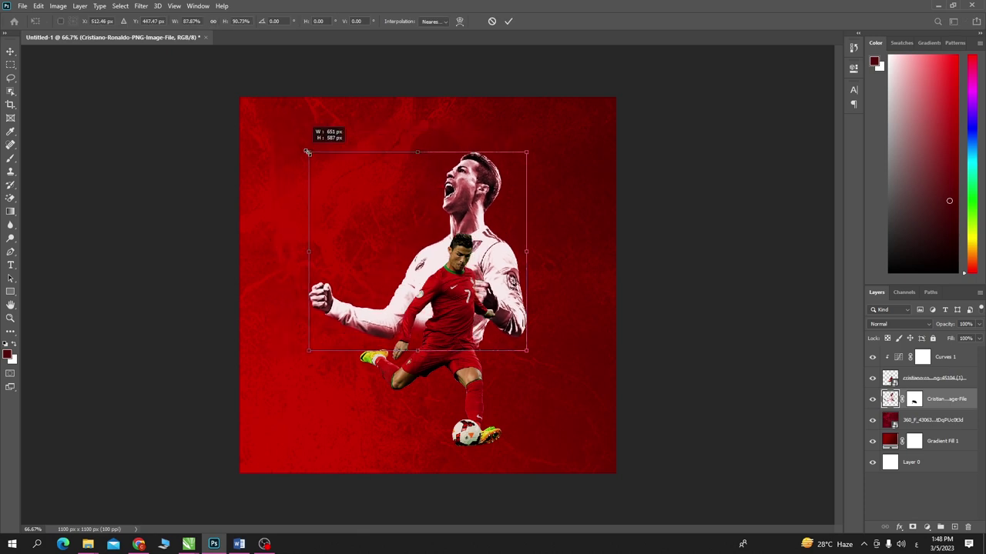
{"action": "key", "text": "ctrl+z"}
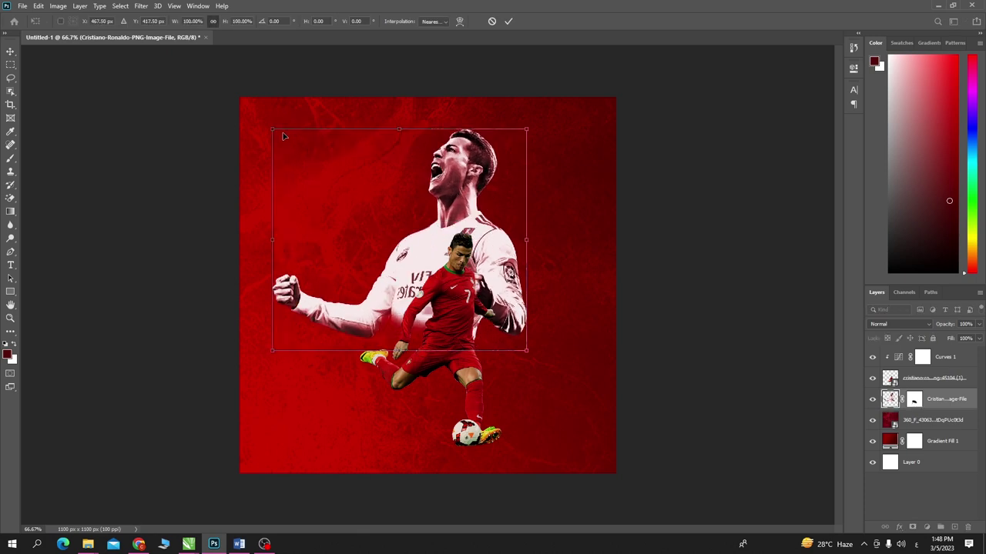
{"action": "left_click_drag", "start_coordinate": [274, 131], "coordinate": [278, 130]}
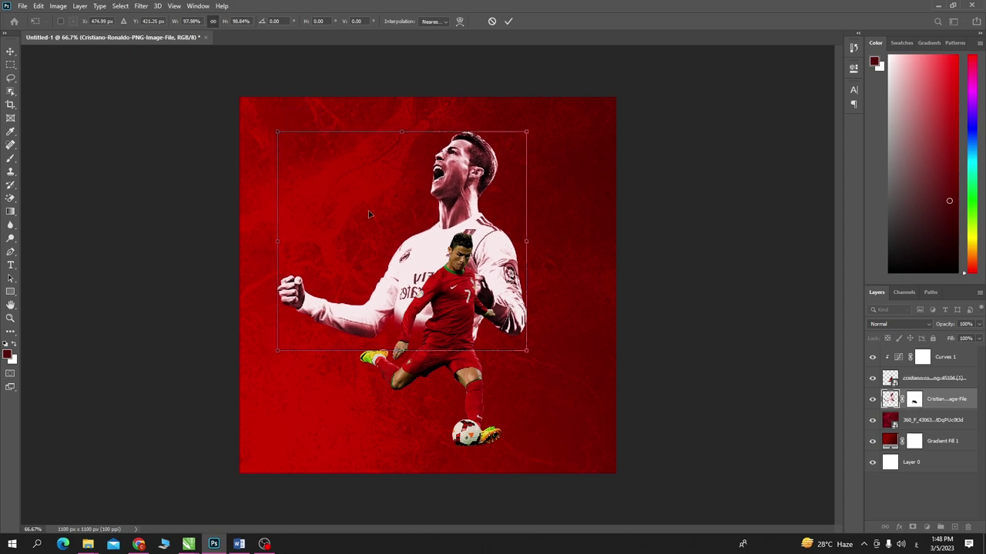
{"action": "key", "text": "Return"}
- Reposition the kicking cutout further left and up, under the cheering figure's raised fists
{"action": "left_click_drag", "start_coordinate": [444, 296], "coordinate": [416, 297]}
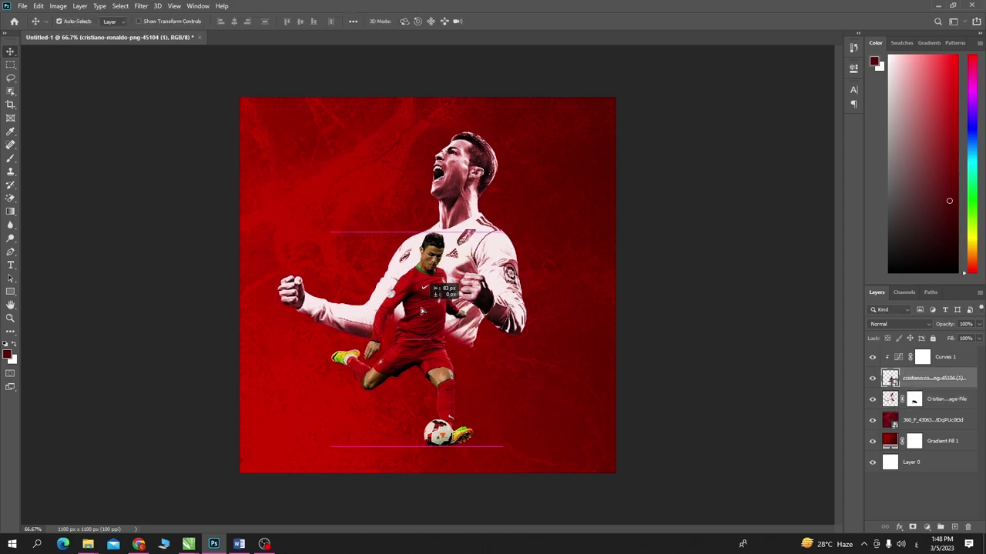
{"action": "mouse_move", "coordinate": [474, 301]}
{"action": "left_mouse_down"}
{"action": "mouse_move", "coordinate": [437, 267]}
{"action": "mouse_move", "coordinate": [435, 291]}
{"action": "left_mouse_up"}
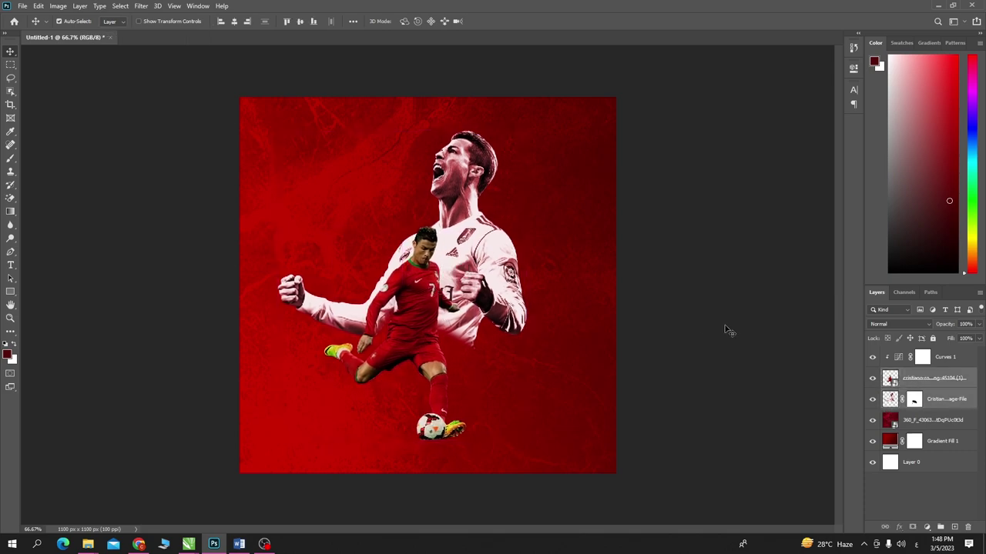
{"action": "left_click", "coordinate": [728, 331]}
{"action": "left_click_drag", "start_coordinate": [420, 330], "coordinate": [420, 334]}
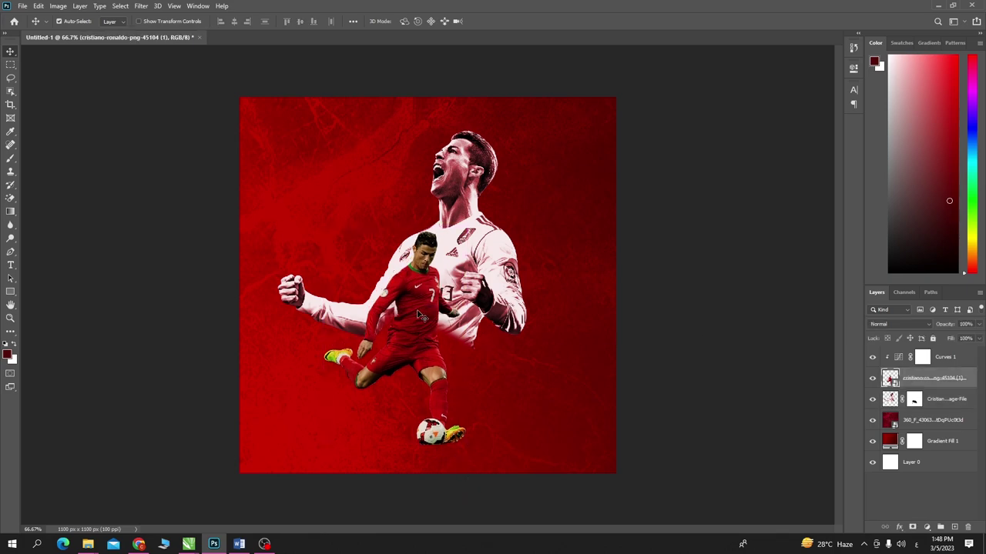
{"action": "left_click_drag", "start_coordinate": [420, 309], "coordinate": [419, 311]}
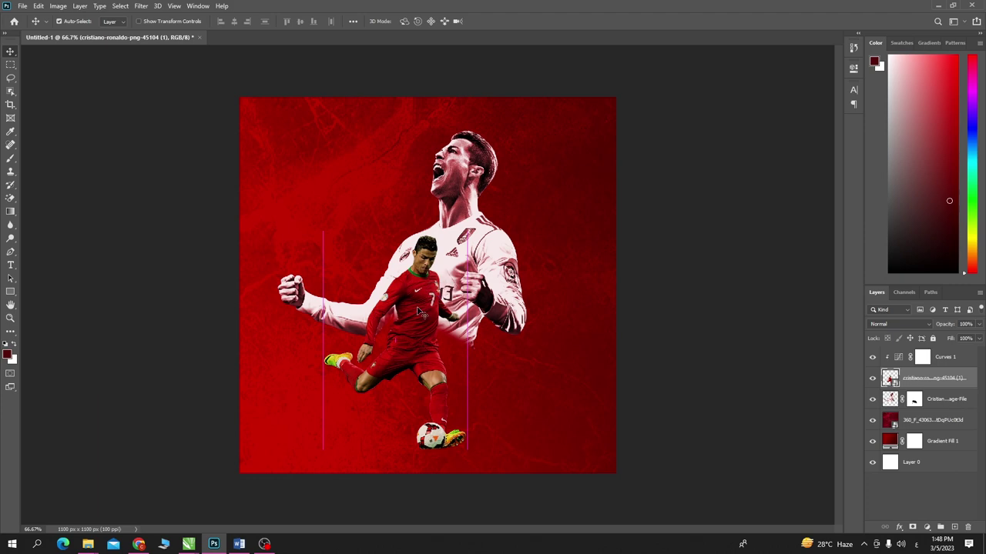
- Apply Levels to the kicking cutout with input 22, 1.45, 203 and output 0–229
{"action": "key", "text": "ctrl+l"}
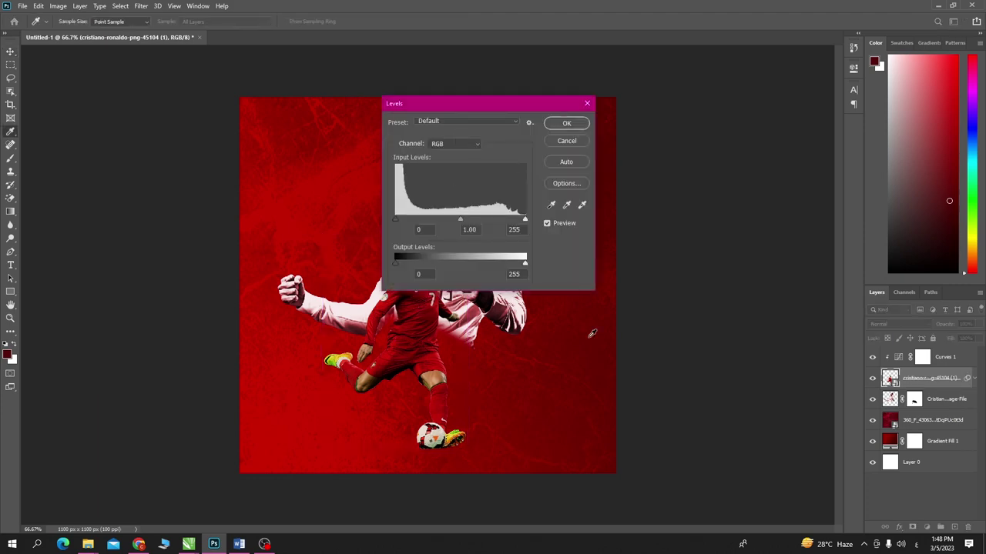
{"action": "left_click_drag", "start_coordinate": [477, 107], "coordinate": [728, 160]}
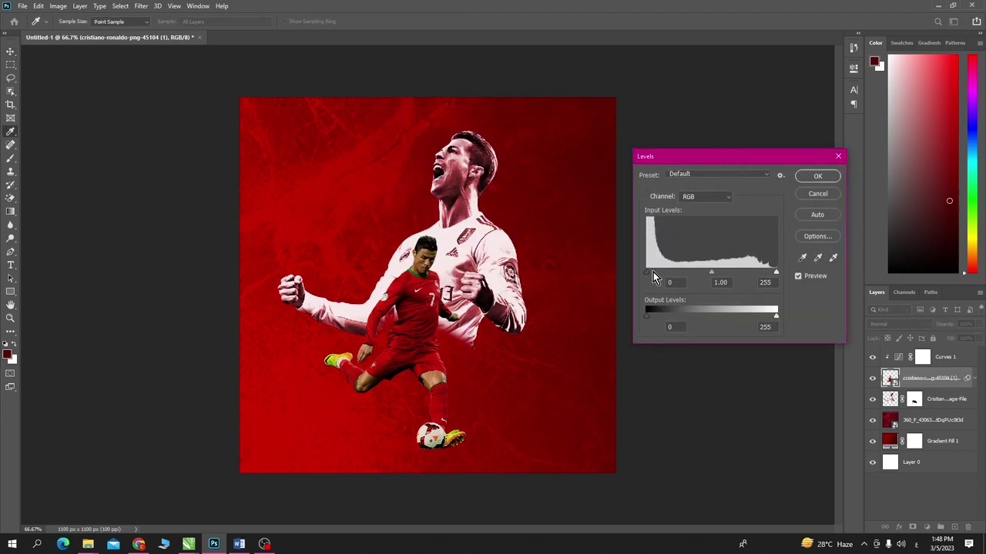
{"action": "left_click_drag", "start_coordinate": [652, 274], "coordinate": [653, 274]}
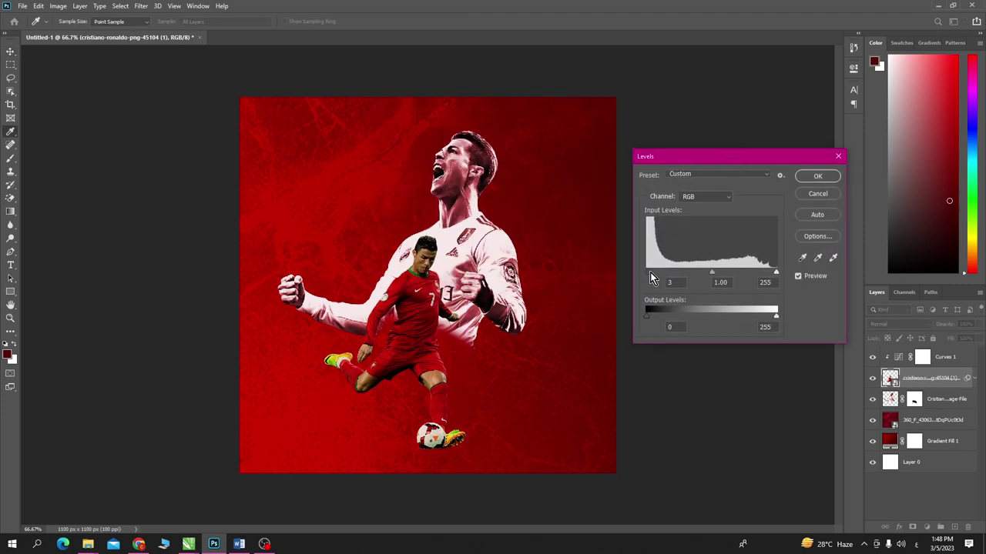
{"action": "left_click_drag", "start_coordinate": [715, 279], "coordinate": [703, 279]}
{"action": "left_click", "coordinate": [700, 279]}
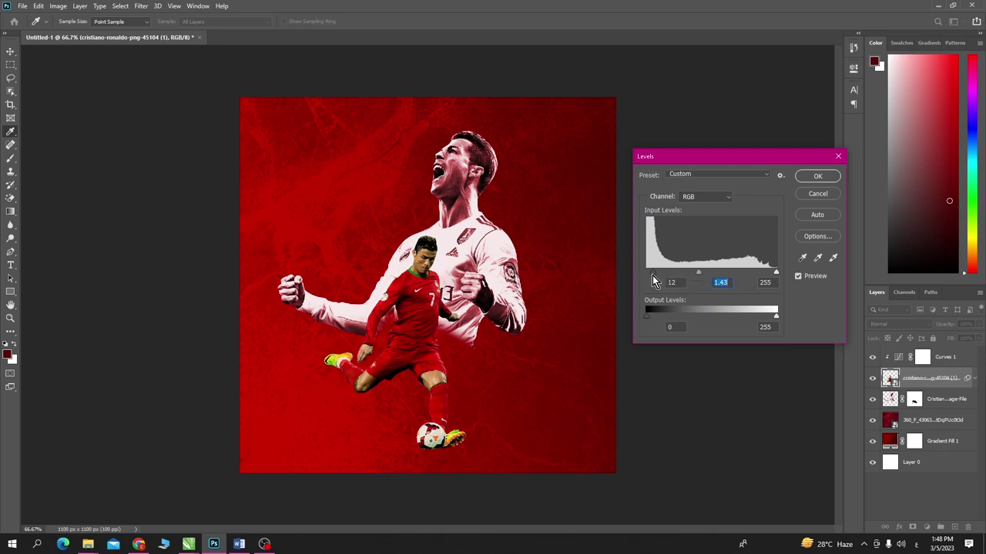
{"action": "left_click_drag", "start_coordinate": [659, 281], "coordinate": [657, 282]}
{"action": "left_click_drag", "start_coordinate": [773, 279], "coordinate": [694, 275]}
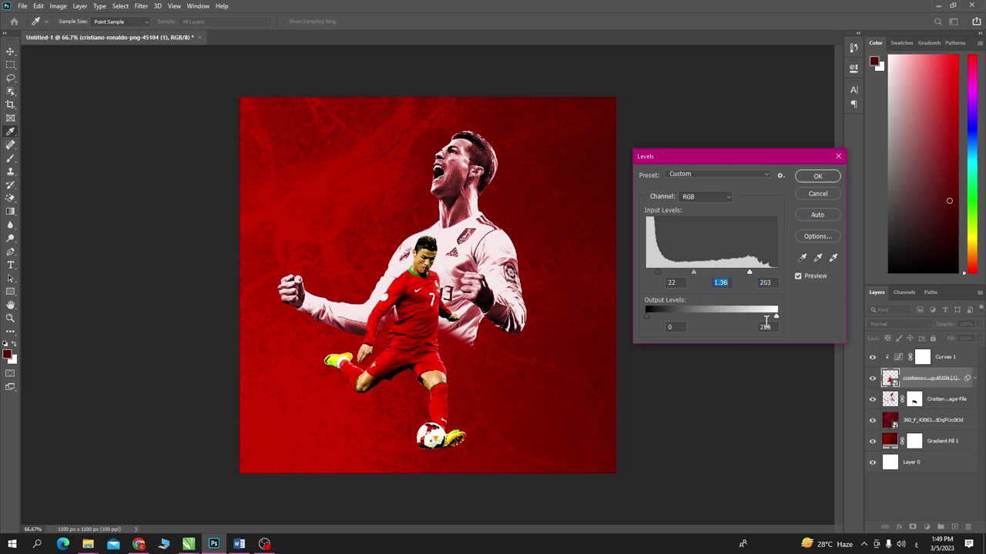
{"action": "left_click_drag", "start_coordinate": [775, 317], "coordinate": [749, 319]}
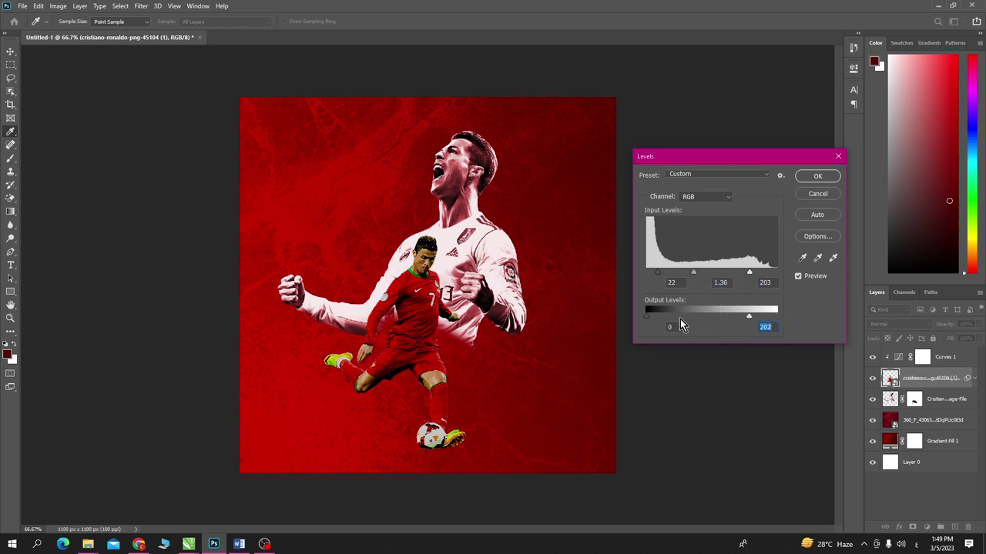
{"action": "left_click_drag", "start_coordinate": [654, 317], "coordinate": [645, 317]}
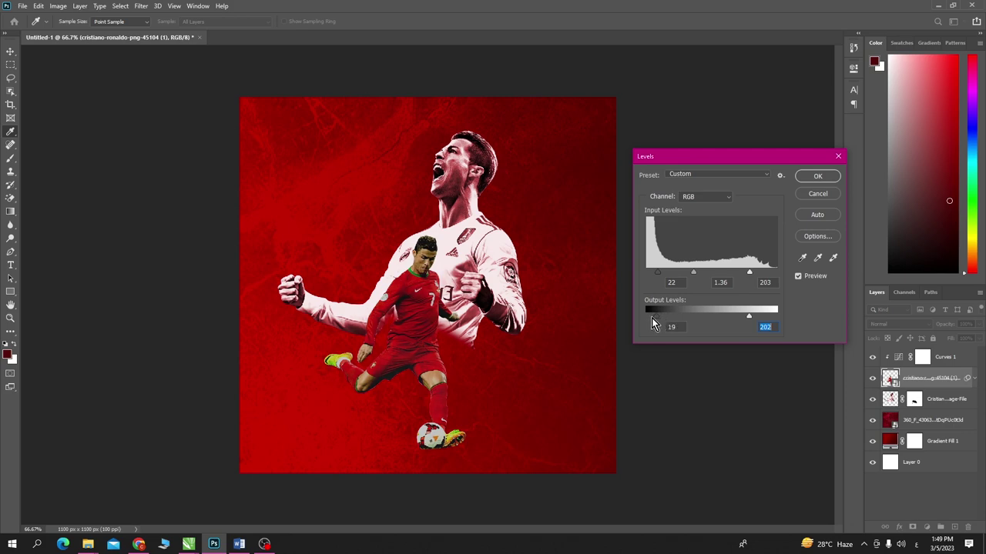
{"action": "left_click_drag", "start_coordinate": [748, 315], "coordinate": [763, 316]}
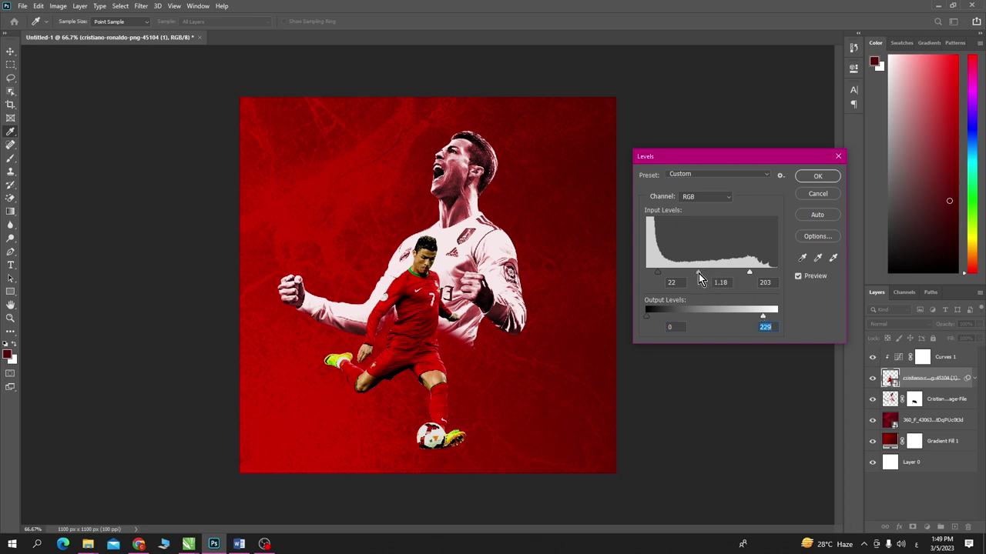
{"action": "left_click_drag", "start_coordinate": [694, 273], "coordinate": [690, 273]}
{"action": "left_click", "coordinate": [810, 178]}
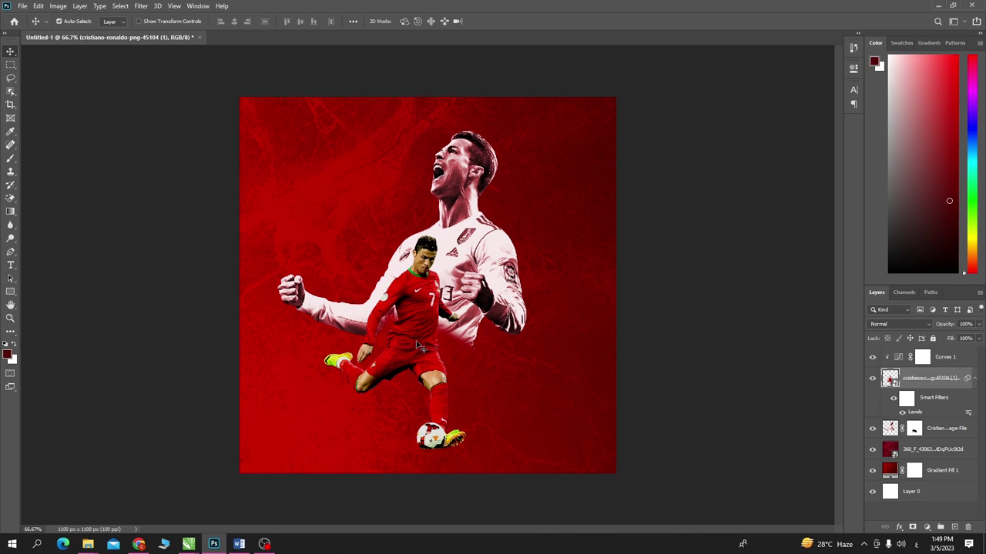
- Shift the kicking and cheering cutouts left and right to balance them near the centre
{"action": "left_click_drag", "start_coordinate": [422, 336], "coordinate": [444, 334]}
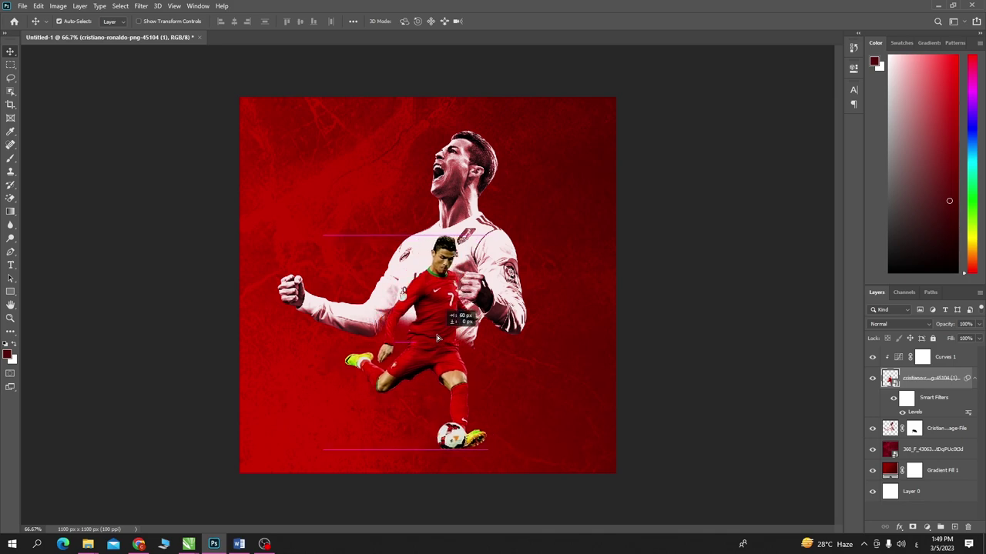
{"action": "left_click_drag", "start_coordinate": [444, 334], "coordinate": [433, 334]}
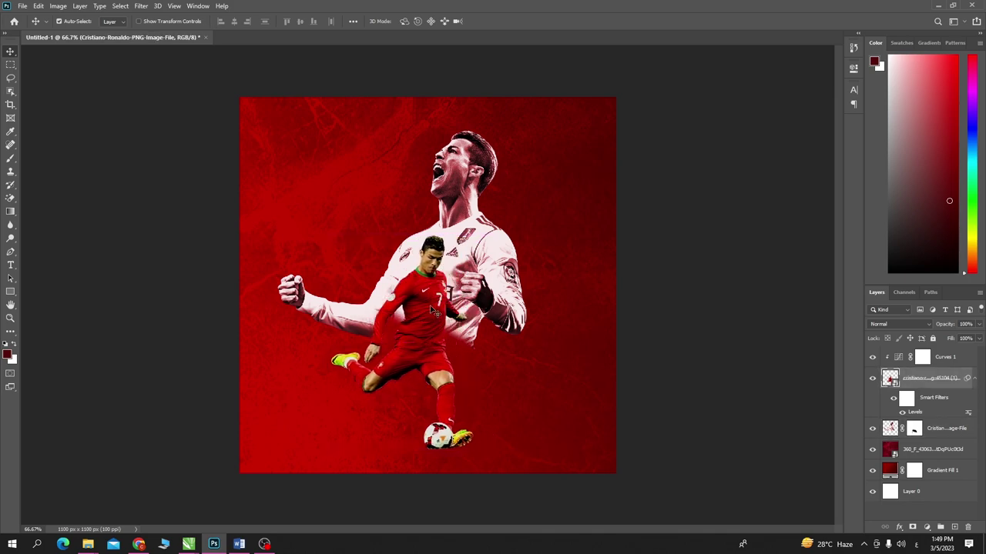
{"action": "left_click", "coordinate": [502, 292]}
{"action": "left_click_drag", "start_coordinate": [502, 292], "coordinate": [476, 288]}
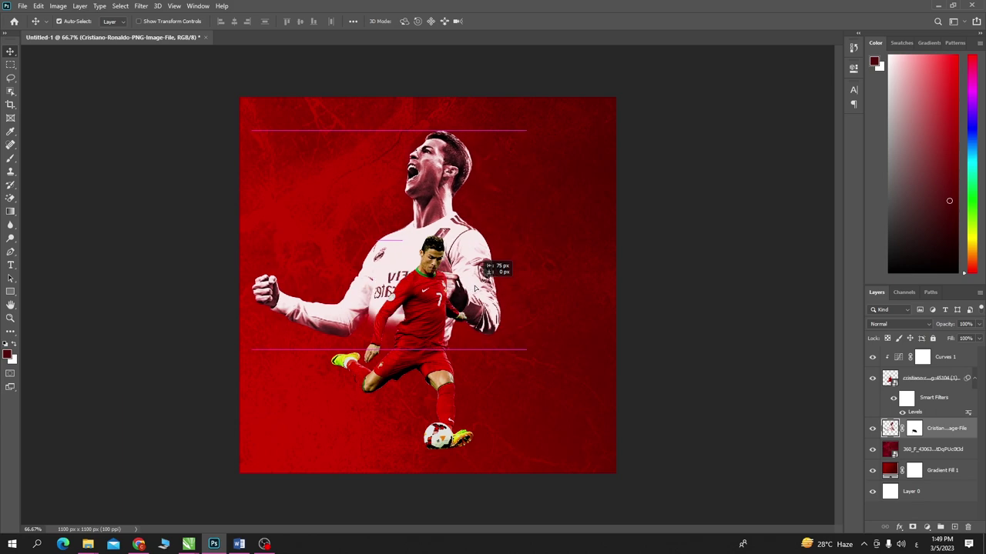
{"action": "left_click", "coordinate": [433, 330], "text": "shift"}
{"action": "mouse_move", "coordinate": [433, 330]}
{"action": "left_mouse_down"}
{"action": "mouse_move", "coordinate": [499, 329]}
{"action": "mouse_move", "coordinate": [447, 329]}
{"action": "left_mouse_up"}
{"action": "left_click", "coordinate": [542, 343]}
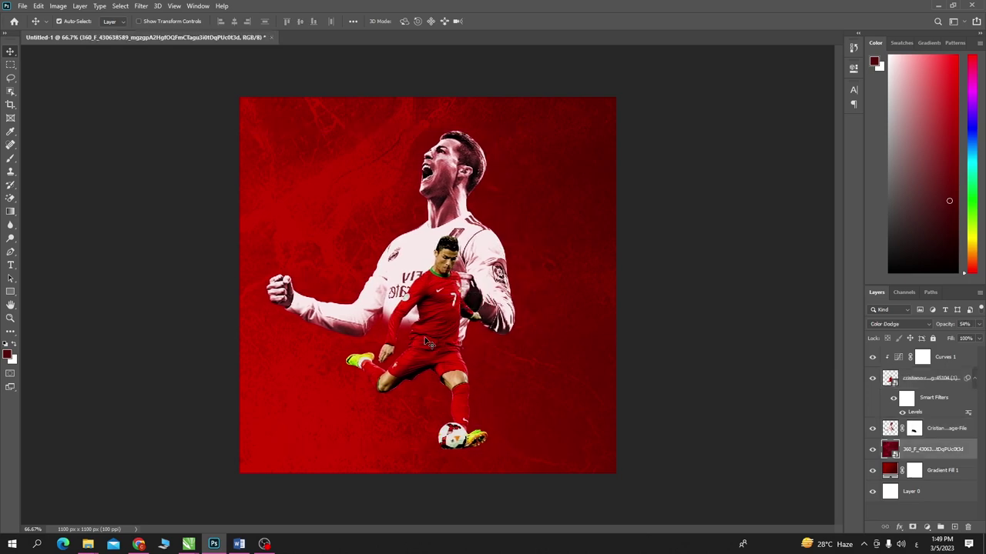
{"action": "left_click", "coordinate": [432, 337]}
{"action": "left_click", "coordinate": [502, 254]}
- Scale the cheering cutout to about 93%, recentre it, and nudge the kicking cutout right
{"action": "key", "text": "ctrl+t"}
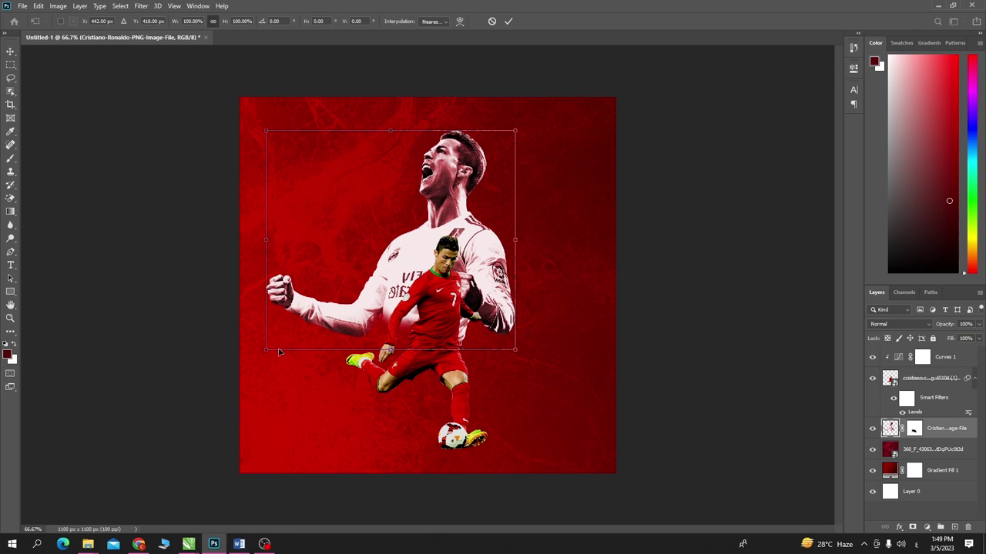
{"action": "mouse_move", "coordinate": [264, 348]}
{"action": "left_mouse_down"}
{"action": "mouse_move", "coordinate": [279, 351]}
{"action": "mouse_move", "coordinate": [284, 334]}
{"action": "left_mouse_up"}
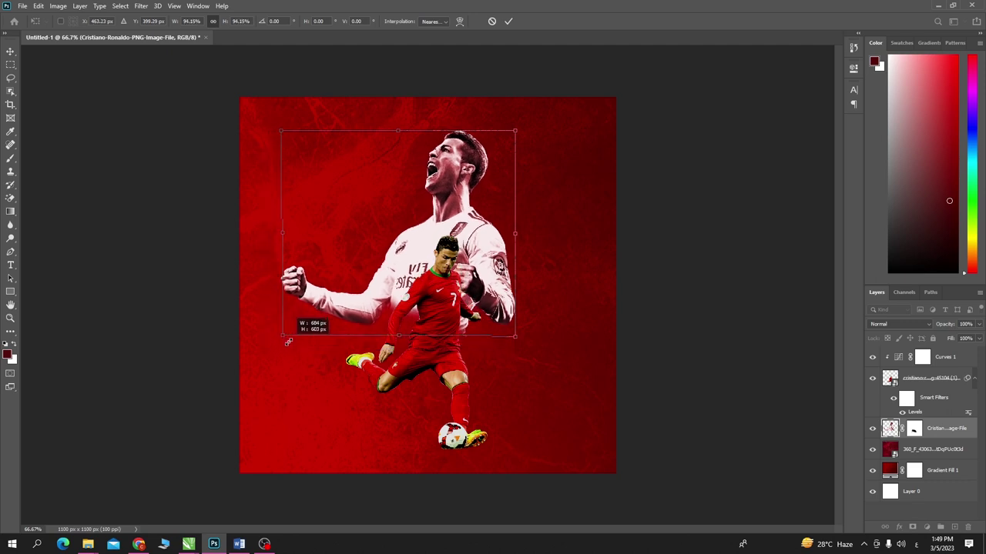
{"action": "left_click_drag", "start_coordinate": [330, 310], "coordinate": [345, 322]}
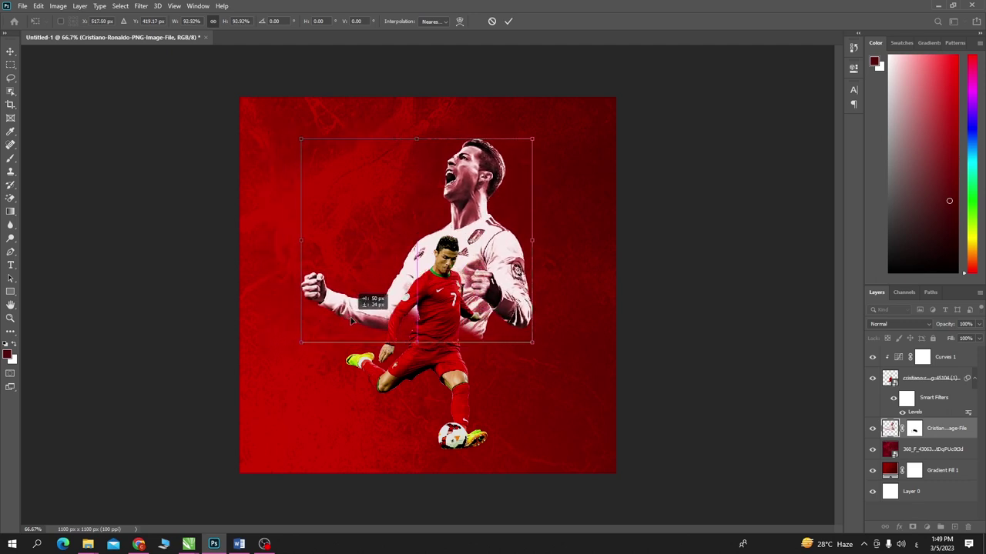
{"action": "left_click_drag", "start_coordinate": [345, 322], "coordinate": [362, 319]}
{"action": "key", "text": "Return"}
{"action": "mouse_move", "coordinate": [446, 319]}
{"action": "left_mouse_down"}
{"action": "mouse_move", "coordinate": [511, 319]}
{"action": "mouse_move", "coordinate": [445, 322]}
{"action": "left_mouse_up"}
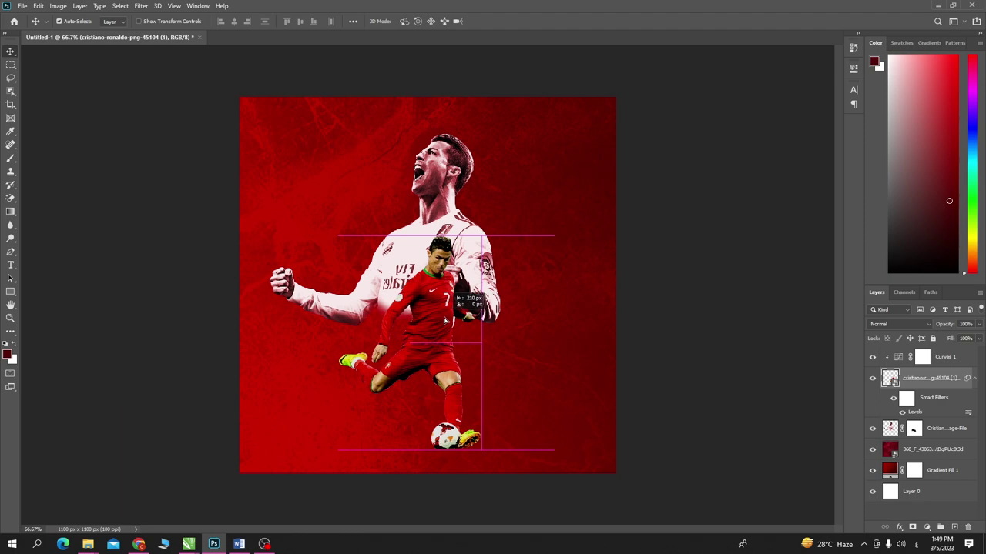
- Brush on the Cristiano layer mask along the lower shirt beside the kicking cutout
{"action": "left_click", "coordinate": [913, 428]}
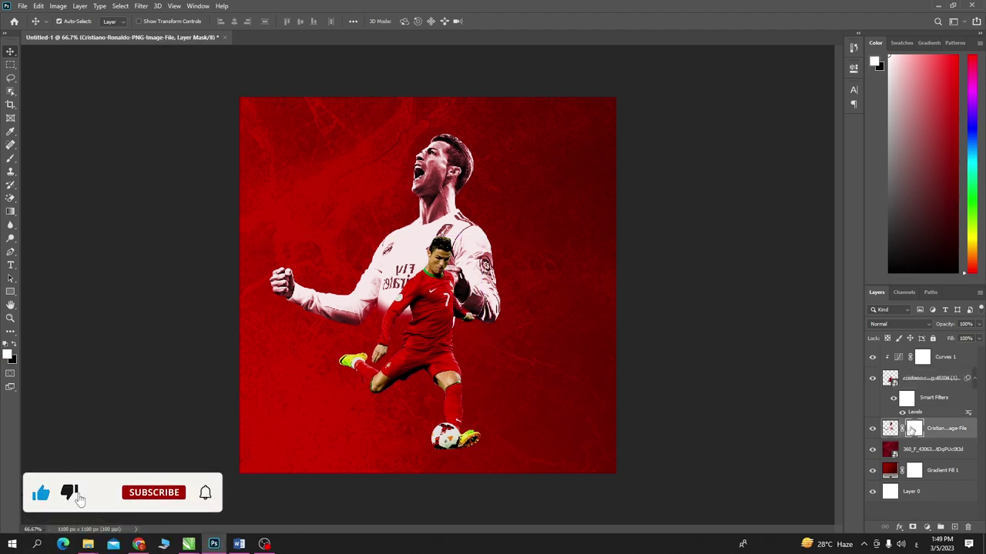
{"action": "key", "text": "x"}
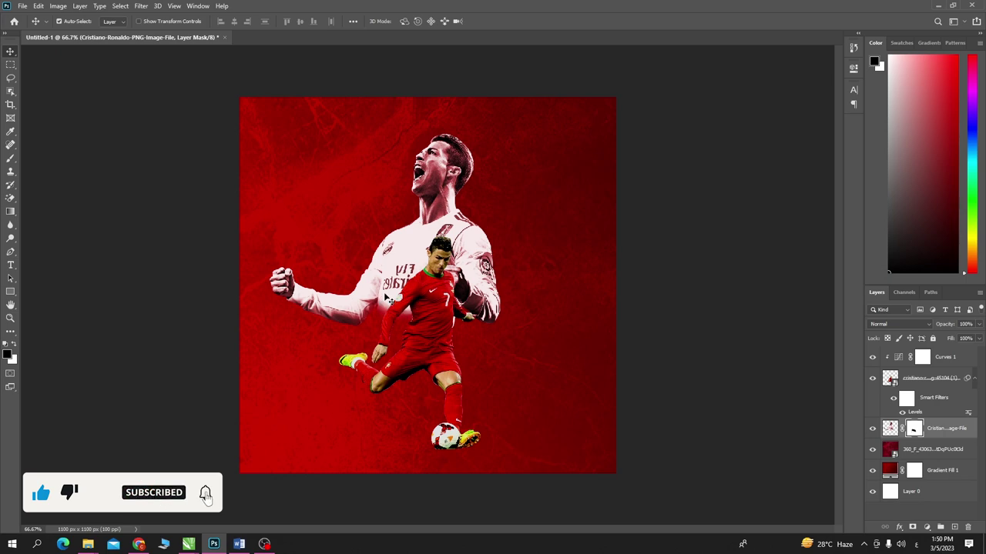
{"action": "key", "text": "b"}
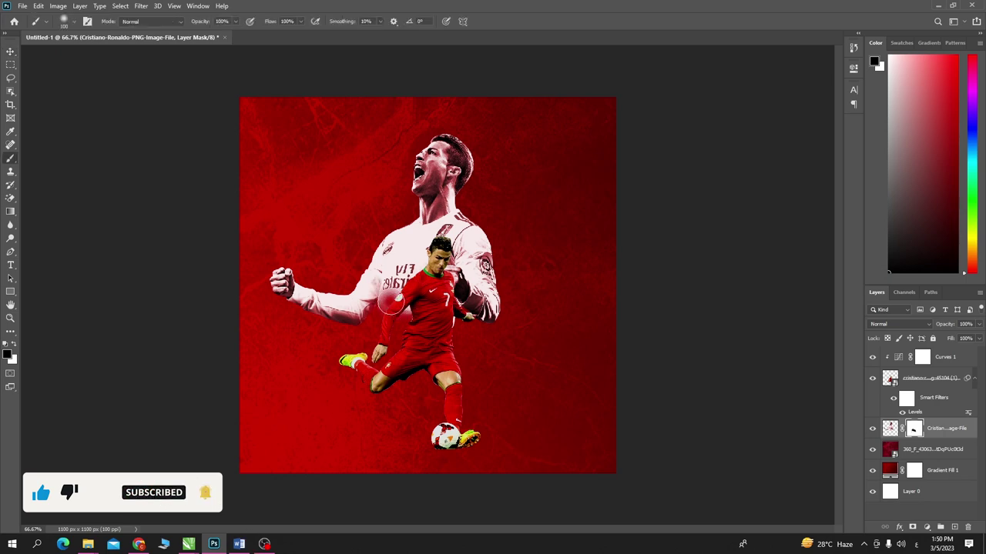
{"action": "key", "text": "x"}
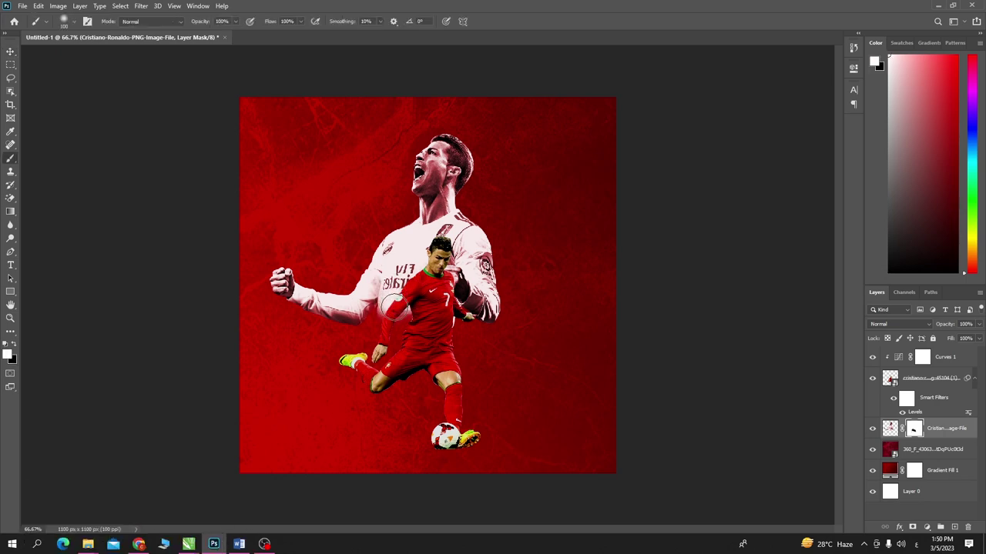
{"action": "left_click_drag", "start_coordinate": [396, 307], "coordinate": [420, 308]}
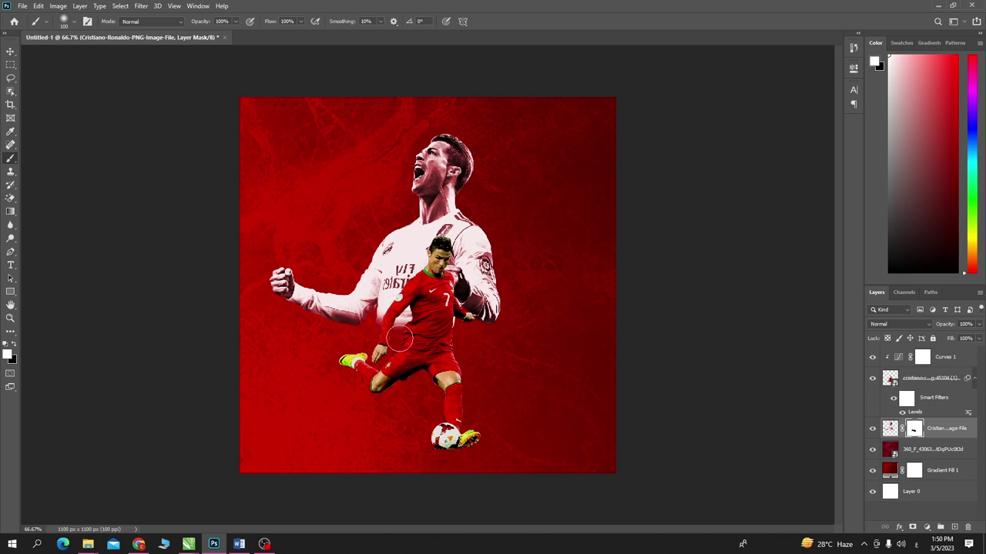
{"action": "scroll", "coordinate": [400, 341], "scroll_direction": "up", "scroll_amount": 3}
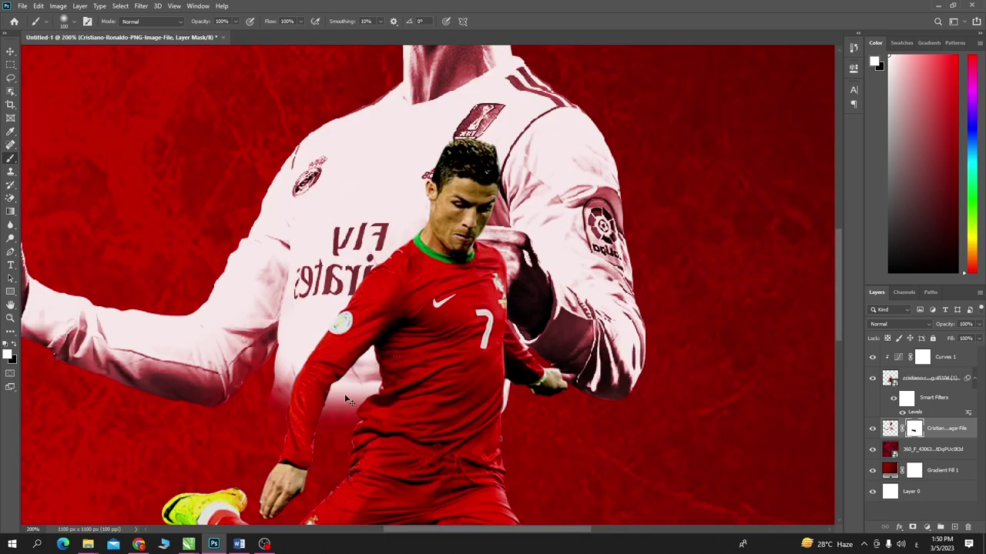
{"action": "scroll", "coordinate": [434, 365], "scroll_direction": "down", "scroll_amount": 3}
{"action": "scroll", "coordinate": [422, 366], "scroll_direction": "up", "scroll_amount": 3}
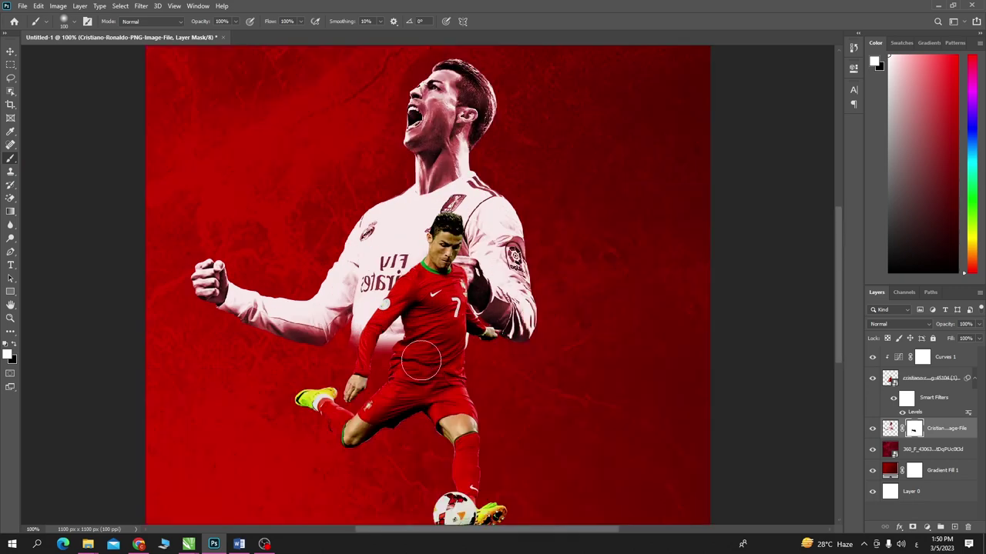
{"action": "scroll", "coordinate": [418, 358], "scroll_direction": "down", "scroll_amount": 3}
- Shift both Ronaldo cutouts about 16 px right, then bring up the ro source-image folder
{"action": "left_click", "coordinate": [11, 51]}
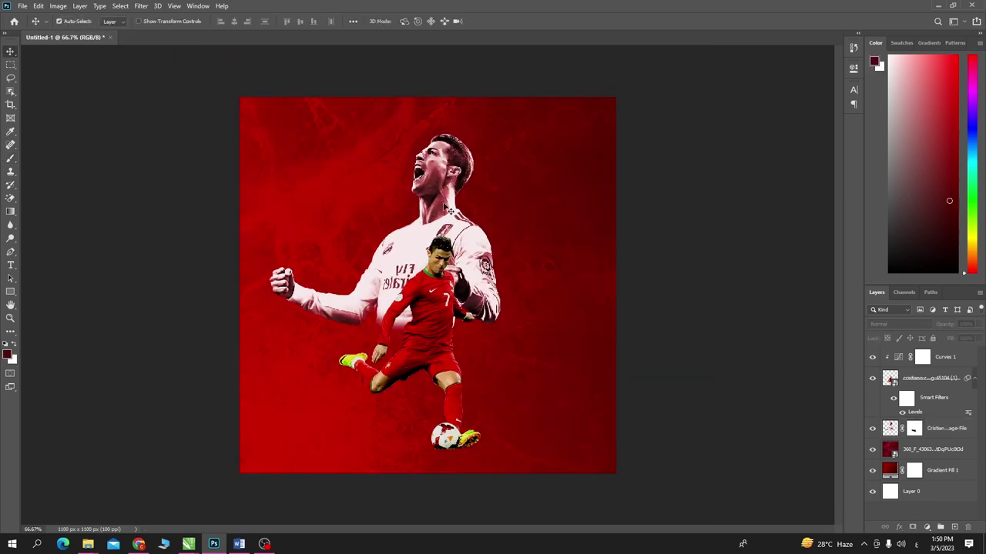
{"action": "left_click", "coordinate": [457, 231]}
{"action": "left_click", "coordinate": [448, 286]}
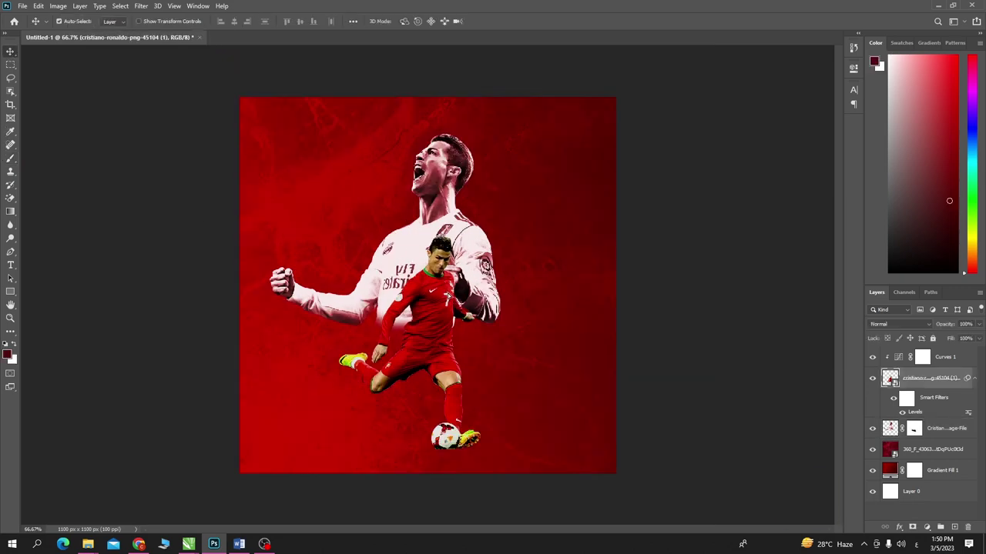
{"action": "left_click_drag", "start_coordinate": [447, 295], "coordinate": [452, 298]}
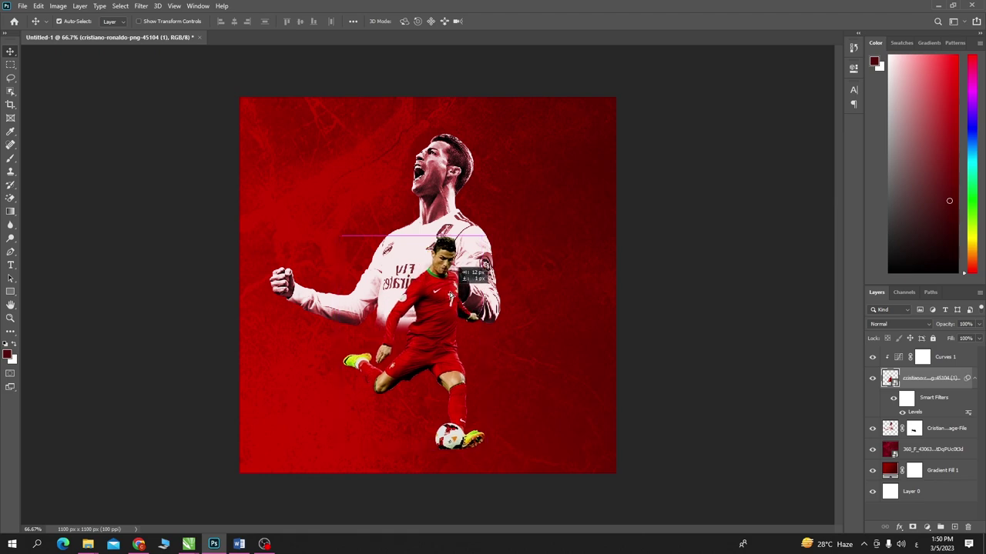
{"action": "left_click_drag", "start_coordinate": [425, 251], "coordinate": [432, 249]}
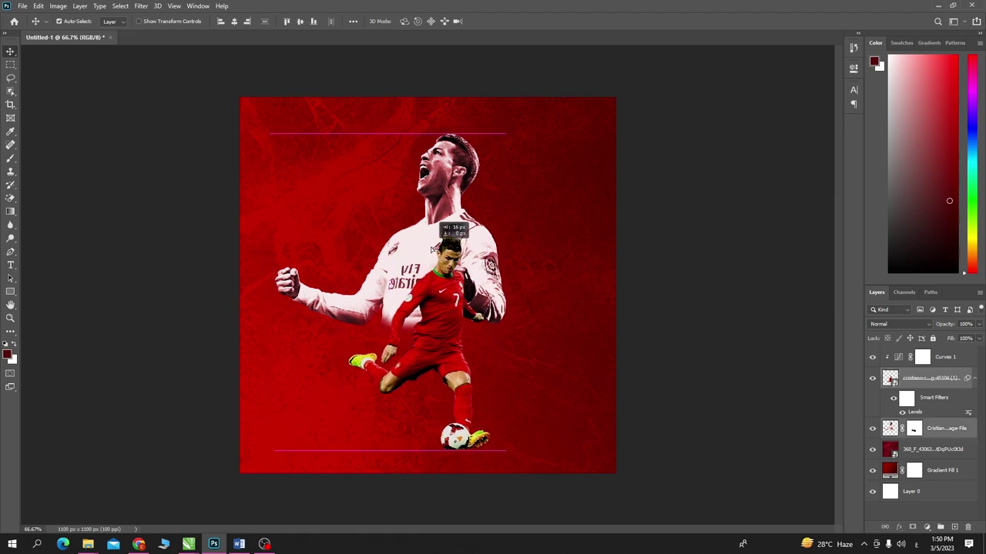
{"action": "left_click", "coordinate": [660, 260]}
{"action": "mouse_move", "coordinate": [88, 544]}
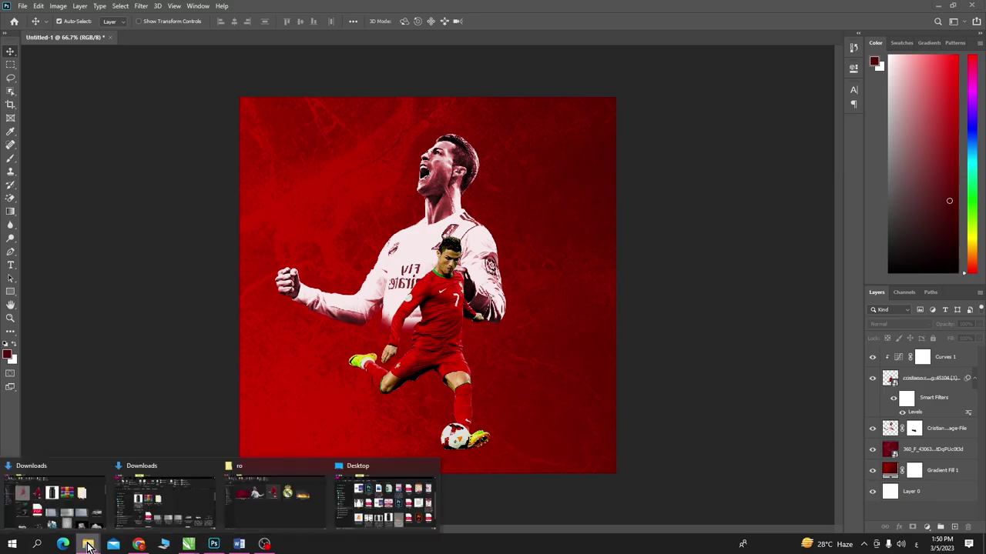
{"action": "left_click", "coordinate": [319, 511]}
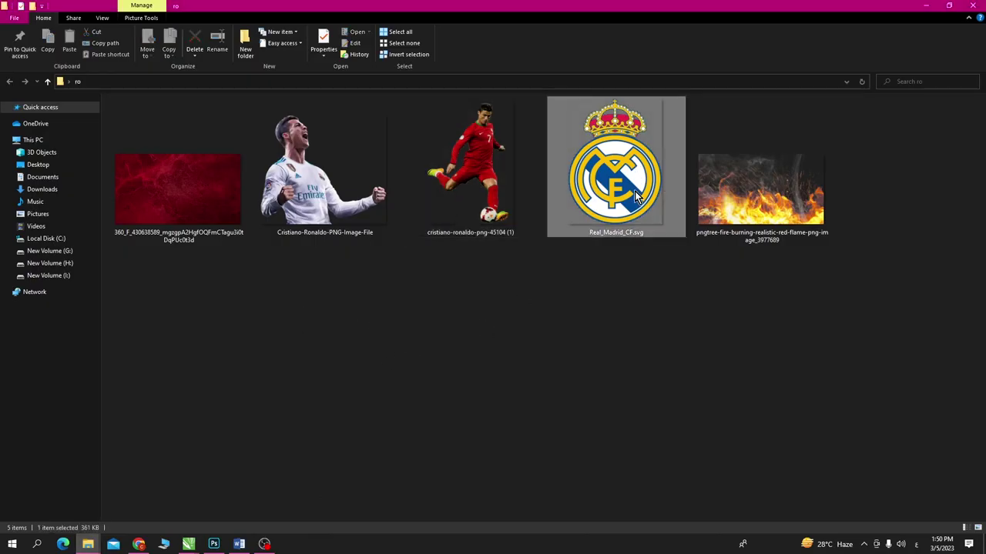
- Place the flame image, rotate it upright about 77°, and raise it beside the player
{"action": "mouse_move", "coordinate": [788, 241]}
{"action": "left_mouse_down"}
{"action": "mouse_move", "coordinate": [196, 545]}
{"action": "mouse_move", "coordinate": [453, 296]}
{"action": "mouse_move", "coordinate": [523, 281]}
{"action": "left_mouse_up"}
{"action": "key", "text": "Return"}
{"action": "key", "text": "ctrl+t"}
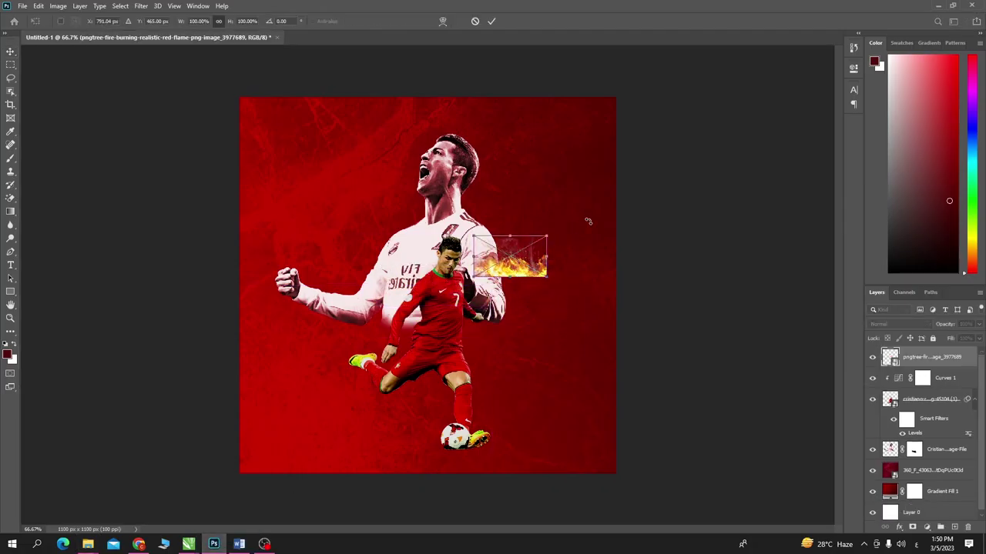
{"action": "mouse_move", "coordinate": [585, 218]}
{"action": "left_mouse_down"}
{"action": "mouse_move", "coordinate": [547, 326]}
{"action": "mouse_move", "coordinate": [564, 306]}
{"action": "left_mouse_up"}
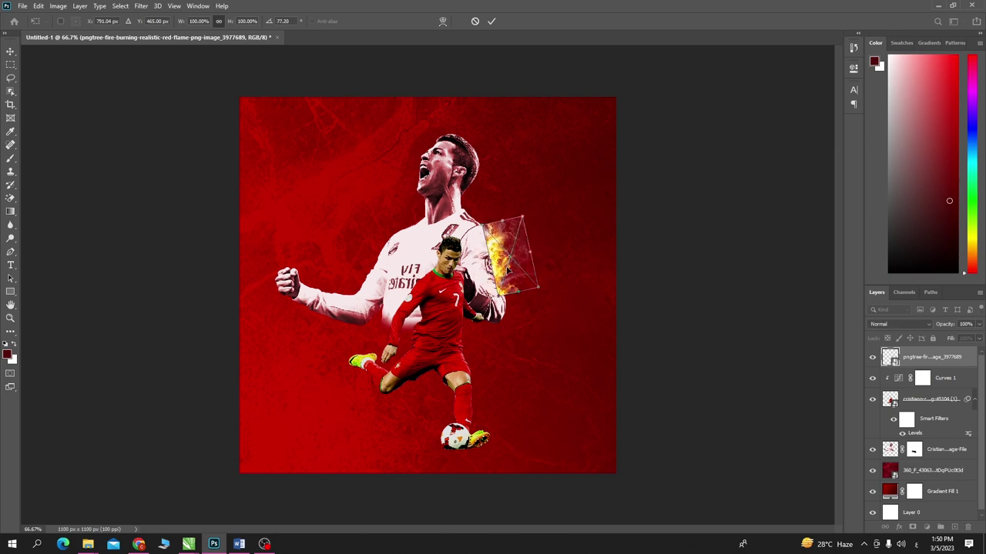
{"action": "left_click_drag", "start_coordinate": [507, 270], "coordinate": [506, 251]}
{"action": "key", "text": "Return"}
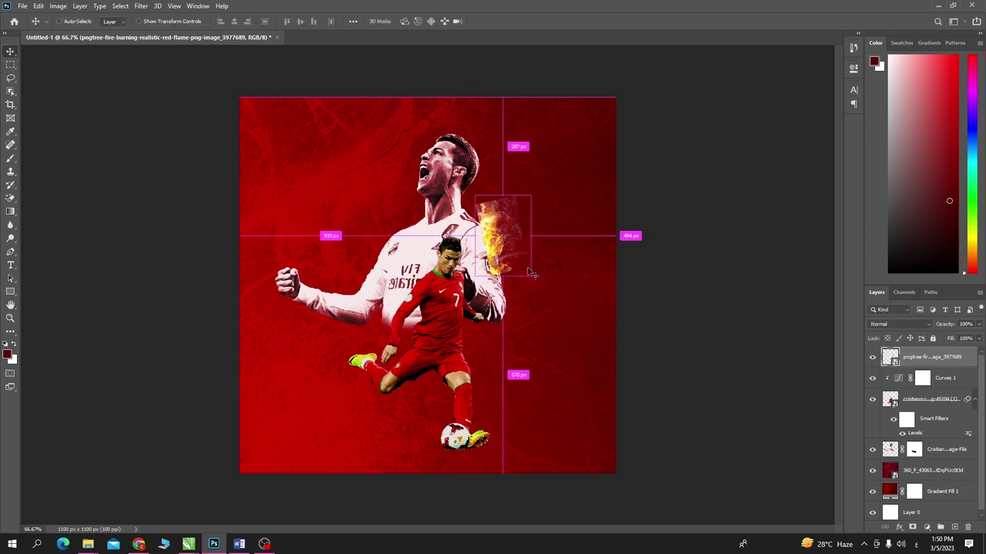
- Enlarge the flame to about 205% and move its layer below the cheering player
{"action": "key", "text": "ctrl+t"}
{"action": "mouse_move", "coordinate": [532, 271]}
{"action": "left_mouse_down"}
{"action": "mouse_move", "coordinate": [564, 306]}
{"action": "mouse_move", "coordinate": [494, 284]}
{"action": "left_mouse_up"}
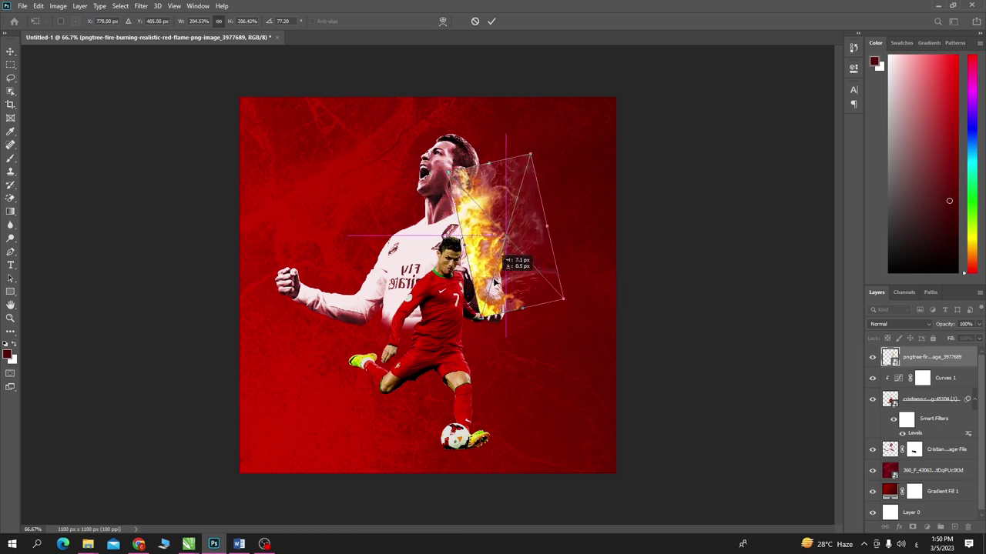
{"action": "key", "text": "Return"}
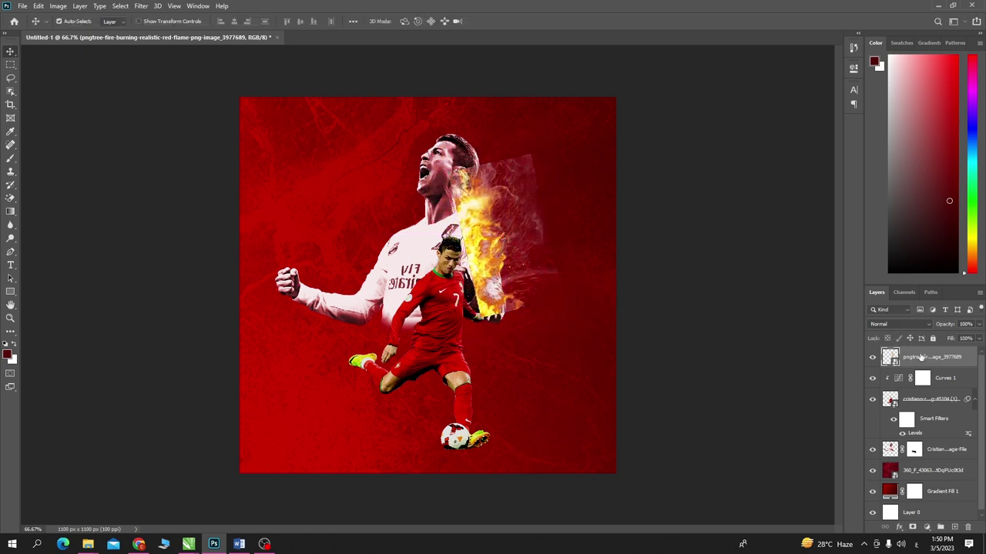
{"action": "left_click_drag", "start_coordinate": [921, 358], "coordinate": [901, 453]}
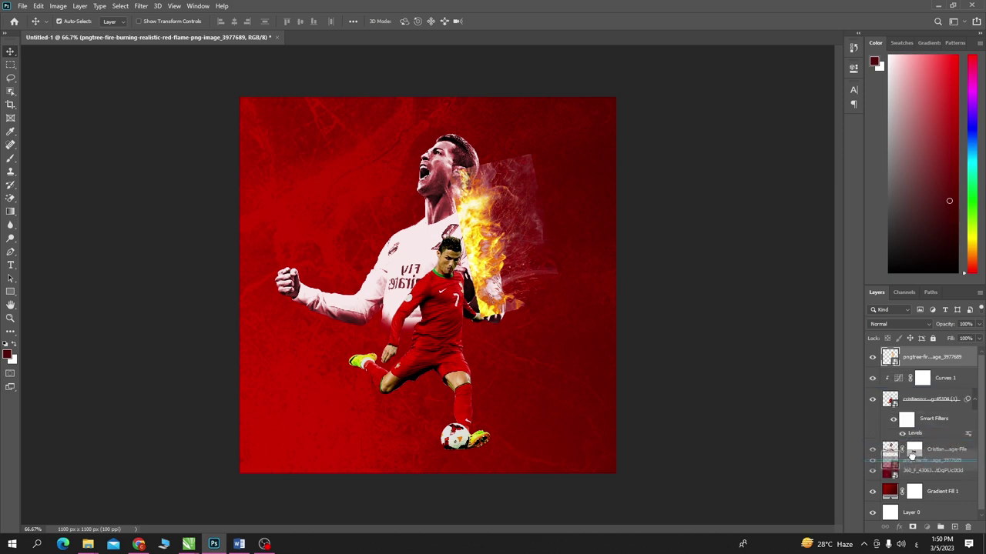
- Raise the flame slightly, set its blend mode to Hard Light, and zoom to 100%
{"action": "left_click_drag", "start_coordinate": [504, 226], "coordinate": [504, 216]}
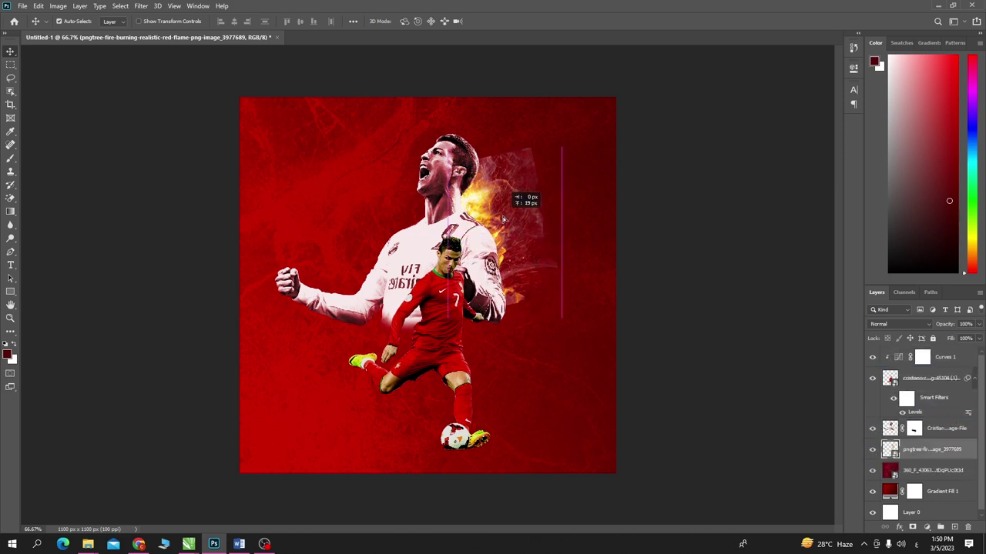
{"action": "left_click", "coordinate": [910, 324]}
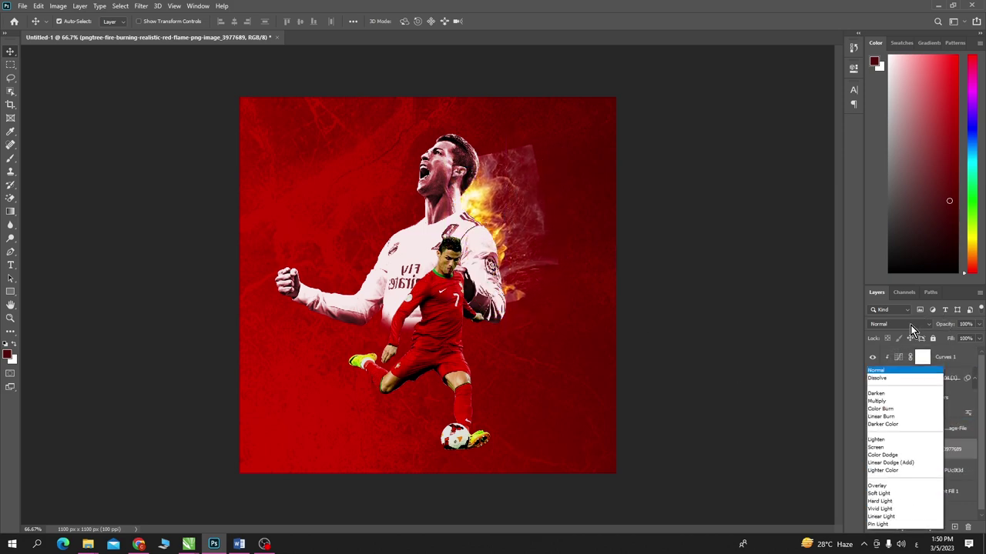
{"action": "left_click", "coordinate": [912, 328]}
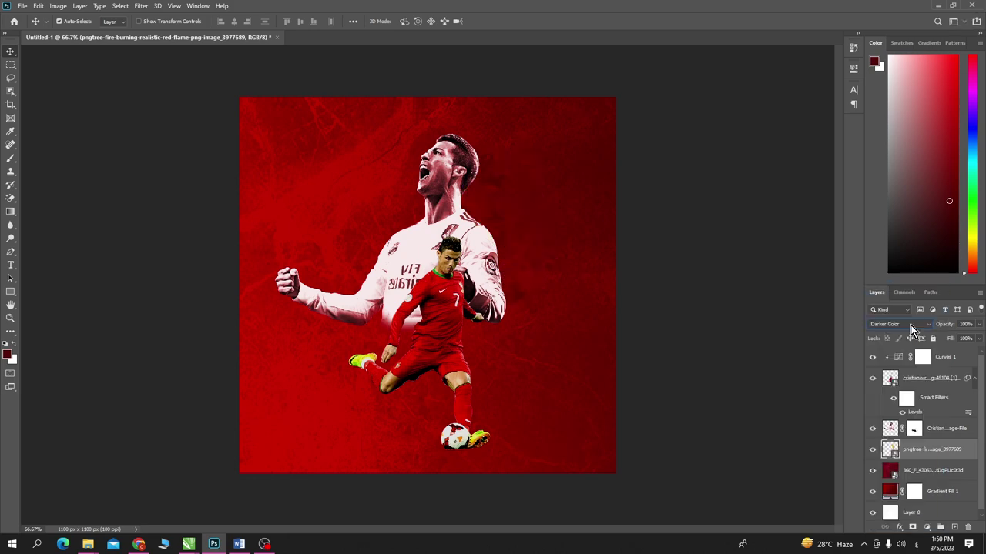
{"action": "scroll", "coordinate": [912, 329], "scroll_direction": "down", "scroll_amount": 2}
{"action": "scroll", "coordinate": [911, 329], "scroll_direction": "down", "scroll_amount": 3}
{"action": "scroll", "coordinate": [912, 330], "scroll_direction": "up", "scroll_amount": 1}
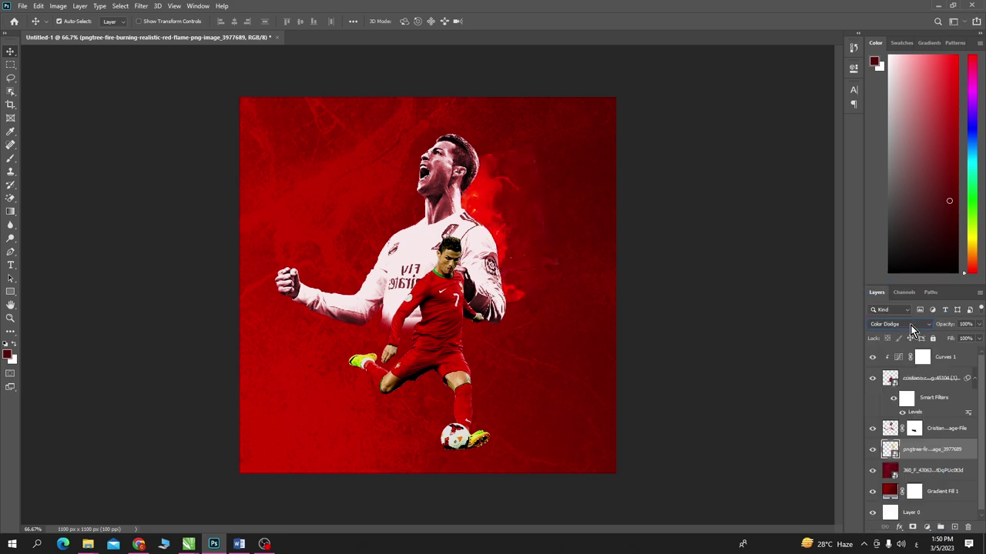
{"action": "scroll", "coordinate": [910, 325], "scroll_direction": "down", "scroll_amount": 1}
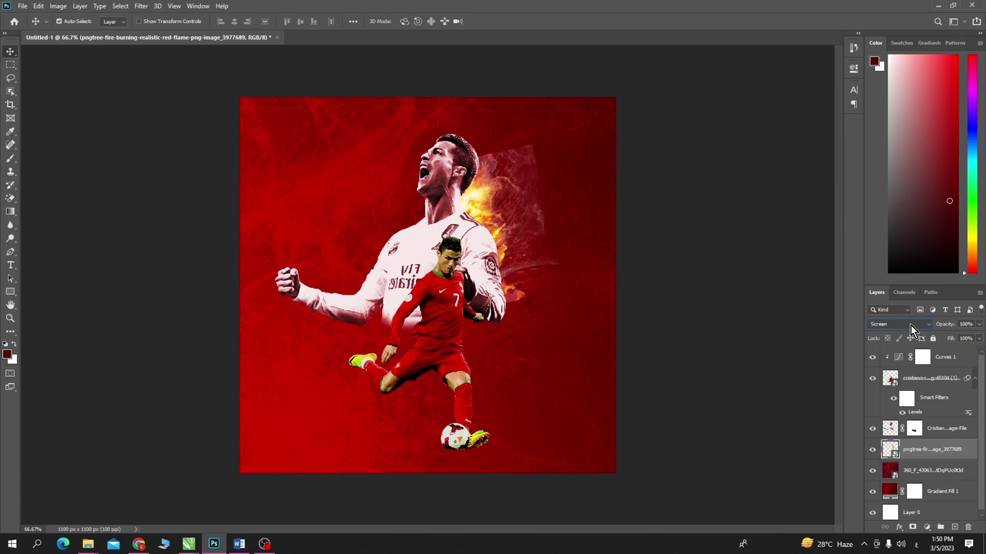
{"action": "scroll", "coordinate": [910, 325], "scroll_direction": "down", "scroll_amount": 1}
{"action": "scroll", "coordinate": [911, 324], "scroll_direction": "down", "scroll_amount": 1}
{"action": "scroll", "coordinate": [910, 325], "scroll_direction": "down", "scroll_amount": 1}
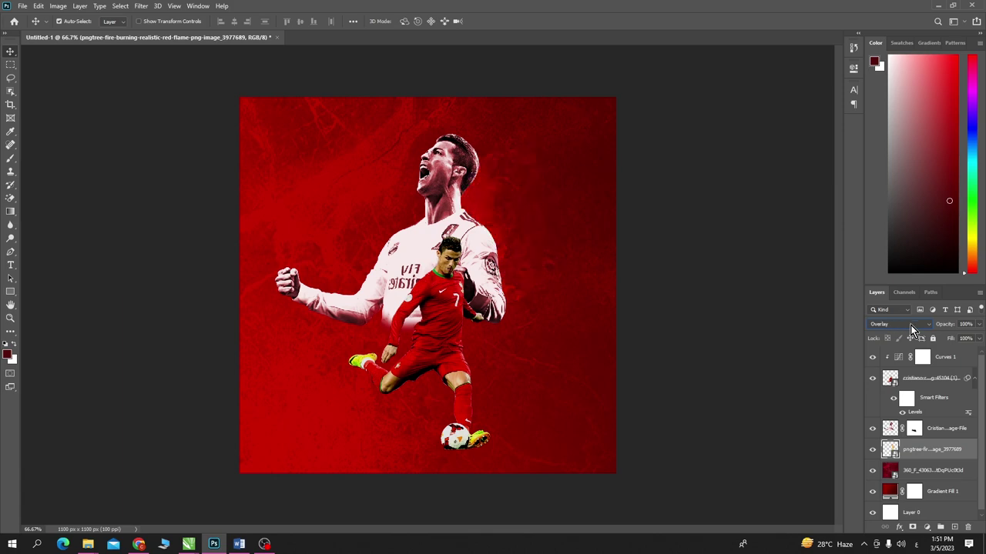
{"action": "scroll", "coordinate": [910, 325], "scroll_direction": "down", "scroll_amount": 2}
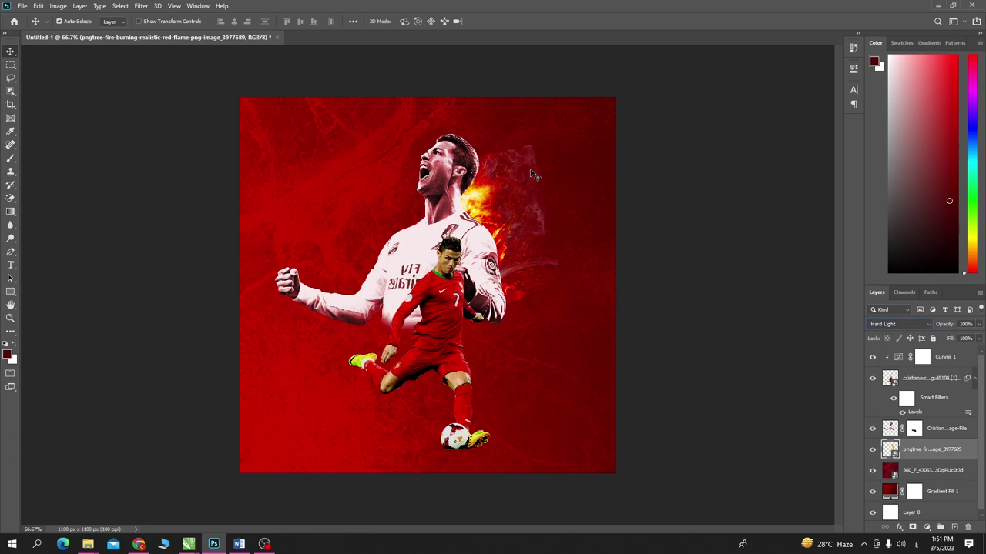
{"action": "key", "text": "ctrl+plus"}
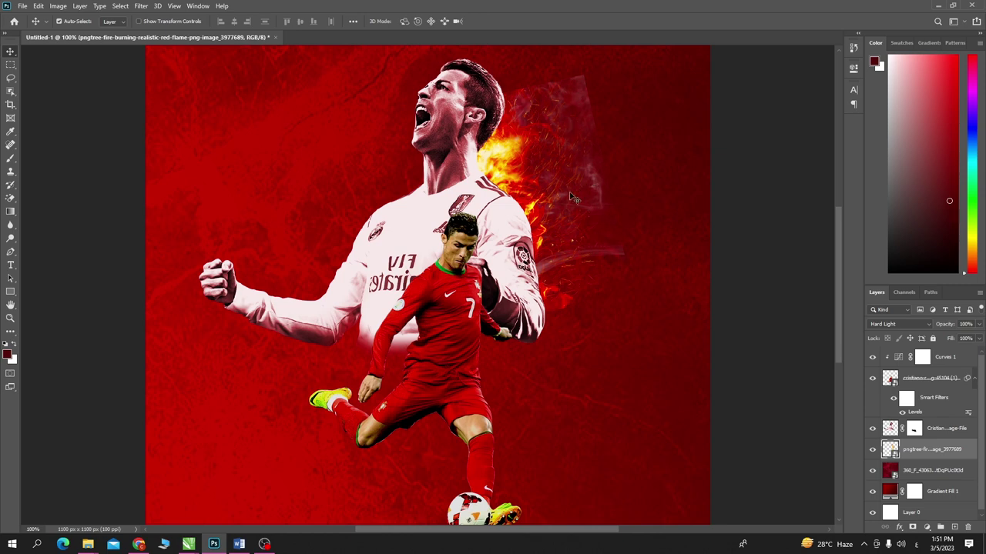
- Rasterize the flame layer and erase smoky remnants at its upper right with the standard Eraser
{"action": "right_click", "coordinate": [927, 450]}
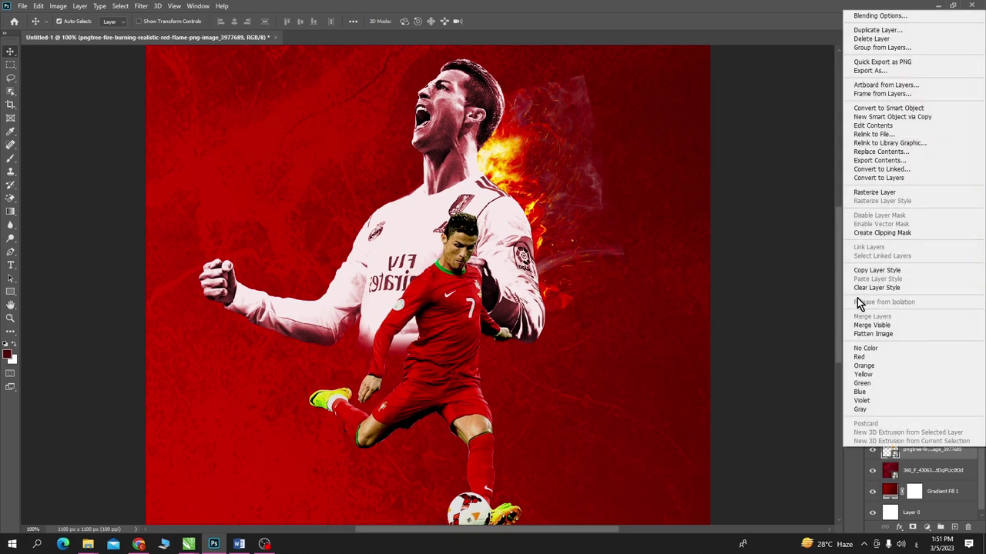
{"action": "left_click", "coordinate": [866, 194]}
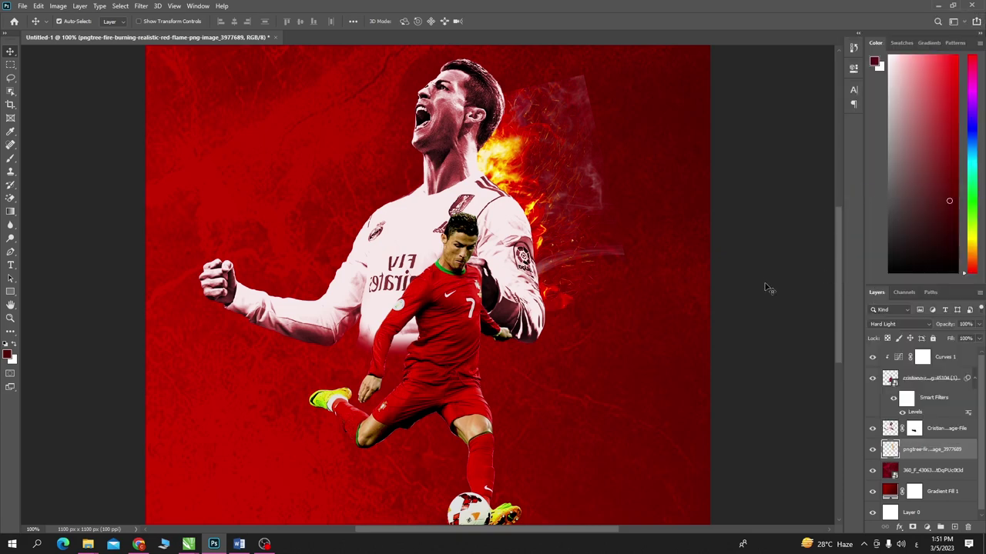
{"action": "left_click", "coordinate": [11, 199]}
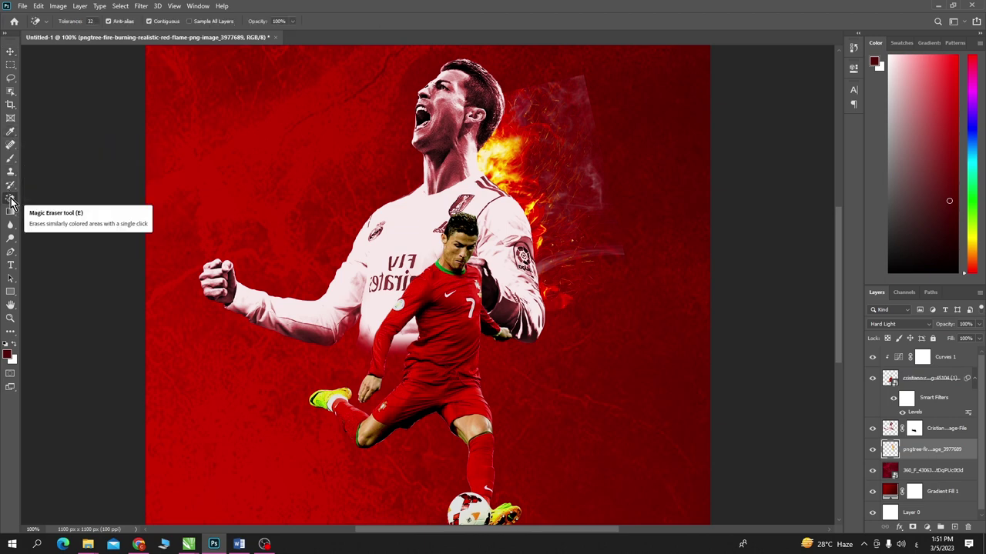
{"action": "right_click", "coordinate": [11, 200]}
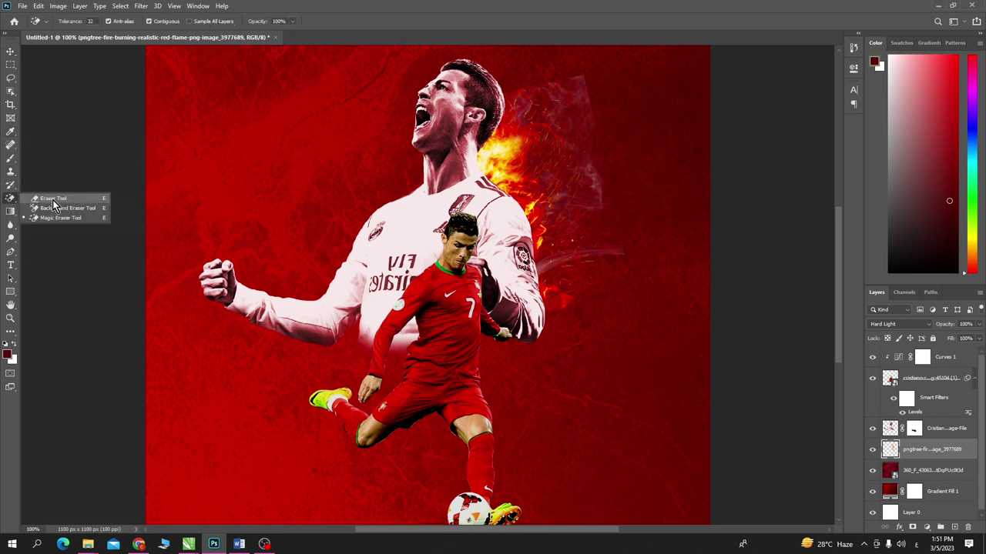
{"action": "left_click", "coordinate": [52, 200]}
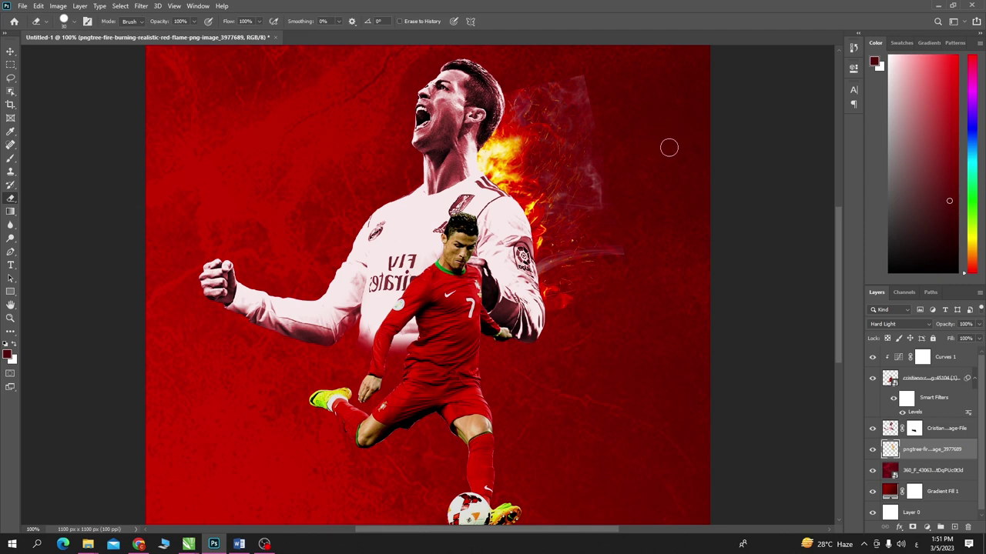
{"action": "key", "text": "bracketright"}
{"action": "key", "text": "bracketright"}
{"action": "key", "text": "bracketright"}
{"action": "left_click_drag", "start_coordinate": [568, 84], "coordinate": [579, 99]}
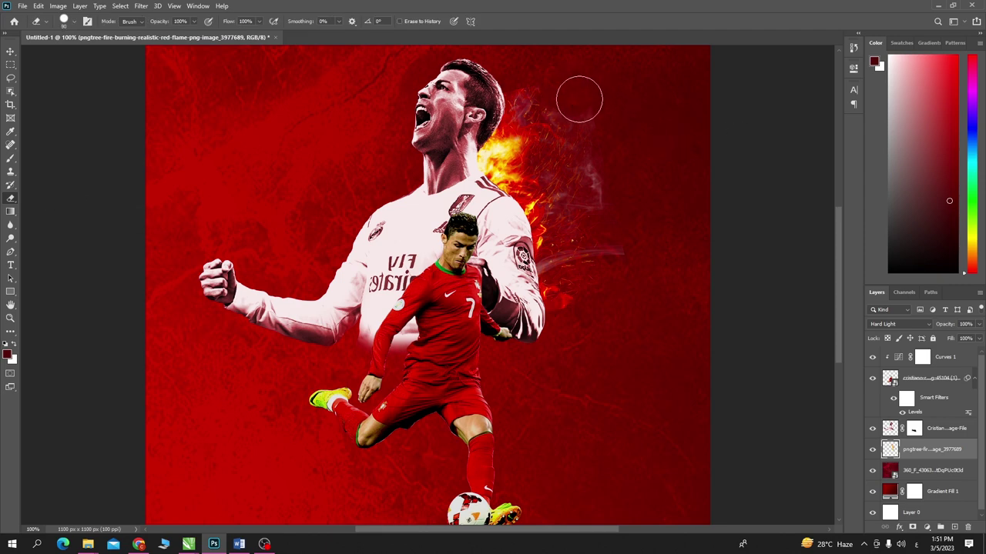
- Set the Eraser to 0% hardness and about 99 px, then erase the whitish smoke right of the fire, undoing the last stroke
{"action": "left_click", "coordinate": [66, 23]}
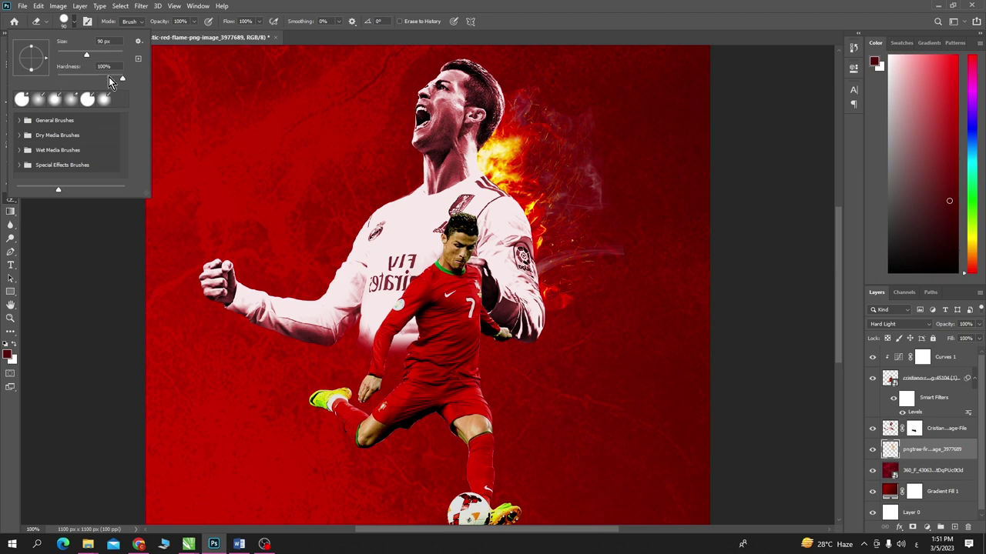
{"action": "left_click_drag", "start_coordinate": [123, 81], "coordinate": [27, 89]}
{"action": "left_click_drag", "start_coordinate": [88, 56], "coordinate": [91, 56]}
{"action": "left_click", "coordinate": [673, 126]}
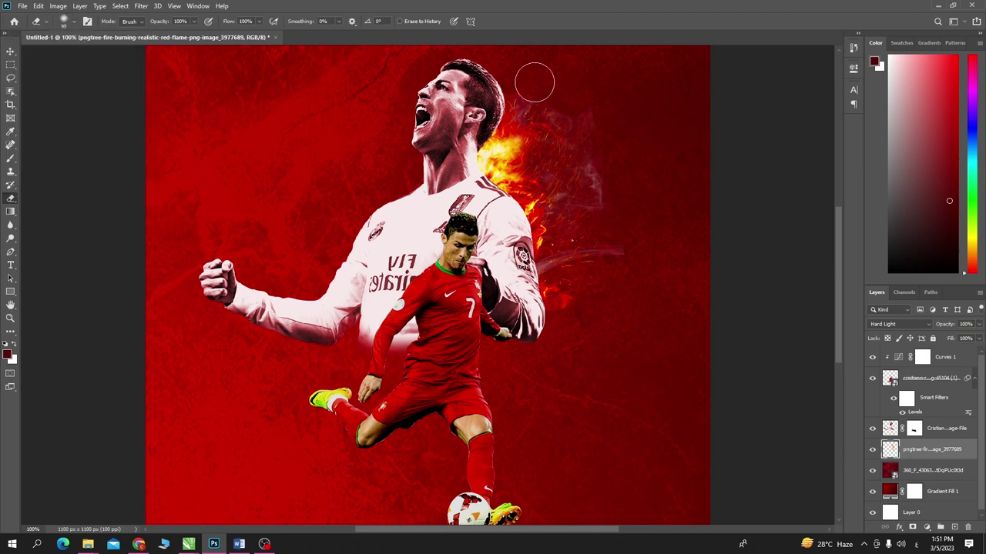
{"action": "mouse_move", "coordinate": [621, 128]}
{"action": "left_mouse_down"}
{"action": "mouse_move", "coordinate": [634, 192]}
{"action": "mouse_move", "coordinate": [673, 195]}
{"action": "left_mouse_up"}
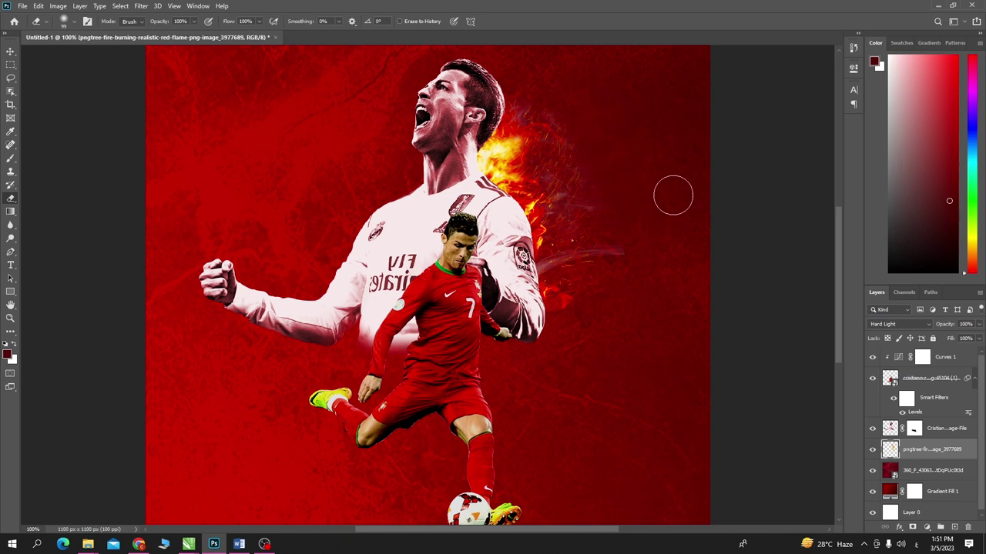
{"action": "mouse_move", "coordinate": [654, 249]}
{"action": "left_mouse_down"}
{"action": "mouse_move", "coordinate": [614, 265]}
{"action": "mouse_move", "coordinate": [551, 268]}
{"action": "left_mouse_up"}
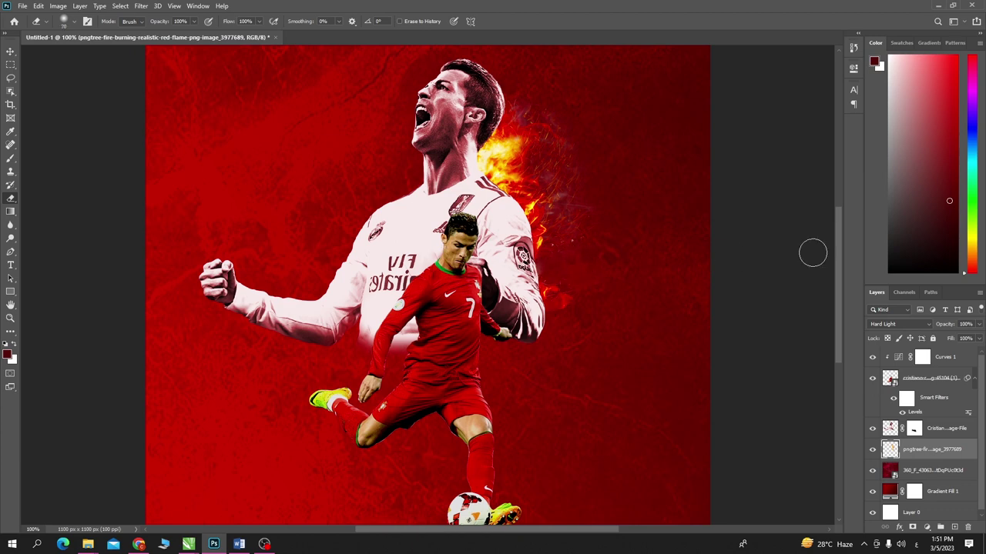
{"action": "key", "text": "ctrl+z"}
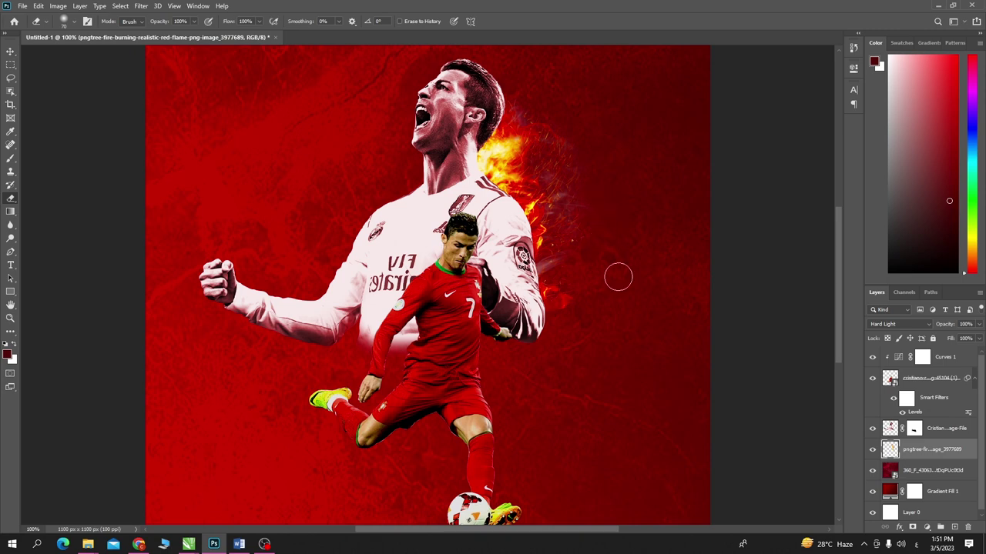
{"action": "left_click", "coordinate": [10, 50]}
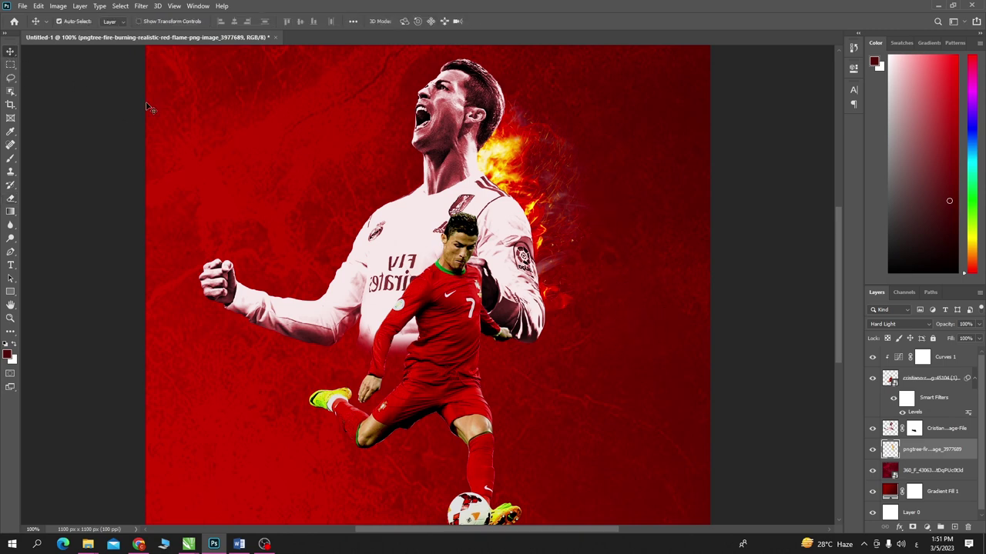
{"action": "key", "text": "ctrl+minus"}
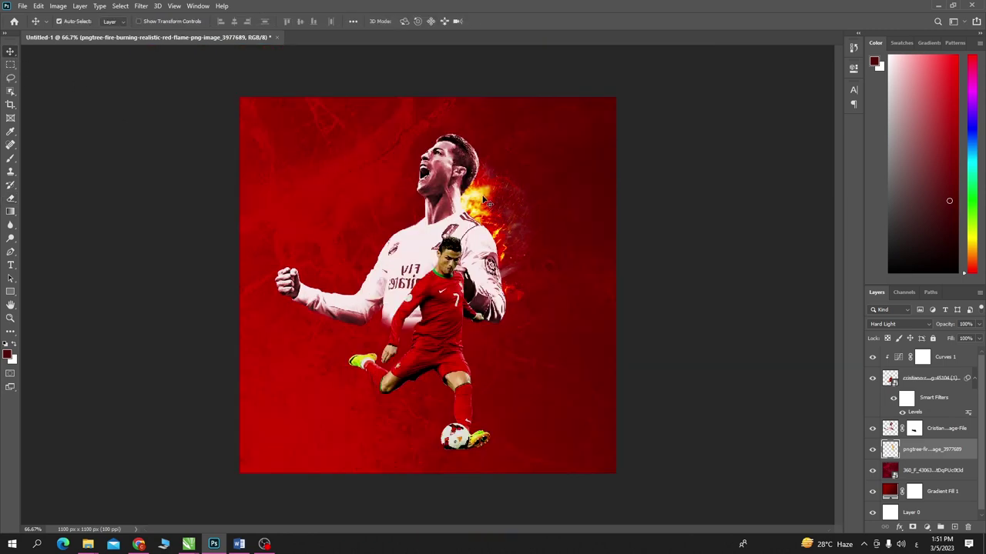
- Duplicate the fire layer, flip the copy horizontally, and shrink it beside the left shoulder
{"action": "left_click_drag", "start_coordinate": [484, 200], "coordinate": [481, 207]}
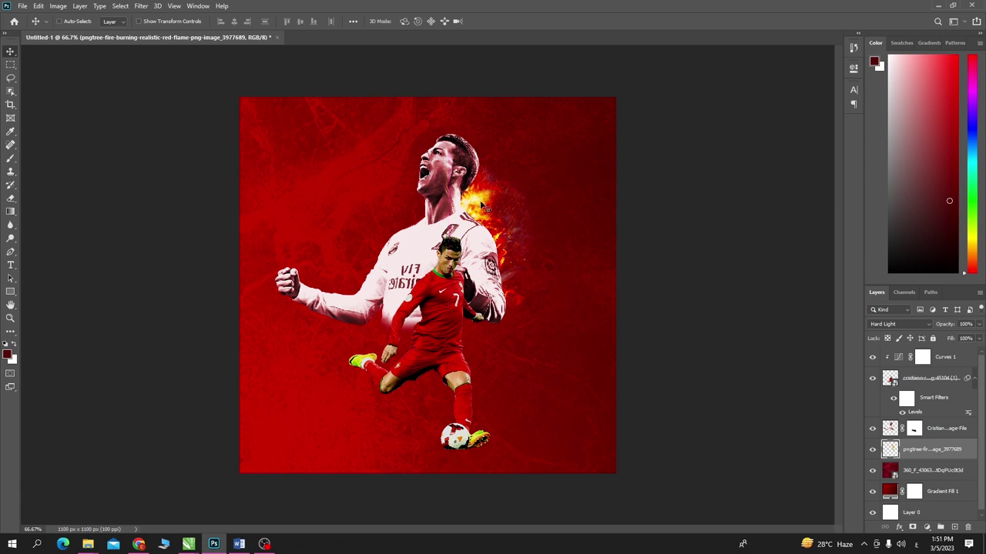
{"action": "key", "text": "ctrl+j"}
{"action": "left_click_drag", "start_coordinate": [482, 205], "coordinate": [369, 204]}
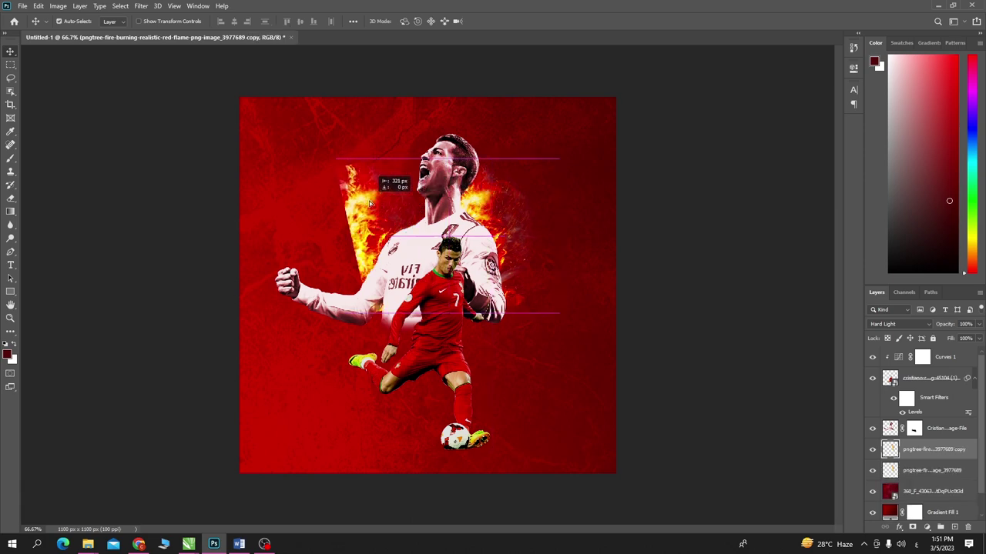
{"action": "key", "text": "ctrl+t"}
{"action": "right_click", "coordinate": [371, 204]}
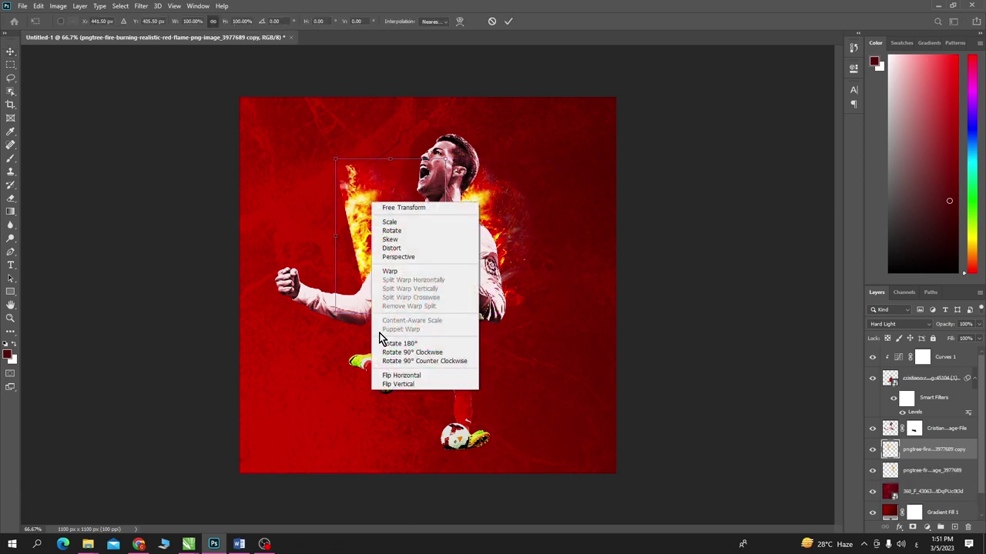
{"action": "left_click", "coordinate": [401, 376]}
{"action": "left_click_drag", "start_coordinate": [378, 243], "coordinate": [359, 266]}
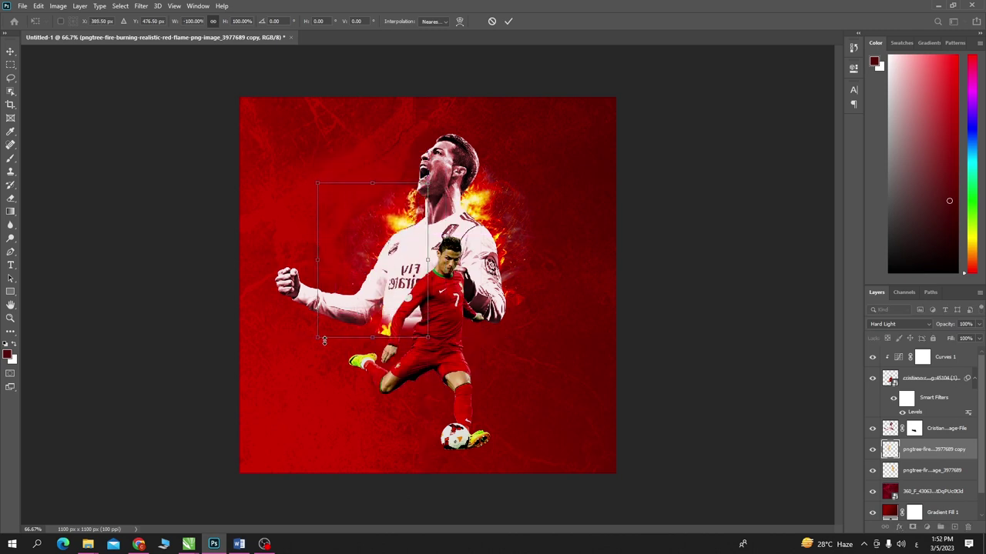
{"action": "left_click_drag", "start_coordinate": [316, 337], "coordinate": [332, 308]}
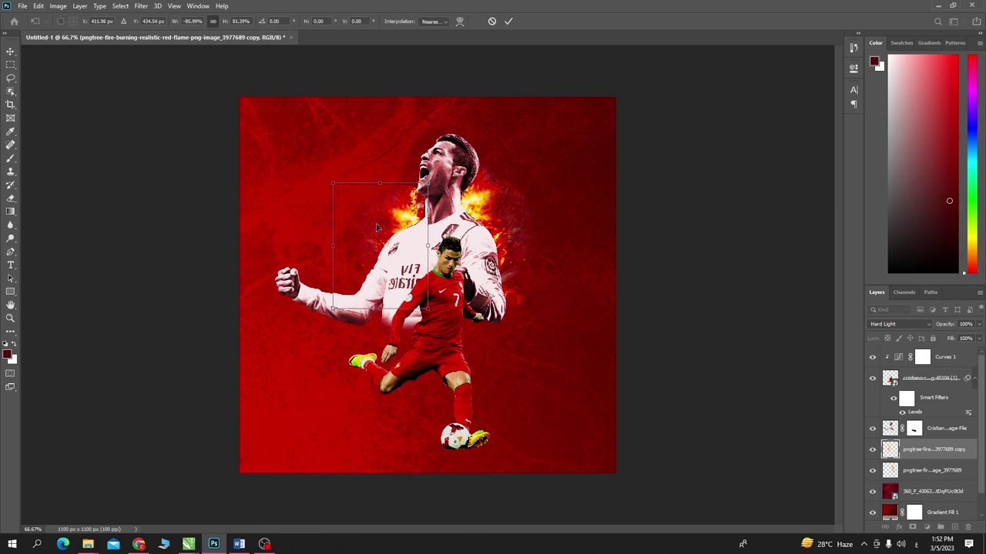
{"action": "mouse_move", "coordinate": [401, 223]}
{"action": "left_mouse_down"}
{"action": "mouse_move", "coordinate": [408, 228]}
{"action": "mouse_move", "coordinate": [400, 225]}
{"action": "left_mouse_up"}
{"action": "key", "text": "Return"}
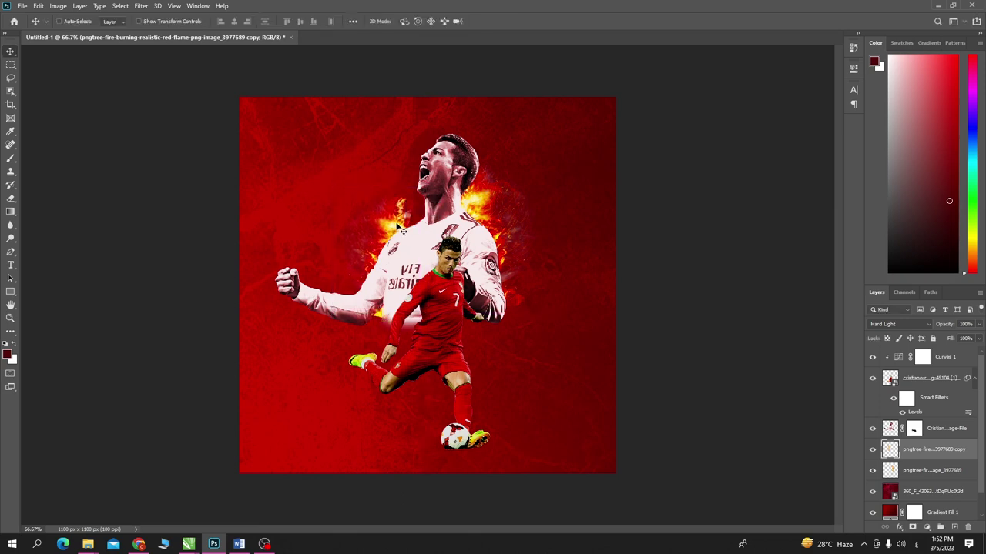
- Tilt, rotate and scale the flipped fire copy down to sit behind the raised arm
{"action": "key", "text": "ctrl+t"}
{"action": "left_click_drag", "start_coordinate": [278, 178], "coordinate": [282, 194]}
{"action": "mouse_move", "coordinate": [369, 227]}
{"action": "left_mouse_down"}
{"action": "mouse_move", "coordinate": [417, 231]}
{"action": "mouse_move", "coordinate": [402, 228]}
{"action": "left_mouse_up"}
{"action": "mouse_move", "coordinate": [319, 202]}
{"action": "left_mouse_down"}
{"action": "mouse_move", "coordinate": [356, 238]}
{"action": "mouse_move", "coordinate": [338, 233]}
{"action": "left_mouse_up"}
{"action": "left_click_drag", "start_coordinate": [358, 171], "coordinate": [365, 194]}
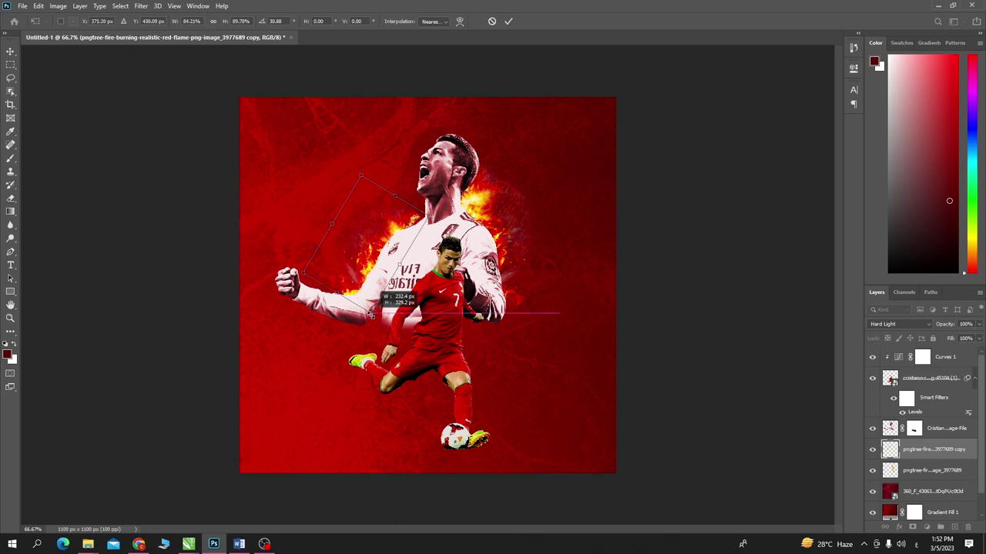
{"action": "left_click_drag", "start_coordinate": [375, 322], "coordinate": [362, 312]}
{"action": "left_click_drag", "start_coordinate": [472, 209], "coordinate": [466, 198]}
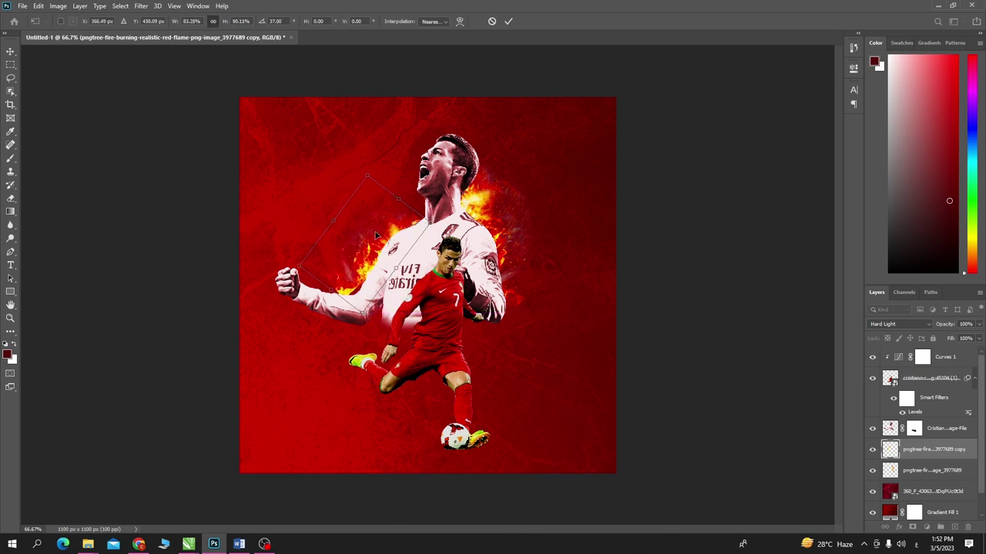
{"action": "key", "text": "Return"}
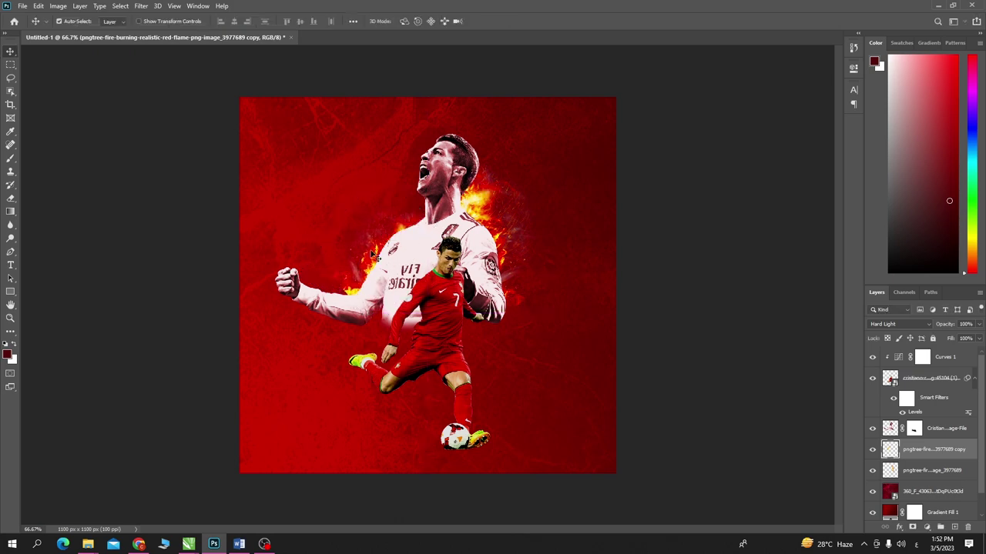
- Enlarge the fire copy slightly and nudge it right and down
{"action": "key", "text": "alt+bracketleft"}
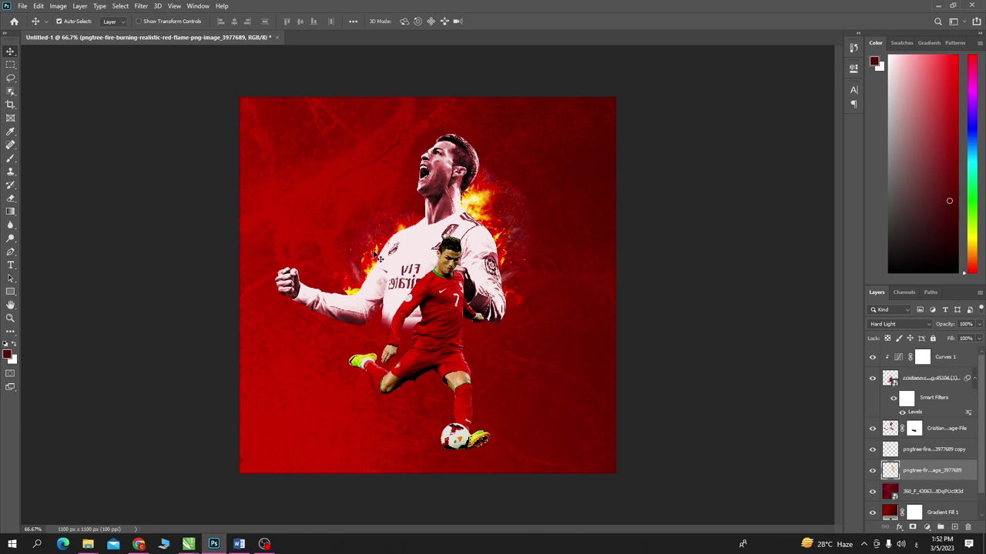
{"action": "key", "text": "alt+bracketright"}
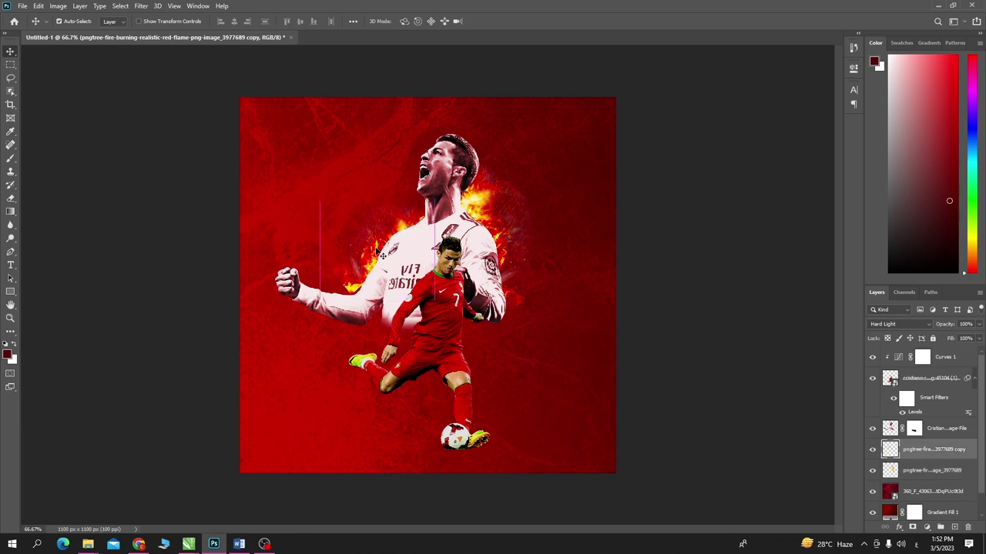
{"action": "key", "text": "ctrl+t"}
{"action": "left_click_drag", "start_coordinate": [316, 198], "coordinate": [310, 191]}
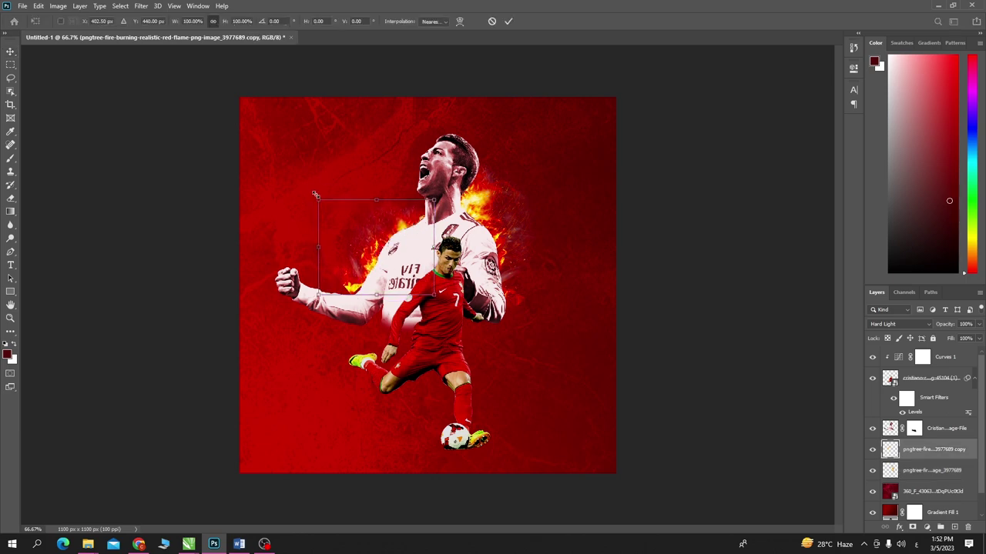
{"action": "left_click_drag", "start_coordinate": [348, 228], "coordinate": [355, 245]}
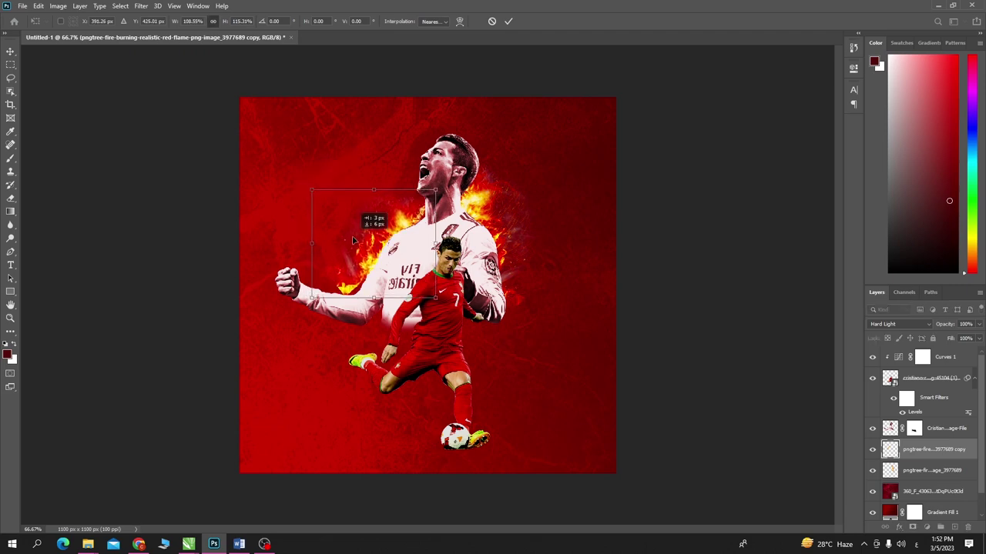
{"action": "key", "text": "Return"}
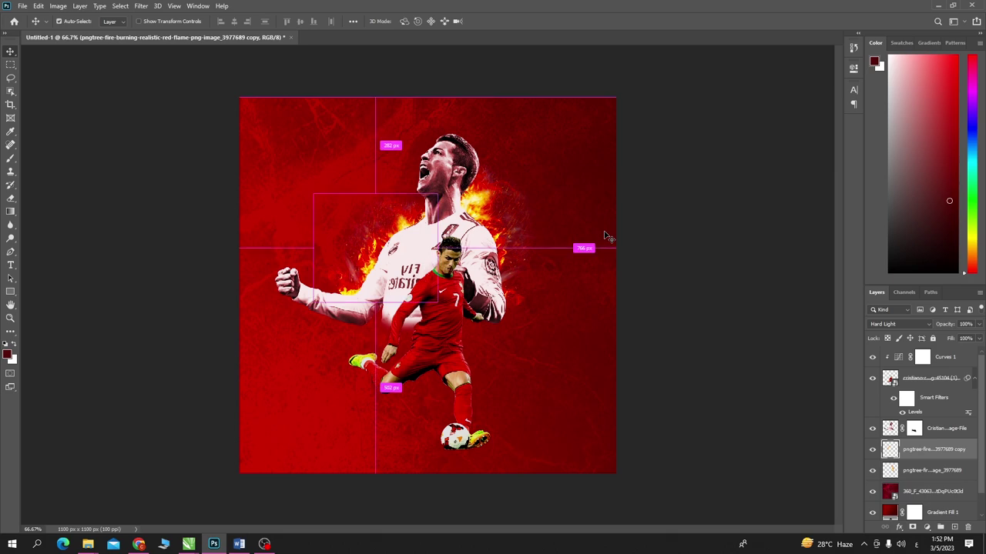
- Switch between the kicking player's layer and the fire copy layer to check placement
{"action": "key", "text": "ctrl+minus"}
{"action": "key", "text": "ctrl+plus"}
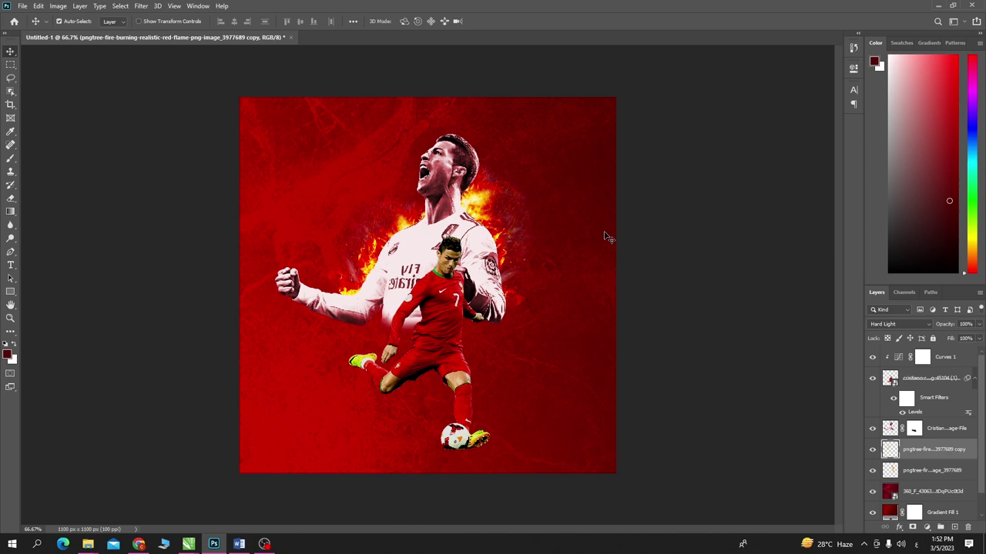
{"action": "left_click", "coordinate": [447, 299]}
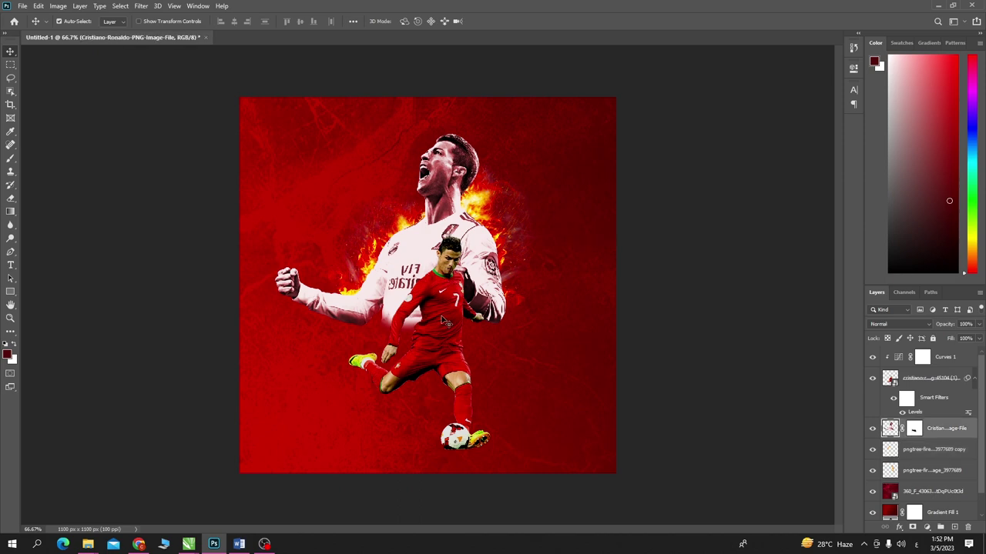
{"action": "left_click", "coordinate": [445, 320]}
{"action": "left_click", "coordinate": [375, 267]}
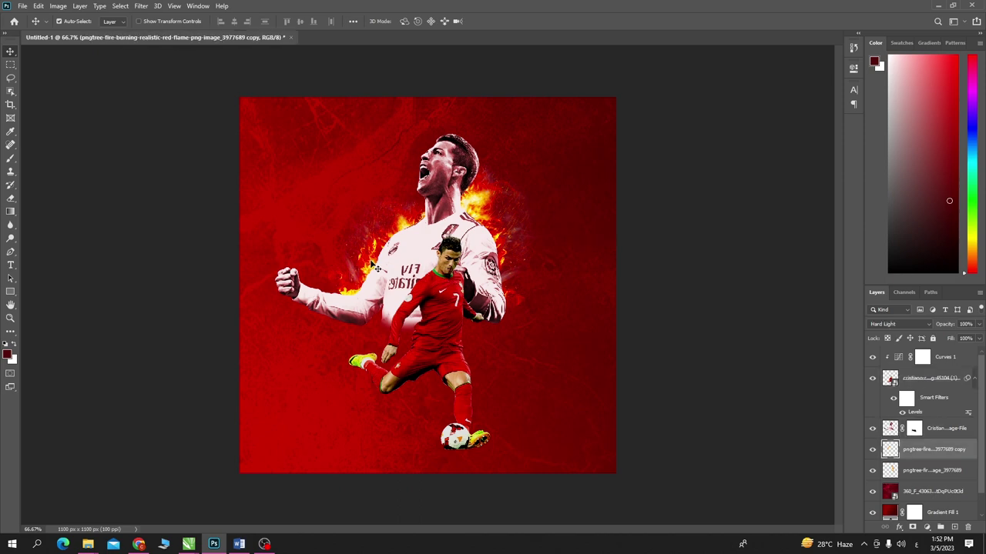
{"action": "left_click", "coordinate": [362, 305]}
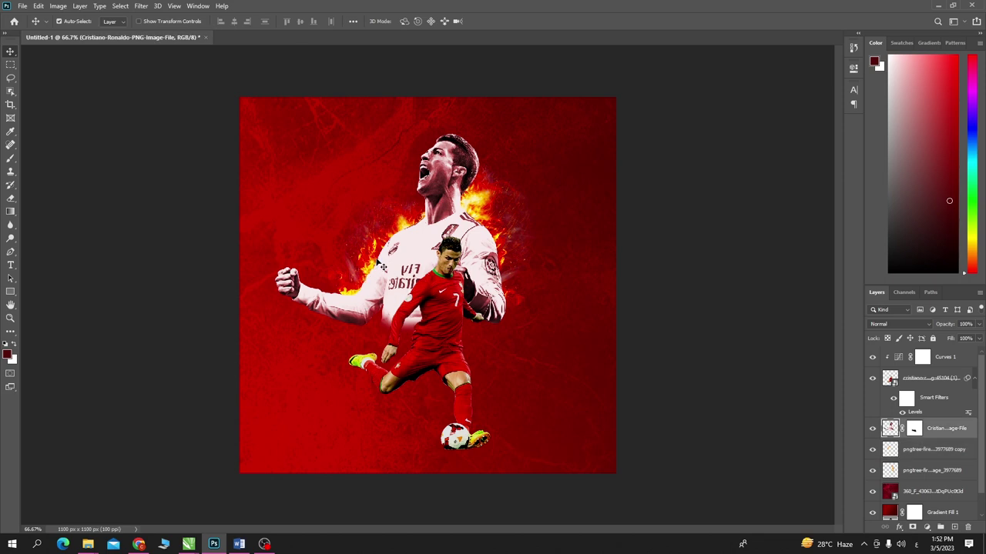
{"action": "left_click", "coordinate": [372, 247]}
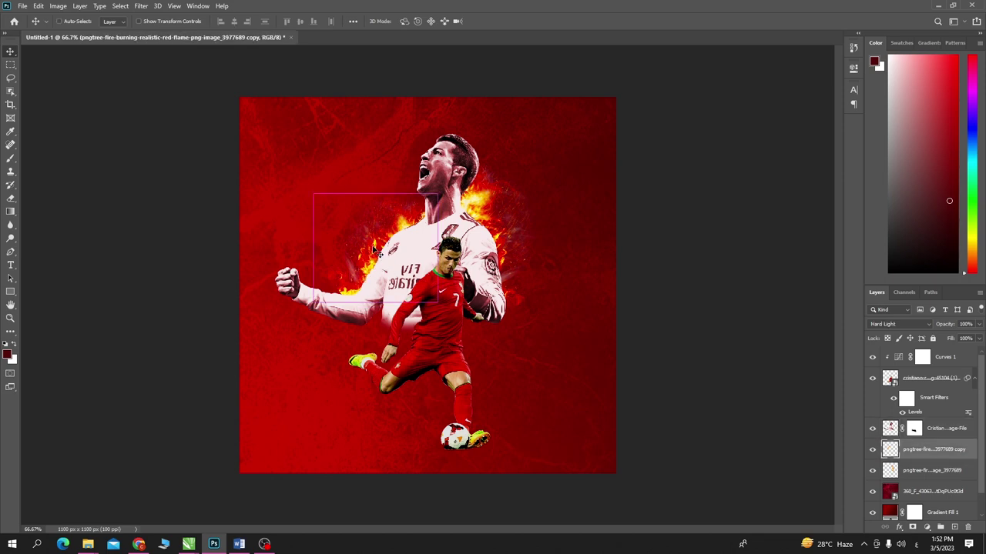
- Add a third fire copy rotated to about -115° along the raised arm
{"action": "left_click_drag", "start_coordinate": [375, 250], "coordinate": [312, 304]}
{"action": "key", "text": "ctrl+t"}
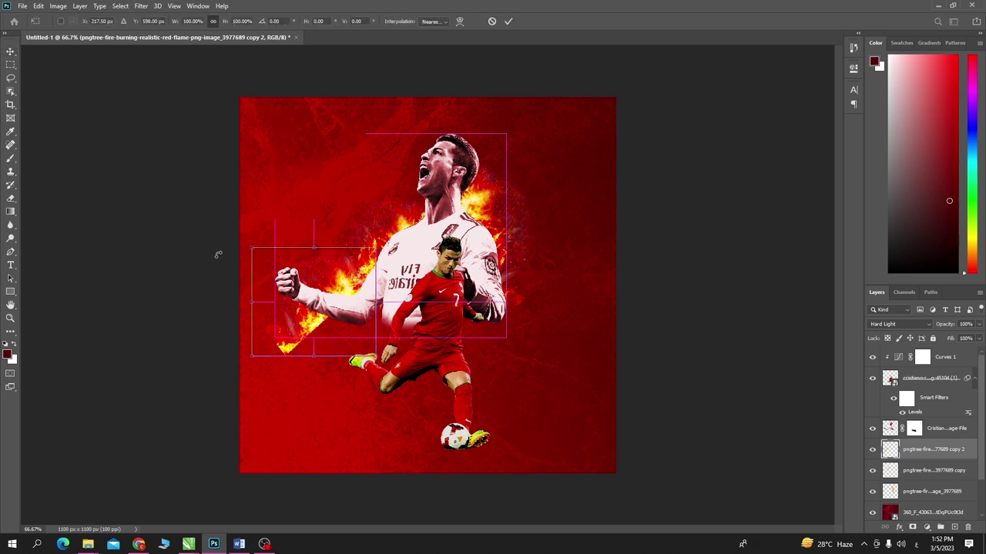
{"action": "mouse_move", "coordinate": [218, 254]}
{"action": "left_mouse_down"}
{"action": "mouse_move", "coordinate": [304, 335]}
{"action": "mouse_move", "coordinate": [403, 336]}
{"action": "left_mouse_up"}
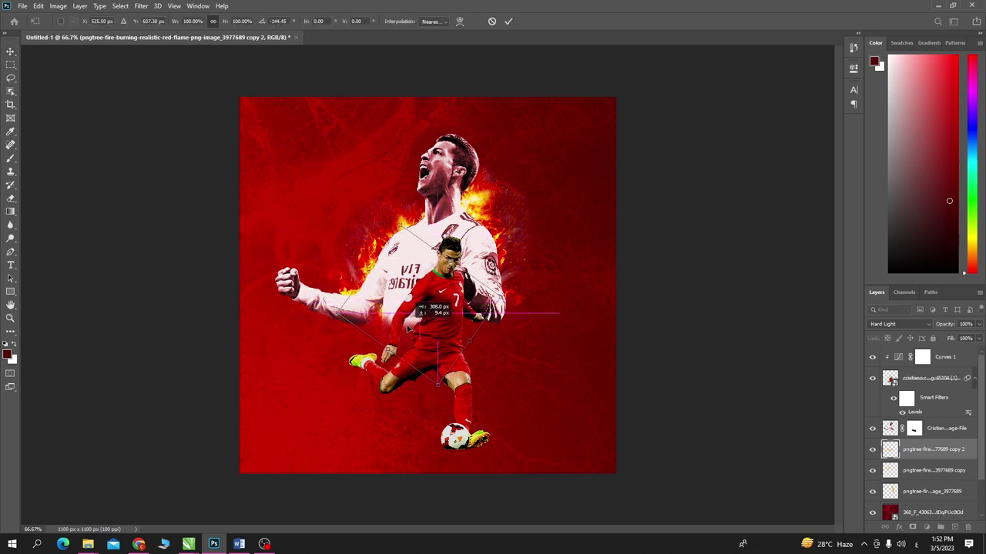
{"action": "left_click_drag", "start_coordinate": [596, 284], "coordinate": [529, 337]}
{"action": "mouse_move", "coordinate": [409, 325]}
{"action": "left_mouse_down"}
{"action": "mouse_move", "coordinate": [409, 355]}
{"action": "mouse_move", "coordinate": [403, 346]}
{"action": "left_mouse_up"}
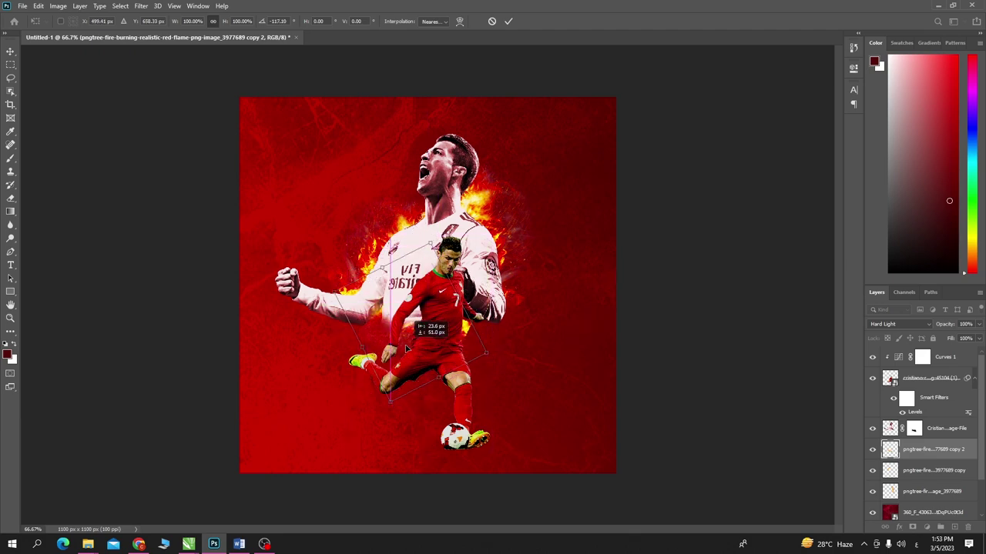
{"action": "left_click_drag", "start_coordinate": [546, 344], "coordinate": [549, 327]}
{"action": "mouse_move", "coordinate": [419, 347]}
{"action": "left_mouse_down"}
{"action": "mouse_move", "coordinate": [386, 325]}
{"action": "mouse_move", "coordinate": [426, 322]}
{"action": "left_mouse_up"}
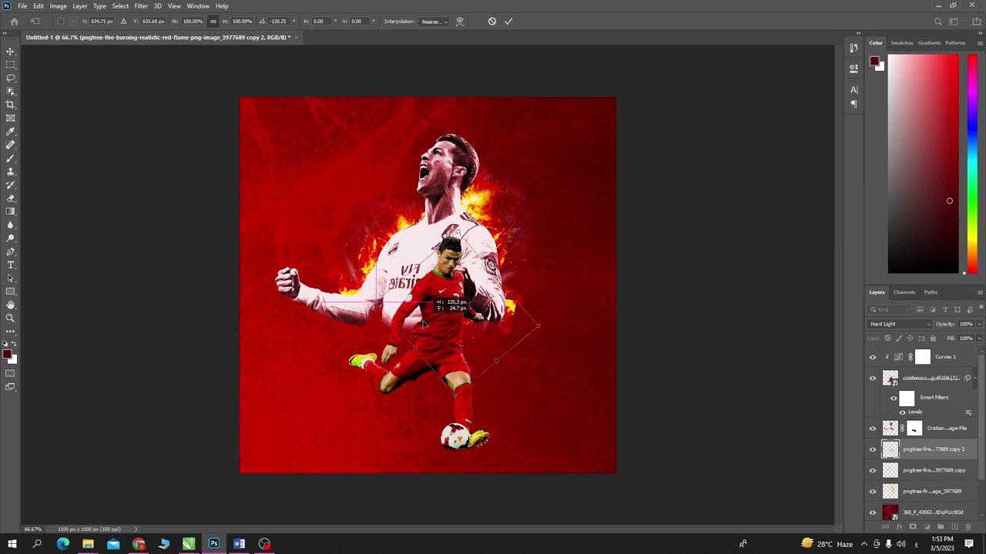
{"action": "left_click_drag", "start_coordinate": [426, 322], "coordinate": [435, 329]}
{"action": "key", "text": "Return"}
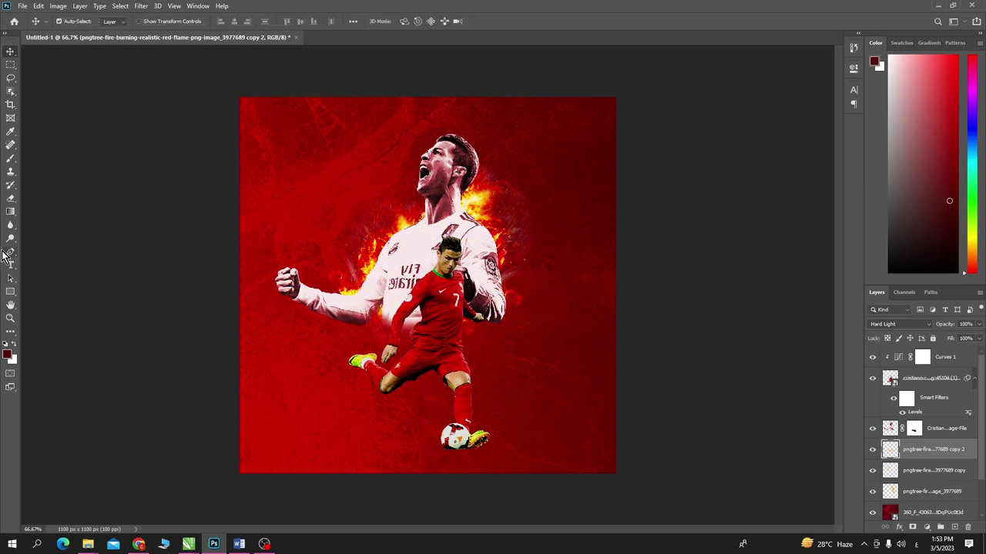
- Enlarge the bottom flame layer slightly and shift it to the right
{"action": "key", "text": "r"}
{"action": "left_click", "coordinate": [12, 200]}
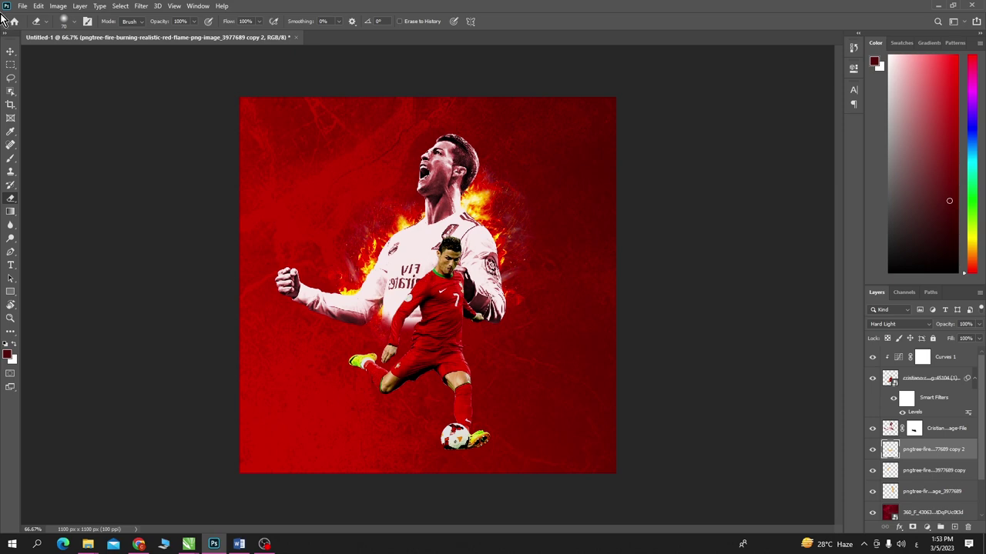
{"action": "left_click", "coordinate": [10, 51]}
{"action": "left_click", "coordinate": [493, 204], "text": "ctrl"}
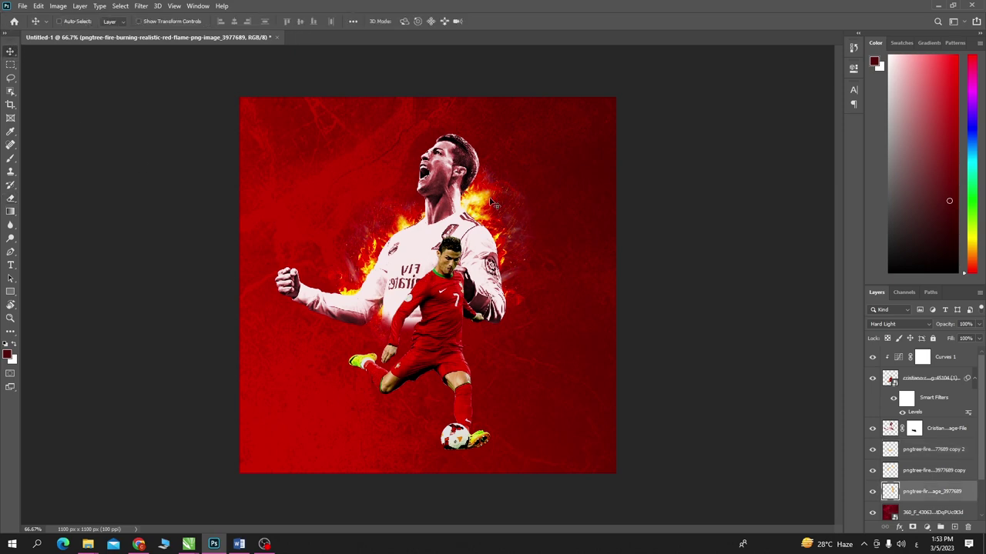
{"action": "key", "text": "ctrl+t"}
{"action": "left_click_drag", "start_coordinate": [449, 159], "coordinate": [438, 149]}
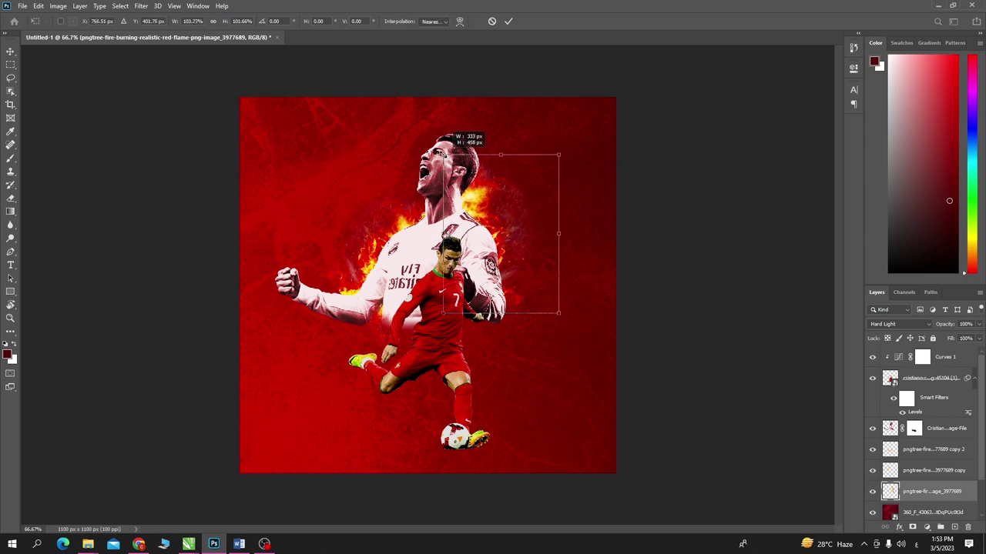
{"action": "left_click_drag", "start_coordinate": [486, 199], "coordinate": [497, 200]}
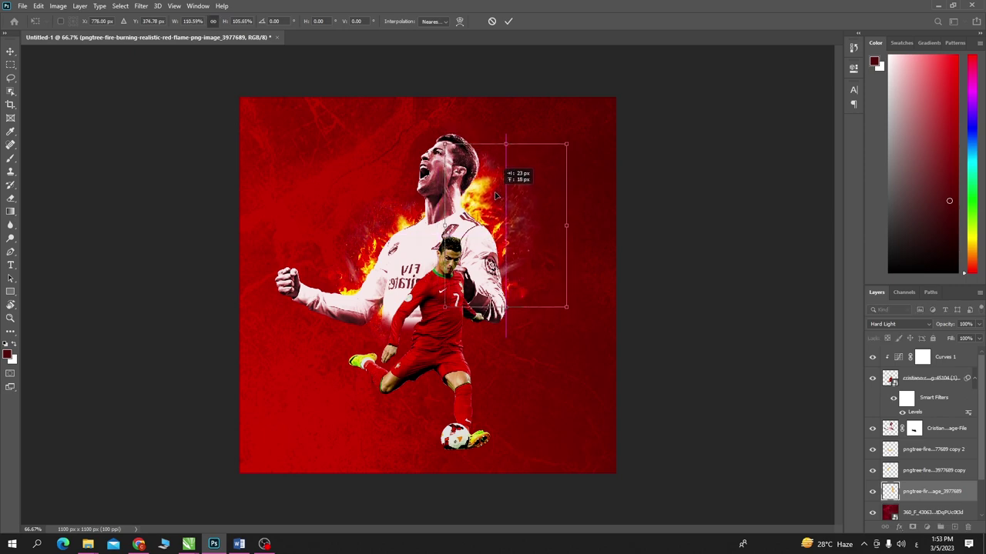
{"action": "key", "text": "Return"}
{"action": "left_click", "coordinate": [479, 201]}
{"action": "left_click", "coordinate": [465, 188]}
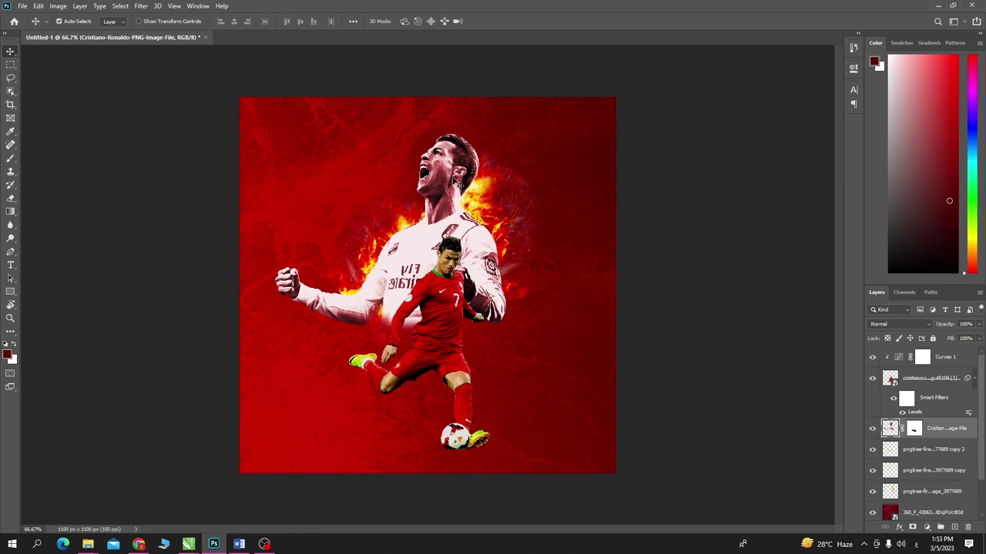
- Add a new empty layer and set the Brush foreground colour to black #000000
{"action": "left_click", "coordinate": [953, 528]}
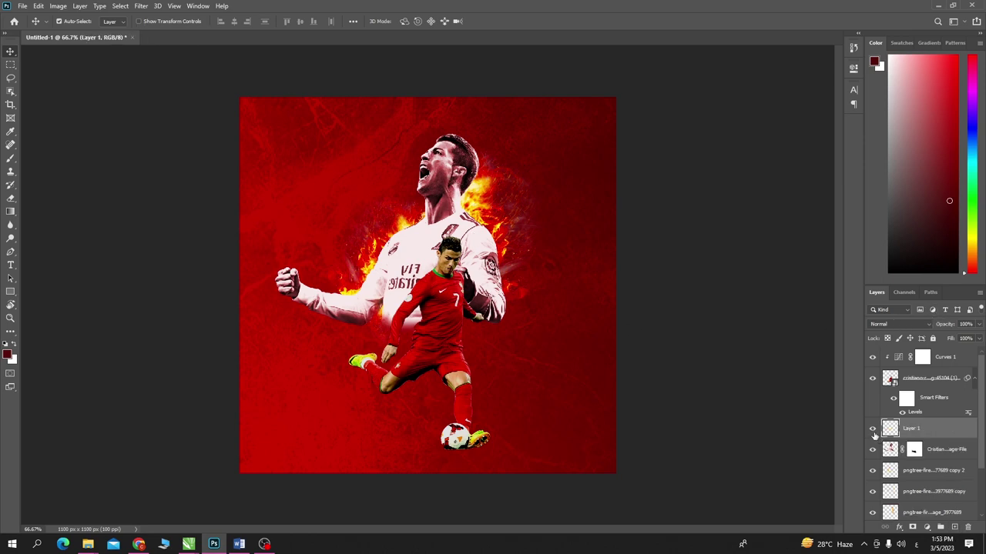
{"action": "key", "text": "b"}
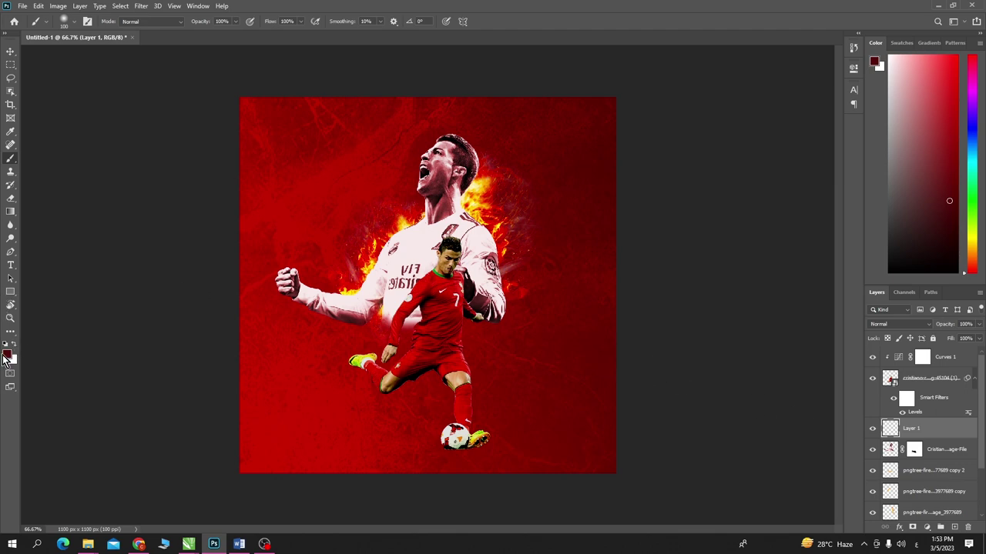
{"action": "left_click", "coordinate": [7, 356]}
{"action": "type", "text": "000000"}
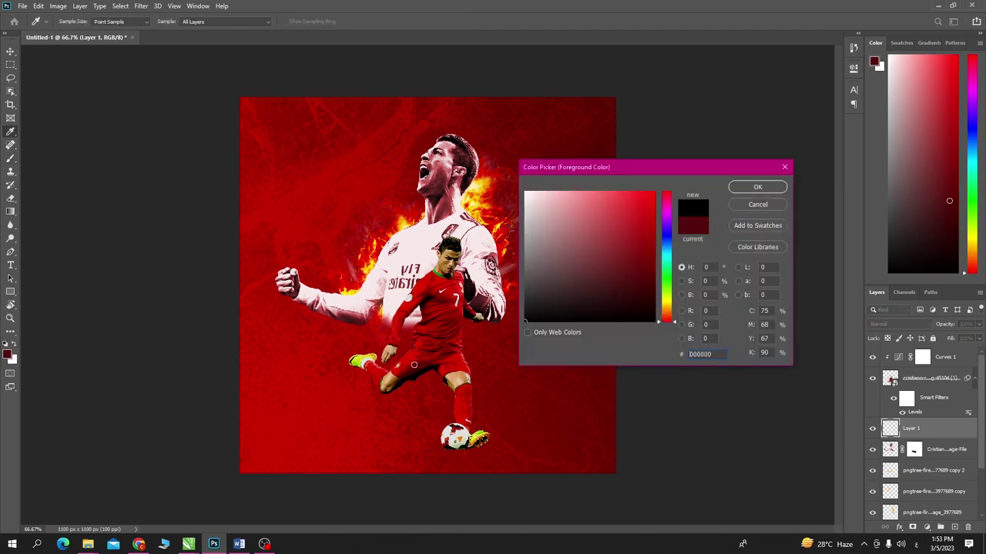
{"action": "left_click", "coordinate": [764, 203]}
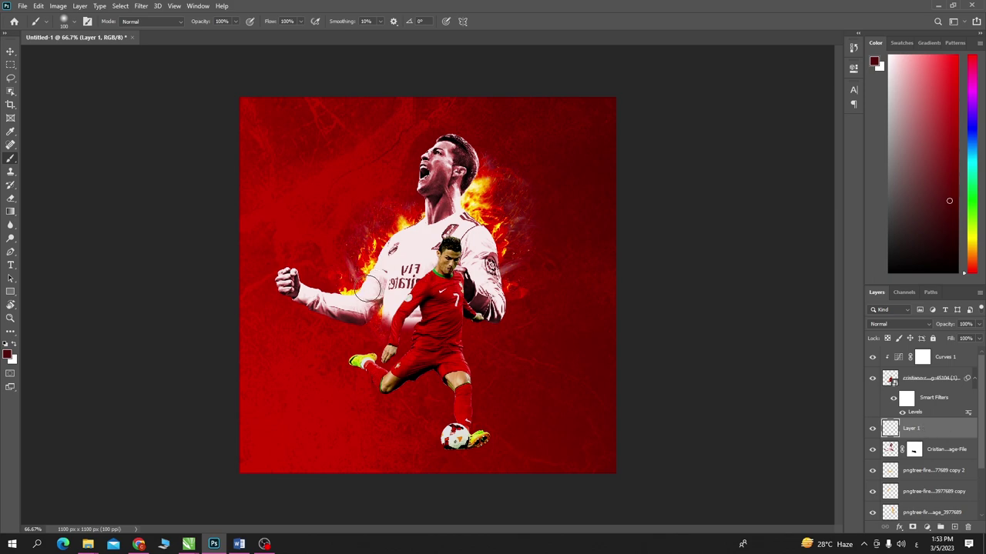
{"action": "left_click", "coordinate": [8, 354]}
{"action": "left_click", "coordinate": [470, 332]}
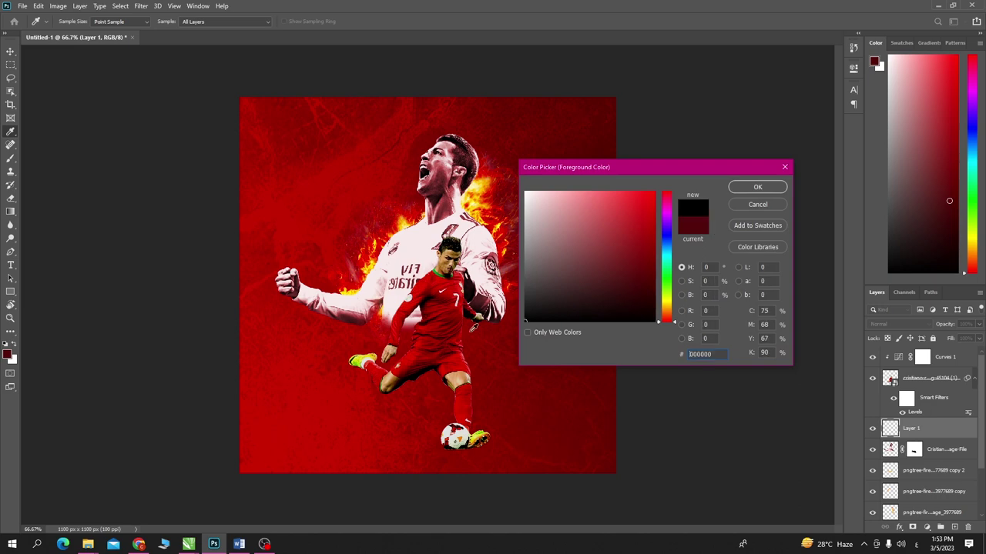
{"action": "left_click", "coordinate": [757, 190]}
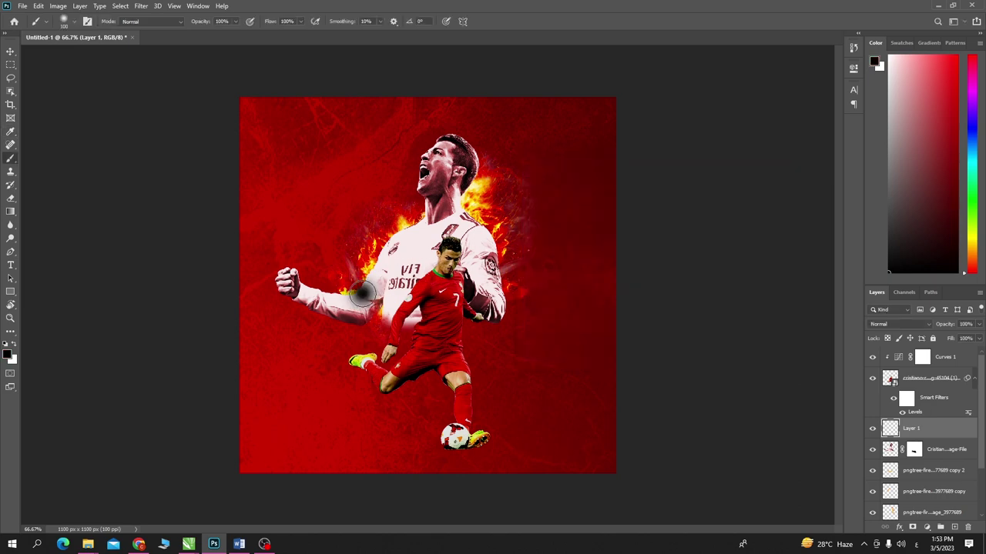
- Paint a black shading stroke from the player's arm up to his shoulder
{"action": "key", "text": "ctrl+z"}
{"action": "key", "text": "ctrl+z"}
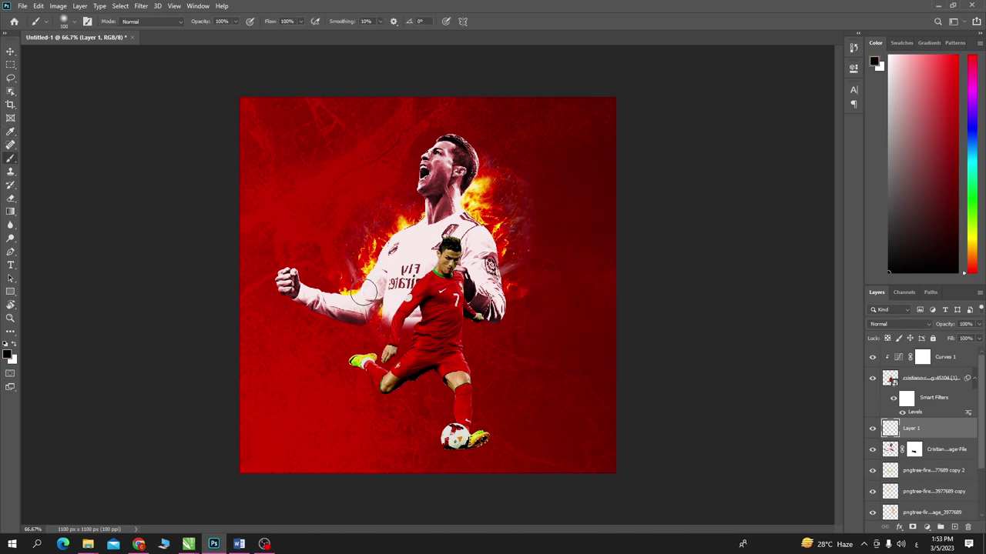
{"action": "left_click_drag", "start_coordinate": [363, 291], "coordinate": [400, 237]}
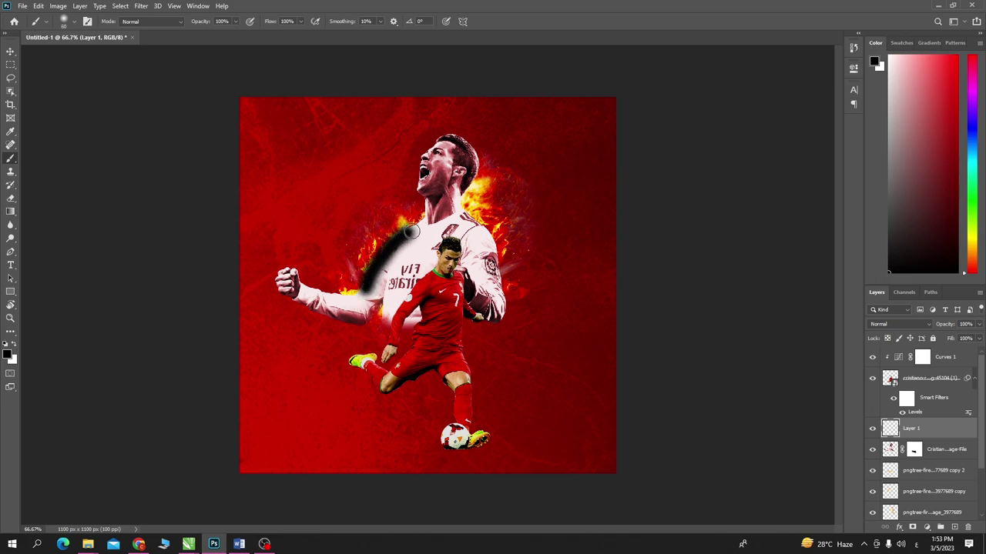
{"action": "left_click_drag", "start_coordinate": [399, 237], "coordinate": [428, 219]}
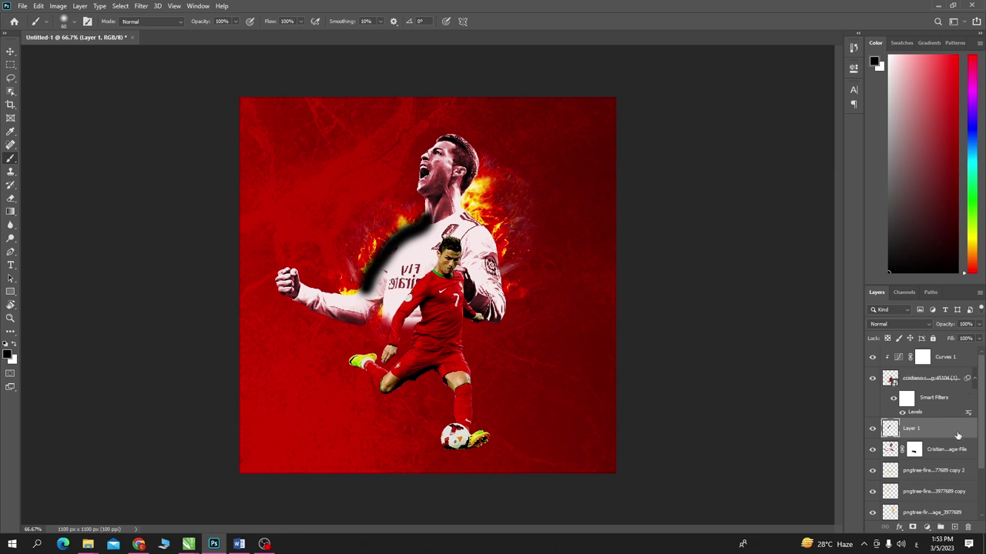
{"action": "left_click", "coordinate": [10, 51]}
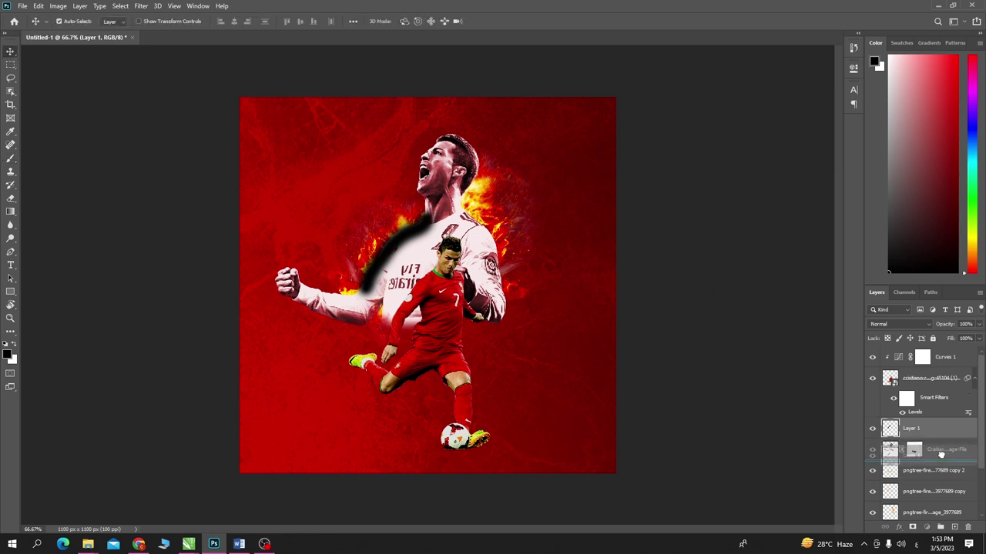
- Move the shading layer below the Cristiano cutout and brush more black behind his right shoulder
{"action": "left_click_drag", "start_coordinate": [941, 430], "coordinate": [940, 456]}
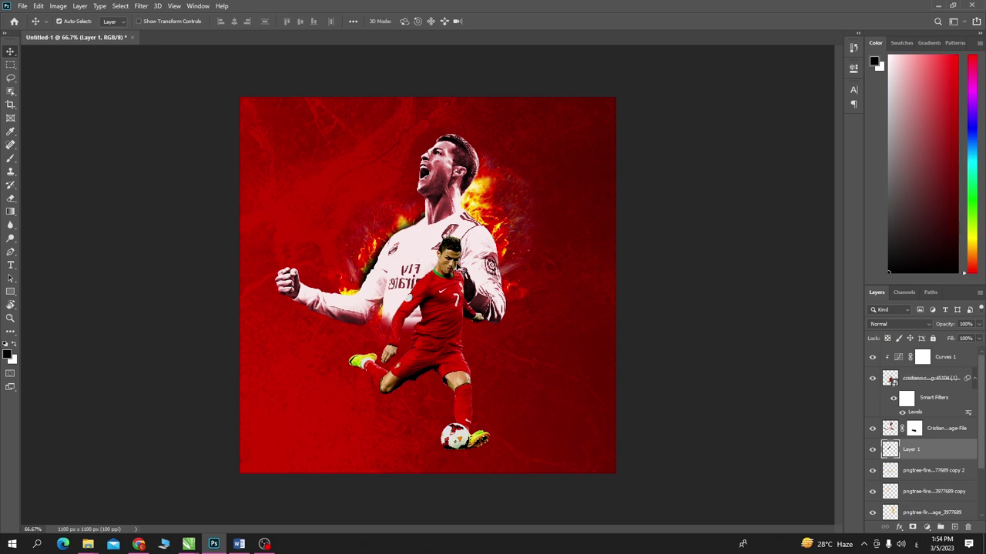
{"action": "key", "text": "b"}
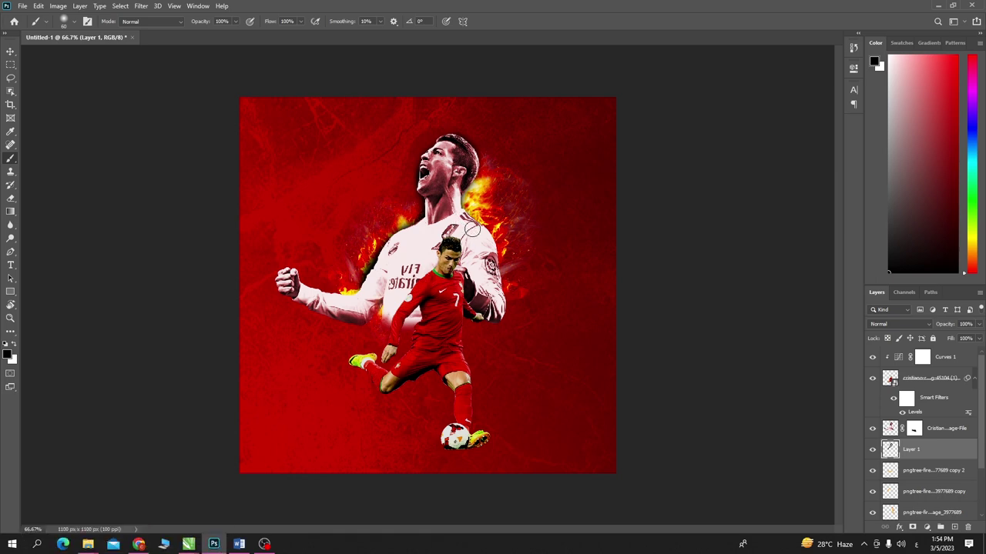
{"action": "left_click_drag", "start_coordinate": [479, 234], "coordinate": [468, 229]}
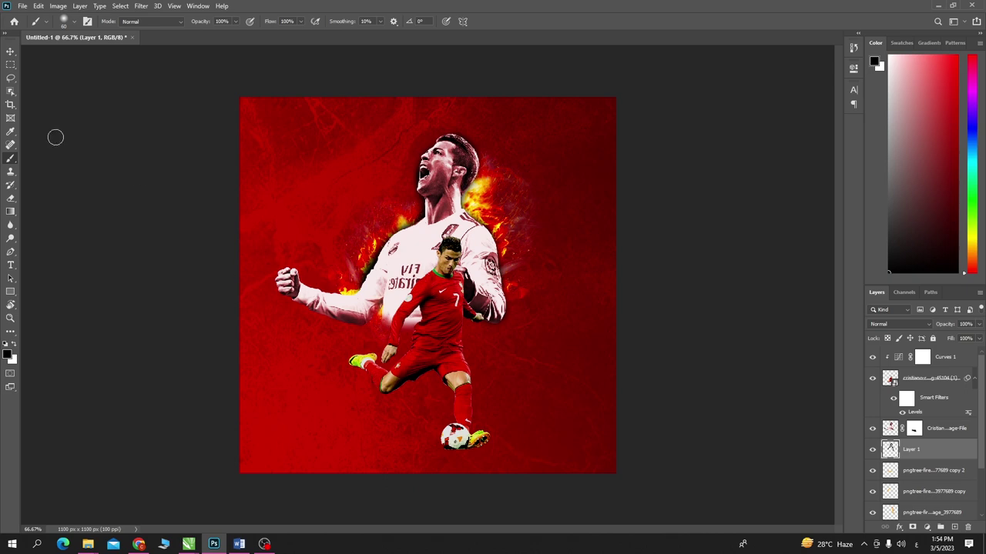
{"action": "left_click", "coordinate": [11, 51]}
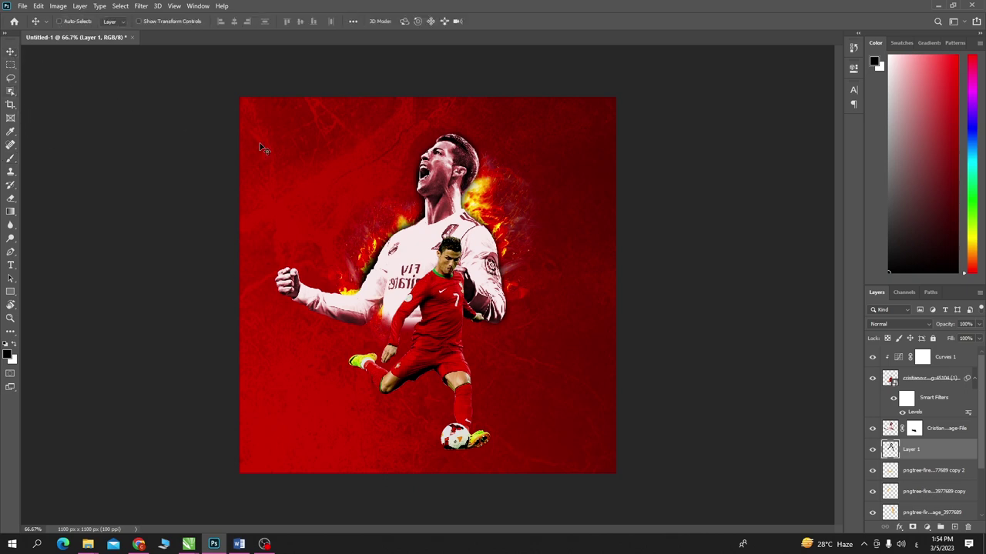
- Shrink the shading layer slightly and set its blend mode to Overlay
{"action": "key", "text": "ctrl+t"}
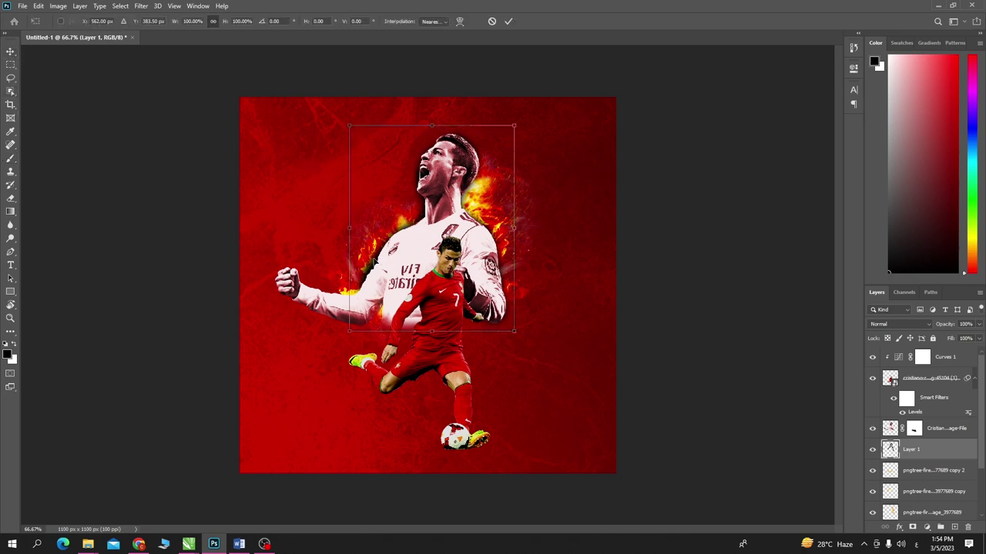
{"action": "left_click_drag", "start_coordinate": [347, 127], "coordinate": [350, 127]}
{"action": "key", "text": "Return"}
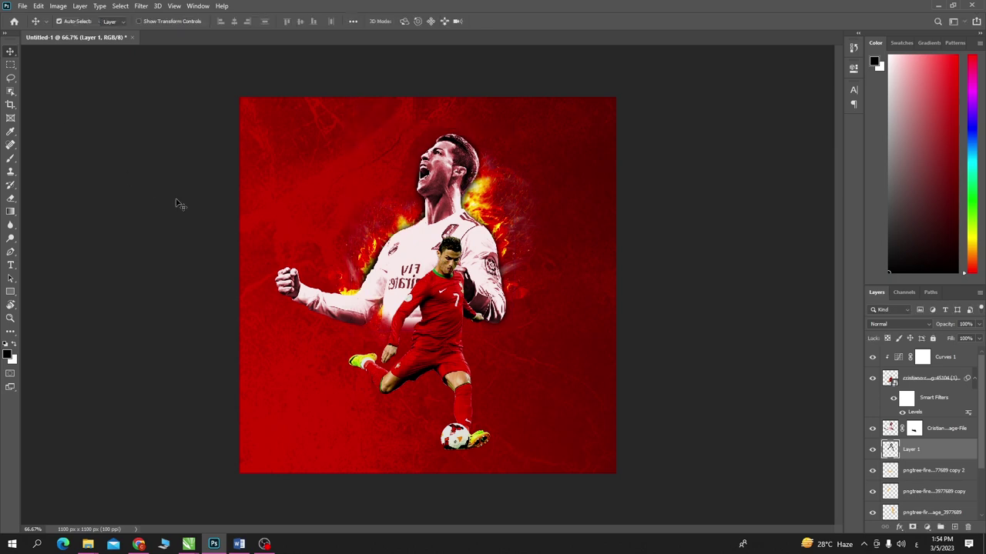
{"action": "left_click", "coordinate": [901, 325]}
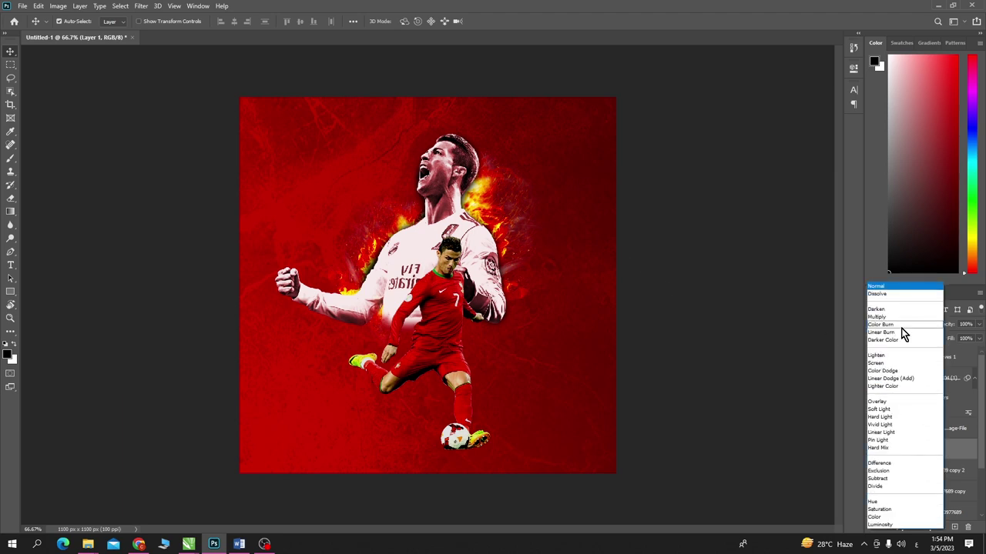
{"action": "left_click", "coordinate": [899, 326]}
{"action": "scroll", "coordinate": [899, 327], "scroll_direction": "down", "scroll_amount": 1}
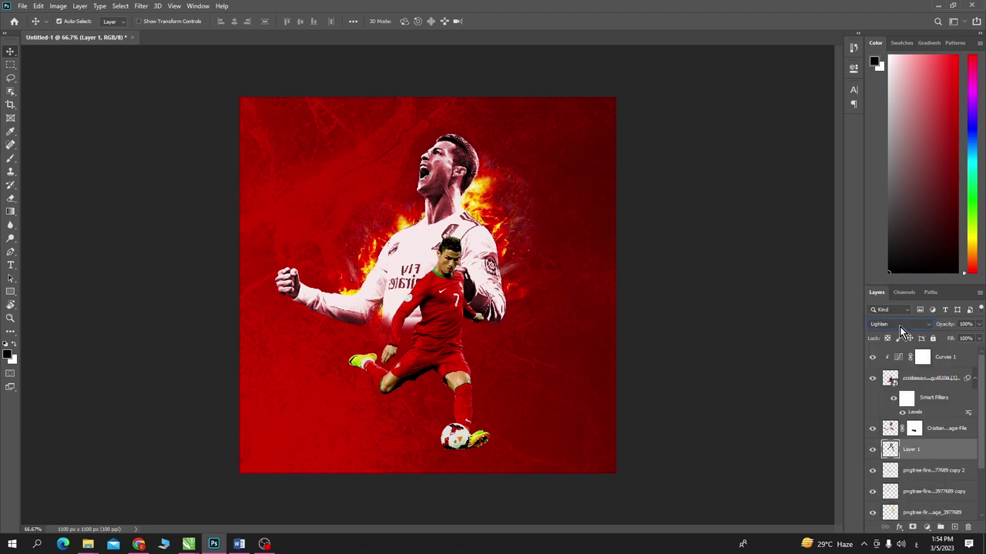
{"action": "scroll", "coordinate": [899, 327], "scroll_direction": "down", "scroll_amount": 2}
{"action": "scroll", "coordinate": [900, 327], "scroll_direction": "up", "scroll_amount": 1}
{"action": "scroll", "coordinate": [899, 327], "scroll_direction": "down", "scroll_amount": 2}
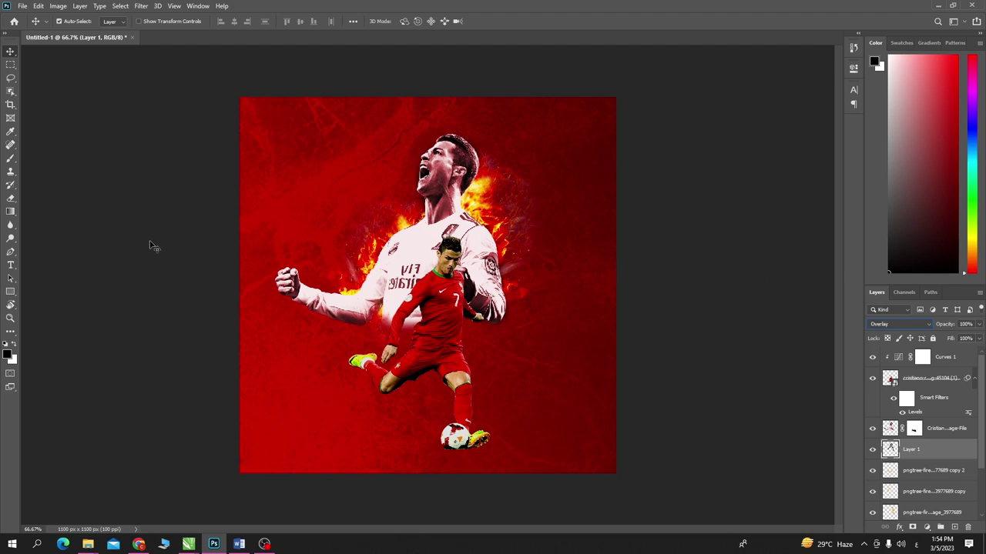
- Enlarge the Overlay shading layer a little
{"action": "key", "text": "ctrl+t"}
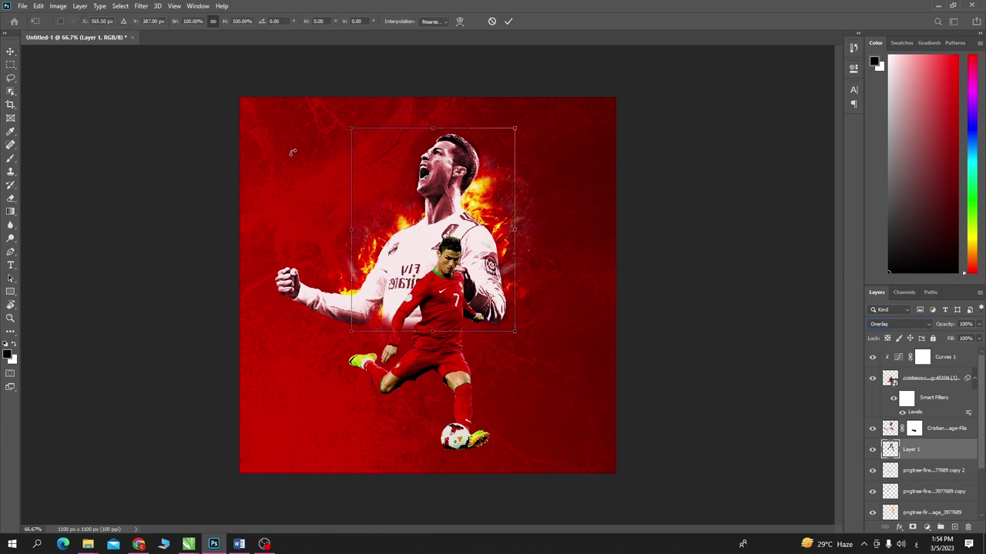
{"action": "left_click_drag", "start_coordinate": [349, 125], "coordinate": [345, 124]}
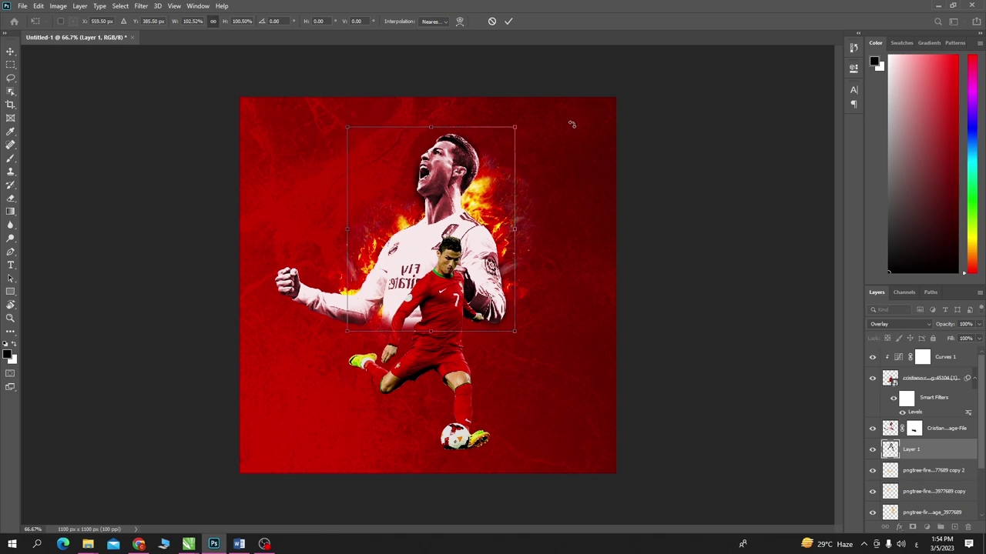
{"action": "key", "text": "Return"}
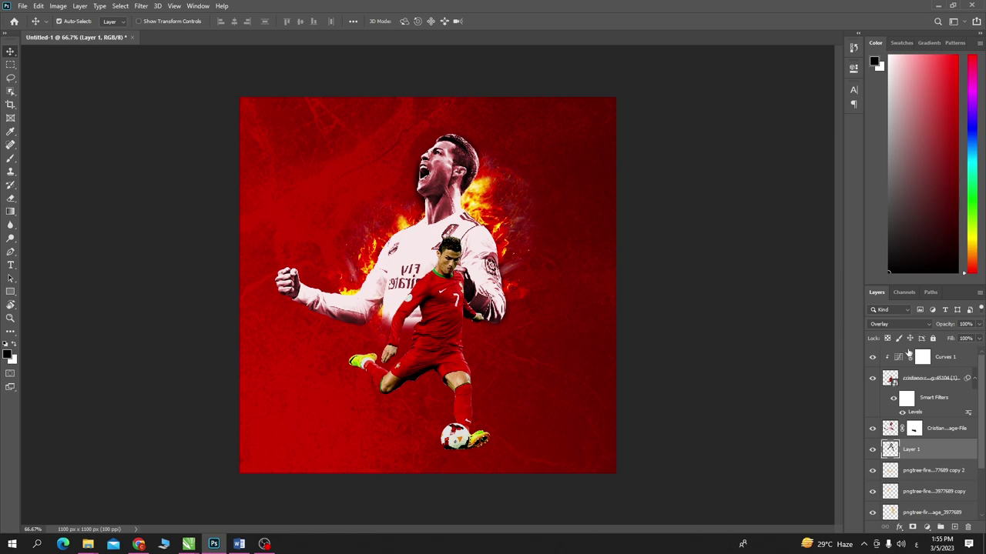
- Try another blending mode on Layer 1, then set it back to Normal
{"action": "left_click", "coordinate": [894, 324]}
{"action": "left_click", "coordinate": [874, 294]}
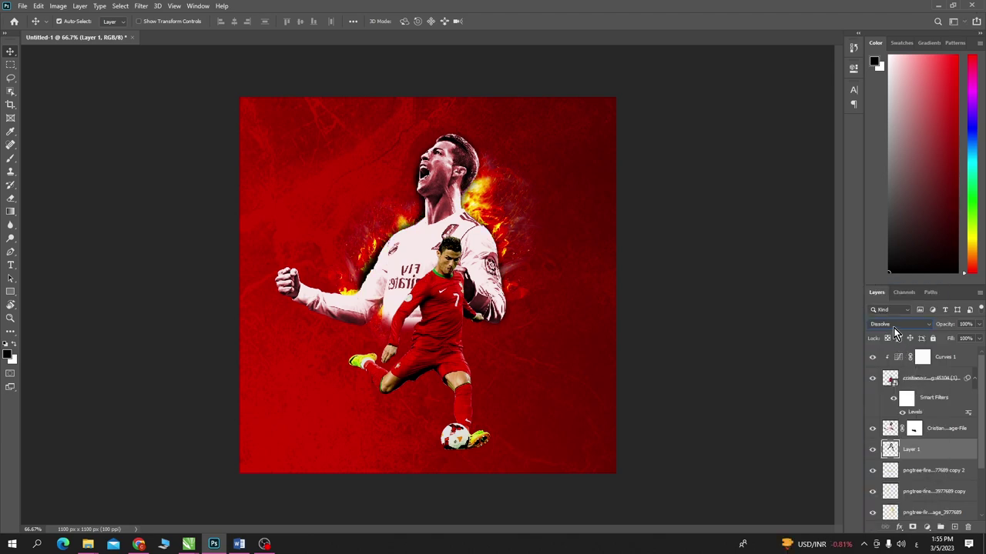
{"action": "scroll", "coordinate": [893, 327], "scroll_direction": "down", "scroll_amount": 1}
{"action": "scroll", "coordinate": [893, 324], "scroll_direction": "down", "scroll_amount": 1}
{"action": "scroll", "coordinate": [892, 324], "scroll_direction": "down", "scroll_amount": 1}
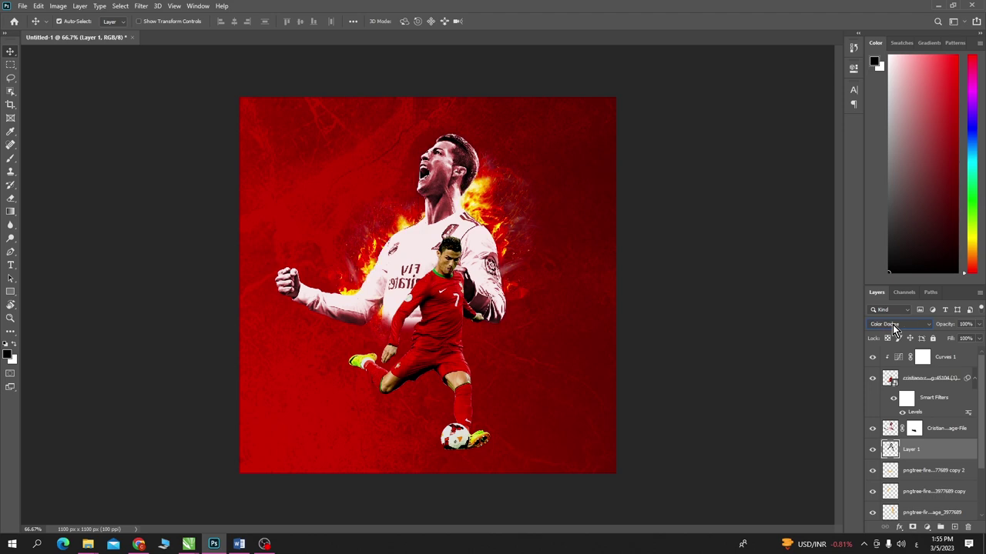
{"action": "scroll", "coordinate": [893, 324], "scroll_direction": "up", "scroll_amount": 2}
{"action": "left_click", "coordinate": [889, 325]}
{"action": "left_click", "coordinate": [881, 287]}
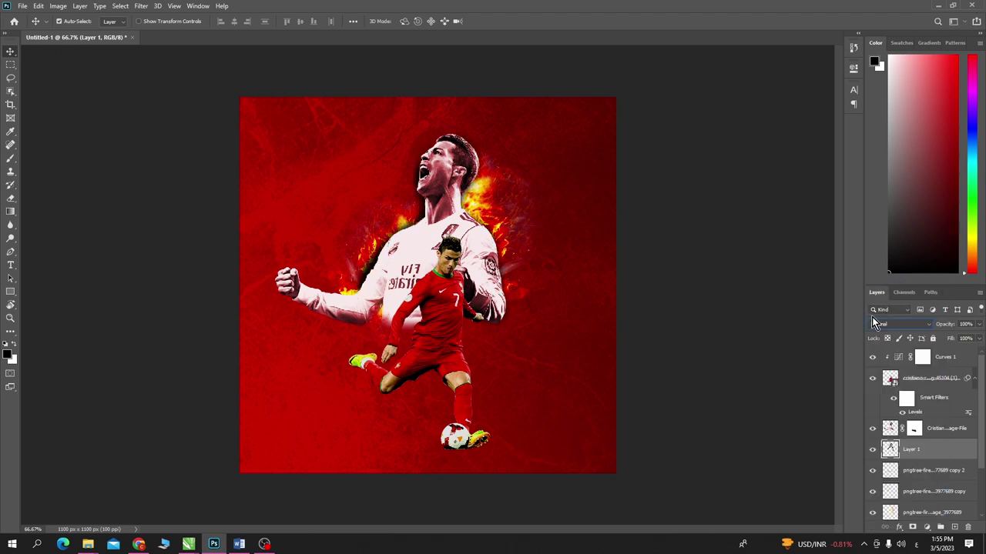
- Lower Layer 1's opacity to 45%
{"action": "left_click", "coordinate": [978, 324]}
{"action": "left_click_drag", "start_coordinate": [977, 339], "coordinate": [958, 341]}
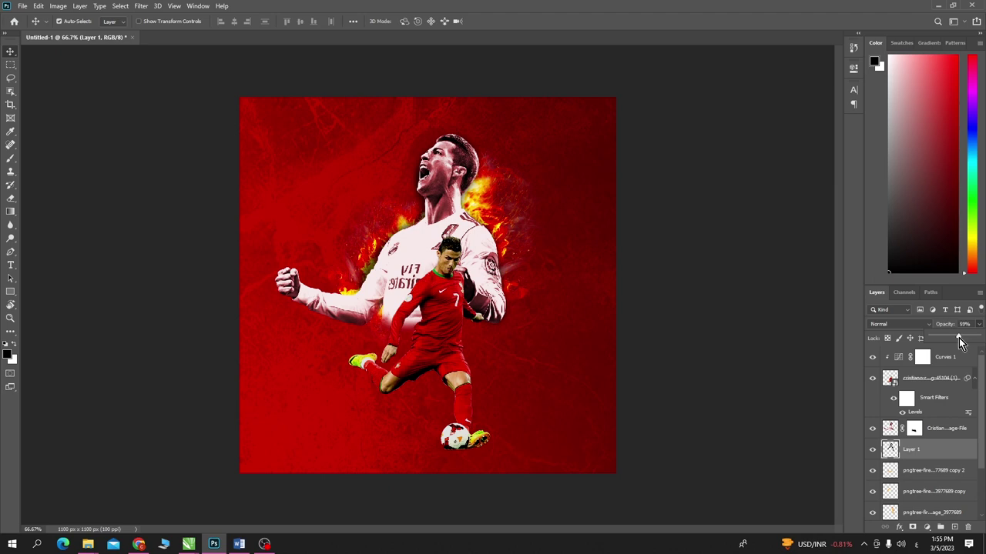
{"action": "left_click_drag", "start_coordinate": [955, 338], "coordinate": [951, 338]}
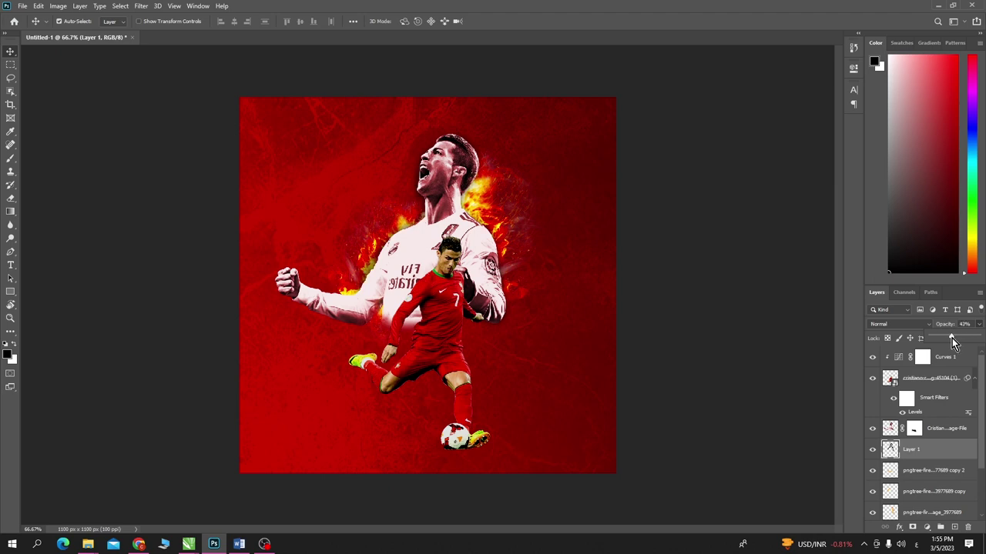
{"action": "left_click_drag", "start_coordinate": [952, 338], "coordinate": [951, 338]}
- Add a new layer and set the brush colour to a bright yellow sampled from the fire
{"action": "left_click", "coordinate": [954, 528]}
{"action": "key", "text": "b"}
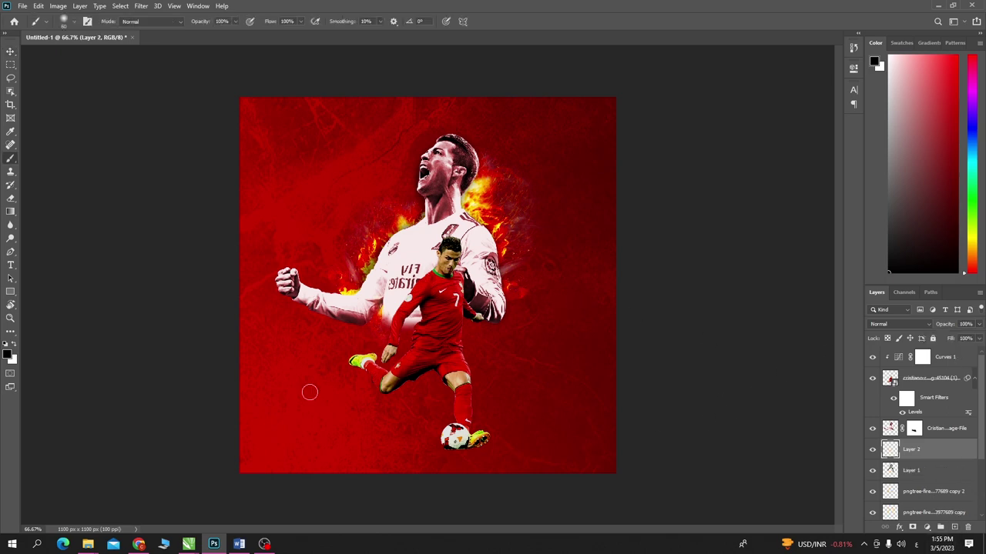
{"action": "left_click", "coordinate": [9, 354]}
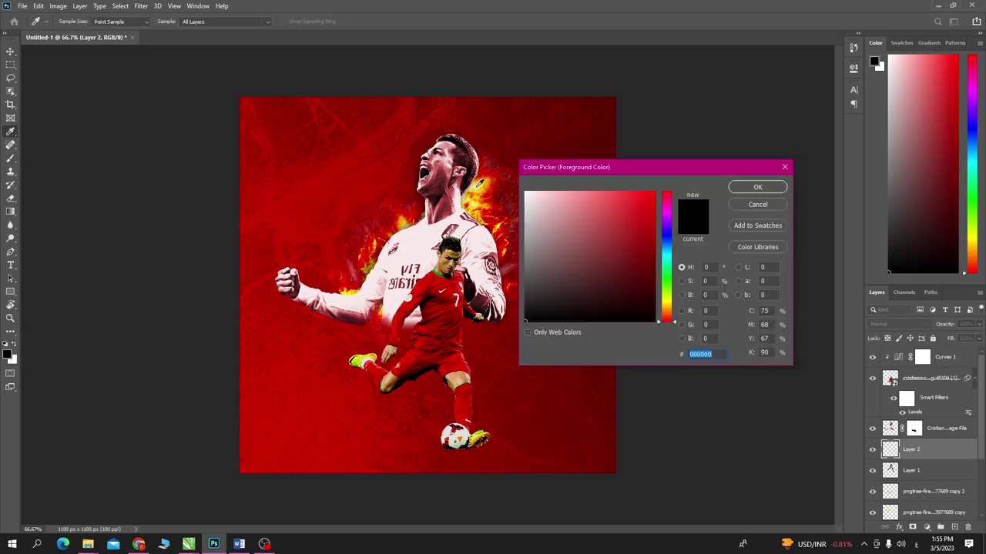
{"action": "left_click", "coordinate": [479, 182]}
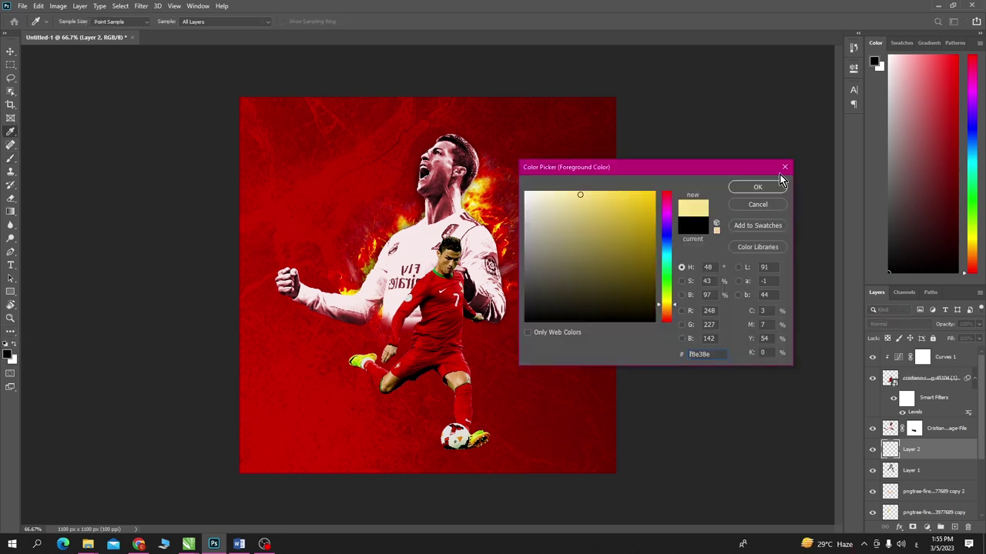
{"action": "left_click", "coordinate": [495, 208]}
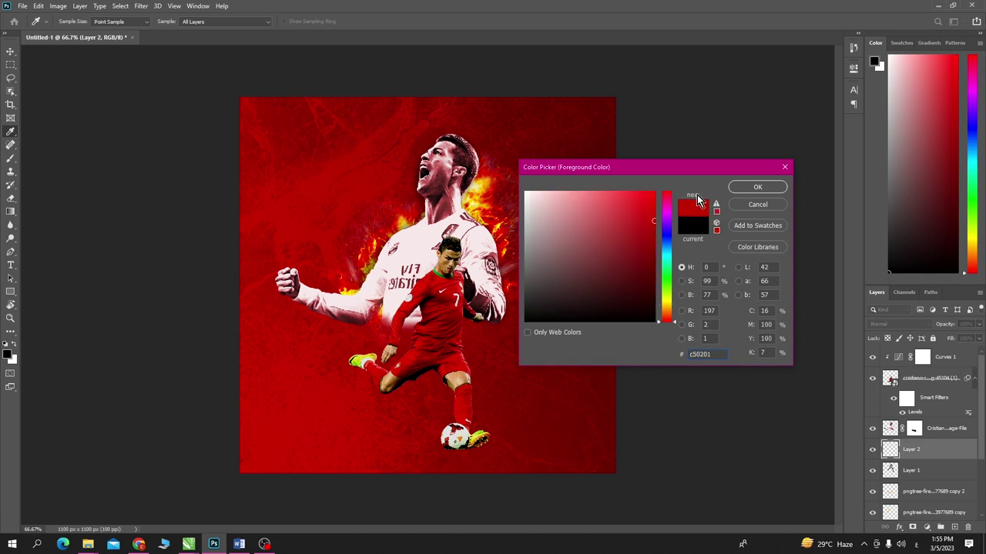
{"action": "left_click", "coordinate": [478, 202]}
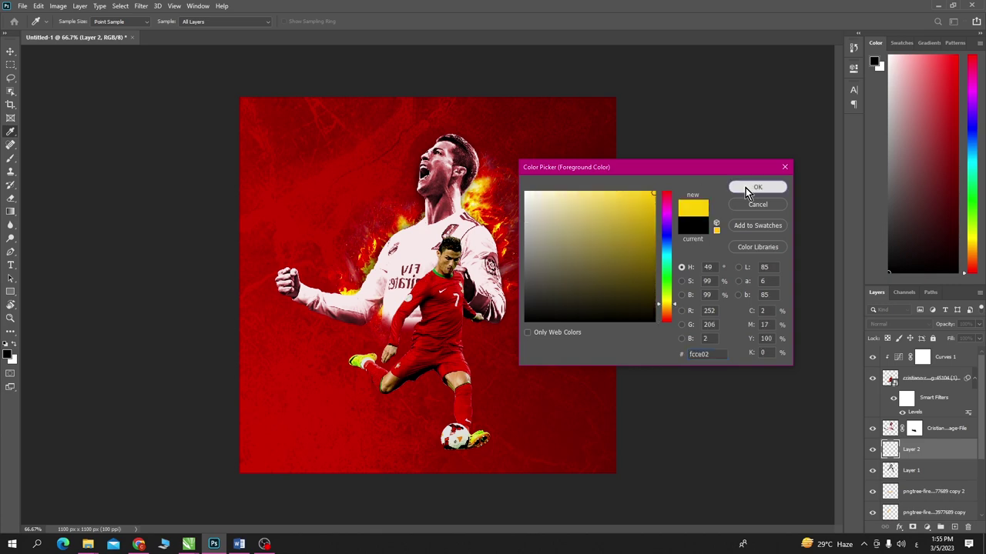
{"action": "left_click", "coordinate": [756, 188]}
{"action": "key", "text": "b"}
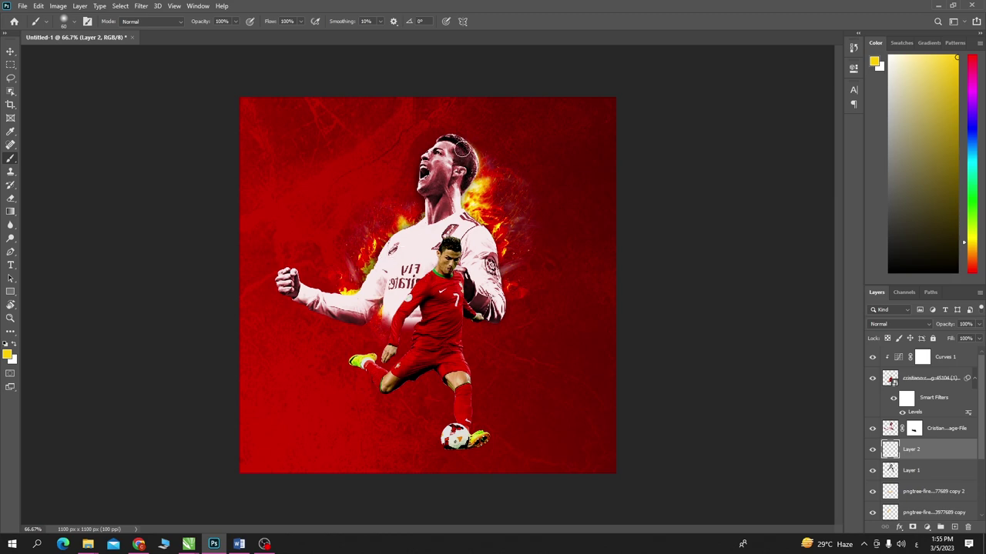
- Brush a yellow glow around the big Ronaldo's head, hair, neck and left shoulder
{"action": "mouse_move", "coordinate": [453, 141]}
{"action": "left_mouse_down"}
{"action": "mouse_move", "coordinate": [464, 152]}
{"action": "mouse_move", "coordinate": [462, 189]}
{"action": "left_mouse_up"}
{"action": "mouse_move", "coordinate": [456, 209]}
{"action": "left_mouse_down"}
{"action": "mouse_move", "coordinate": [489, 245]}
{"action": "mouse_move", "coordinate": [497, 292]}
{"action": "left_mouse_up"}
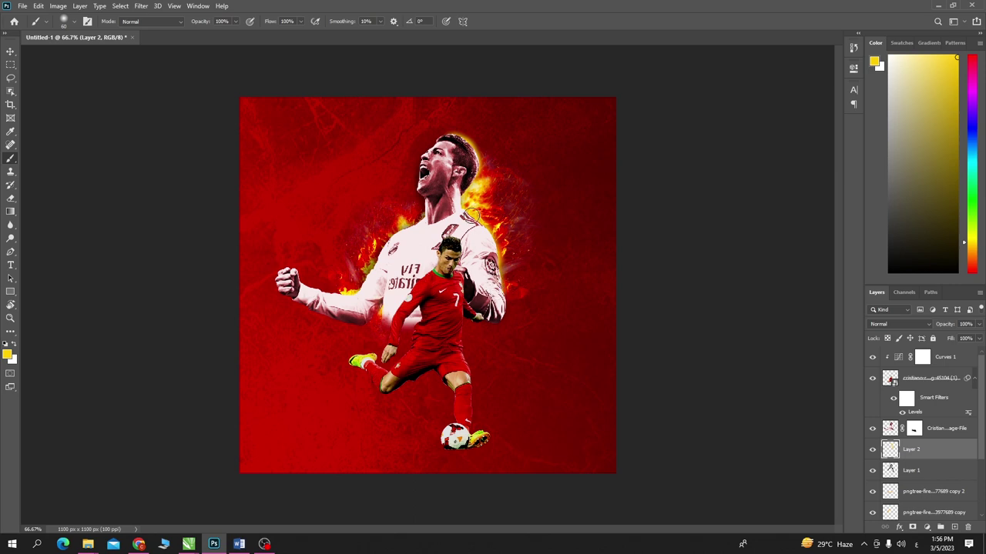
{"action": "mouse_move", "coordinate": [470, 215]}
{"action": "left_mouse_down"}
{"action": "mouse_move", "coordinate": [459, 158]}
{"action": "mouse_move", "coordinate": [443, 146]}
{"action": "left_mouse_up"}
{"action": "key", "text": "ctrl+plus"}
{"action": "key", "text": "ctrl+plus"}
{"action": "left_click_drag", "start_coordinate": [449, 89], "coordinate": [422, 204]}
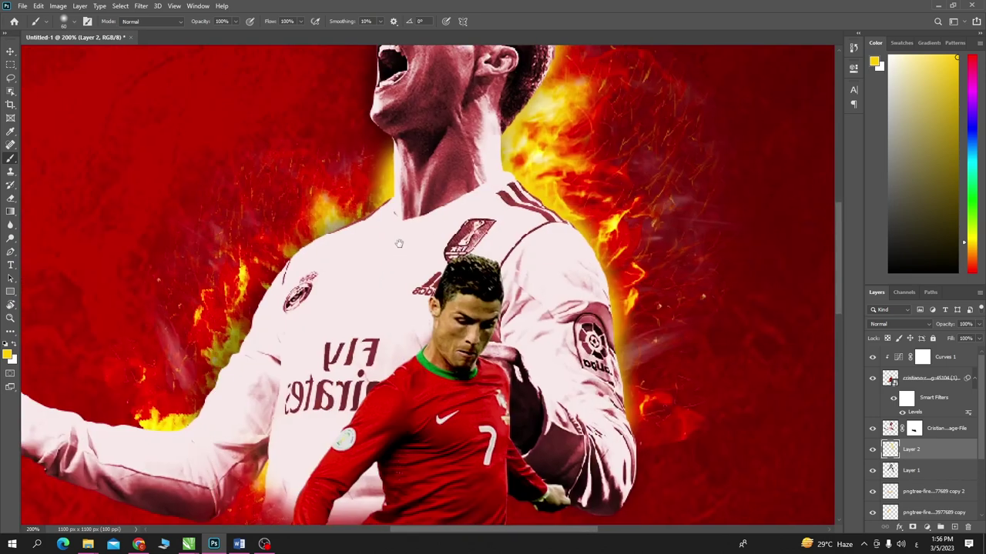
{"action": "key", "text": "z"}
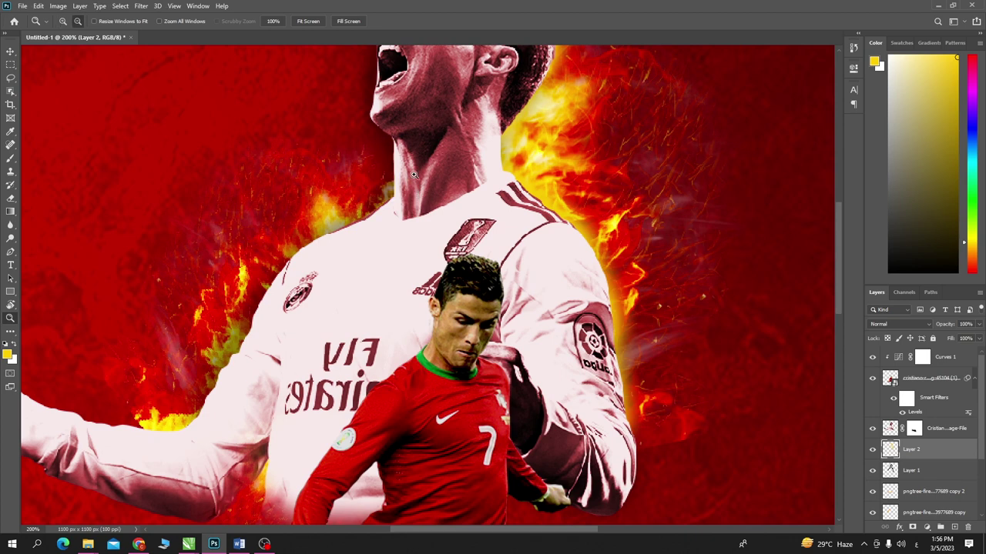
{"action": "key", "text": "b"}
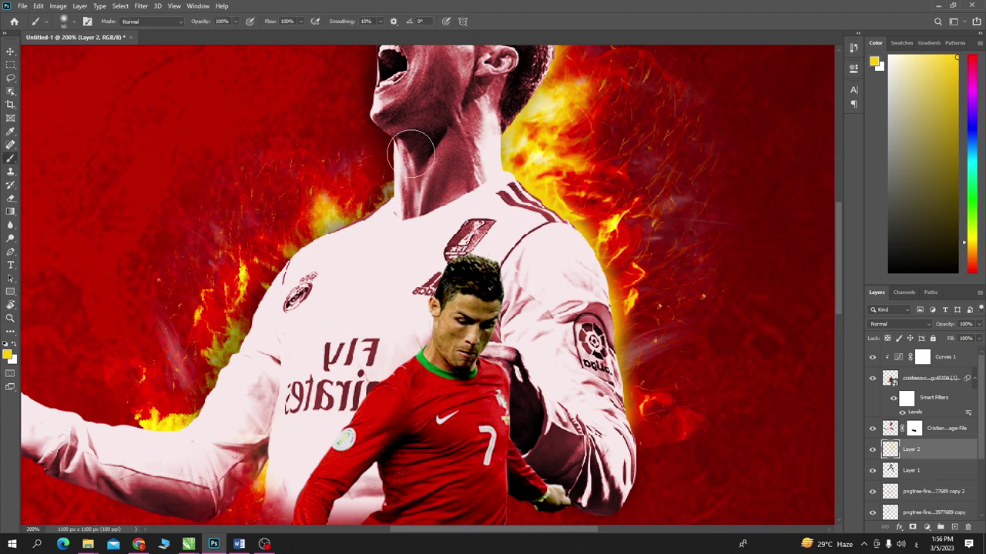
{"action": "mouse_move", "coordinate": [406, 146]}
{"action": "left_mouse_down"}
{"action": "mouse_move", "coordinate": [391, 218]}
{"action": "mouse_move", "coordinate": [300, 260]}
{"action": "mouse_move", "coordinate": [253, 352]}
{"action": "left_mouse_up"}
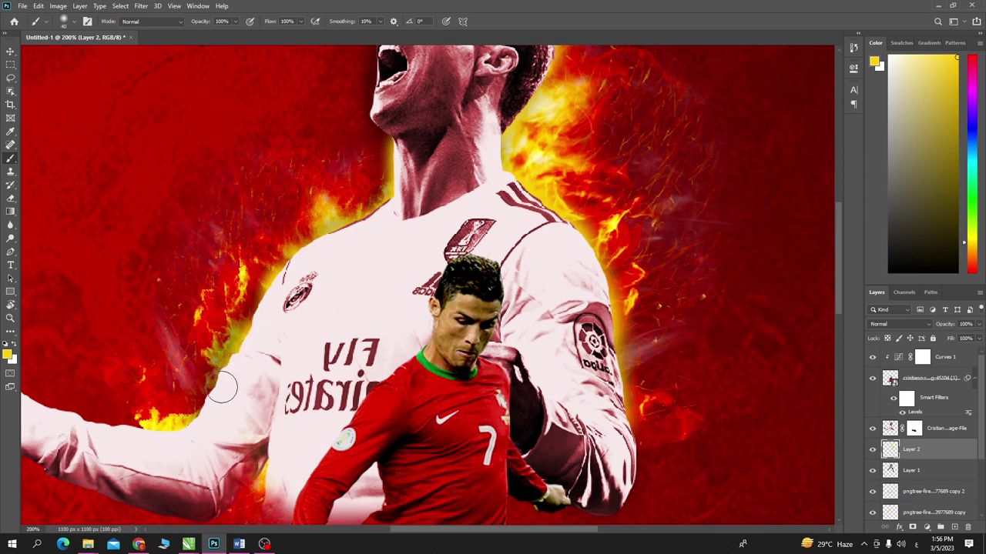
{"action": "key", "text": "ctrl+minus"}
{"action": "key", "text": "ctrl+minus"}
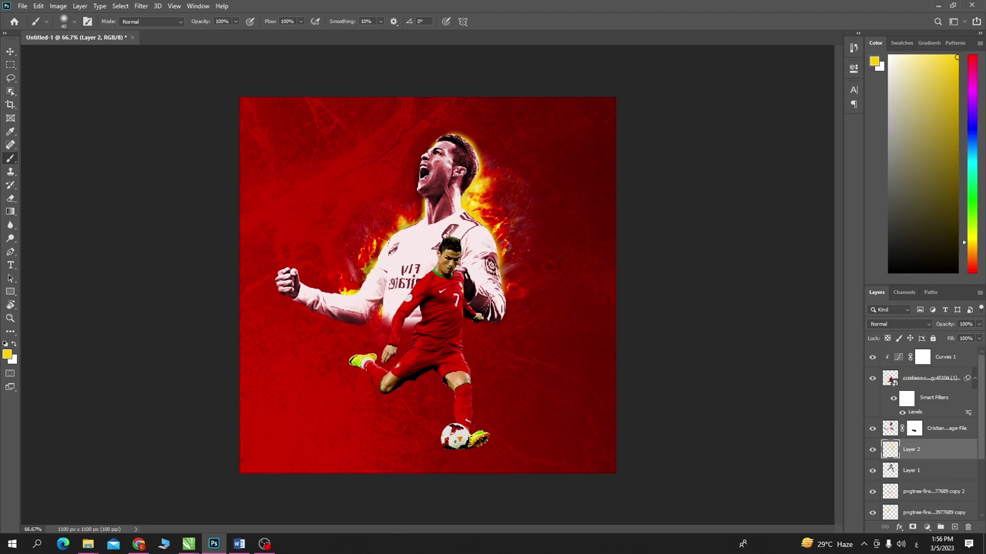
- Save the poster on this computer as poster.psd in Photoshop format
{"action": "left_click", "coordinate": [10, 51]}
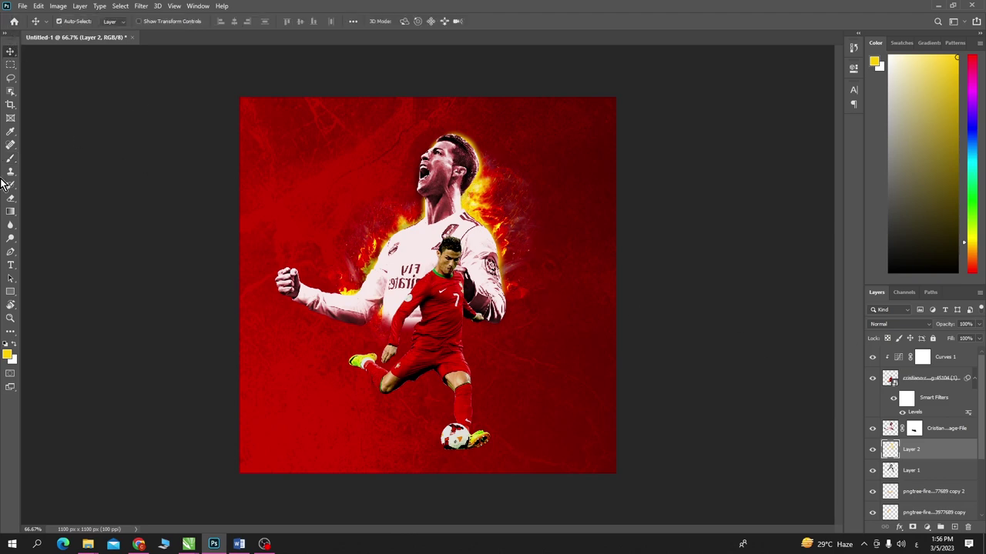
{"action": "key", "text": "ctrl+s"}
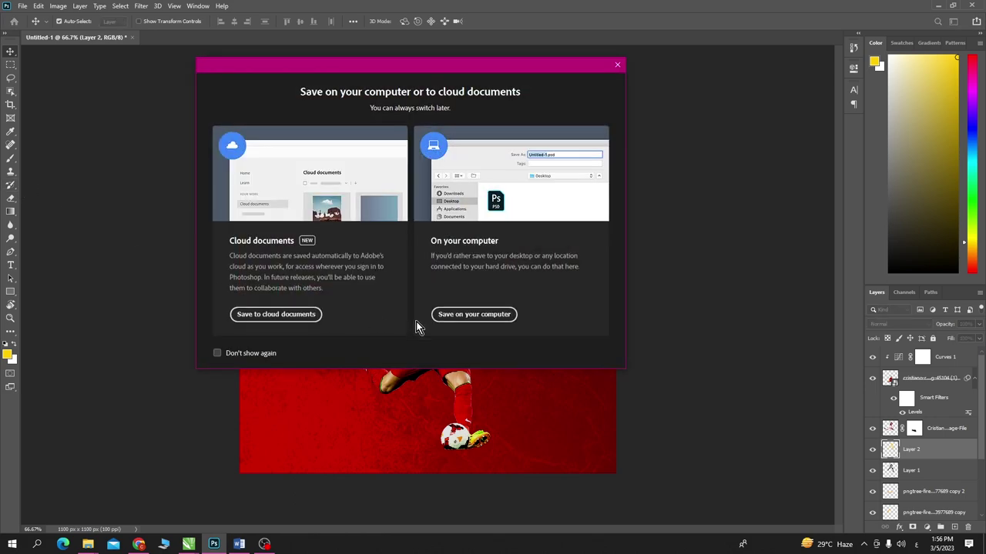
{"action": "left_click", "coordinate": [474, 314]}
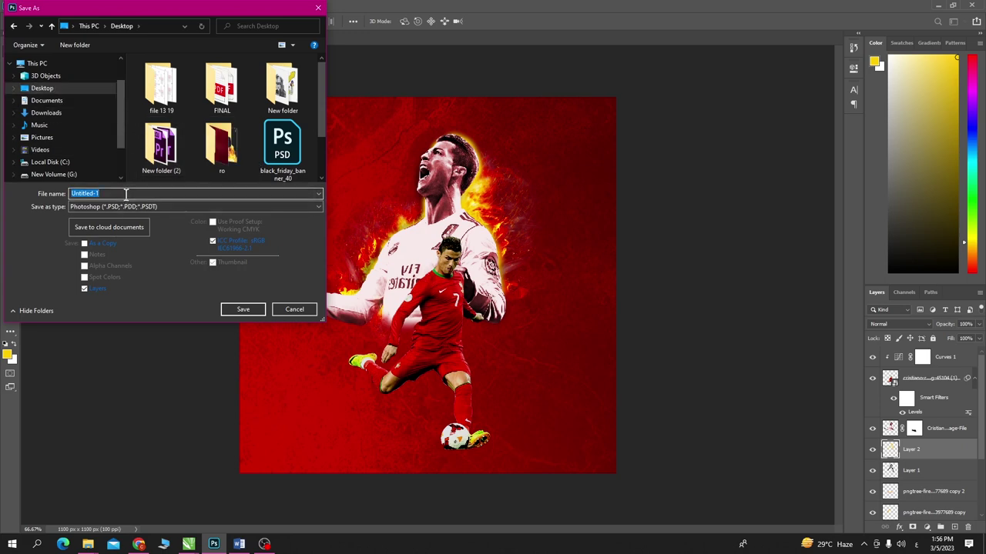
{"action": "type", "text": "حخشی"}
{"action": "left_click", "coordinate": [915, 544]}
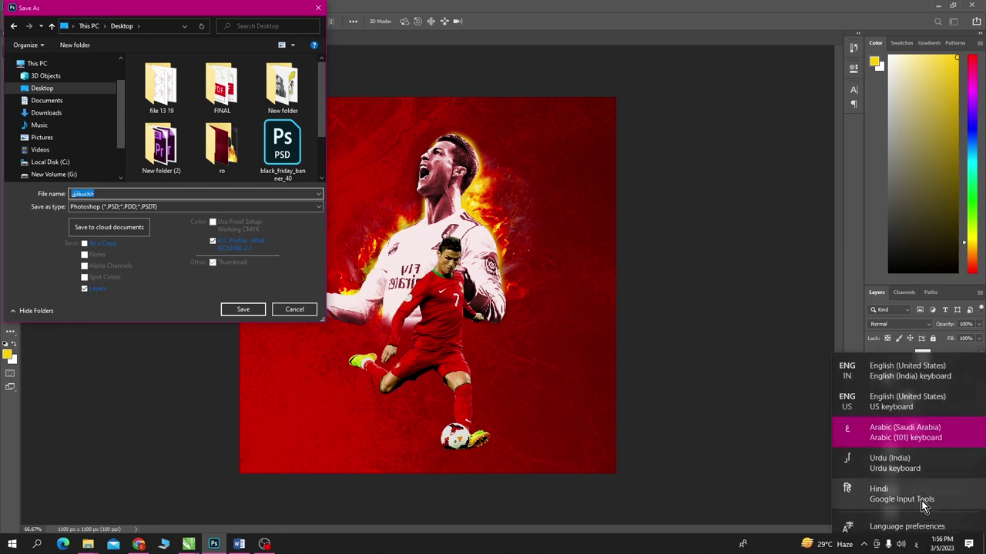
{"action": "left_click", "coordinate": [891, 368]}
{"action": "type", "text": "poster"}
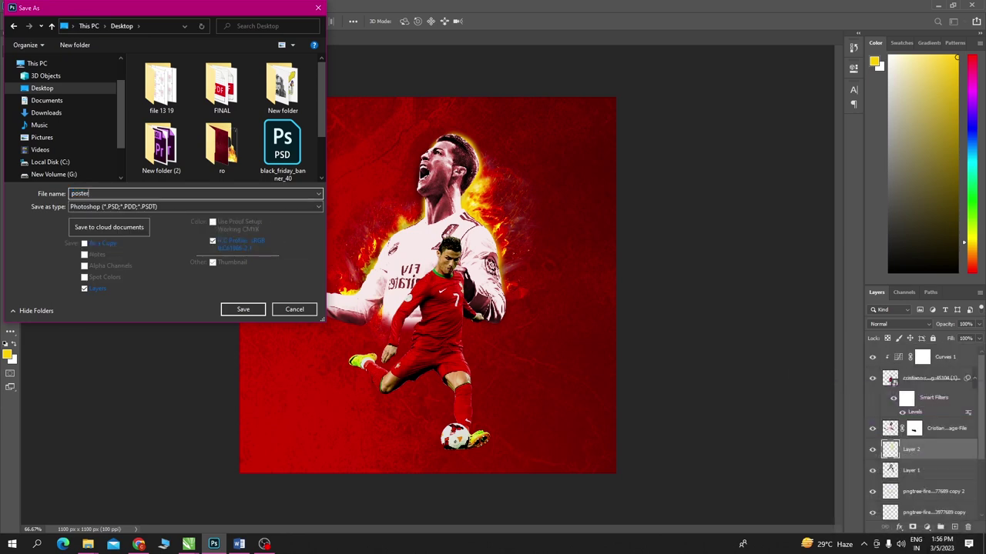
{"action": "key", "text": "Return"}
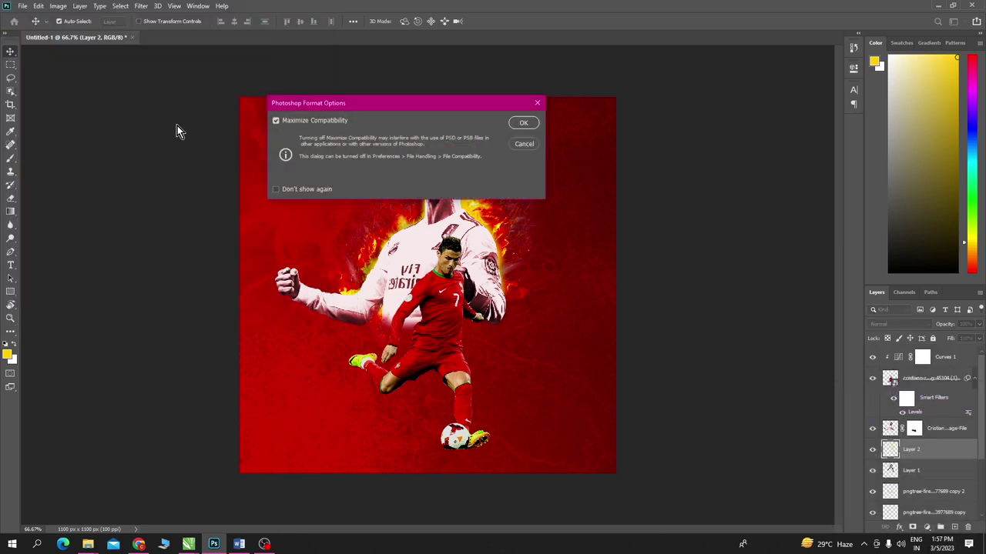
{"action": "left_click", "coordinate": [522, 123]}
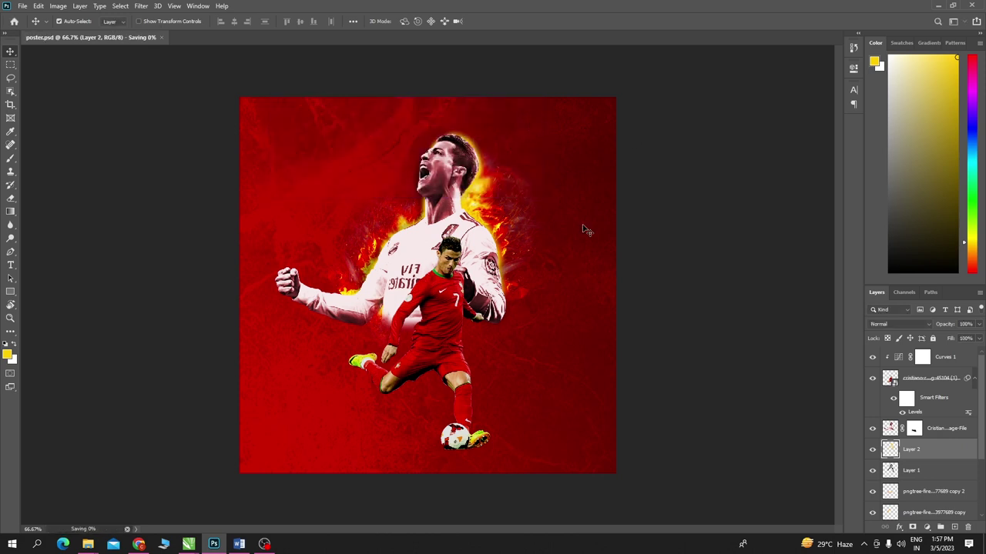
- Reposition the small red-kit Ronaldo, scale him up slightly and nudge him about 7 px left
{"action": "left_click_drag", "start_coordinate": [452, 319], "coordinate": [452, 320]}
{"action": "left_click", "coordinate": [434, 261]}
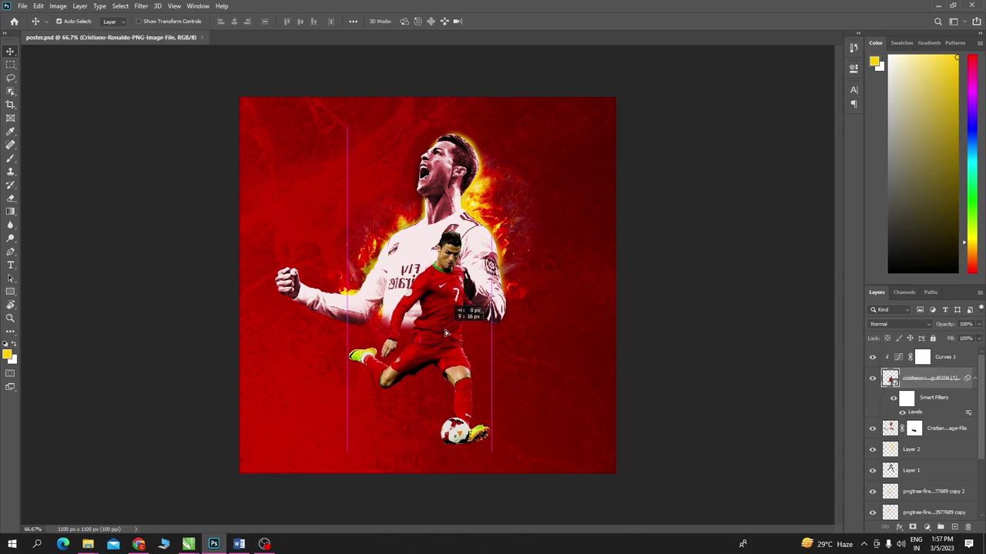
{"action": "left_click_drag", "start_coordinate": [447, 339], "coordinate": [444, 336]}
{"action": "key", "text": "ctrl+t"}
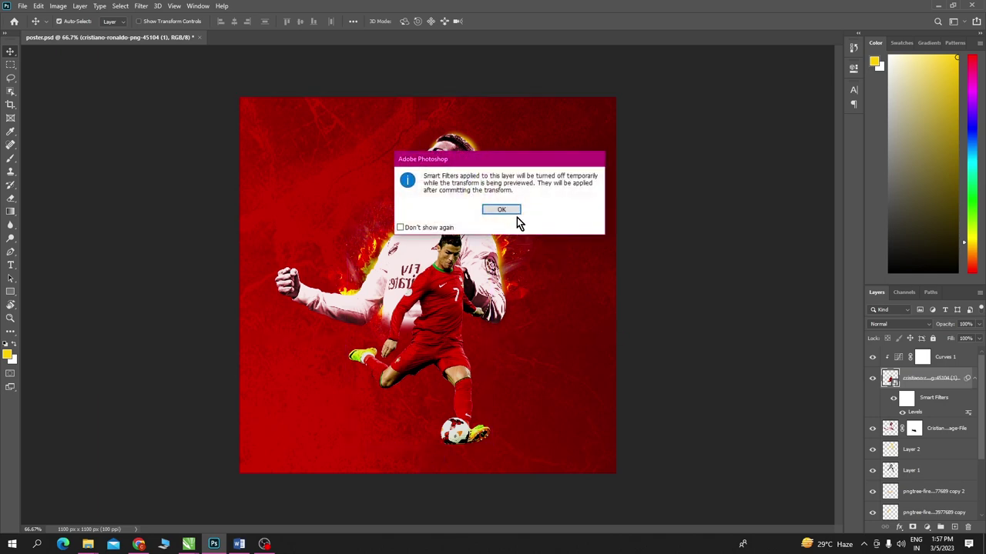
{"action": "left_click", "coordinate": [503, 211]}
{"action": "left_click_drag", "start_coordinate": [498, 227], "coordinate": [499, 225]}
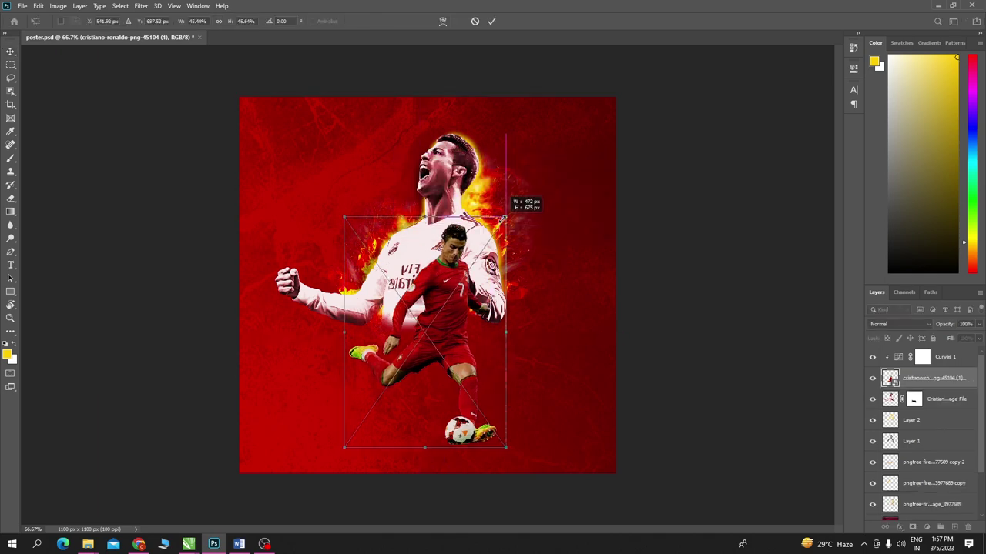
{"action": "key", "text": "Return"}
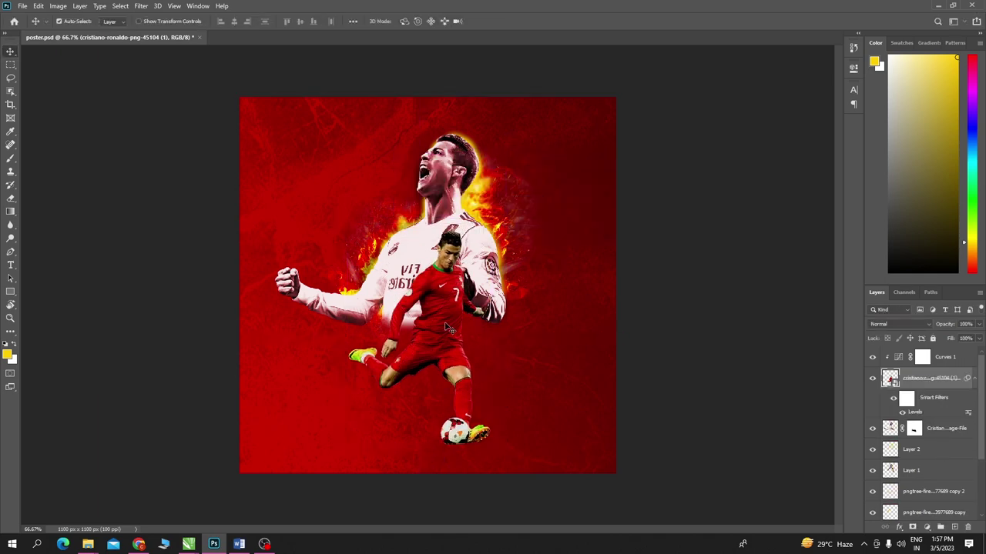
{"action": "left_click_drag", "start_coordinate": [449, 338], "coordinate": [444, 339]}
- Duplicate the fire layer and rotate the copy down toward the small player
{"action": "left_click", "coordinate": [488, 206]}
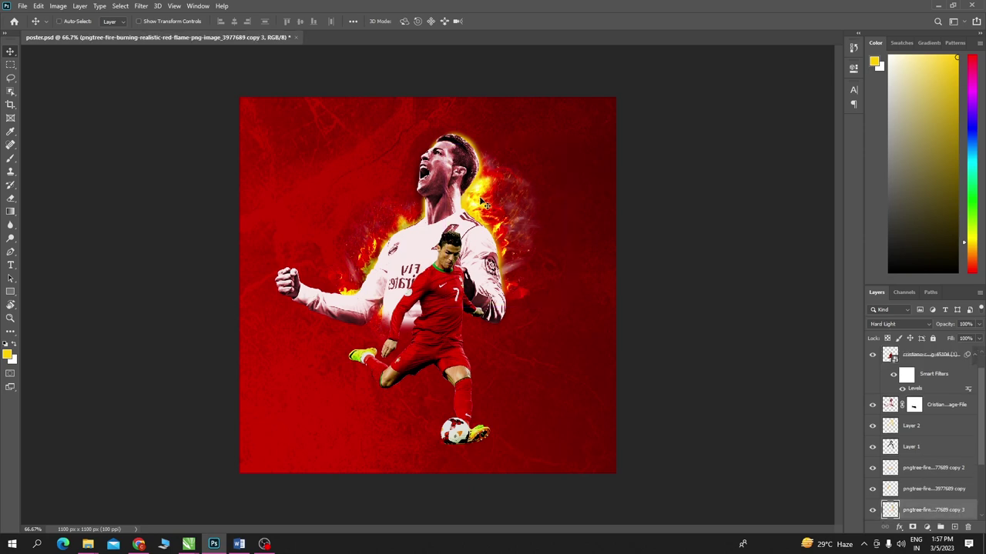
{"action": "left_click_drag", "start_coordinate": [484, 204], "coordinate": [553, 261]}
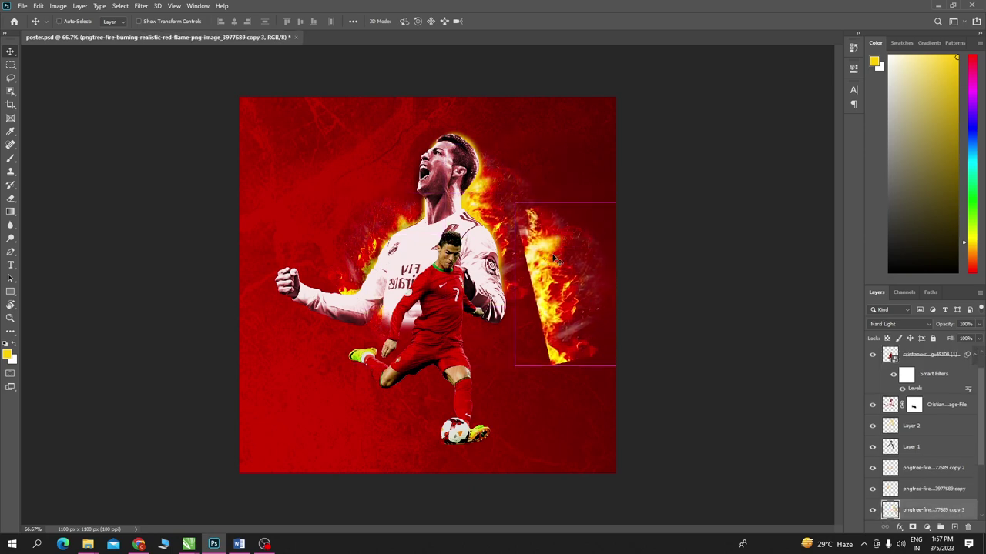
{"action": "key", "text": "ctrl+t"}
{"action": "mouse_move", "coordinate": [706, 180]}
{"action": "left_mouse_down"}
{"action": "mouse_move", "coordinate": [716, 326]}
{"action": "mouse_move", "coordinate": [583, 325]}
{"action": "mouse_move", "coordinate": [362, 395]}
{"action": "left_mouse_up"}
{"action": "left_click_drag", "start_coordinate": [474, 311], "coordinate": [470, 414]}
{"action": "left_click_drag", "start_coordinate": [469, 335], "coordinate": [416, 327]}
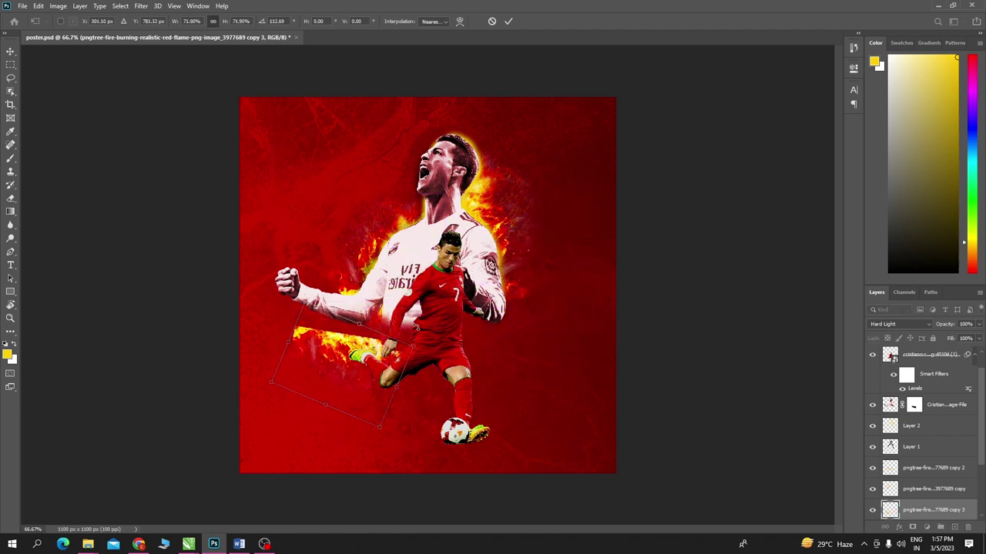
{"action": "key", "text": "ctrl+z"}
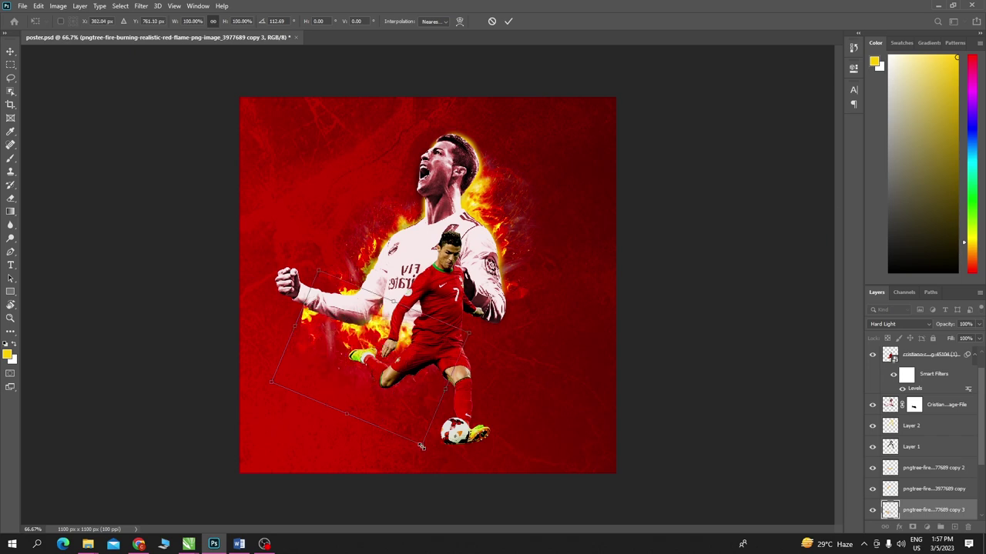
- Shrink the fire copy and place it as a flame trail behind the raised boot
{"action": "mouse_move", "coordinate": [421, 447]}
{"action": "left_mouse_down"}
{"action": "mouse_move", "coordinate": [340, 365]}
{"action": "mouse_move", "coordinate": [441, 472]}
{"action": "mouse_move", "coordinate": [377, 391]}
{"action": "mouse_move", "coordinate": [363, 393]}
{"action": "left_mouse_up"}
{"action": "scroll", "coordinate": [363, 393], "scroll_direction": "up", "scroll_amount": 5}
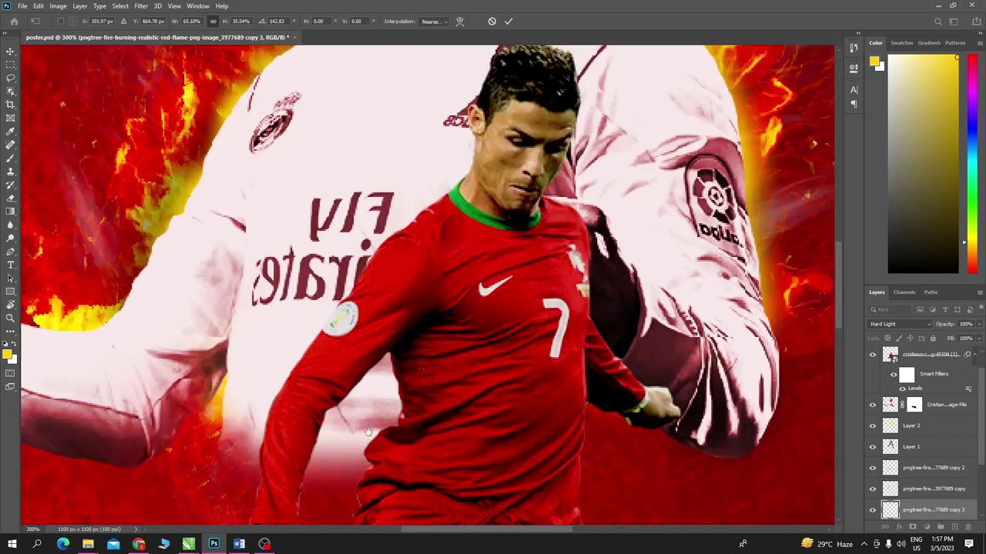
{"action": "left_click_drag", "start_coordinate": [404, 317], "coordinate": [429, 277]}
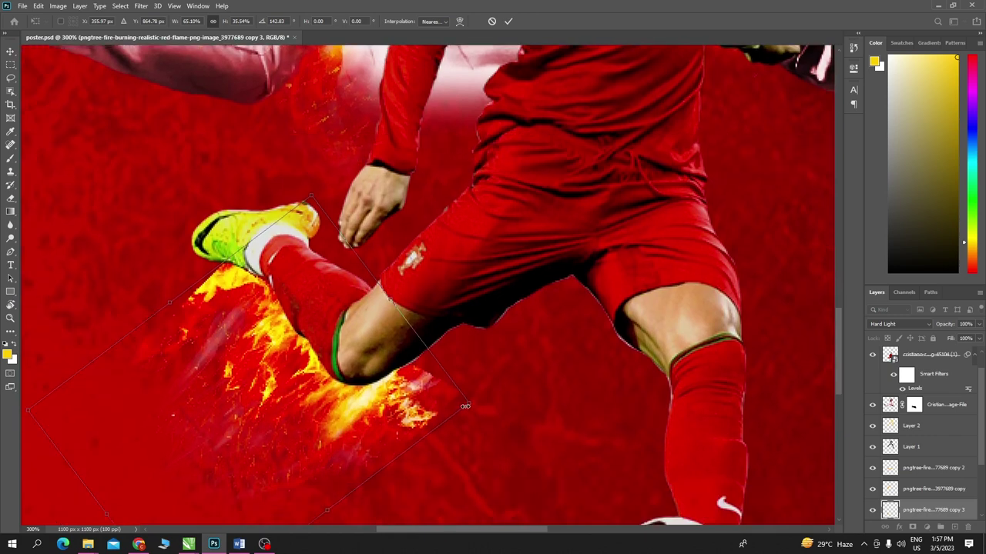
{"action": "left_click_drag", "start_coordinate": [463, 404], "coordinate": [431, 389]}
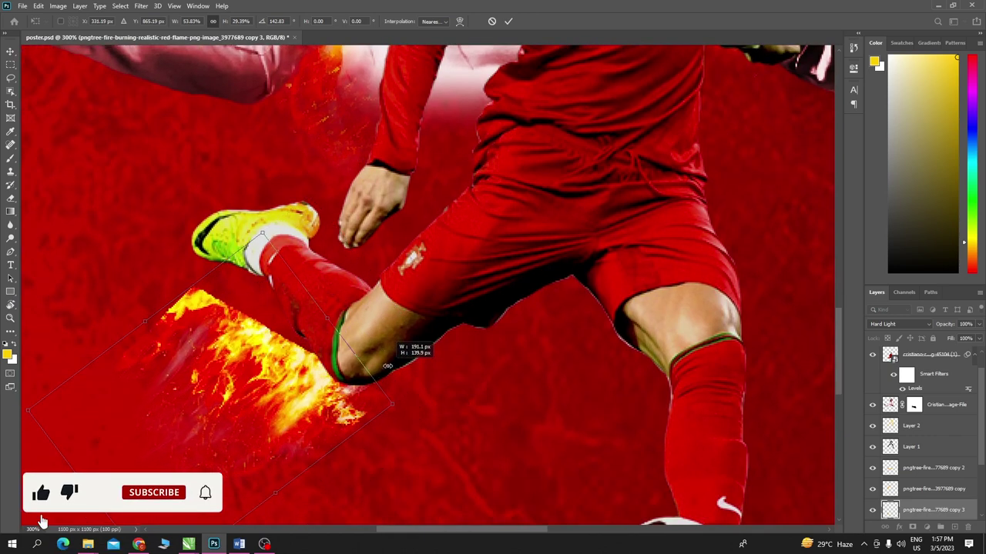
{"action": "left_click_drag", "start_coordinate": [401, 373], "coordinate": [290, 353]}
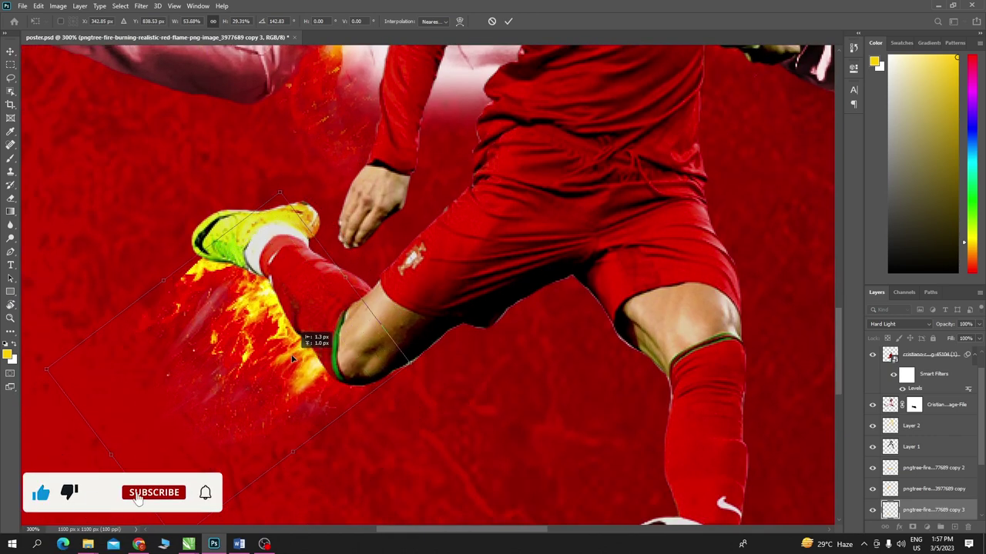
{"action": "key", "text": "ctrl+minus"}
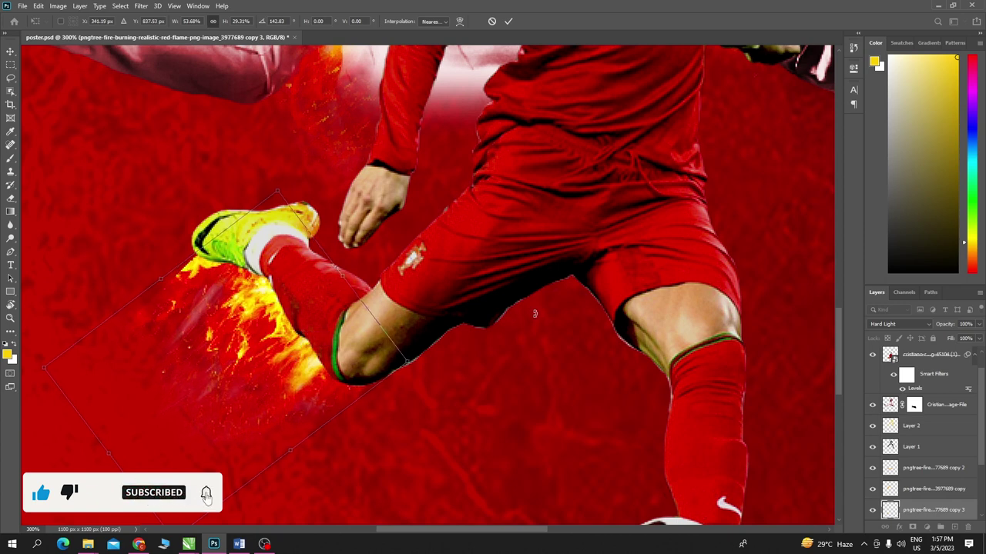
{"action": "key", "text": "Return"}
{"action": "key", "text": "ctrl+minus"}
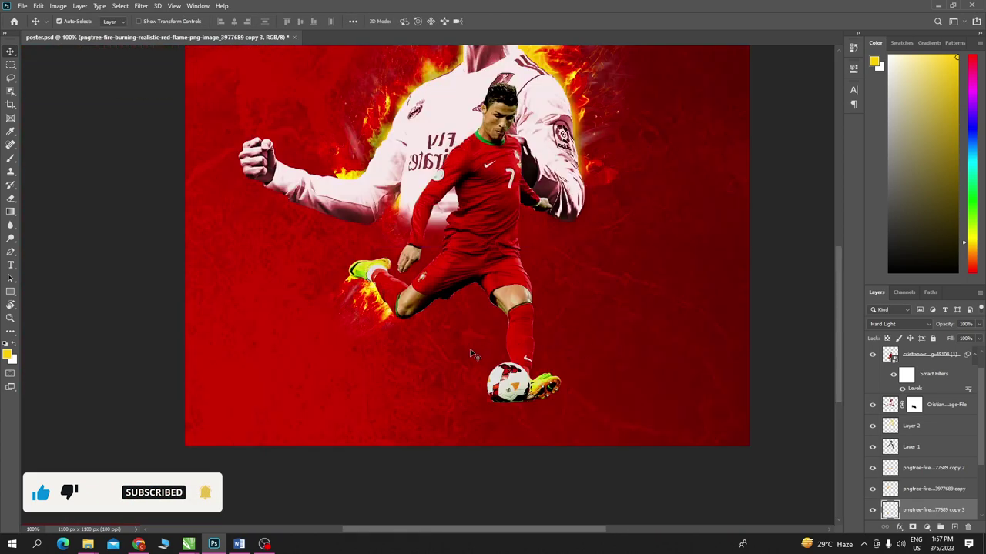
{"action": "left_click", "coordinate": [379, 302]}
{"action": "key", "text": "ctrl+minus"}
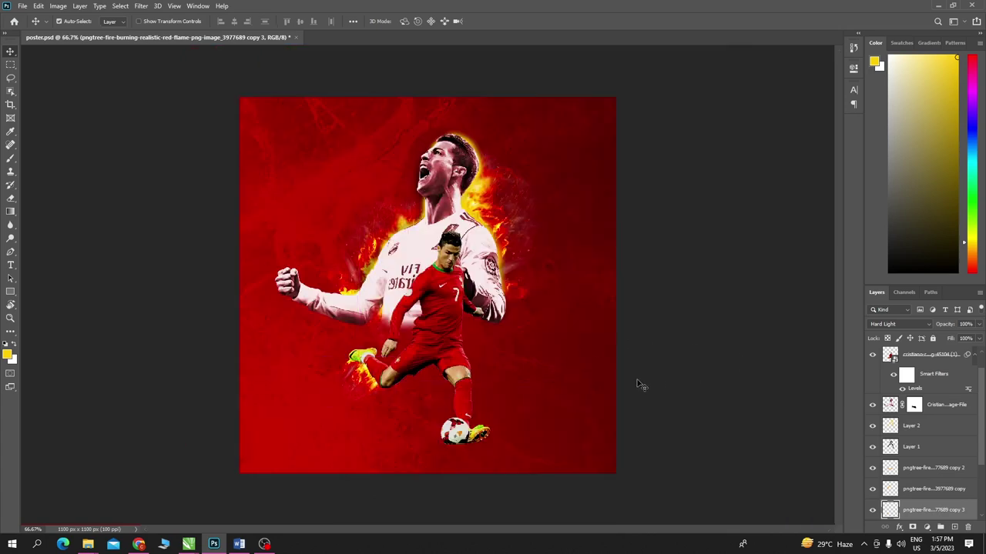
- Select the kicking-player cutout layer and add a new empty layer above it
{"action": "left_click", "coordinate": [457, 433]}
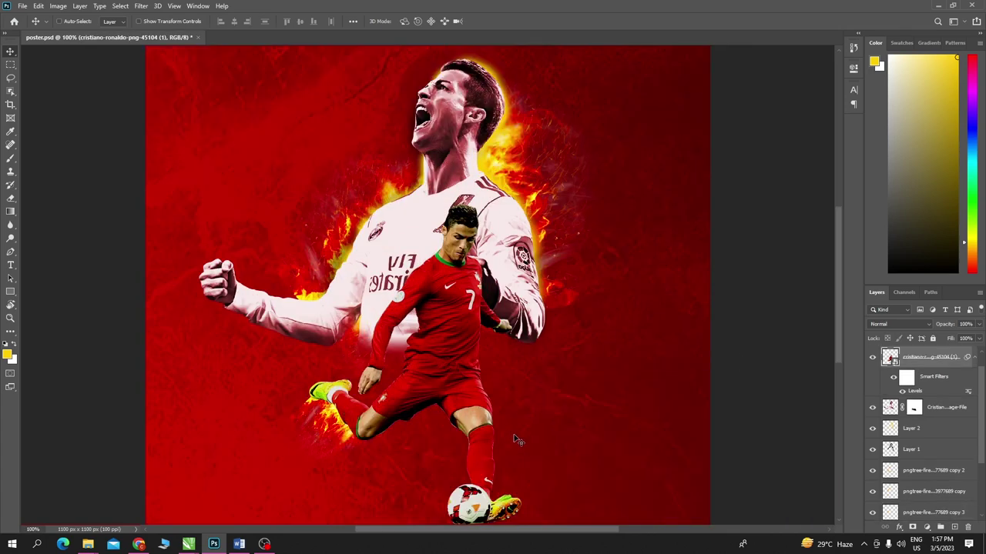
{"action": "key", "text": "ctrl+plus"}
{"action": "scroll", "coordinate": [436, 292], "scroll_direction": "down", "scroll_amount": 3}
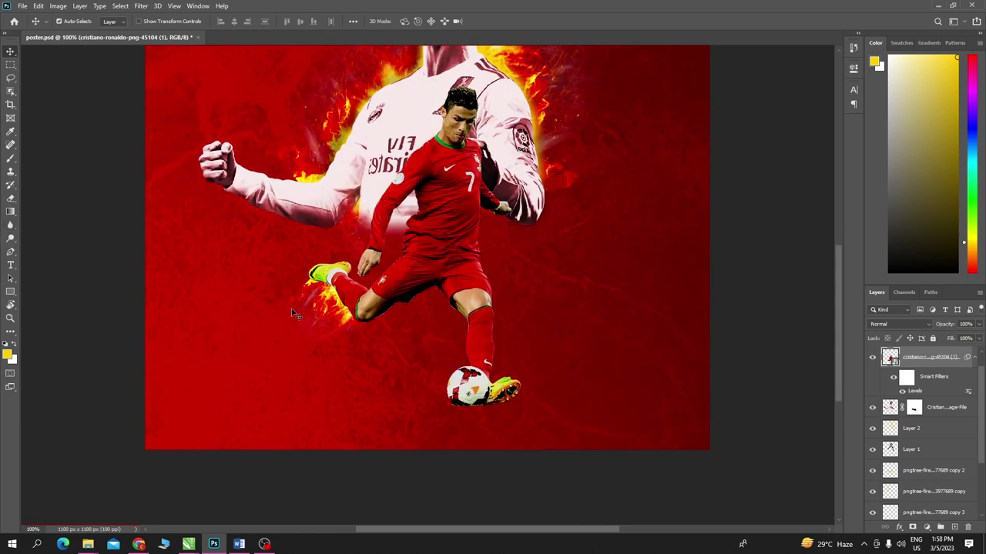
{"action": "key", "text": "b"}
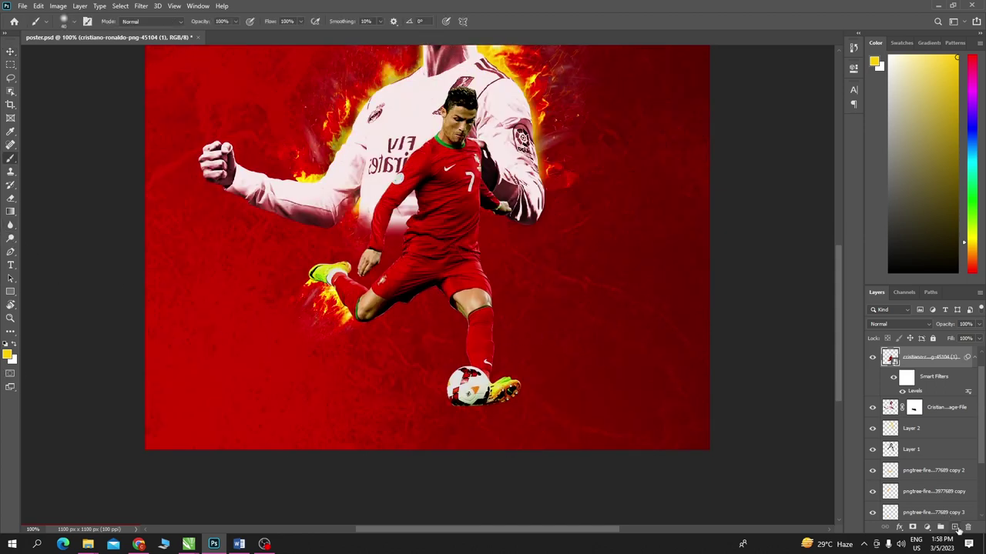
{"action": "left_click", "coordinate": [955, 527]}
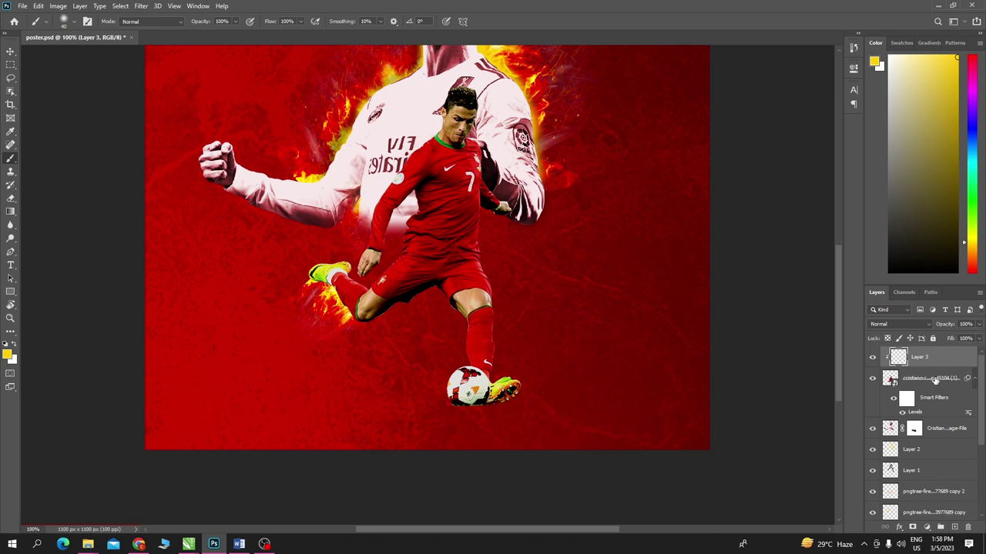
{"action": "scroll", "coordinate": [934, 381], "scroll_direction": "up", "scroll_amount": 1}
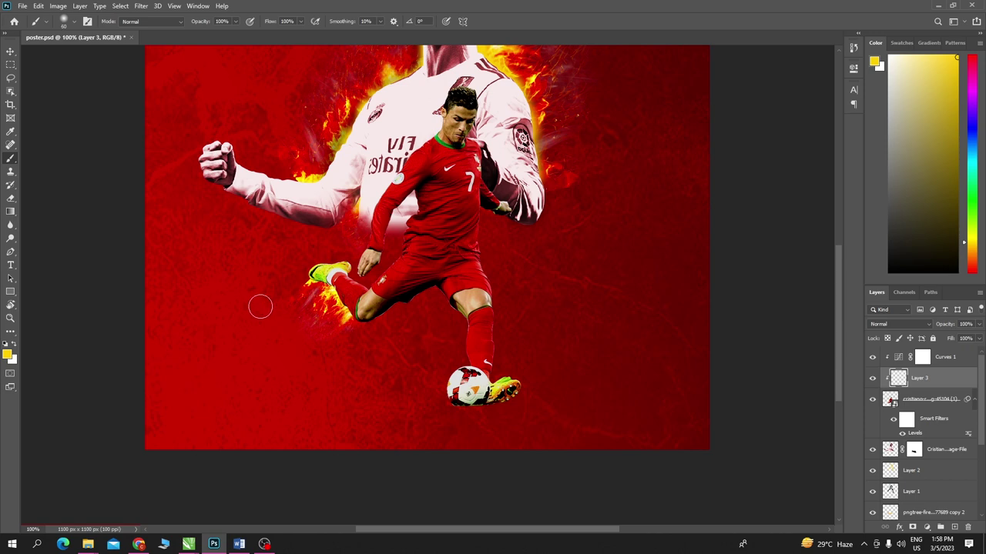
- Enlarge the brush and make black #000000 the foreground colour
{"action": "key", "text": "bracketright"}
{"action": "key", "text": "bracketright"}
{"action": "key", "text": "bracketright"}
{"action": "key", "text": "bracketright"}
{"action": "key", "text": "bracketright"}
{"action": "key", "text": "bracketright"}
{"action": "left_click", "coordinate": [7, 355]}
{"action": "left_click", "coordinate": [525, 322]}
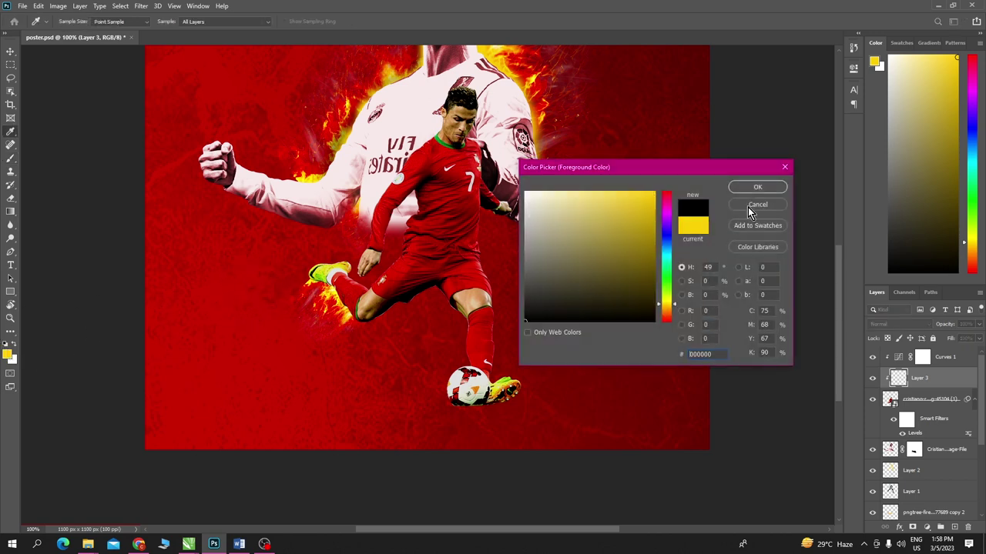
{"action": "left_click", "coordinate": [755, 185]}
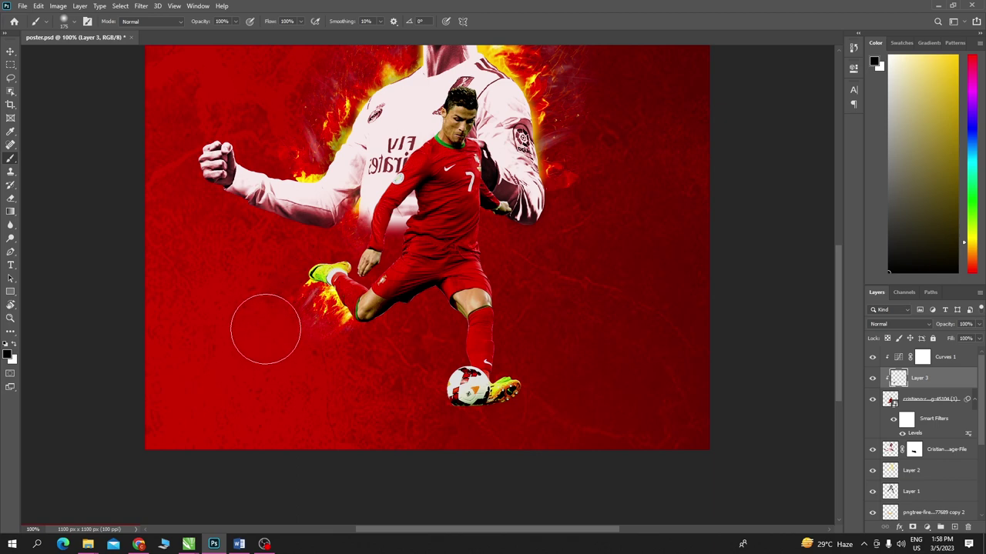
- Paint a soft black dab on Layer 3 and squash it into a flat shadow
{"action": "left_click_drag", "start_coordinate": [921, 378], "coordinate": [935, 362]}
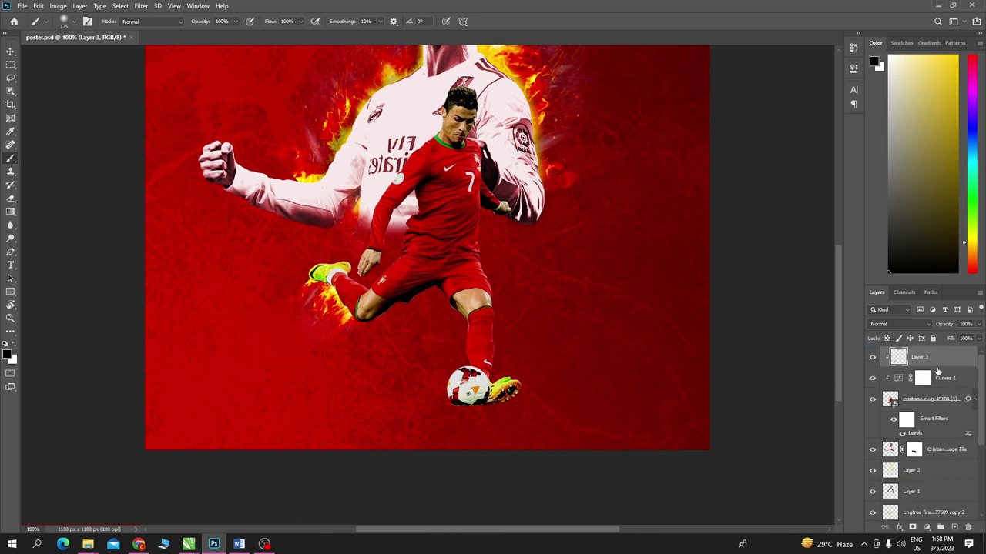
{"action": "left_click_drag", "start_coordinate": [937, 366], "coordinate": [912, 458]}
{"action": "left_click", "coordinate": [264, 329]}
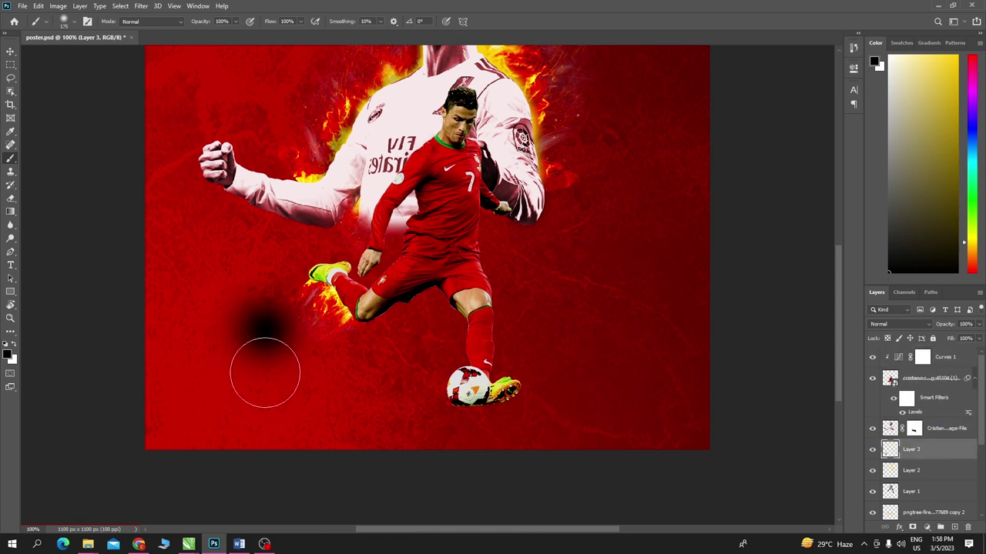
{"action": "left_click", "coordinate": [10, 50]}
{"action": "key", "text": "ctrl+t"}
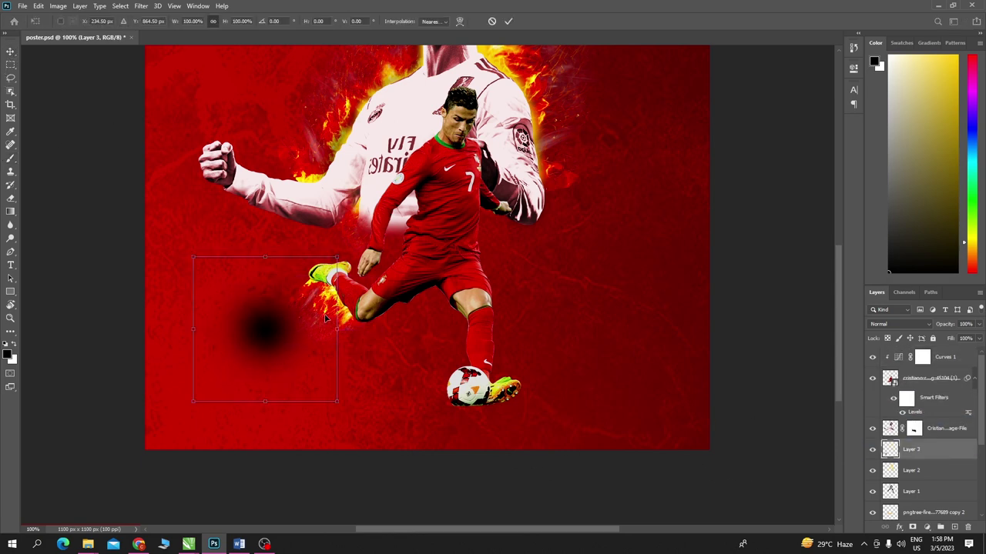
{"action": "mouse_move", "coordinate": [262, 254]}
{"action": "left_mouse_down"}
{"action": "mouse_move", "coordinate": [261, 375]}
{"action": "mouse_move", "coordinate": [485, 422]}
{"action": "mouse_move", "coordinate": [472, 420]}
{"action": "left_mouse_up"}
{"action": "key", "text": "Return"}
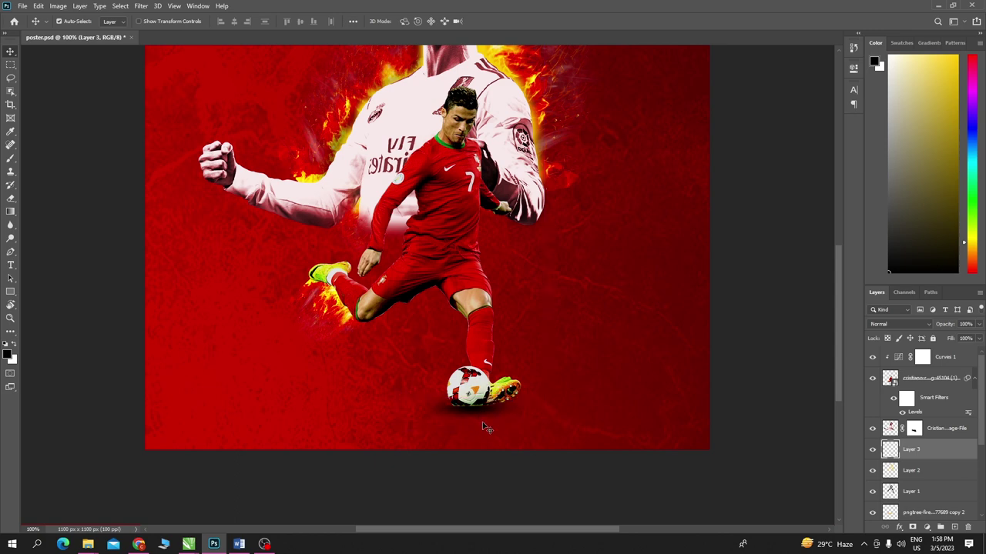
- Move Layer 3 below Layer 1 and narrow the shadow to 86% under the ball
{"action": "scroll", "coordinate": [951, 396], "scroll_direction": "down", "scroll_amount": 1}
{"action": "scroll", "coordinate": [928, 422], "scroll_direction": "down", "scroll_amount": 1}
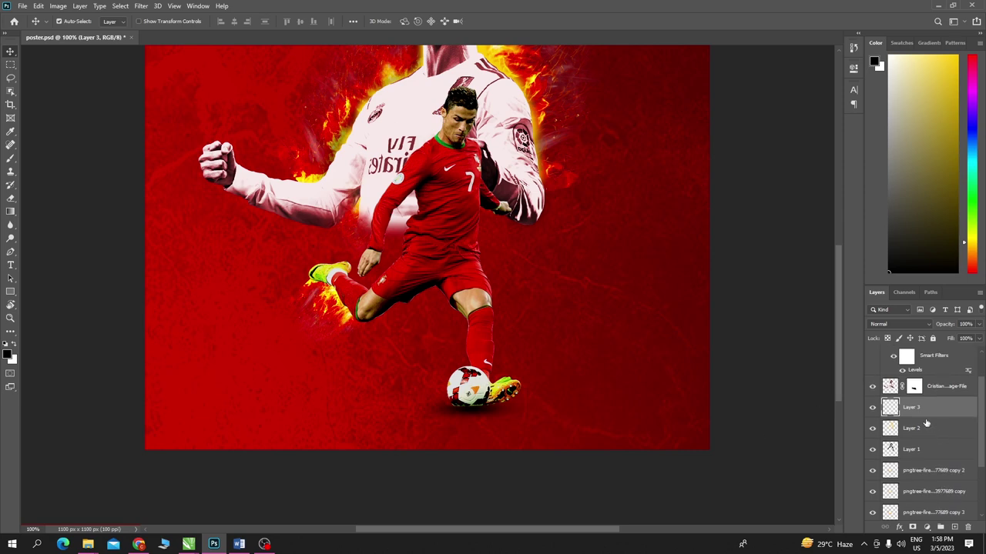
{"action": "left_click_drag", "start_coordinate": [927, 408], "coordinate": [921, 454]}
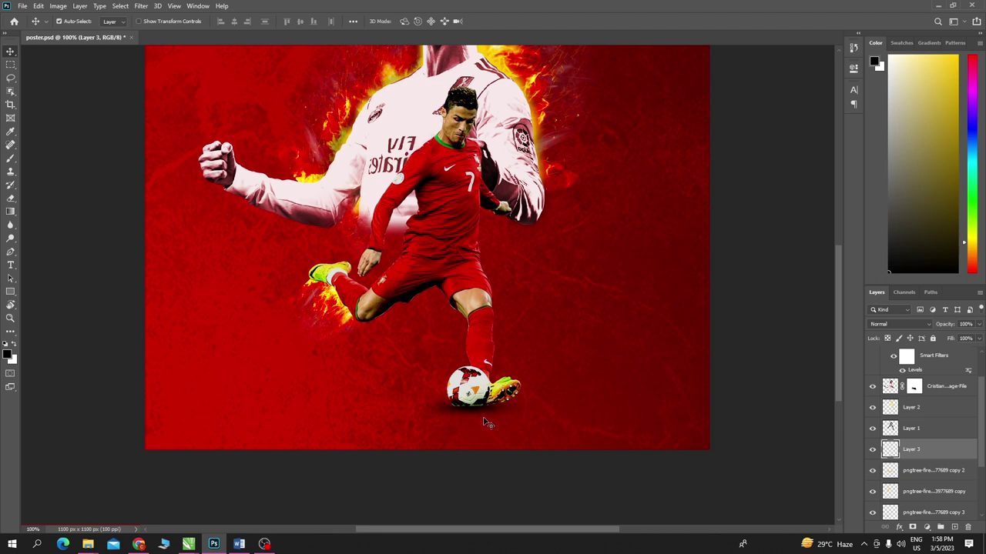
{"action": "key", "text": "ctrl+t"}
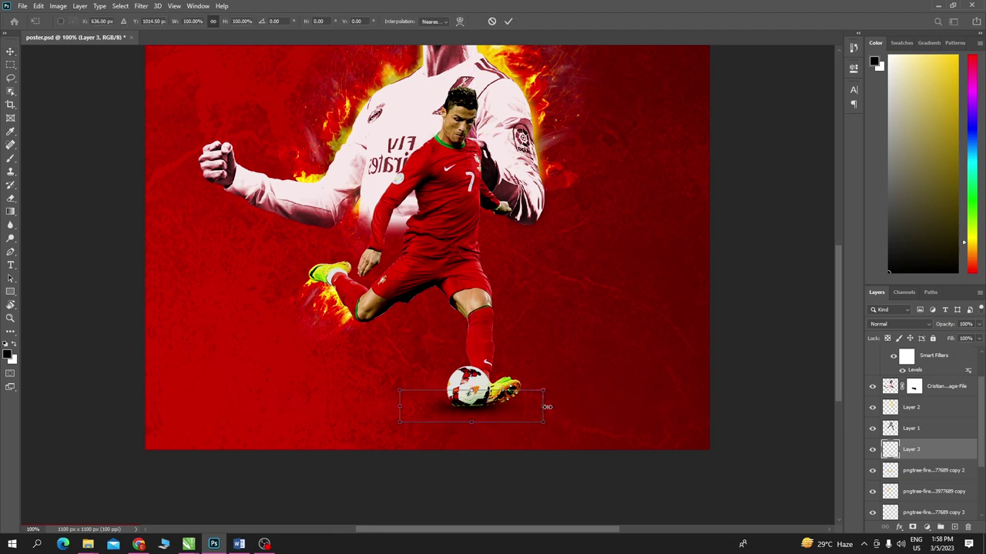
{"action": "left_click_drag", "start_coordinate": [546, 406], "coordinate": [506, 418]}
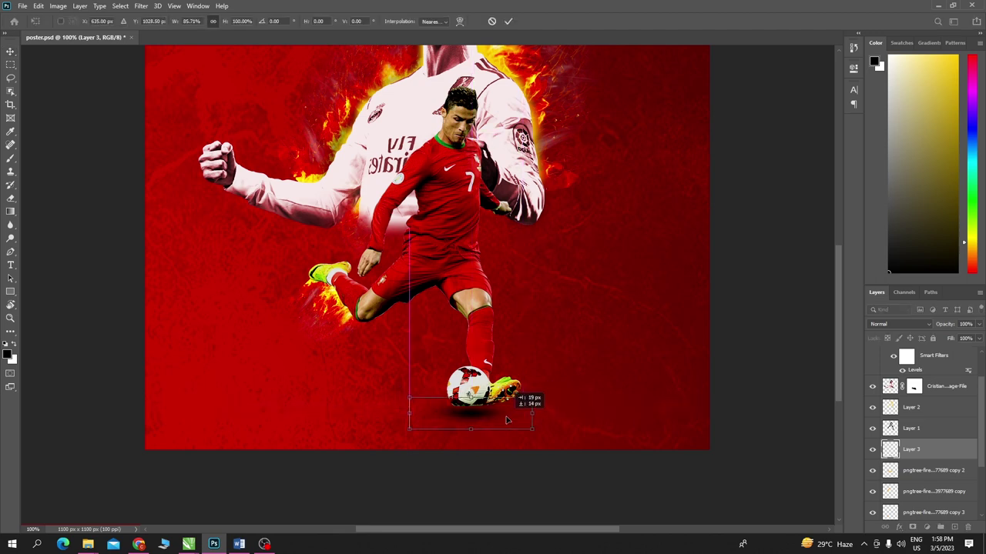
{"action": "key", "text": "Return"}
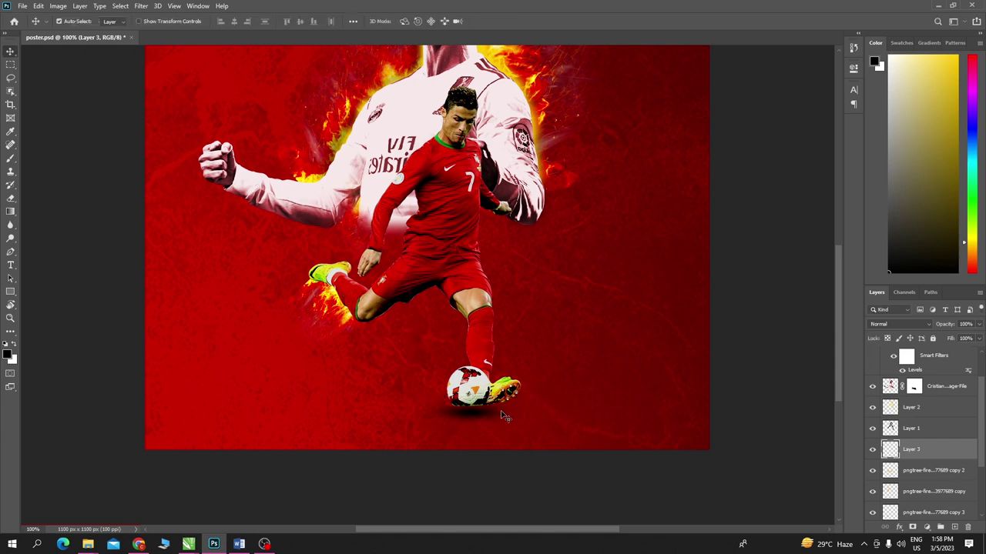
{"action": "key", "text": "ctrl+plus"}
{"action": "key", "text": "ctrl+plus"}
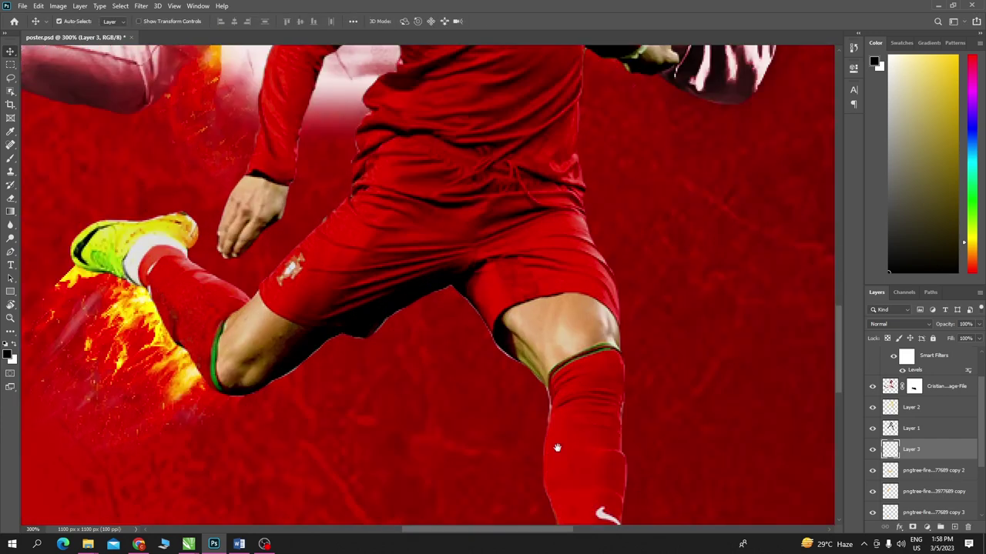
- Zoom to the ball, select the top player layer and convert it to pixels for cloning
{"action": "left_click_drag", "start_coordinate": [555, 447], "coordinate": [533, 209]}
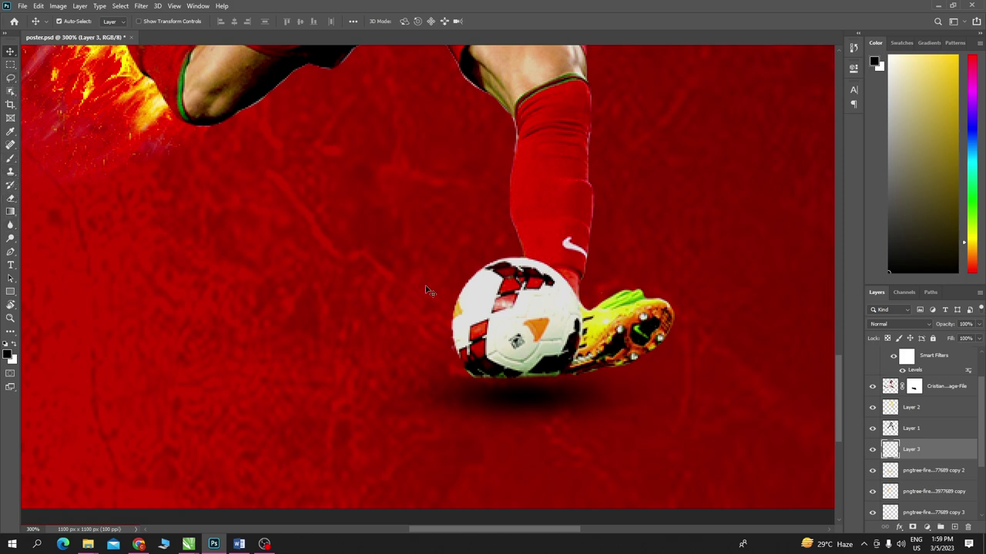
{"action": "left_click", "coordinate": [402, 277]}
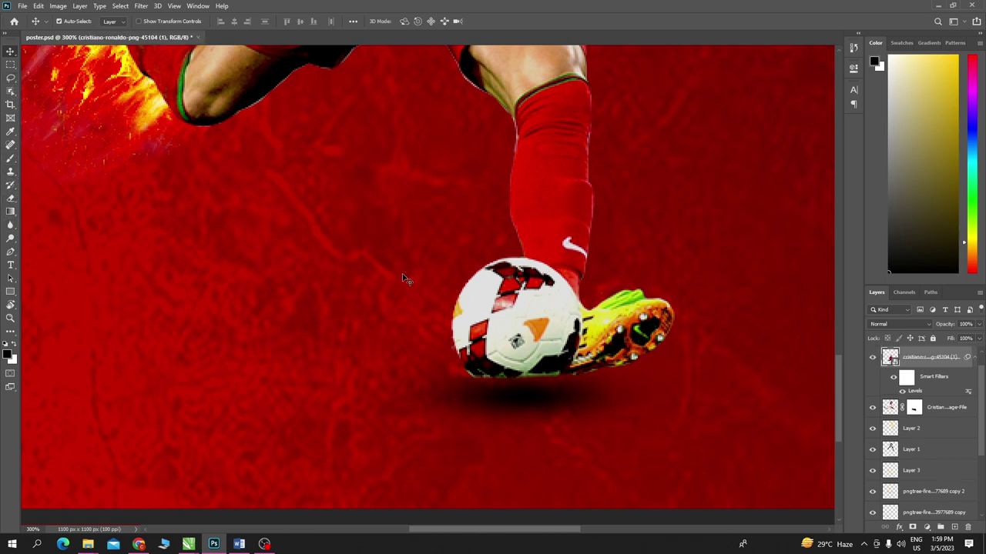
{"action": "left_click", "coordinate": [11, 173]}
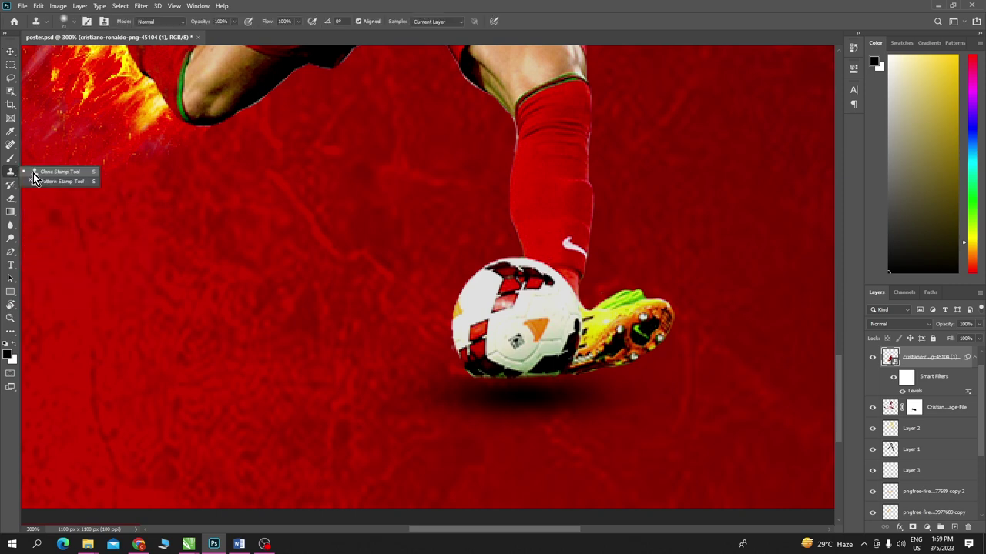
{"action": "right_click", "coordinate": [916, 359]}
{"action": "left_click", "coordinate": [794, 281]}
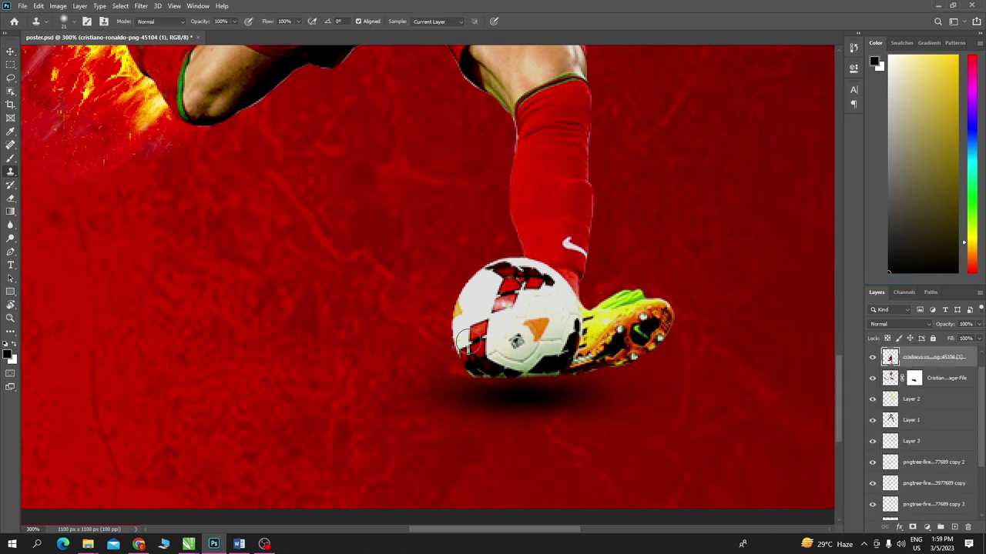
- Clone over the ball's lower-left edge, then undo the white cloned patch
{"action": "left_click_drag", "start_coordinate": [476, 360], "coordinate": [483, 367]}
{"action": "mouse_move", "coordinate": [484, 362]}
{"action": "left_mouse_down"}
{"action": "mouse_move", "coordinate": [486, 375]}
{"action": "mouse_move", "coordinate": [480, 362]}
{"action": "mouse_move", "coordinate": [508, 378]}
{"action": "mouse_move", "coordinate": [553, 368]}
{"action": "mouse_move", "coordinate": [512, 385]}
{"action": "mouse_move", "coordinate": [485, 363]}
{"action": "left_mouse_up"}
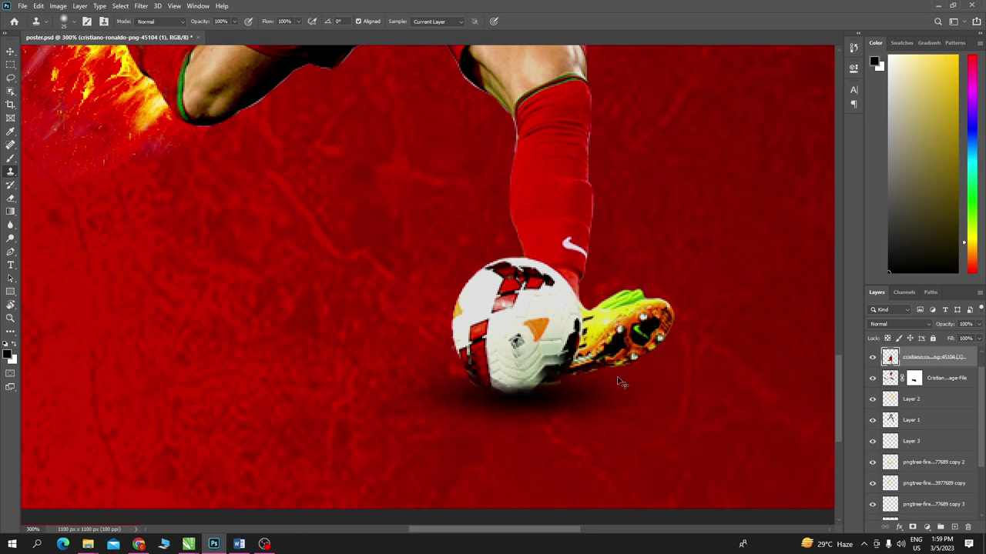
{"action": "key", "text": "ctrl+z"}
{"action": "key", "text": "ctrl+z"}
{"action": "key", "text": "ctrl+z"}
{"action": "key", "text": "ctrl+z"}
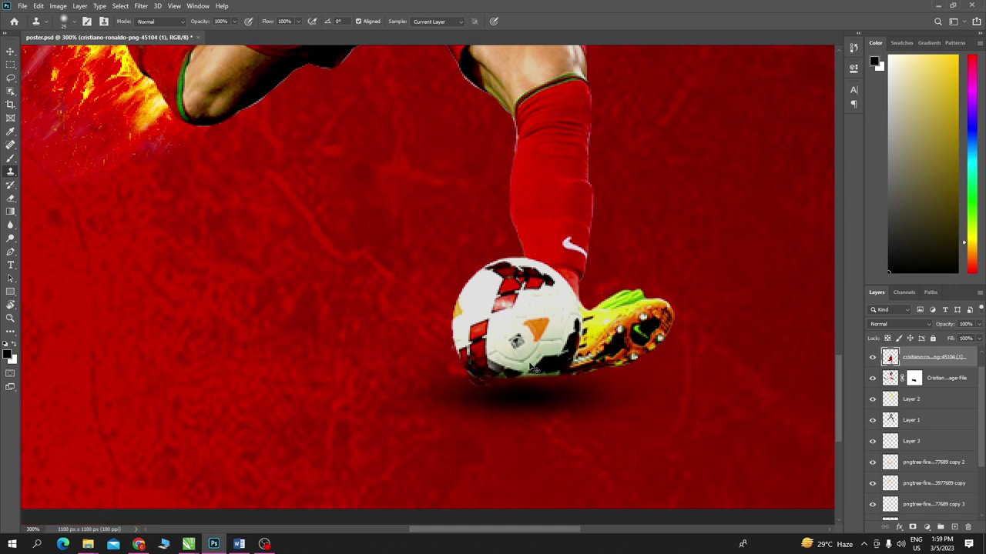
{"action": "key", "text": "ctrl+z"}
{"action": "key", "text": "ctrl+z"}
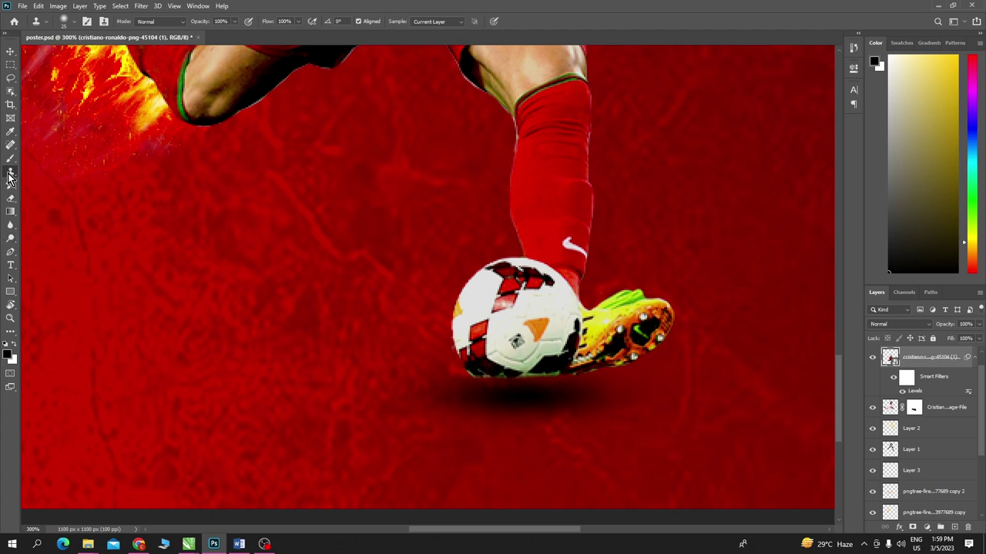
- Rasterize the top player layer and resize the clone brush
{"action": "right_click", "coordinate": [943, 359]}
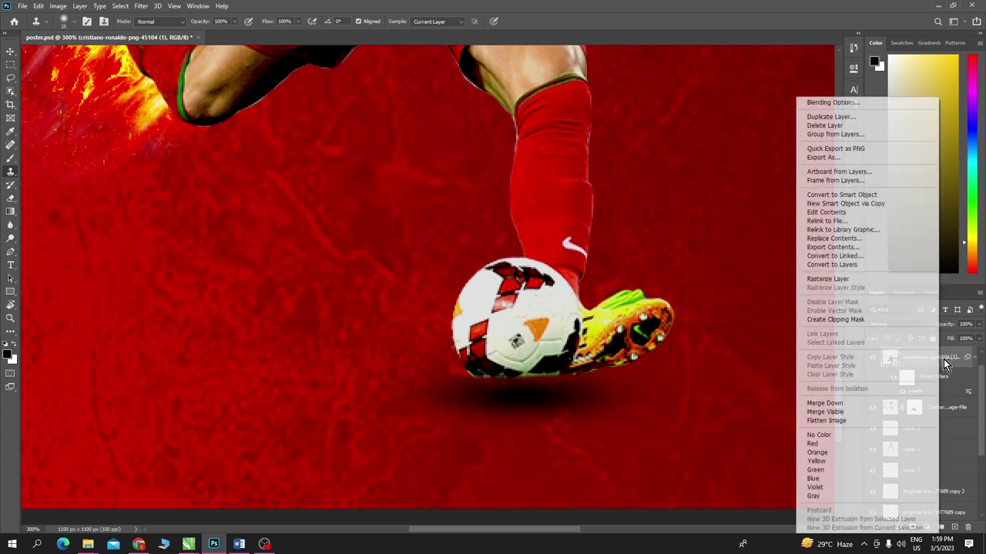
{"action": "left_click", "coordinate": [827, 282]}
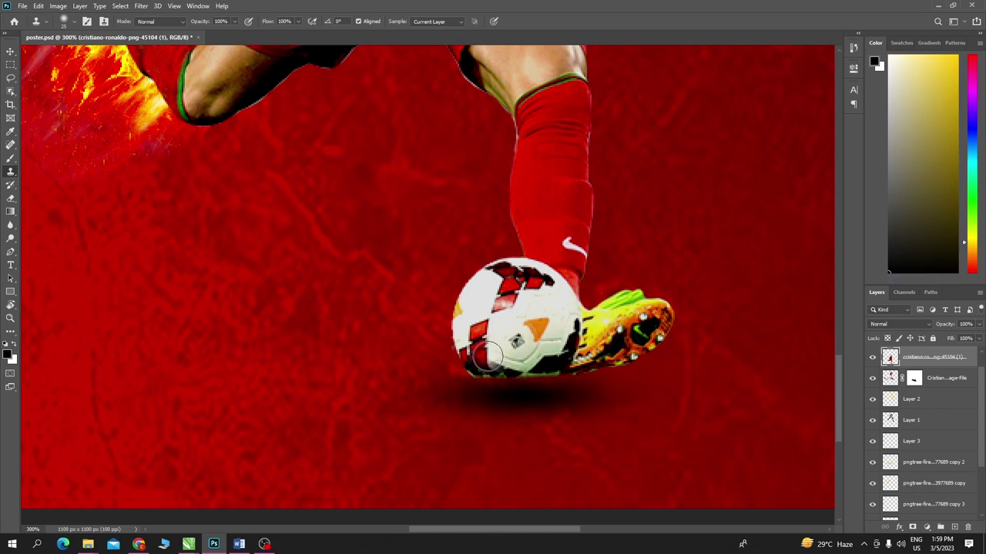
{"action": "key", "text": "bracketleft"}
{"action": "key", "text": "bracketleft"}
{"action": "key", "text": "bracketright"}
{"action": "key", "text": "bracketright"}
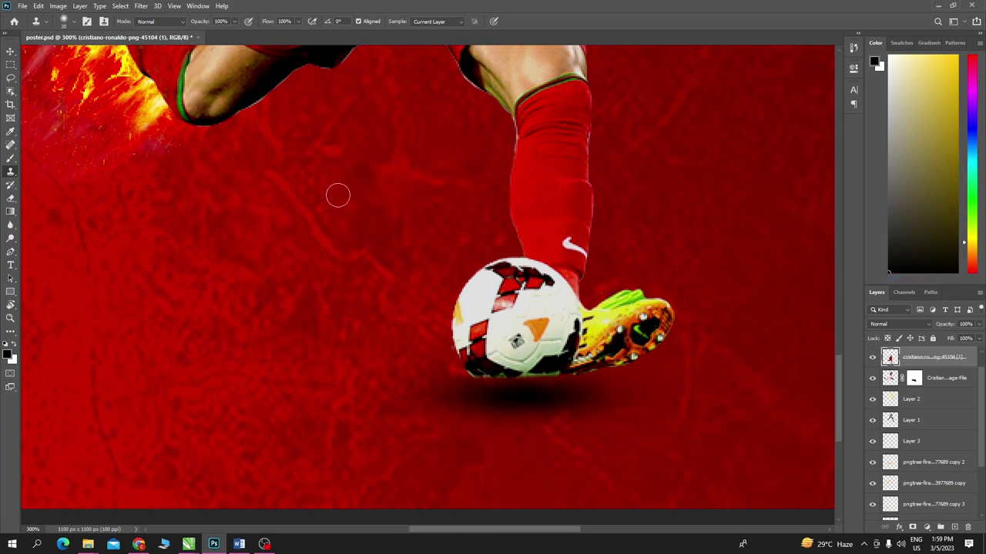
- Set clone brush hardness to about 17% and patch the ball's lower edges with white texture
{"action": "left_click", "coordinate": [66, 25]}
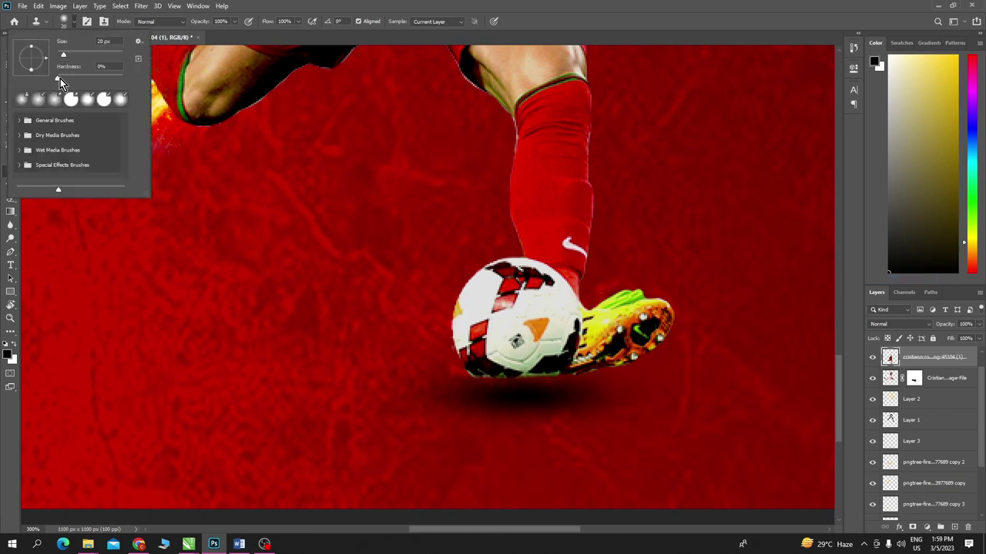
{"action": "left_click_drag", "start_coordinate": [60, 78], "coordinate": [70, 80]}
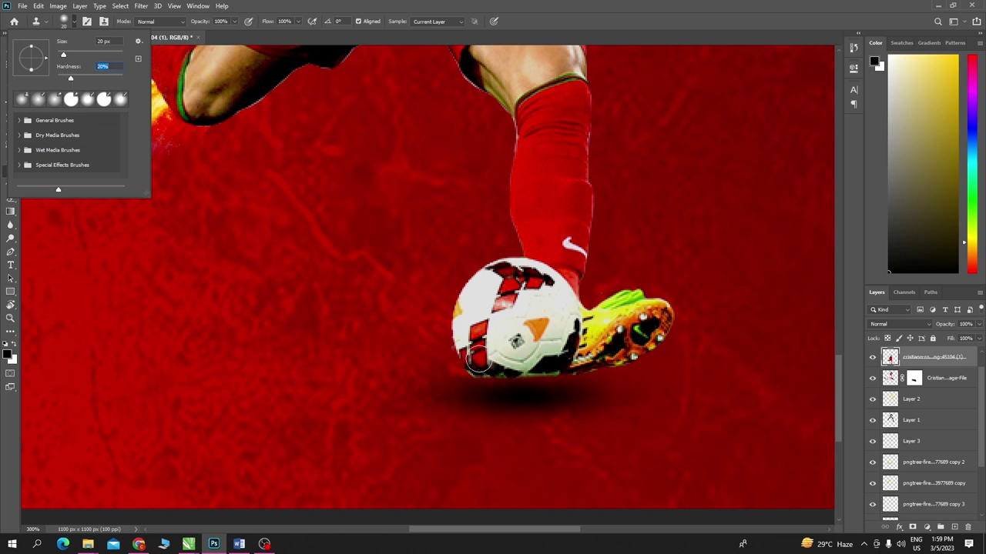
{"action": "key", "text": "Return"}
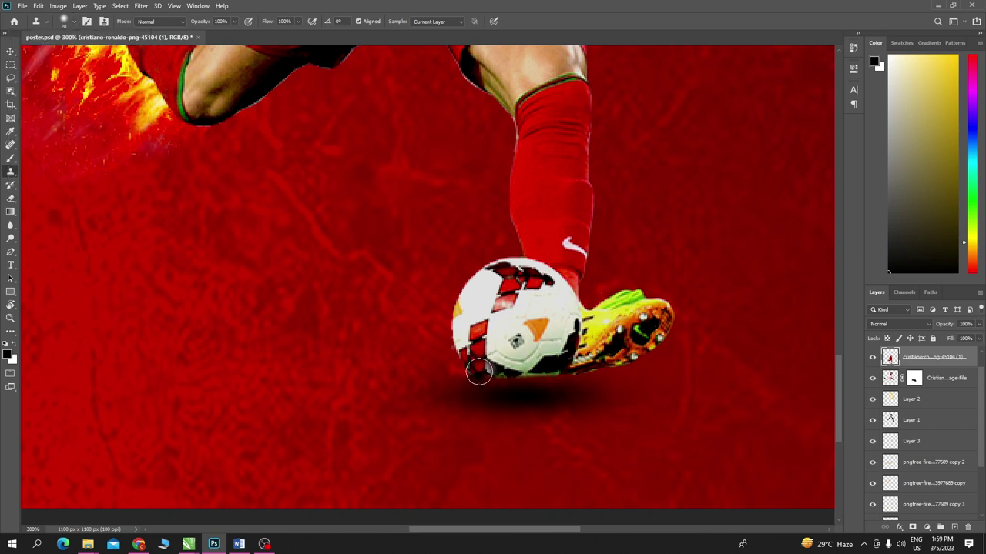
{"action": "mouse_move", "coordinate": [485, 370]}
{"action": "left_mouse_down"}
{"action": "mouse_move", "coordinate": [540, 379]}
{"action": "mouse_move", "coordinate": [505, 381]}
{"action": "mouse_move", "coordinate": [474, 362]}
{"action": "left_mouse_up"}
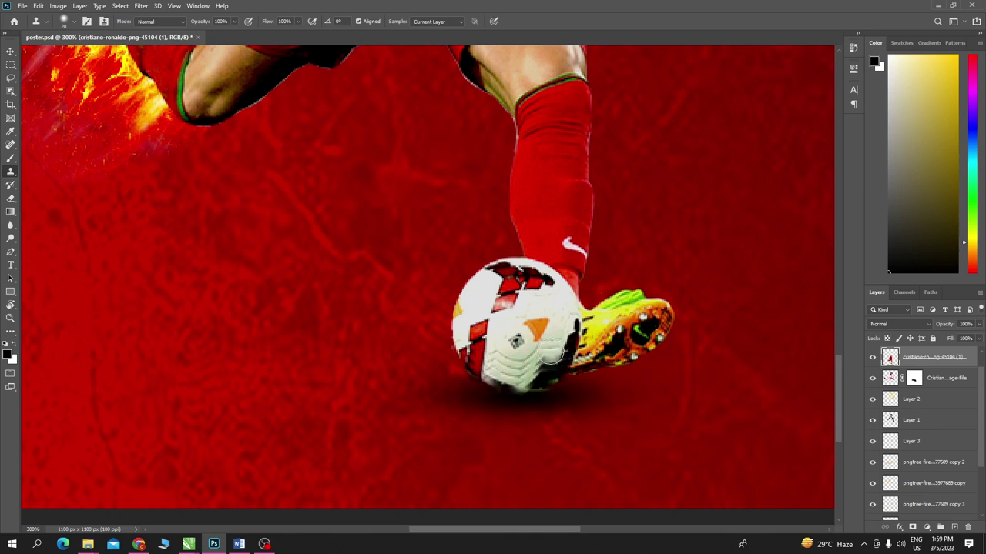
{"action": "mouse_move", "coordinate": [556, 357]}
{"action": "left_mouse_down"}
{"action": "mouse_move", "coordinate": [560, 373]}
{"action": "mouse_move", "coordinate": [549, 374]}
{"action": "left_mouse_up"}
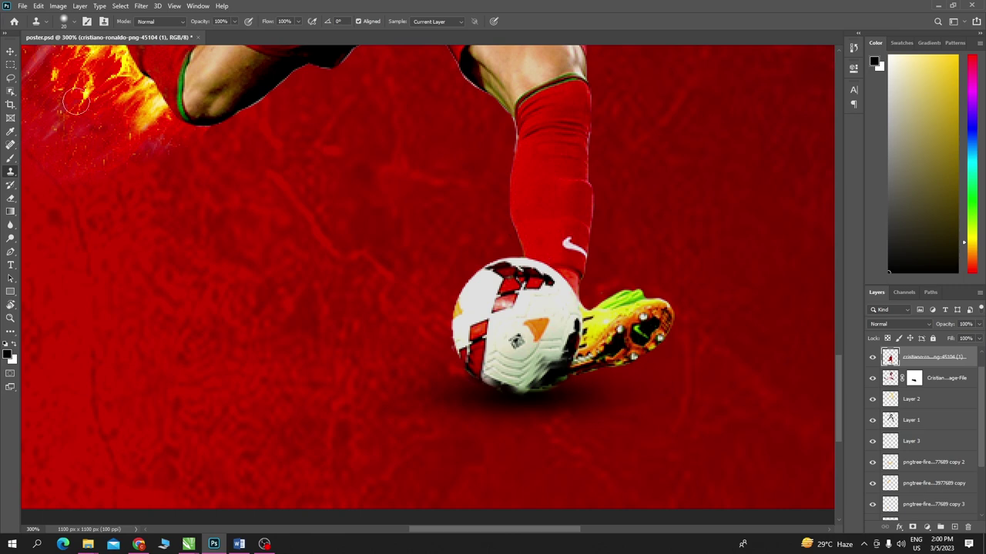
{"action": "left_click", "coordinate": [10, 51]}
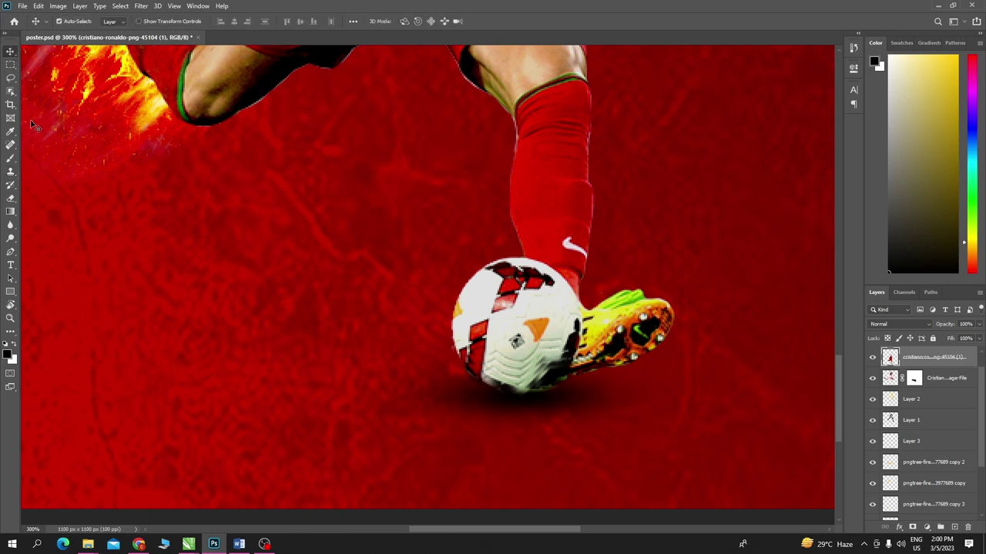
{"action": "left_click", "coordinate": [10, 197]}
{"action": "left_click", "coordinate": [57, 195]}
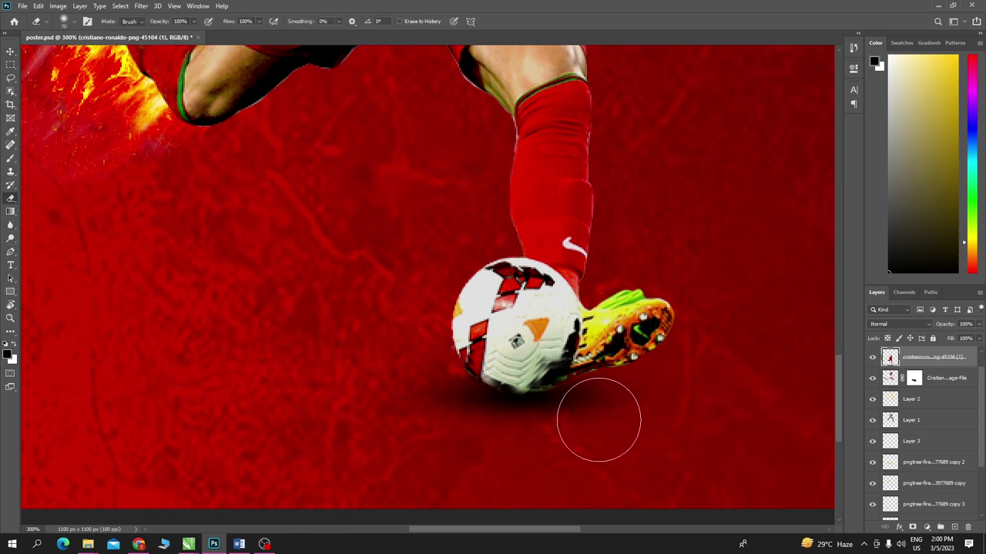
{"action": "key", "text": "bracketleft"}
{"action": "key", "text": "bracketleft"}
{"action": "left_click", "coordinate": [63, 22]}
{"action": "left_click_drag", "start_coordinate": [64, 55], "coordinate": [122, 77]}
{"action": "left_click", "coordinate": [360, 381]}
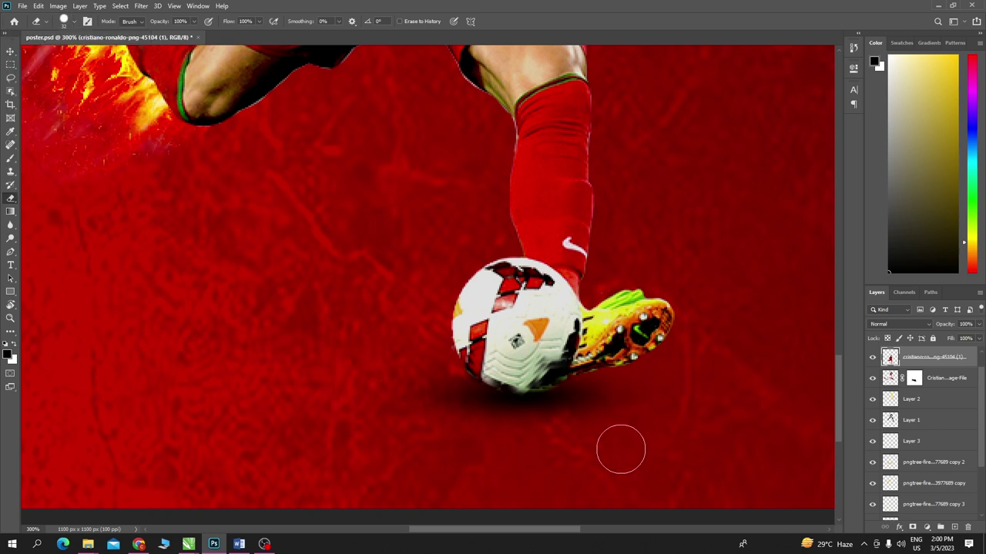
{"action": "key", "text": "bracketleft"}
{"action": "key", "text": "bracketleft"}
{"action": "key", "text": "bracketleft"}
{"action": "key", "text": "v"}
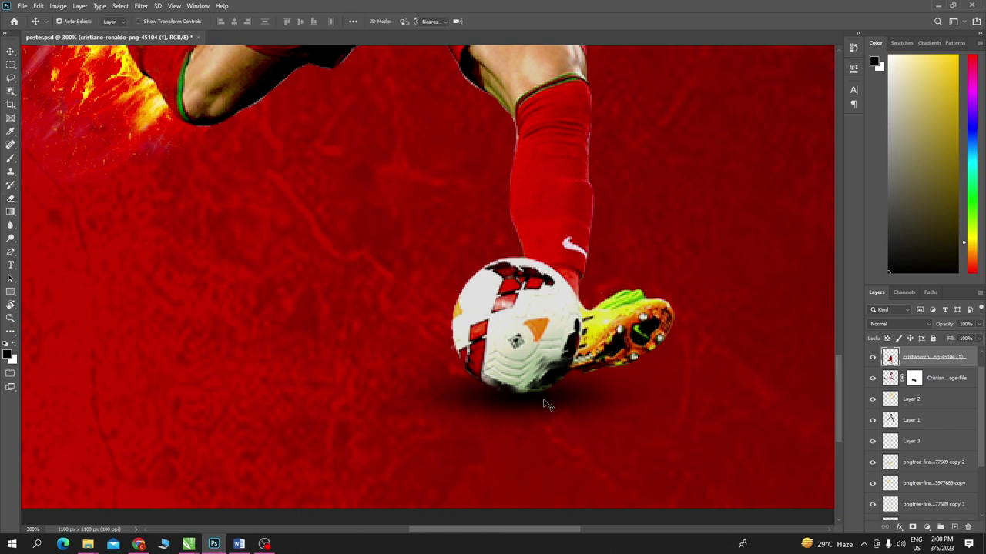
- Nudge the Layer 3 shadow slightly up and to the right
{"action": "key", "text": "ctrl+t"}
{"action": "key", "text": "Return"}
{"action": "left_click", "coordinate": [539, 406], "text": "ctrl"}
{"action": "key", "text": "ctrl+t"}
{"action": "left_click_drag", "start_coordinate": [562, 400], "coordinate": [568, 395]}
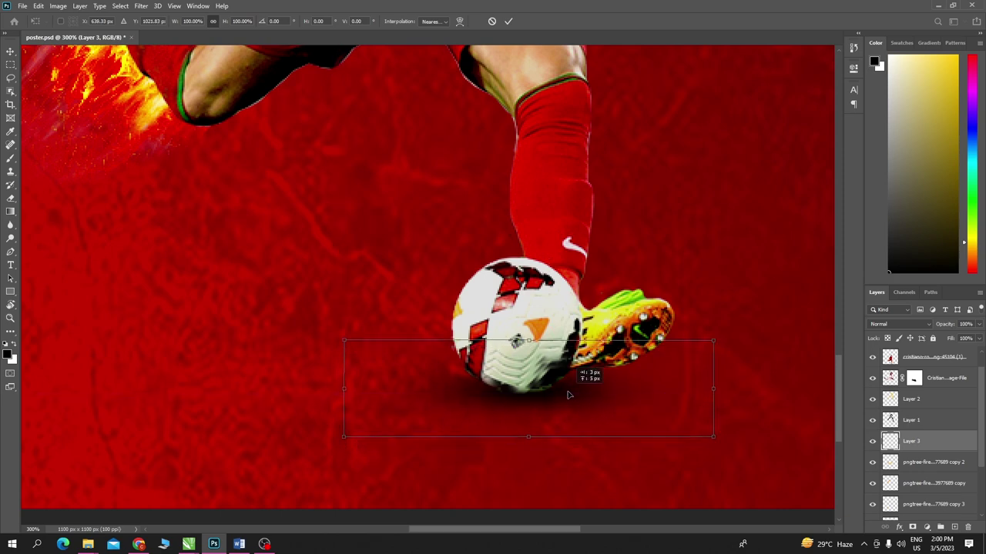
{"action": "key", "text": "Return"}
- Duplicate the shadow and rotate the copy about 23 degrees, shifting it down and right
{"action": "mouse_move", "coordinate": [571, 397]}
{"action": "left_mouse_down"}
{"action": "mouse_move", "coordinate": [555, 399]}
{"action": "mouse_move", "coordinate": [574, 412]}
{"action": "mouse_move", "coordinate": [700, 315]}
{"action": "mouse_move", "coordinate": [748, 209]}
{"action": "mouse_move", "coordinate": [744, 249]}
{"action": "left_mouse_up"}
{"action": "key", "text": "ctrl+t"}
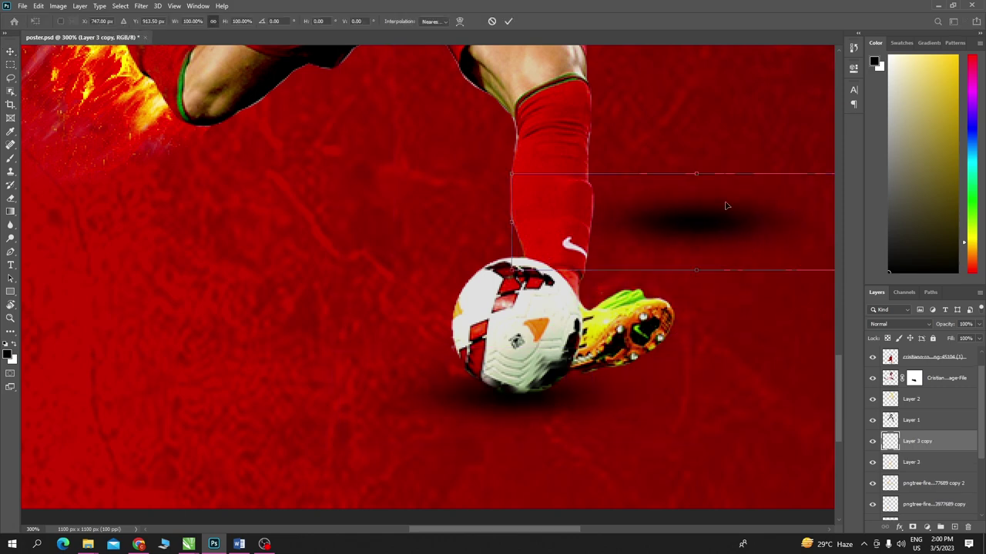
{"action": "left_click_drag", "start_coordinate": [458, 161], "coordinate": [498, 82]}
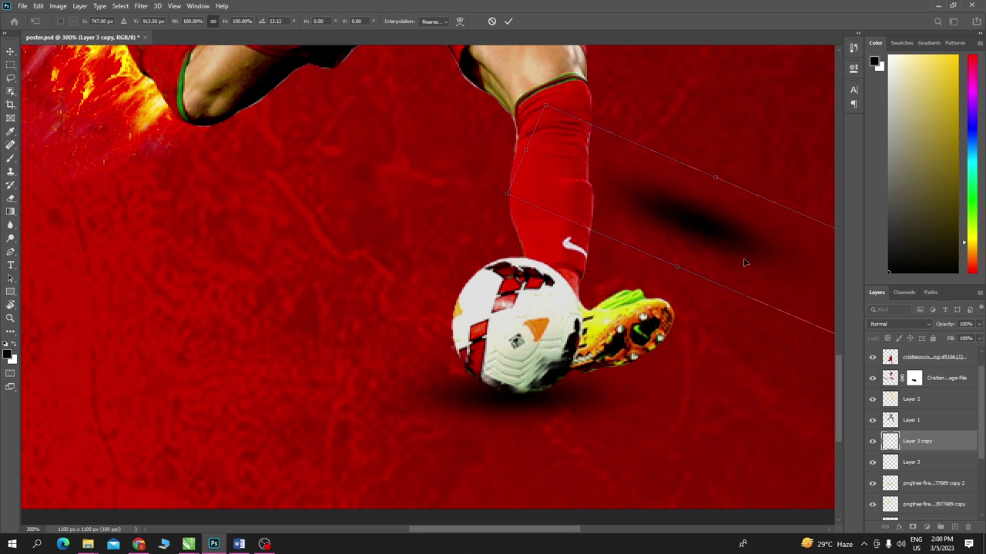
{"action": "mouse_move", "coordinate": [683, 346]}
{"action": "left_mouse_down"}
{"action": "mouse_move", "coordinate": [697, 398]}
{"action": "mouse_move", "coordinate": [689, 424]}
{"action": "left_mouse_up"}
{"action": "key", "text": "Return"}
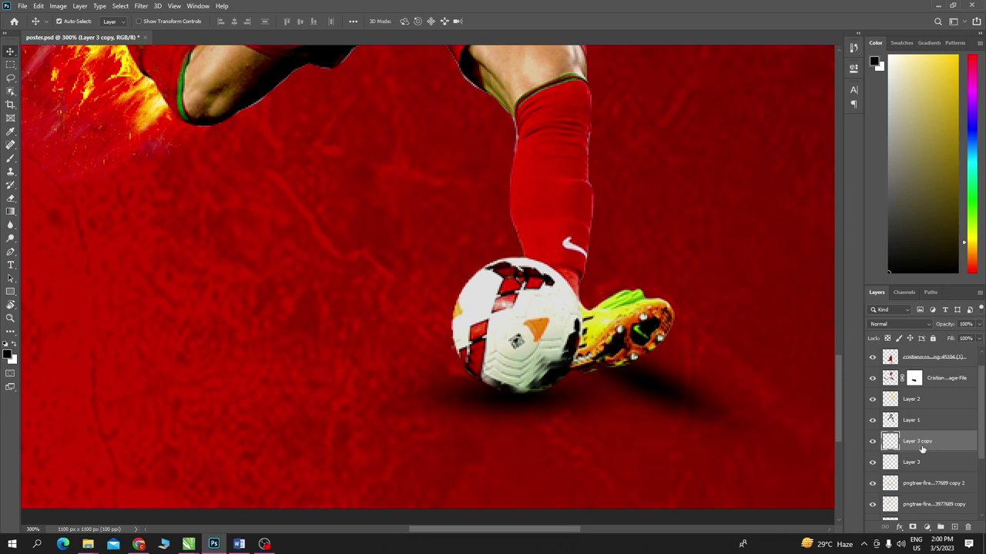
- Stack Layer 3 copy under the top layer and fit it beneath the boot at -12°, about 81%
{"action": "left_click_drag", "start_coordinate": [921, 443], "coordinate": [920, 368]}
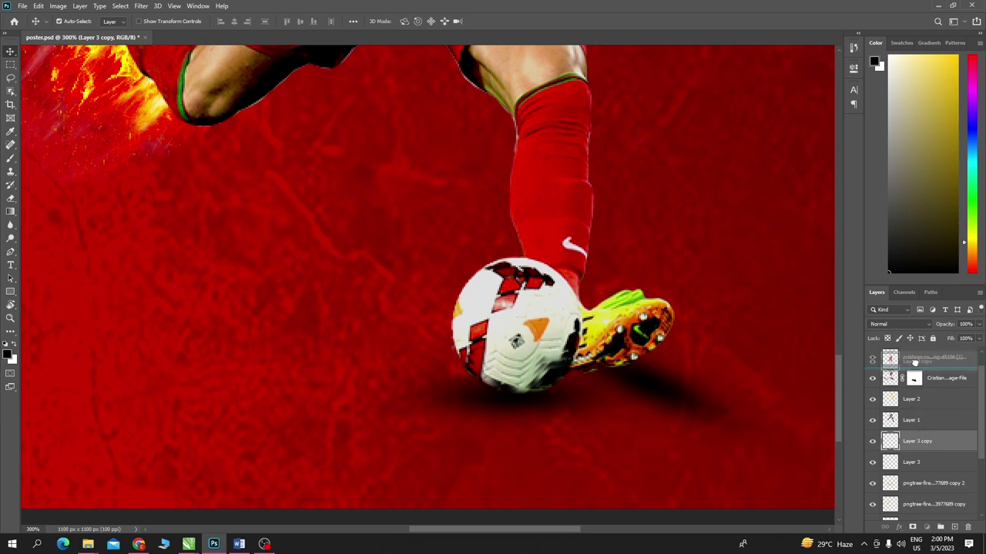
{"action": "mouse_move", "coordinate": [669, 399]}
{"action": "left_mouse_down"}
{"action": "mouse_move", "coordinate": [592, 383]}
{"action": "mouse_move", "coordinate": [605, 377]}
{"action": "left_mouse_up"}
{"action": "key", "text": "ctrl+t"}
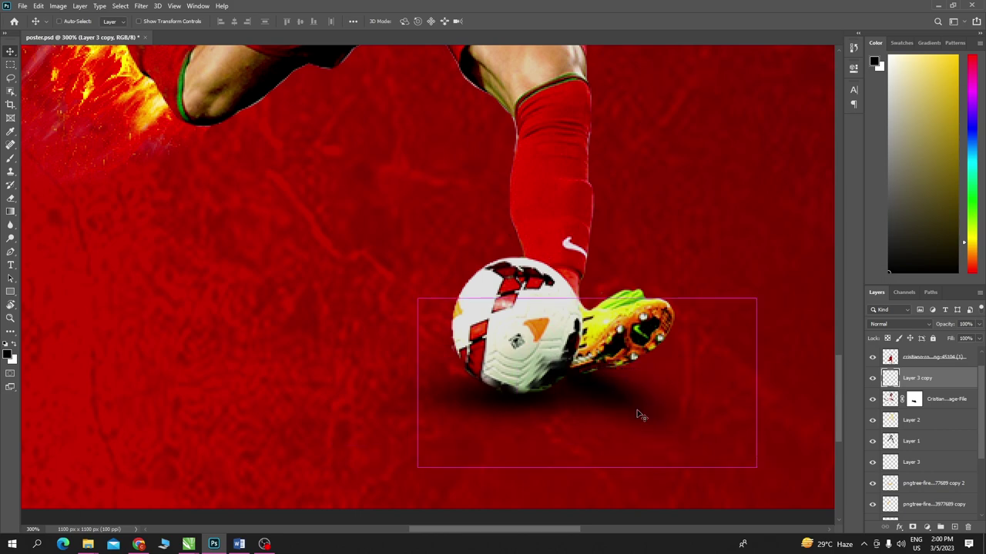
{"action": "mouse_move", "coordinate": [760, 479]}
{"action": "left_mouse_down"}
{"action": "mouse_move", "coordinate": [763, 398]}
{"action": "mouse_move", "coordinate": [674, 382]}
{"action": "left_mouse_up"}
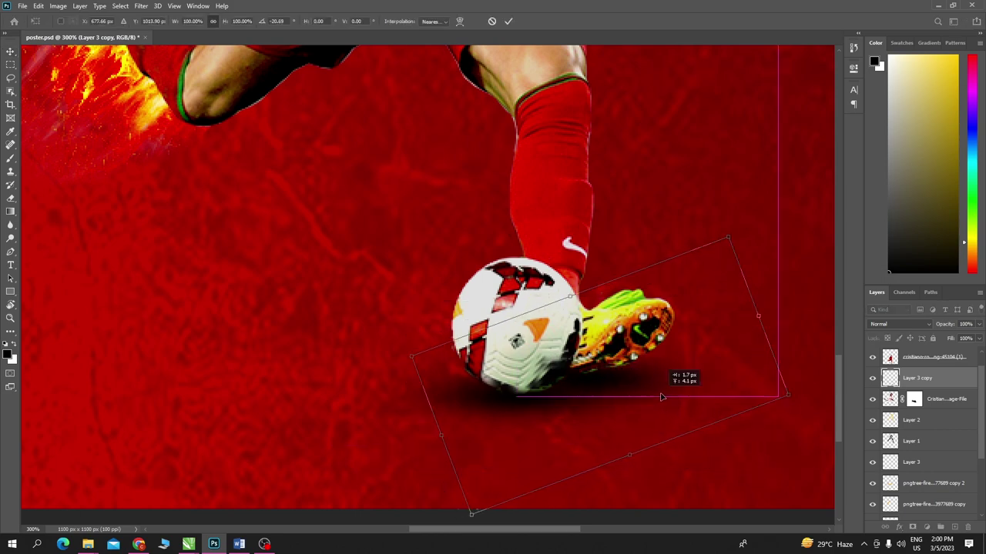
{"action": "mouse_move", "coordinate": [789, 401]}
{"action": "left_mouse_down"}
{"action": "mouse_move", "coordinate": [699, 378]}
{"action": "mouse_move", "coordinate": [681, 395]}
{"action": "left_mouse_up"}
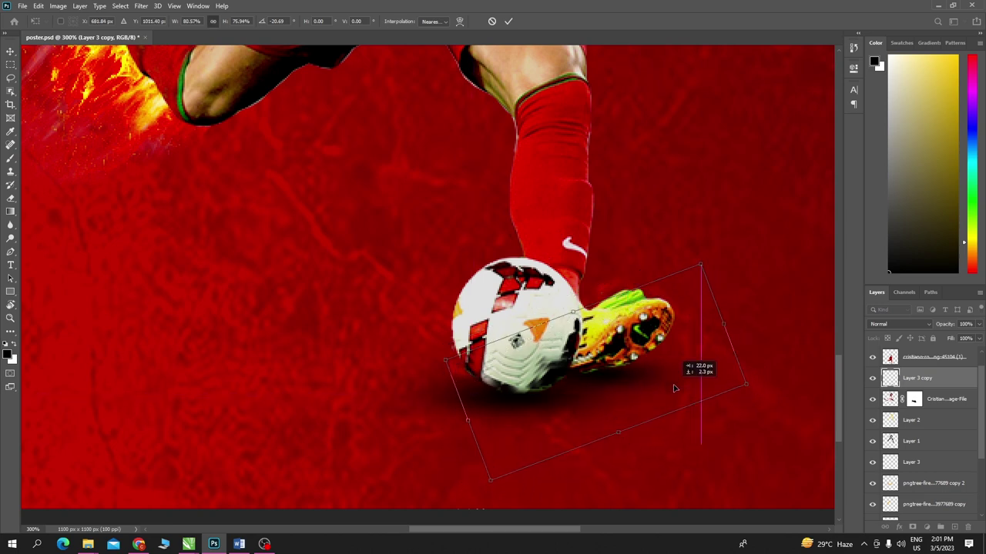
{"action": "left_click_drag", "start_coordinate": [752, 388], "coordinate": [772, 402]}
{"action": "left_click_drag", "start_coordinate": [677, 400], "coordinate": [673, 402]}
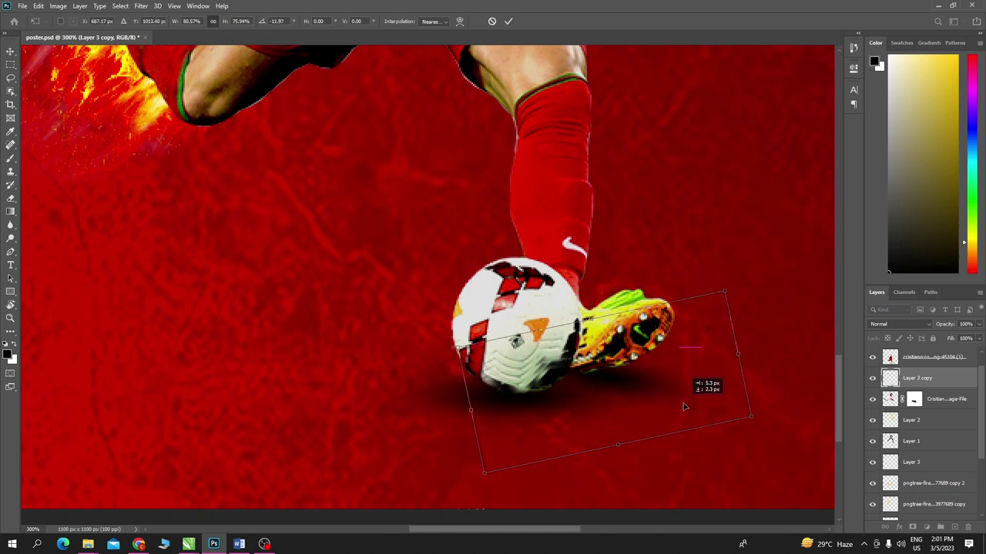
{"action": "key", "text": "Return"}
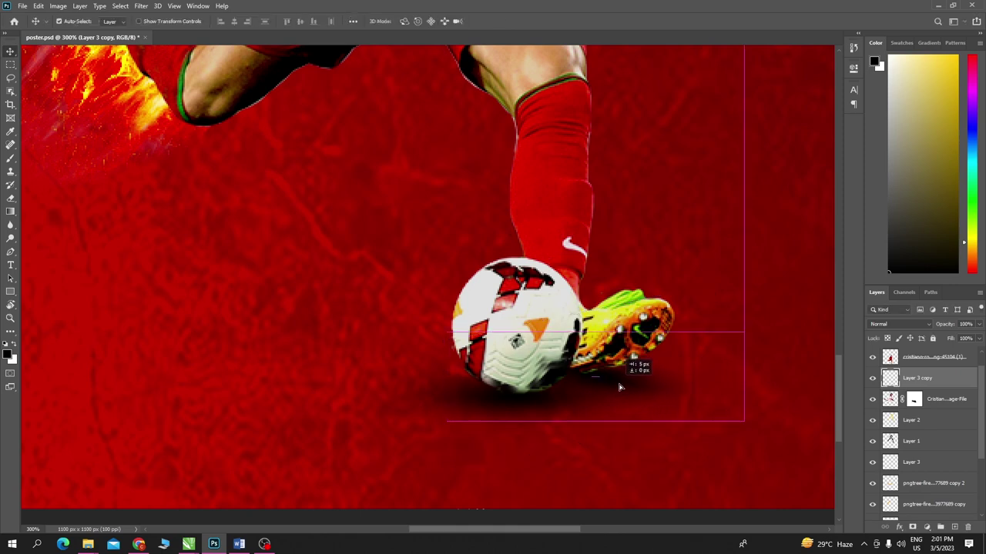
{"action": "mouse_move", "coordinate": [612, 383]}
{"action": "left_mouse_down"}
{"action": "mouse_move", "coordinate": [647, 396]}
{"action": "mouse_move", "coordinate": [647, 371]}
{"action": "left_mouse_up"}
- Widen the ground shadow layer to the right with Free Transform
{"action": "scroll", "coordinate": [716, 442], "scroll_direction": "down", "scroll_amount": 2}
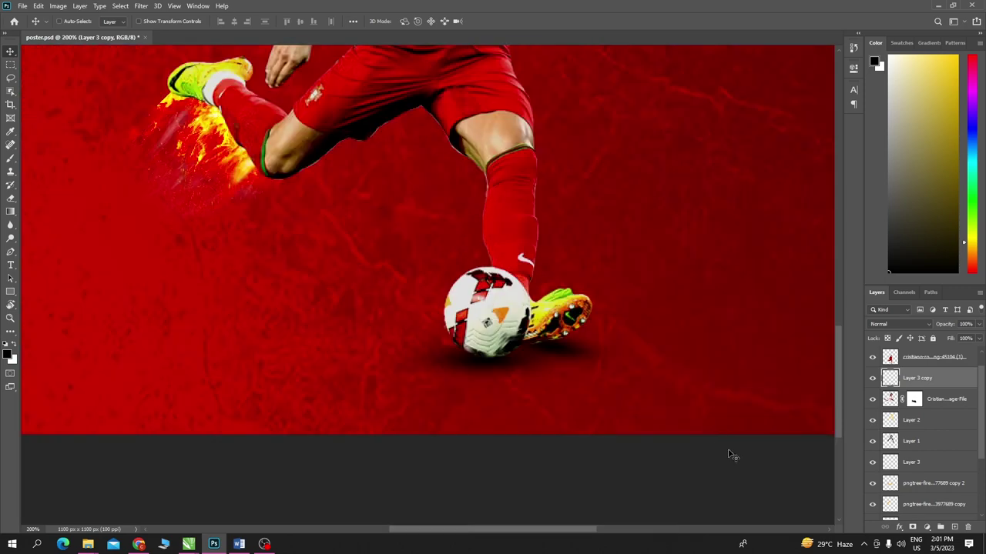
{"action": "scroll", "coordinate": [693, 439], "scroll_direction": "down", "scroll_amount": 1}
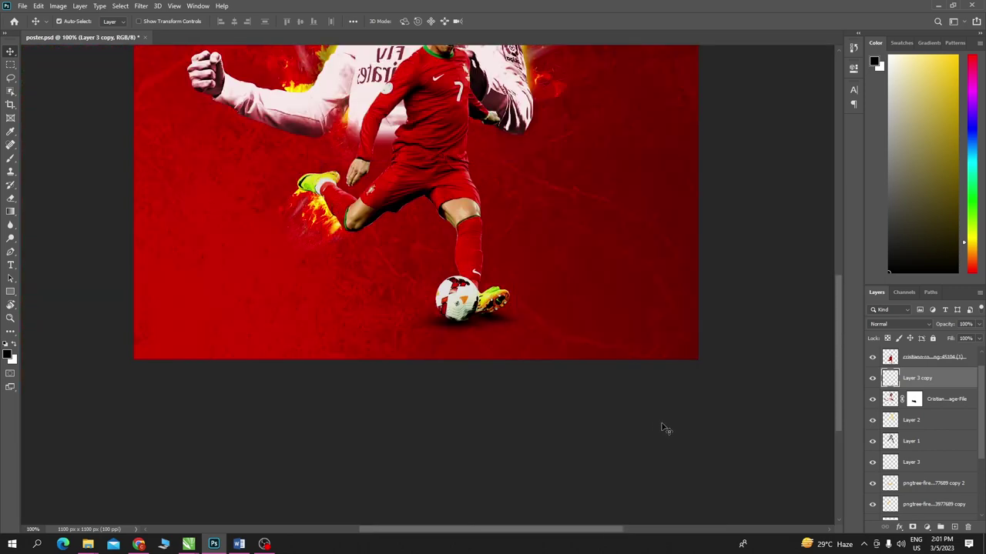
{"action": "key", "text": "ctrl+t"}
{"action": "mouse_move", "coordinate": [535, 319]}
{"action": "left_mouse_down"}
{"action": "mouse_move", "coordinate": [559, 319]}
{"action": "mouse_move", "coordinate": [557, 296]}
{"action": "mouse_move", "coordinate": [553, 327]}
{"action": "left_mouse_up"}
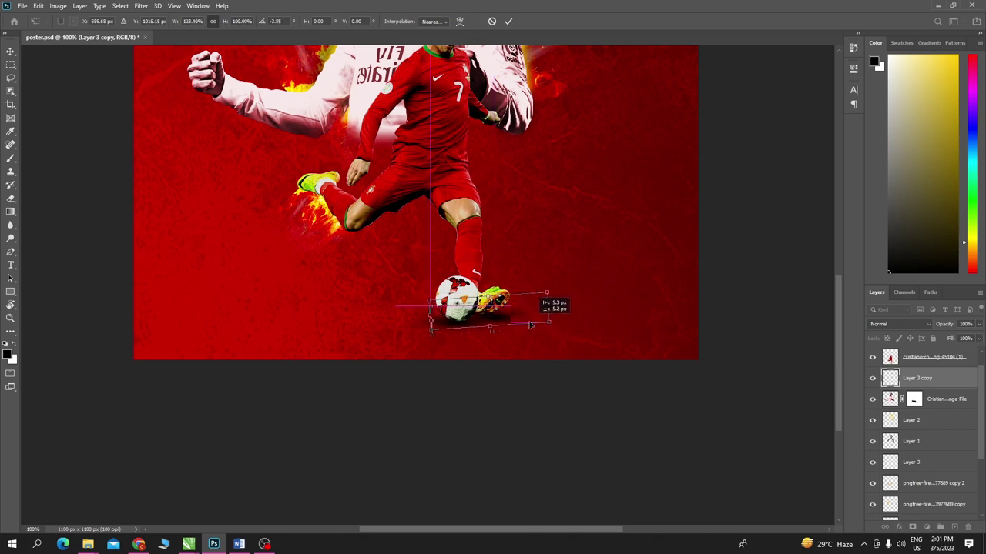
{"action": "key", "text": "Return"}
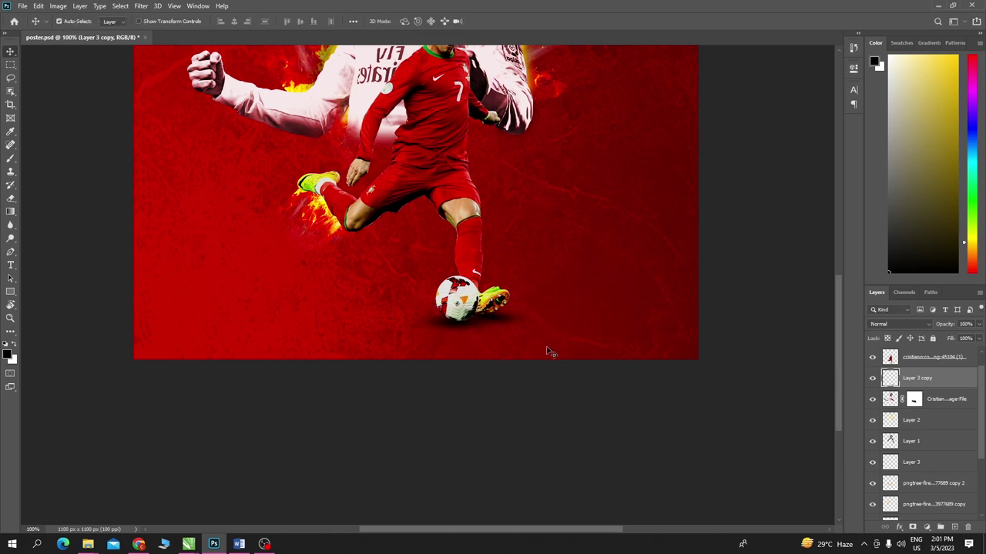
- Try painting a dark soft shadow under the ball with a small brush, then undo it
{"action": "key", "text": "b"}
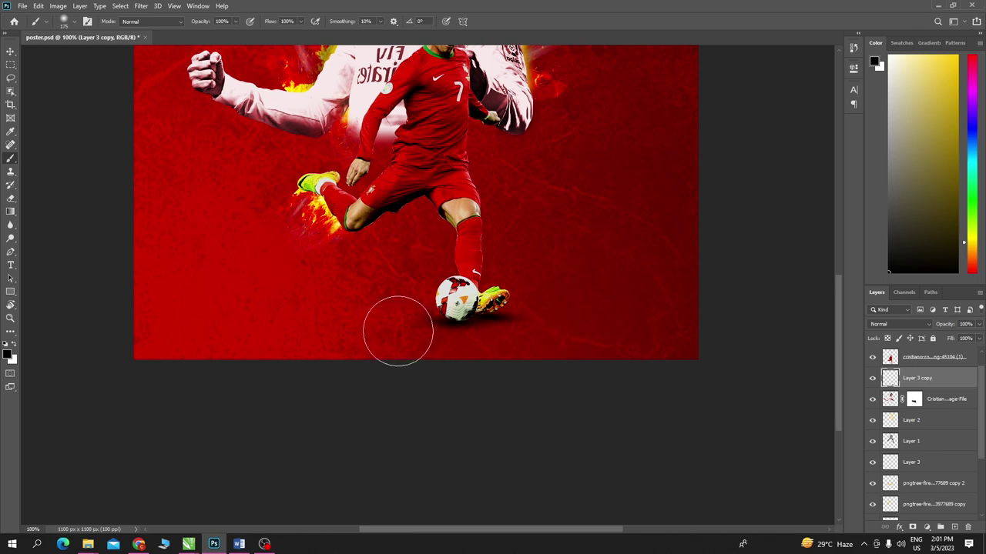
{"action": "key", "text": "bracketleft"}
{"action": "key", "text": "bracketleft"}
{"action": "key", "text": "bracketleft"}
{"action": "left_click_drag", "start_coordinate": [405, 326], "coordinate": [422, 318]}
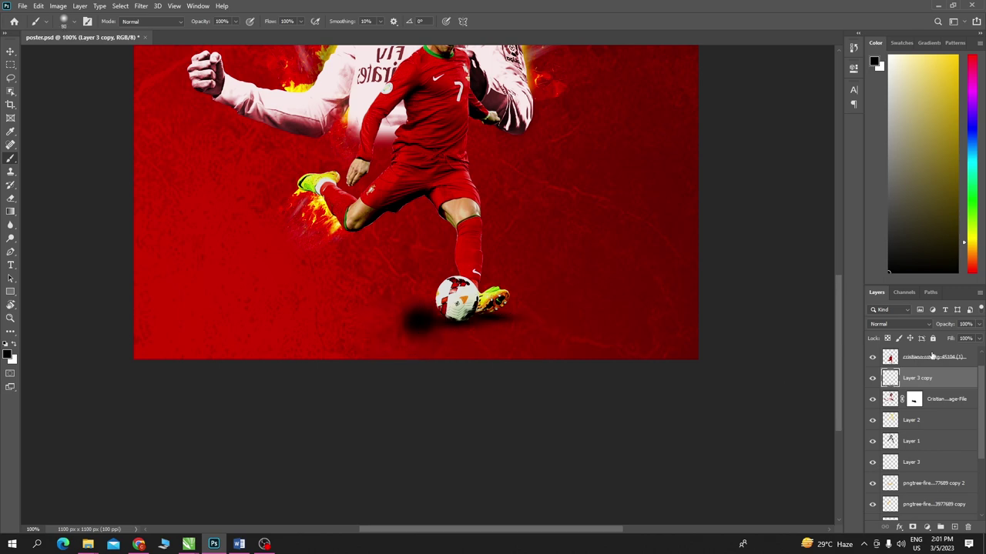
{"action": "key", "text": "ctrl+z"}
{"action": "key", "text": "e"}
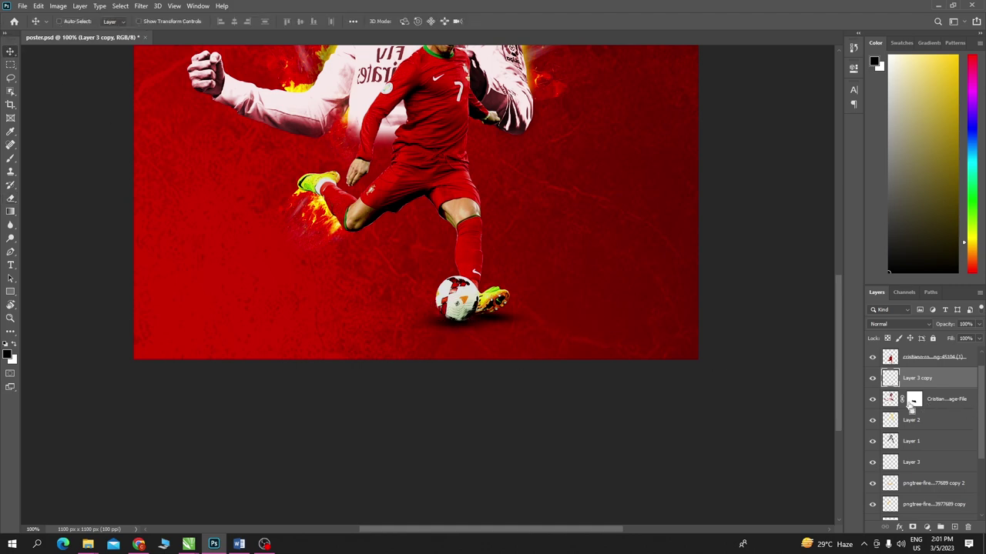
- Nudge the boot shadow, then move the ground shadow beneath the ball and flatten its height
{"action": "key", "text": "ctrl+t"}
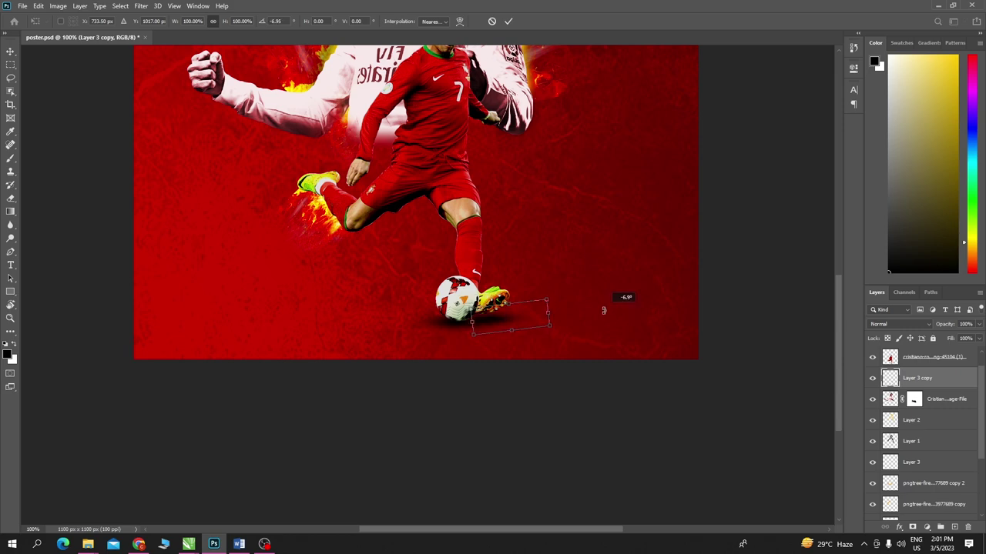
{"action": "key", "text": "Return"}
{"action": "left_click_drag", "start_coordinate": [504, 323], "coordinate": [510, 321]}
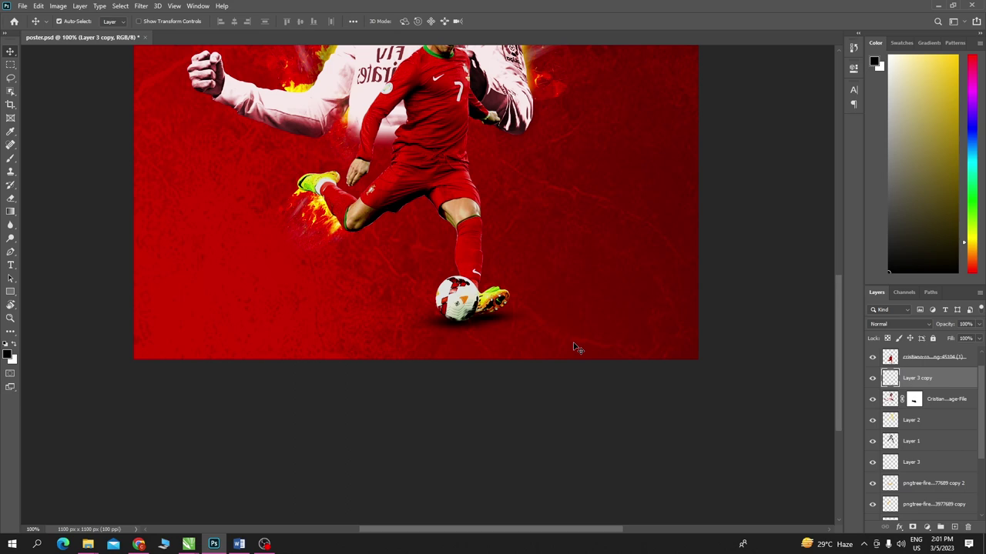
{"action": "left_click_drag", "start_coordinate": [445, 327], "coordinate": [448, 334]}
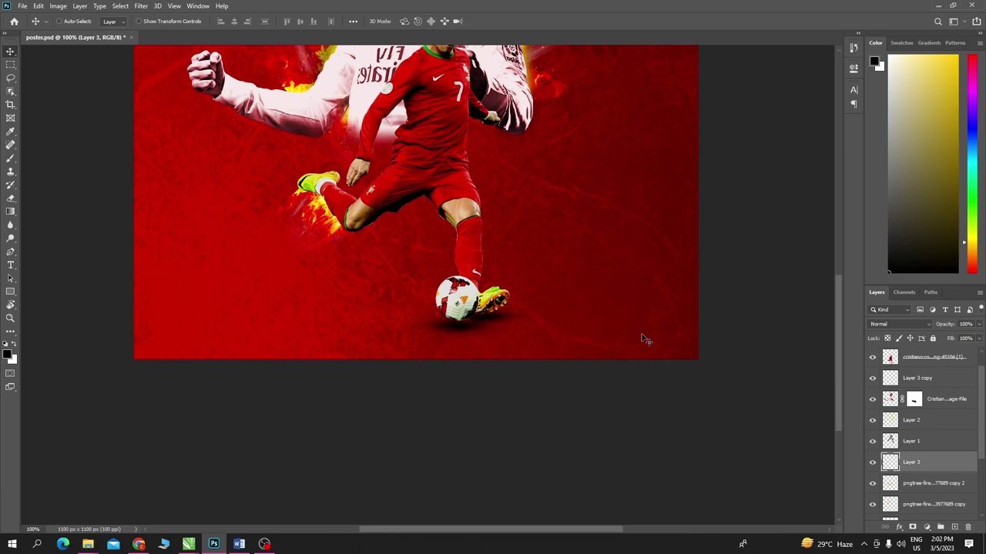
{"action": "key", "text": "ctrl+t"}
{"action": "left_click_drag", "start_coordinate": [459, 343], "coordinate": [459, 331]}
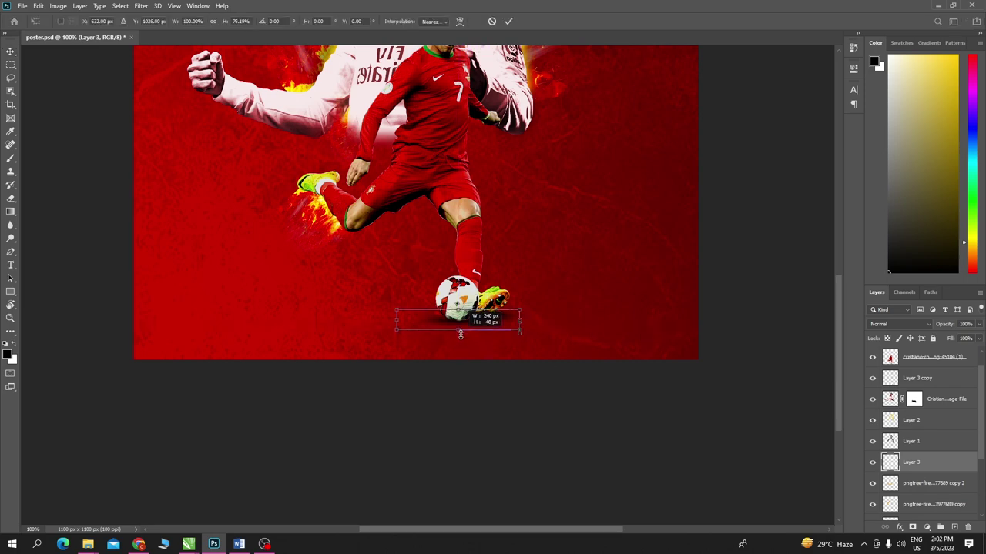
{"action": "key", "text": "Return"}
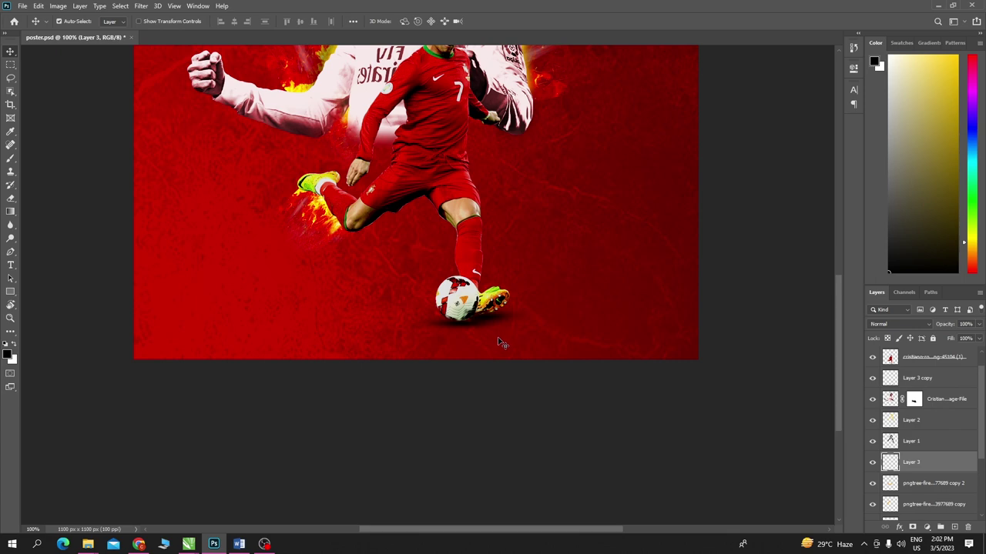
- Fit the whole poster in the window and save poster.psd
{"action": "key", "text": "ctrl+0"}
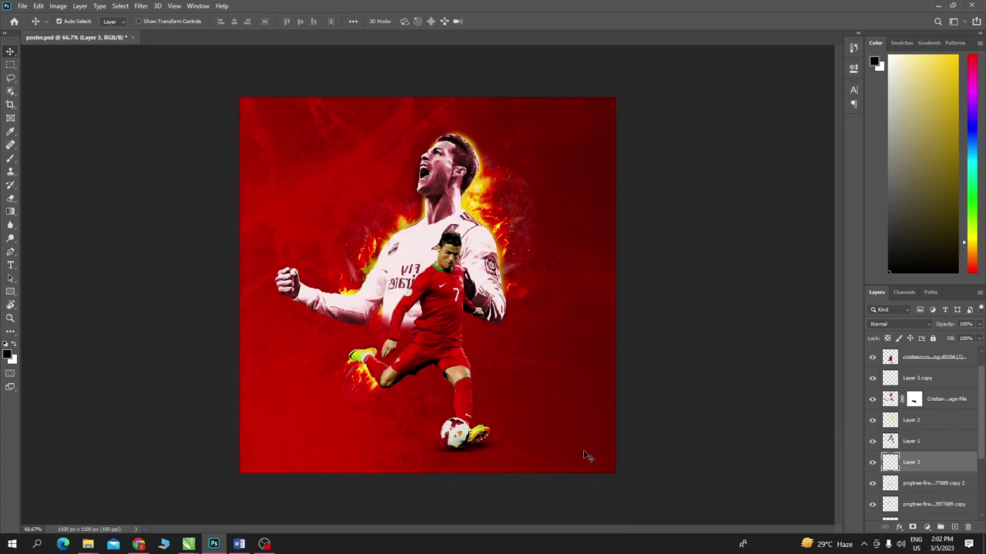
{"action": "left_click", "coordinate": [505, 447]}
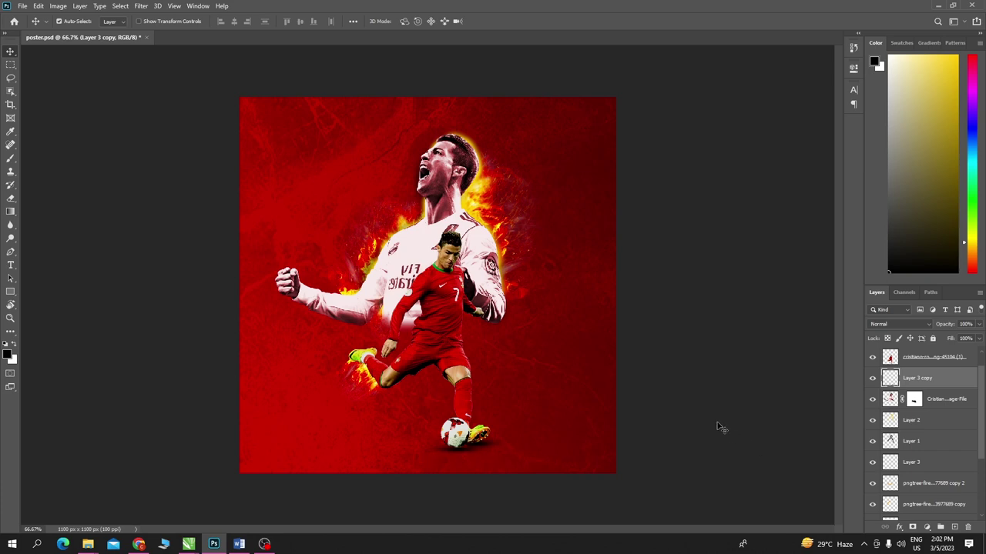
{"action": "key", "text": "ctrl+s"}
{"action": "left_click", "coordinate": [460, 336]}
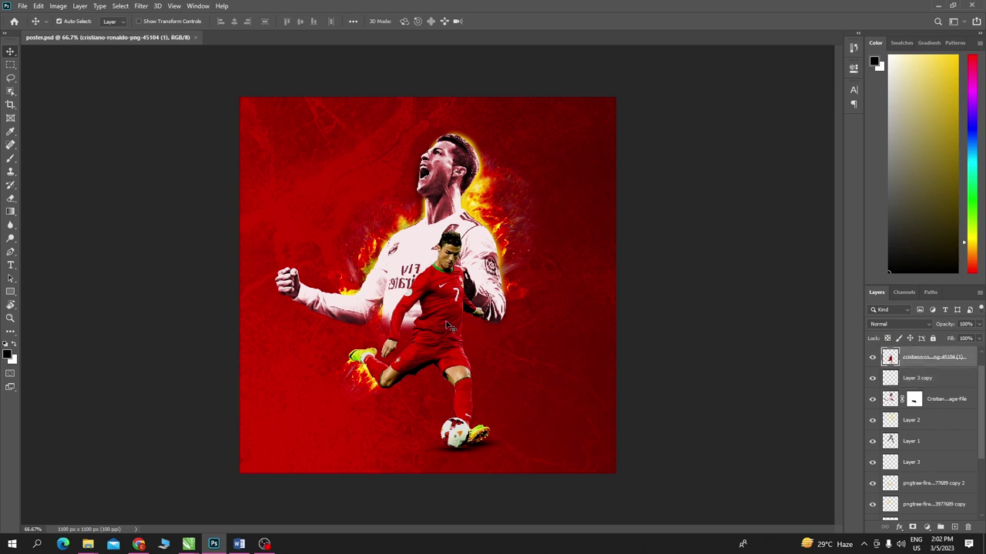
- Give the kicking Ronaldo layer a drop shadow with 47% opacity, distance 7, spread 21 and size 24
{"action": "left_click", "coordinate": [899, 527]}
{"action": "left_click", "coordinate": [905, 526]}
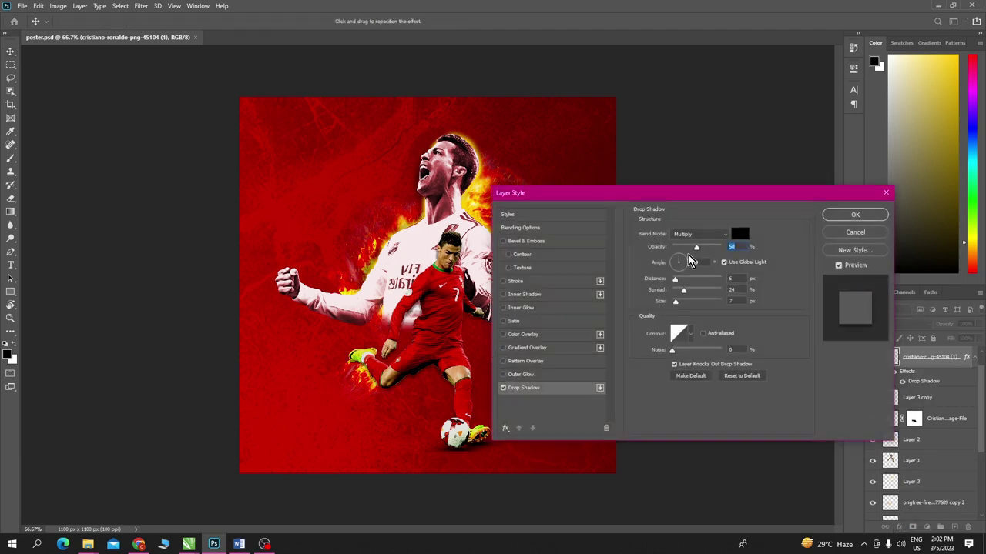
{"action": "mouse_move", "coordinate": [696, 248]}
{"action": "left_mouse_down"}
{"action": "mouse_move", "coordinate": [722, 248]}
{"action": "mouse_move", "coordinate": [699, 248]}
{"action": "mouse_move", "coordinate": [710, 250]}
{"action": "mouse_move", "coordinate": [695, 251]}
{"action": "mouse_move", "coordinate": [669, 279]}
{"action": "mouse_move", "coordinate": [691, 295]}
{"action": "mouse_move", "coordinate": [680, 307]}
{"action": "left_mouse_up"}
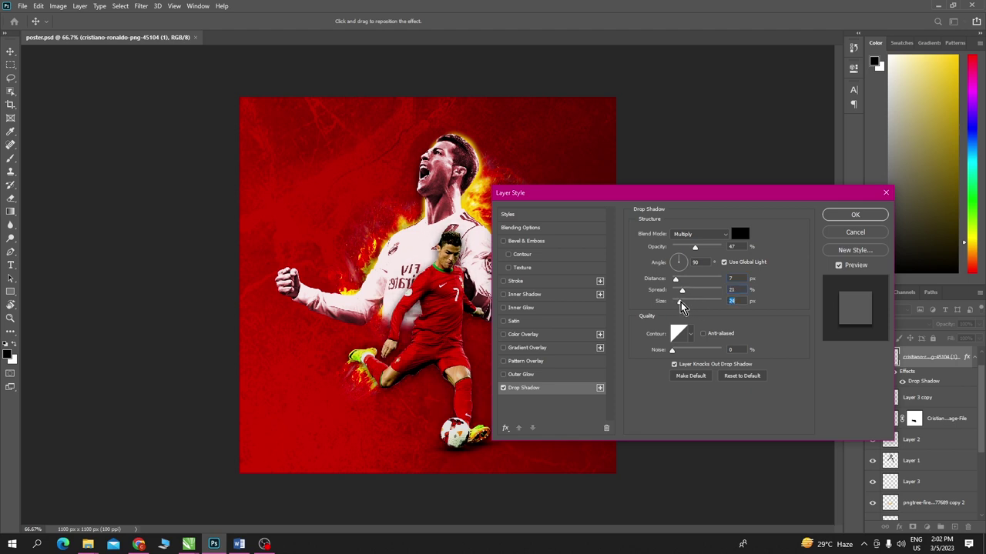
{"action": "mouse_move", "coordinate": [681, 306]}
{"action": "left_mouse_down"}
{"action": "mouse_move", "coordinate": [676, 280]}
{"action": "mouse_move", "coordinate": [691, 292]}
{"action": "mouse_move", "coordinate": [682, 293]}
{"action": "left_mouse_up"}
{"action": "left_click", "coordinate": [855, 215]}
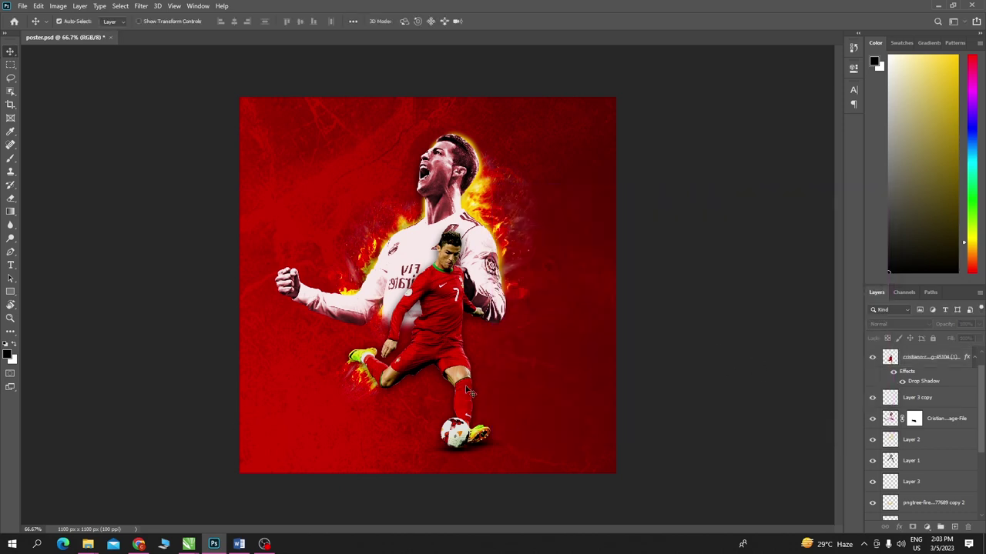
- Load the kicking player's outline as a selection and add it as a mask on the top cristiano layer
{"action": "key", "text": "ctrl+plus"}
{"action": "key", "text": "ctrl+plus"}
{"action": "scroll", "coordinate": [457, 241], "scroll_direction": "down", "scroll_amount": 2}
{"action": "scroll", "coordinate": [458, 241], "scroll_direction": "down", "scroll_amount": 2}
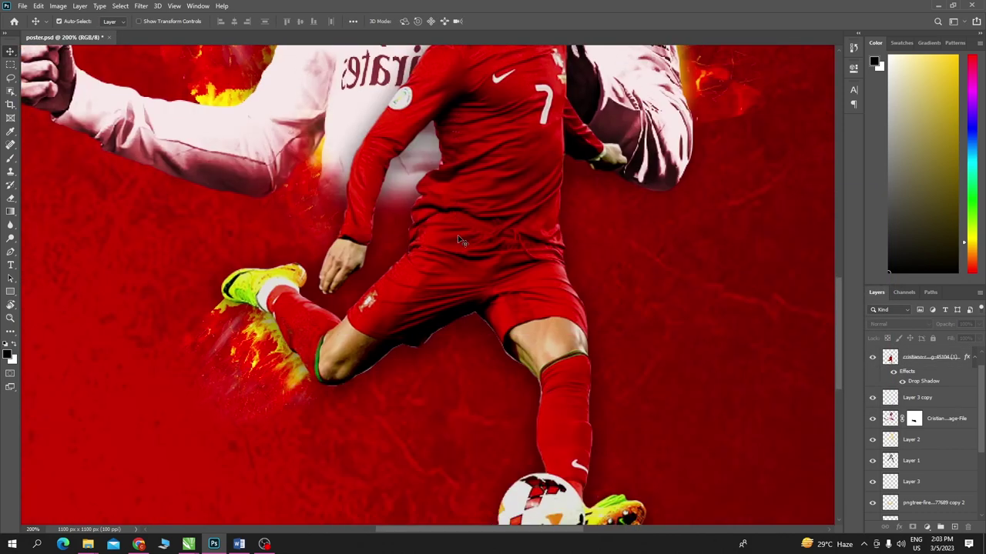
{"action": "key", "text": "ctrl+plus"}
{"action": "key", "text": "ctrl+plus"}
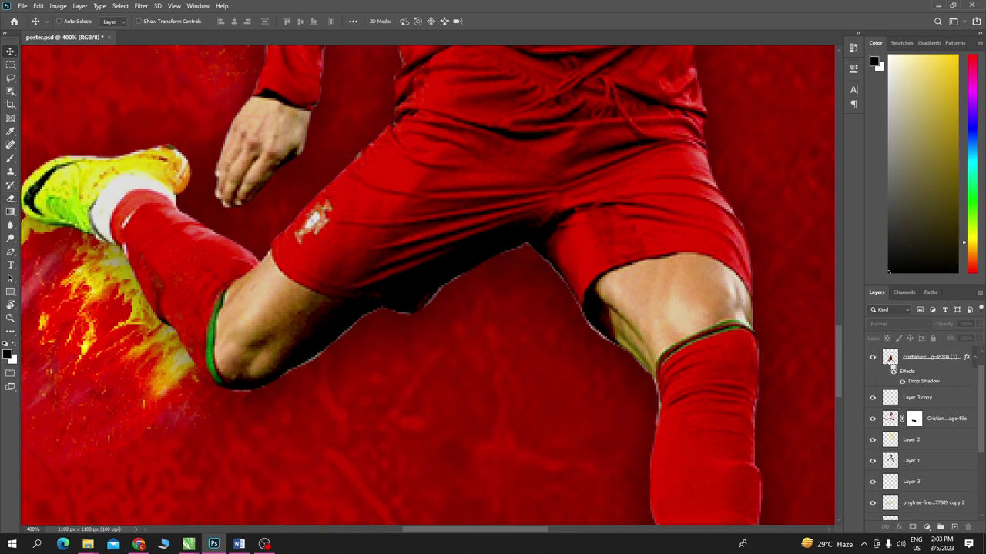
{"action": "left_click", "coordinate": [891, 364], "text": "ctrl"}
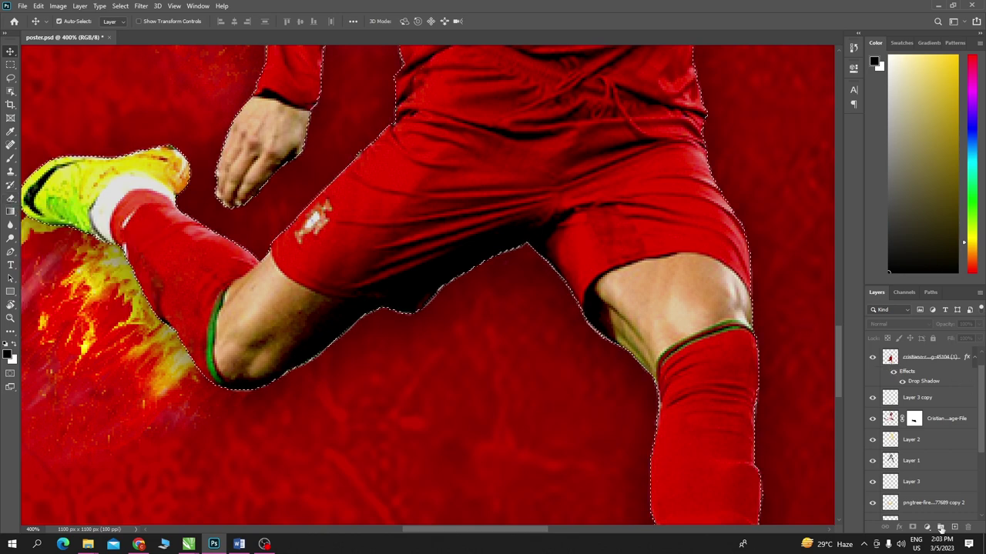
{"action": "left_click", "coordinate": [932, 357]}
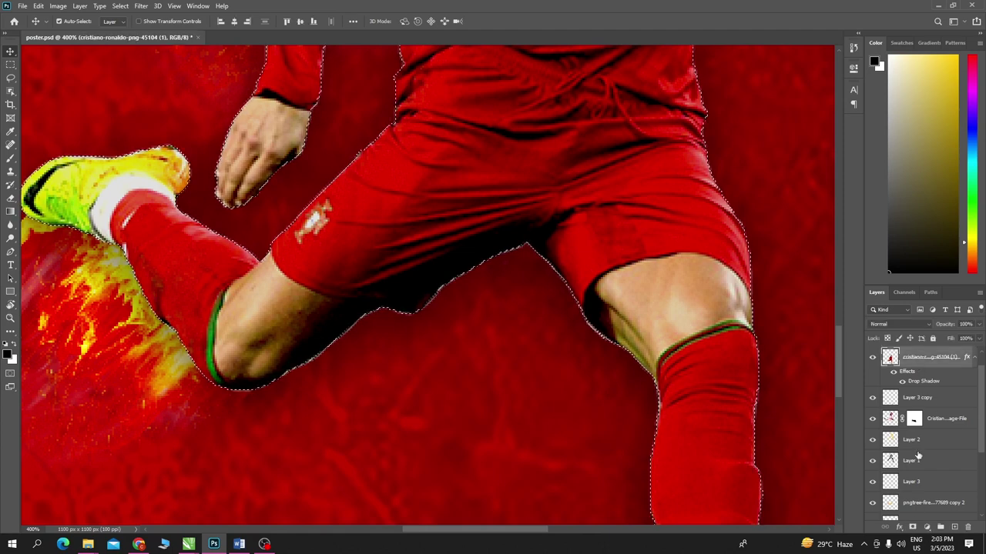
{"action": "left_click", "coordinate": [912, 530]}
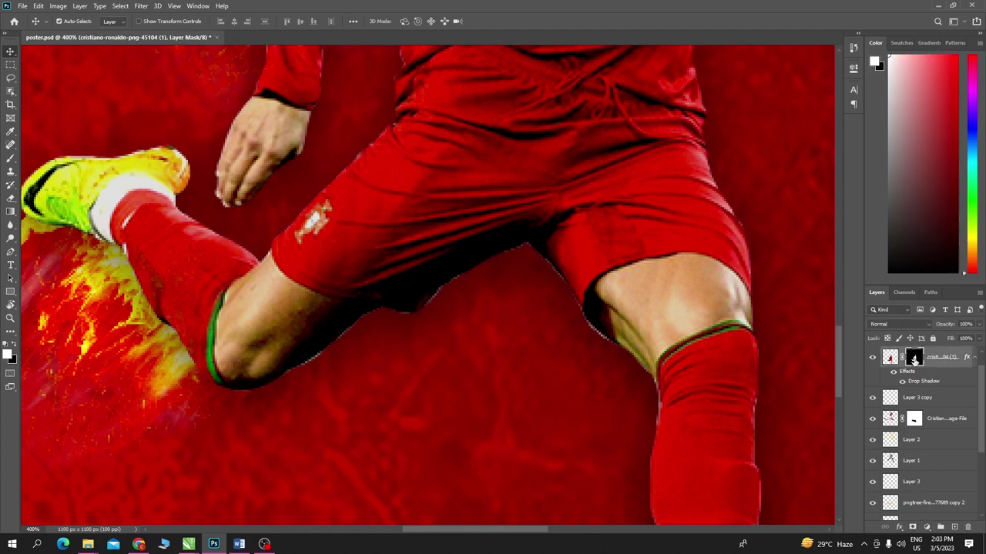
{"action": "key", "text": "ctrl+minus"}
{"action": "key", "text": "ctrl+minus"}
{"action": "key", "text": "ctrl+minus"}
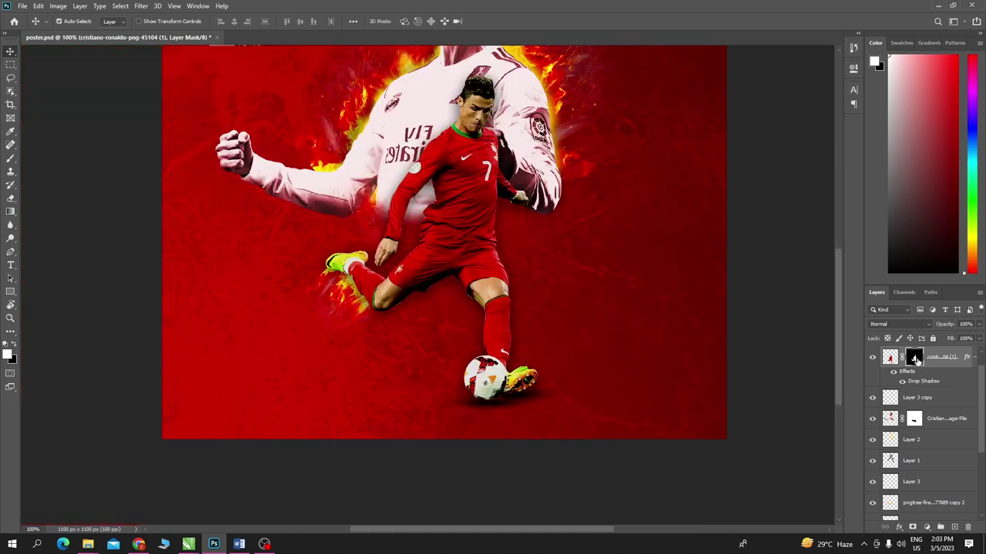
- In Select and Mask, widen the radius, add feather, raise contrast and shift the player's mask edge outward
{"action": "double_click", "coordinate": [914, 358]}
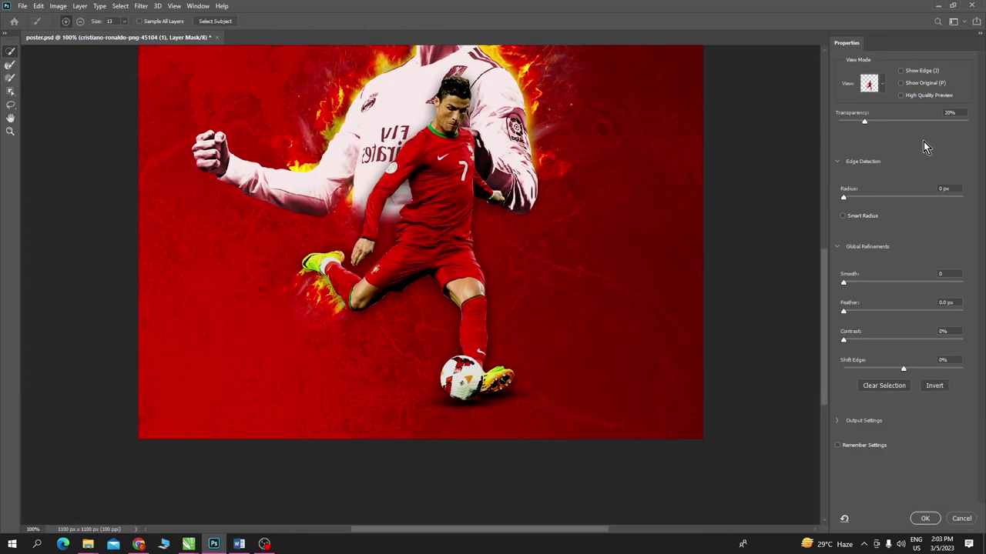
{"action": "left_click", "coordinate": [845, 199]}
{"action": "mouse_move", "coordinate": [883, 198]}
{"action": "left_mouse_down"}
{"action": "mouse_move", "coordinate": [918, 199]}
{"action": "mouse_move", "coordinate": [886, 198]}
{"action": "left_mouse_up"}
{"action": "mouse_move", "coordinate": [844, 312]}
{"action": "left_mouse_down"}
{"action": "mouse_move", "coordinate": [925, 311]}
{"action": "mouse_move", "coordinate": [859, 312]}
{"action": "mouse_move", "coordinate": [914, 313]}
{"action": "left_mouse_up"}
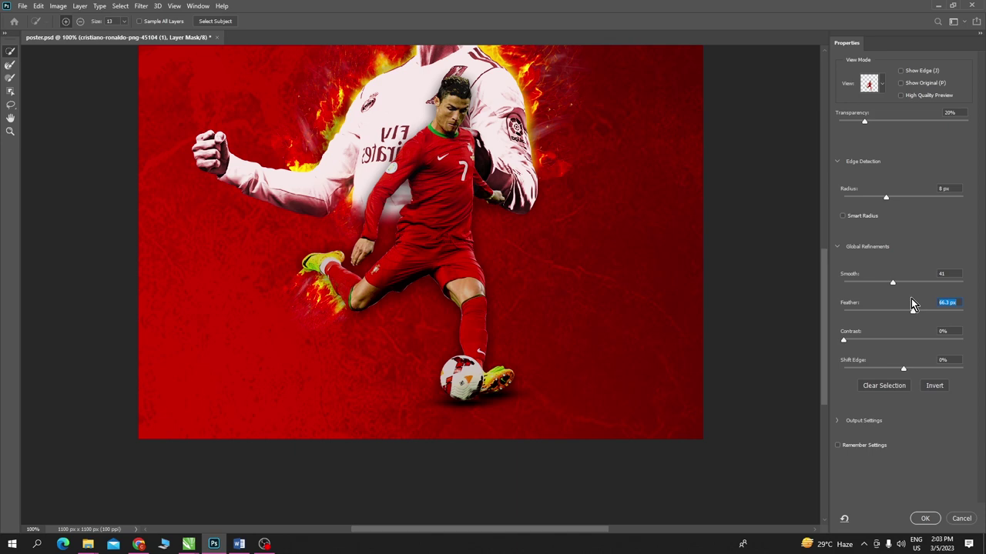
{"action": "mouse_move", "coordinate": [844, 339]}
{"action": "left_mouse_down"}
{"action": "mouse_move", "coordinate": [906, 341]}
{"action": "mouse_move", "coordinate": [872, 340]}
{"action": "left_mouse_up"}
{"action": "left_click_drag", "start_coordinate": [904, 370], "coordinate": [984, 371]}
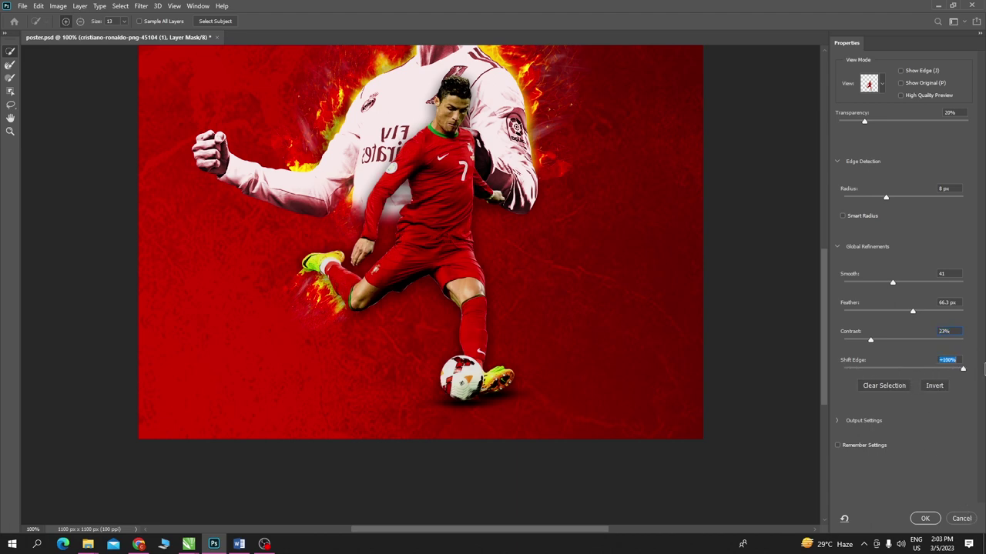
{"action": "left_click", "coordinate": [972, 517]}
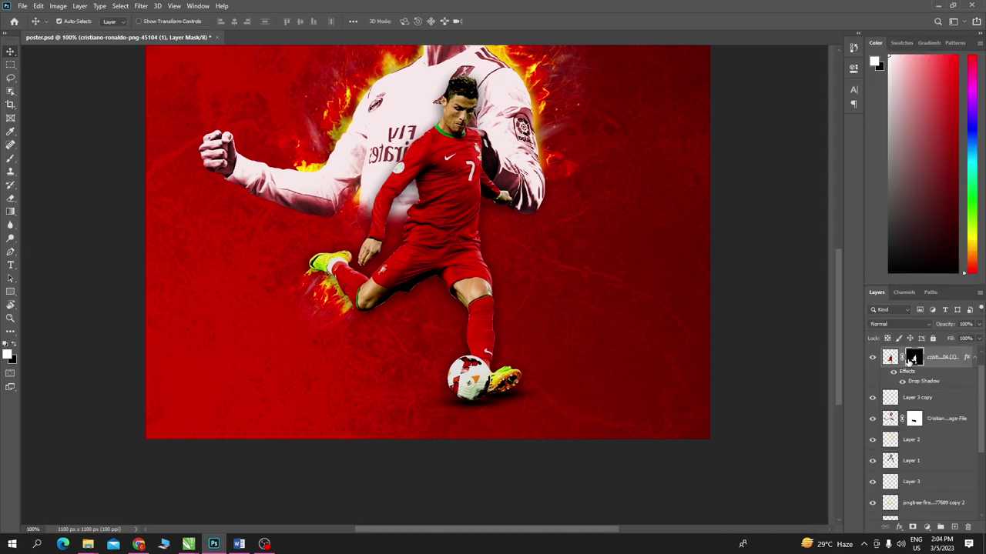
- Brush the Refine Edge tool along the player's leg and apply the refined mask
{"action": "double_click", "coordinate": [913, 358]}
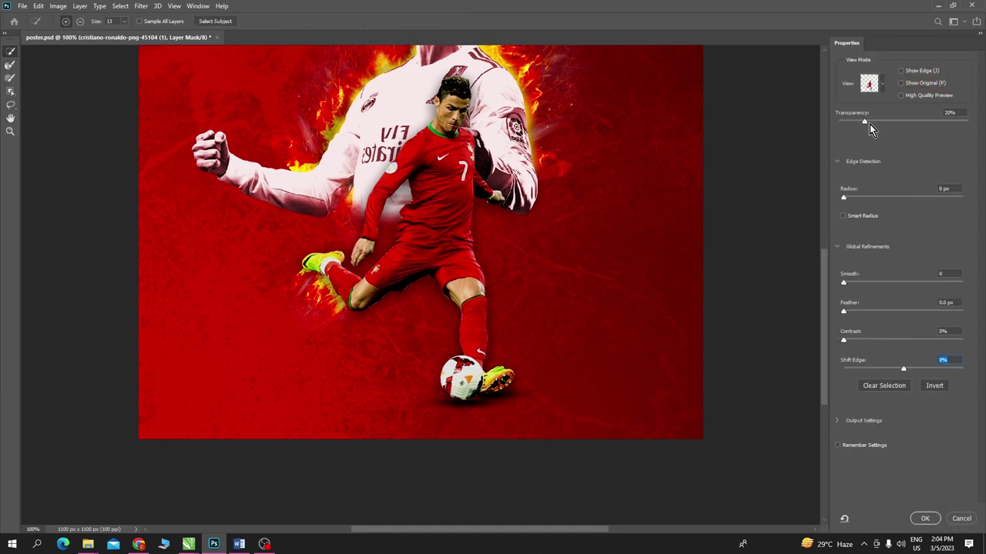
{"action": "left_click_drag", "start_coordinate": [869, 124], "coordinate": [887, 123]}
{"action": "left_click", "coordinate": [8, 65]}
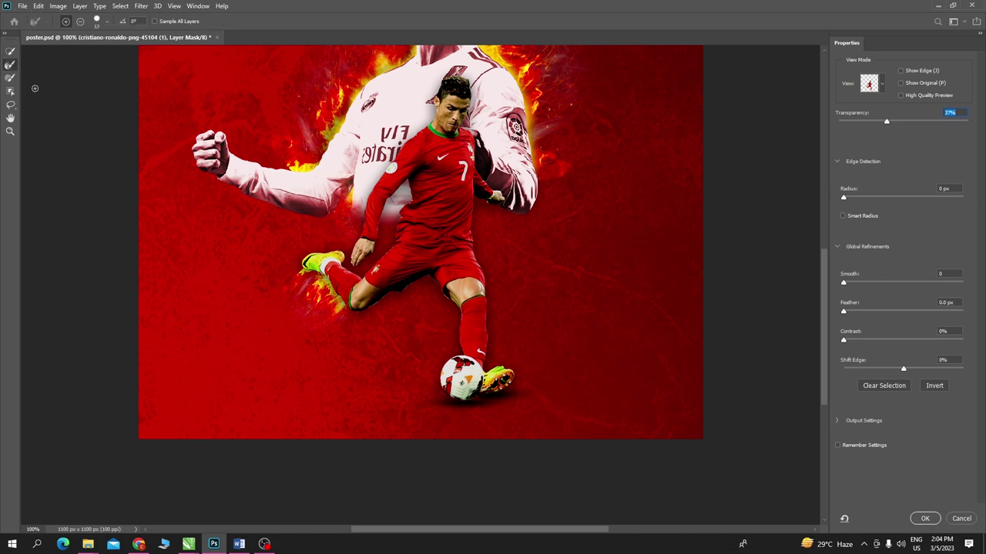
{"action": "key", "text": "ctrl+plus"}
{"action": "key", "text": "ctrl+plus"}
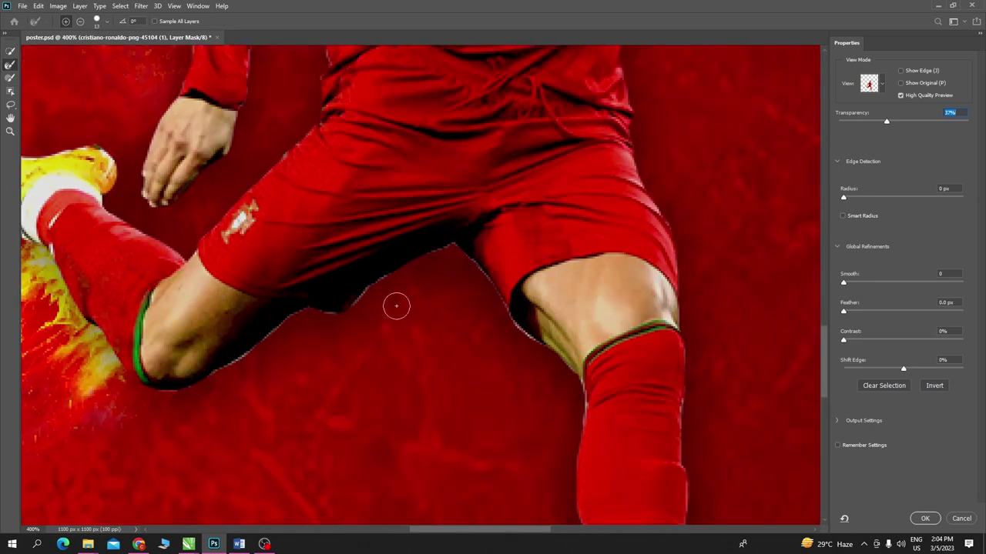
{"action": "scroll", "coordinate": [325, 223], "scroll_direction": "down", "scroll_amount": 2}
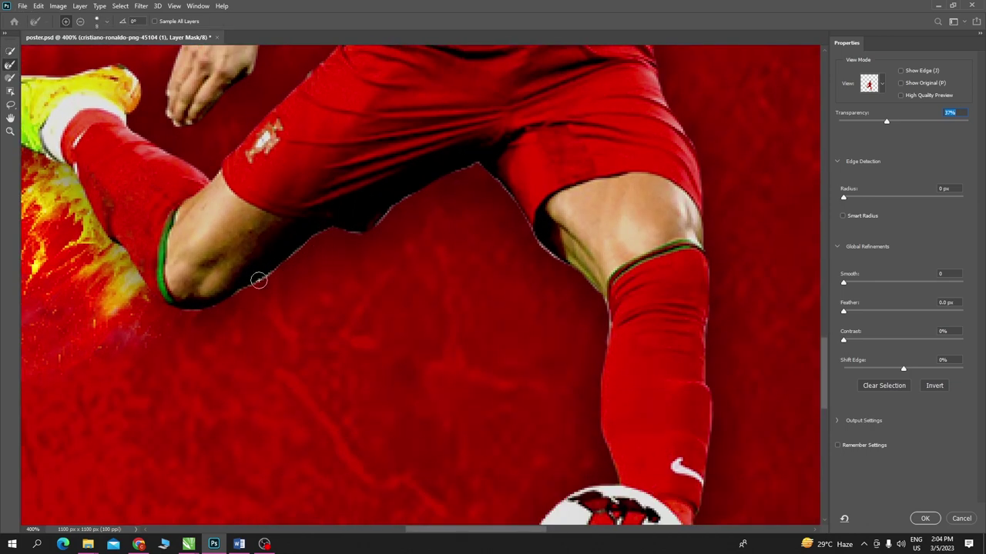
{"action": "left_click_drag", "start_coordinate": [326, 222], "coordinate": [245, 290]}
{"action": "scroll", "coordinate": [640, 241], "scroll_direction": "down", "scroll_amount": 2}
{"action": "scroll", "coordinate": [608, 262], "scroll_direction": "down", "scroll_amount": 1}
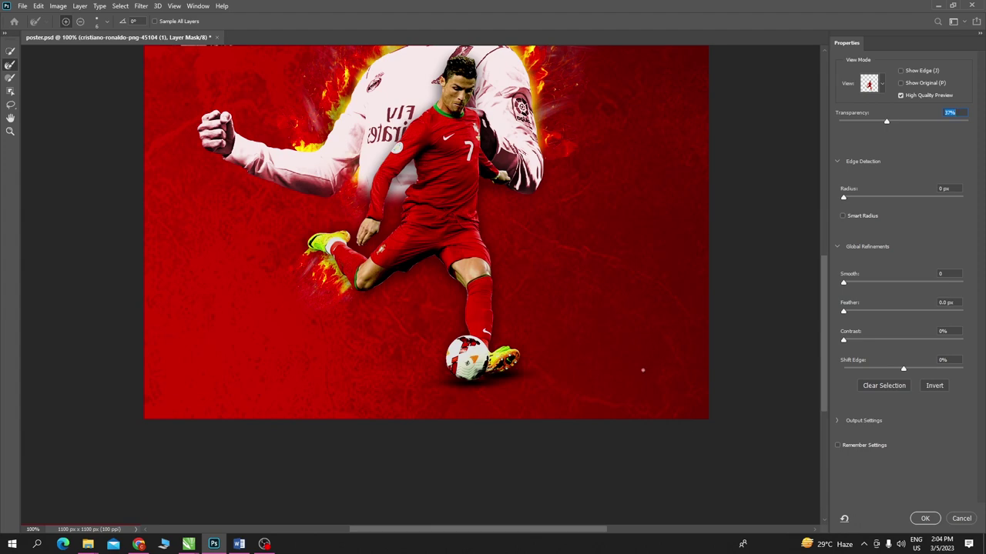
{"action": "left_click", "coordinate": [961, 518]}
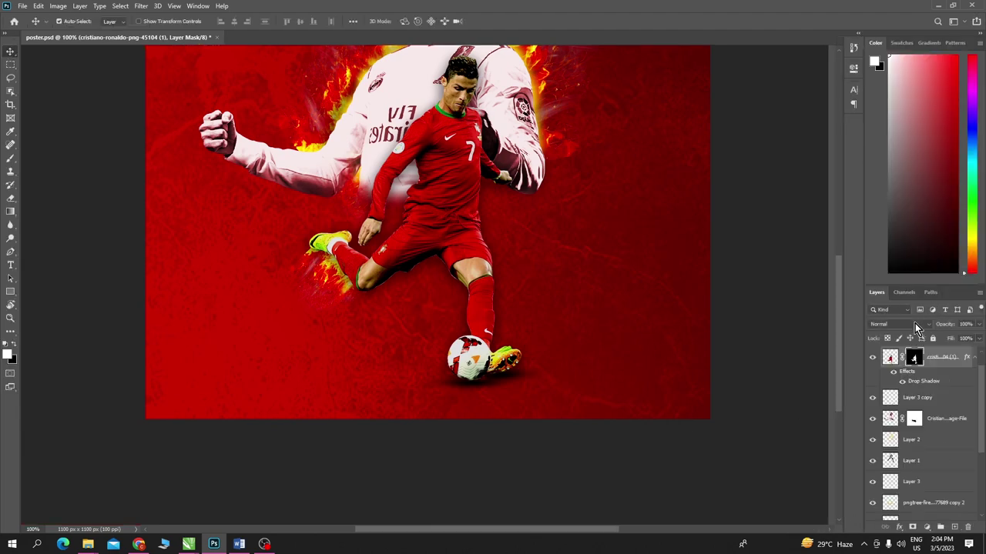
- Delete the layer mask from the top Ronaldo layer, keeping the layer itself
{"action": "key", "text": "Delete"}
{"action": "key", "text": "ctrl+z"}
{"action": "right_click", "coordinate": [916, 359]}
{"action": "left_click", "coordinate": [919, 378]}
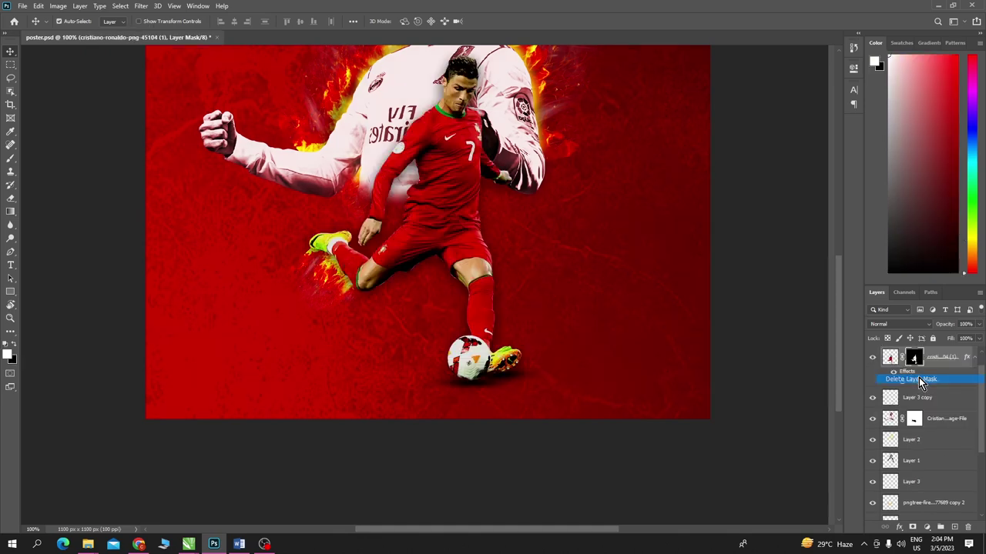
{"action": "scroll", "coordinate": [403, 305], "scroll_direction": "up", "scroll_amount": 3}
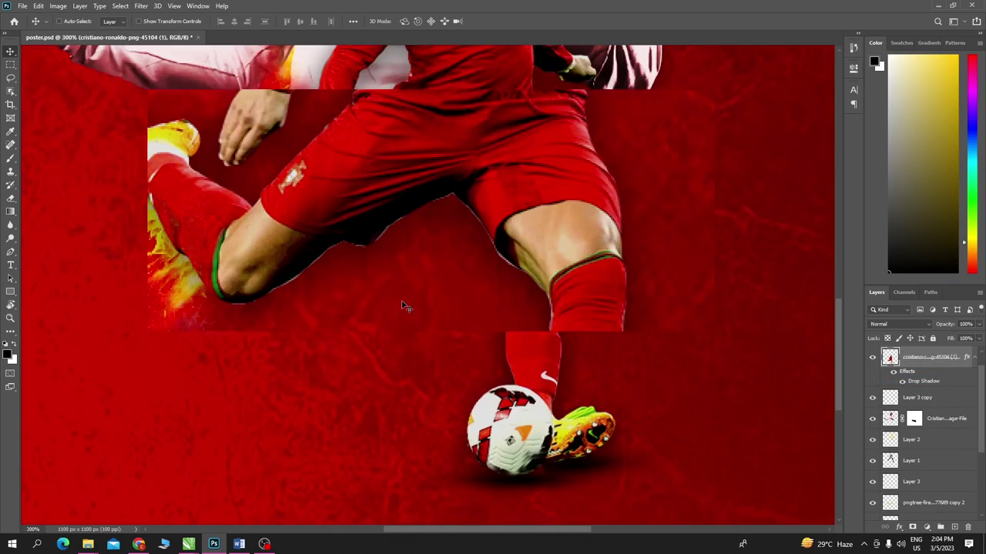
{"action": "scroll", "coordinate": [404, 305], "scroll_direction": "up", "scroll_amount": 2}
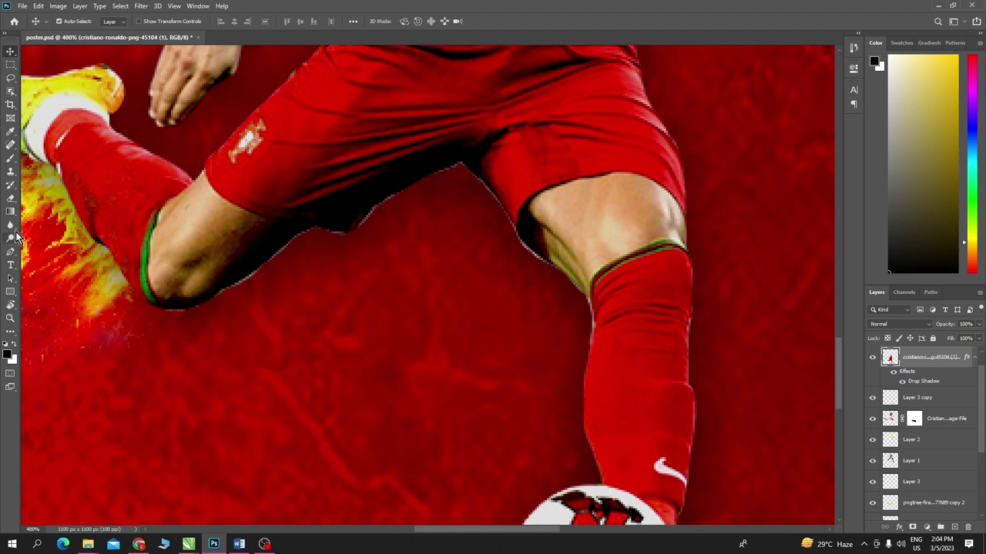
- Set up a small, soft Eraser with 13% hardness
{"action": "left_click", "coordinate": [11, 198]}
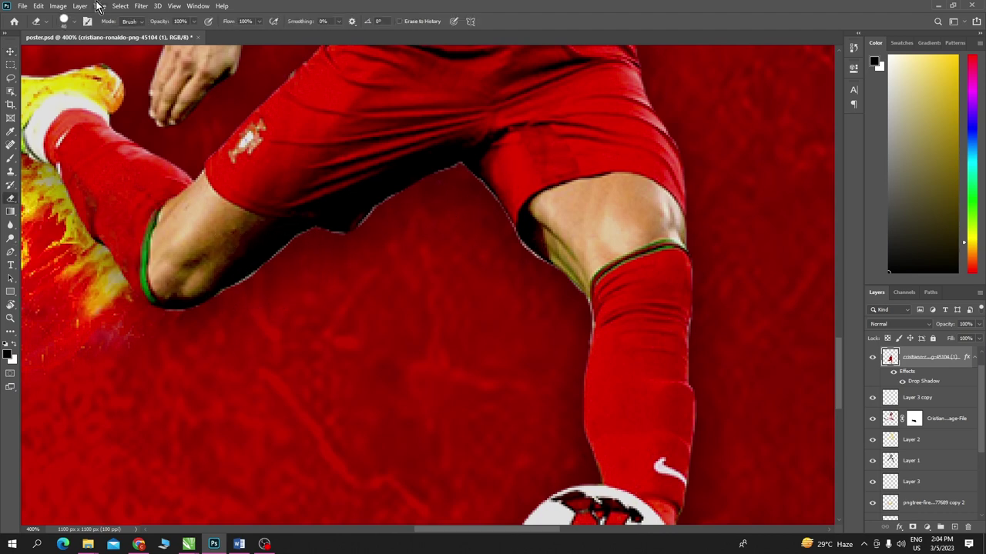
{"action": "left_click", "coordinate": [68, 28]}
{"action": "mouse_move", "coordinate": [113, 78]}
{"action": "left_mouse_down"}
{"action": "mouse_move", "coordinate": [66, 79]}
{"action": "mouse_move", "coordinate": [66, 57]}
{"action": "left_mouse_up"}
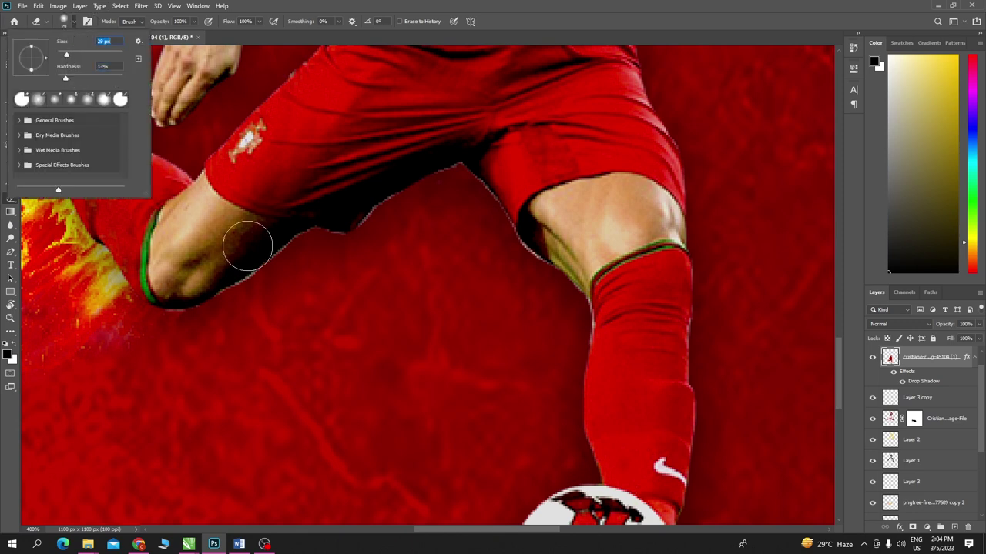
{"action": "left_click", "coordinate": [192, 336]}
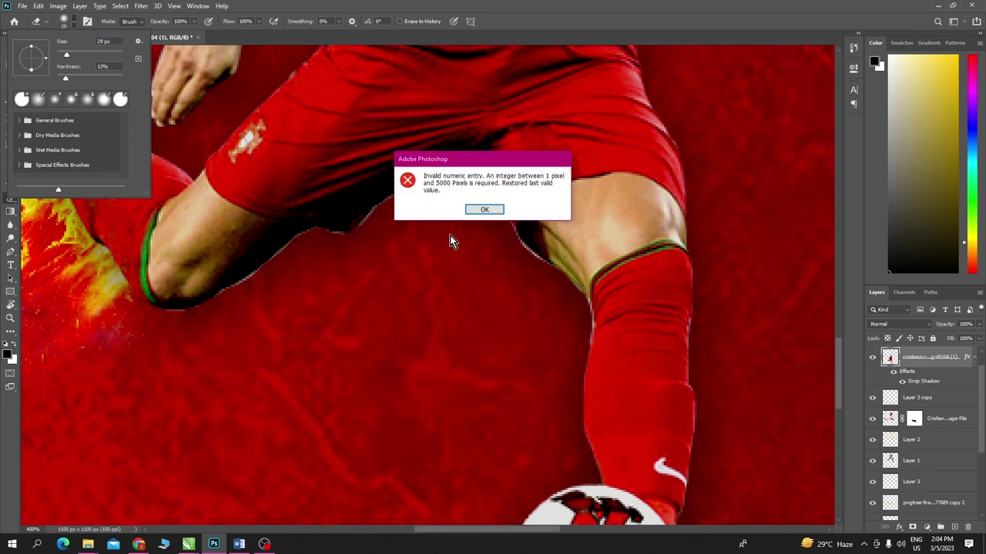
{"action": "key", "text": "Return"}
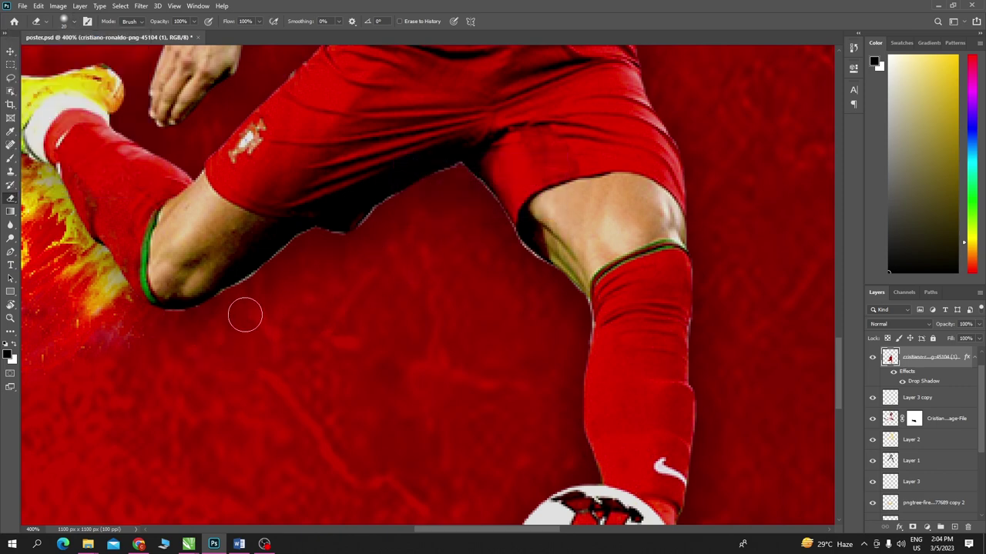
{"action": "key", "text": "bracketleft"}
{"action": "key", "text": "bracketleft"}
{"action": "key", "text": "bracketleft"}
- Erase the light fringe along the kicking player's calf, thigh and sock edges
{"action": "left_click_drag", "start_coordinate": [218, 300], "coordinate": [256, 280]}
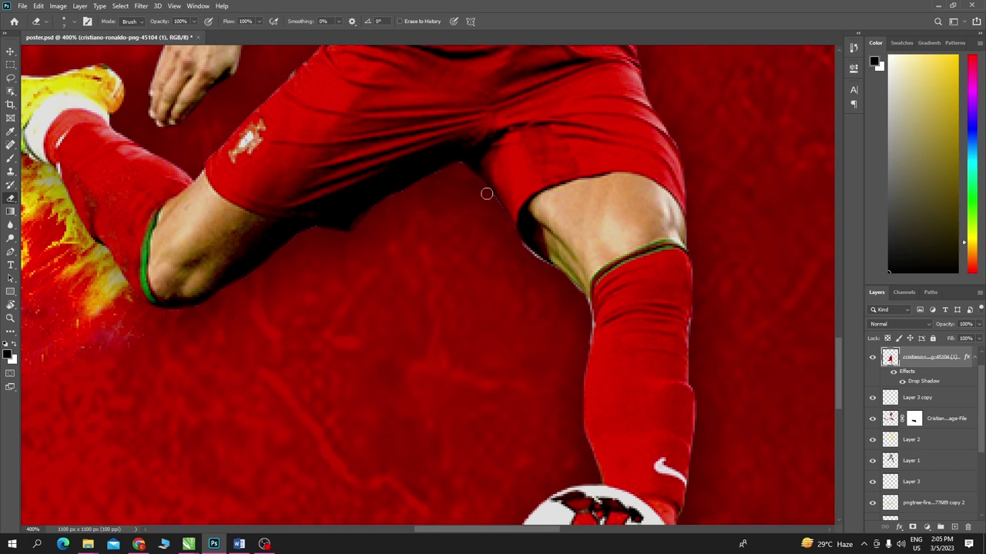
{"action": "mouse_move", "coordinate": [515, 243]}
{"action": "left_mouse_down"}
{"action": "mouse_move", "coordinate": [564, 280]}
{"action": "mouse_move", "coordinate": [587, 313]}
{"action": "left_mouse_up"}
{"action": "left_click_drag", "start_coordinate": [548, 274], "coordinate": [513, 231]}
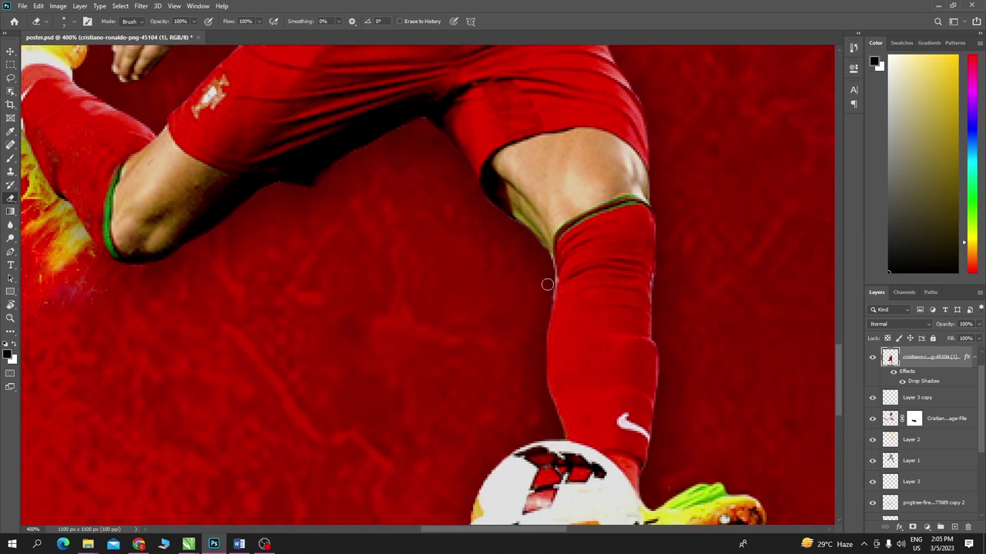
{"action": "left_click_drag", "start_coordinate": [547, 261], "coordinate": [547, 307]}
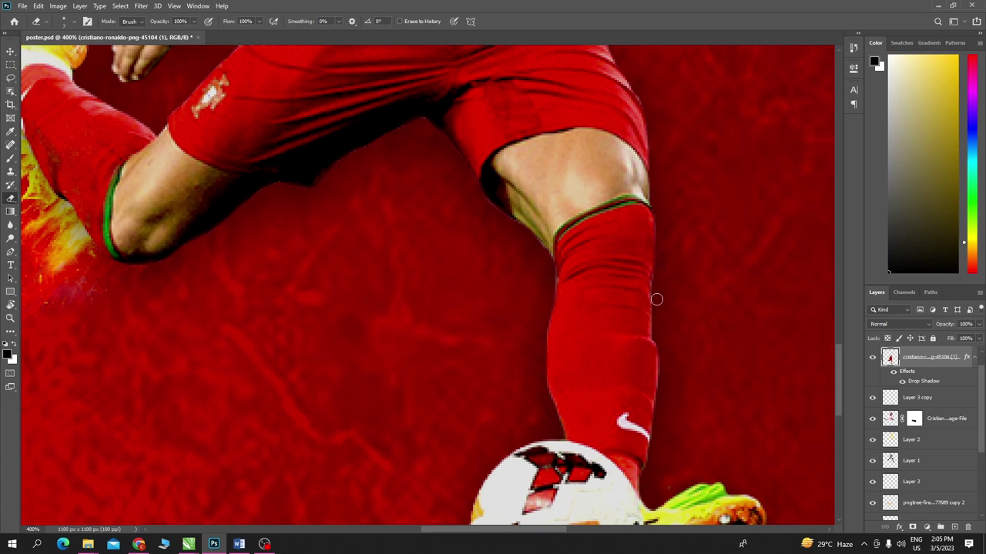
{"action": "left_click_drag", "start_coordinate": [634, 251], "coordinate": [557, 138]}
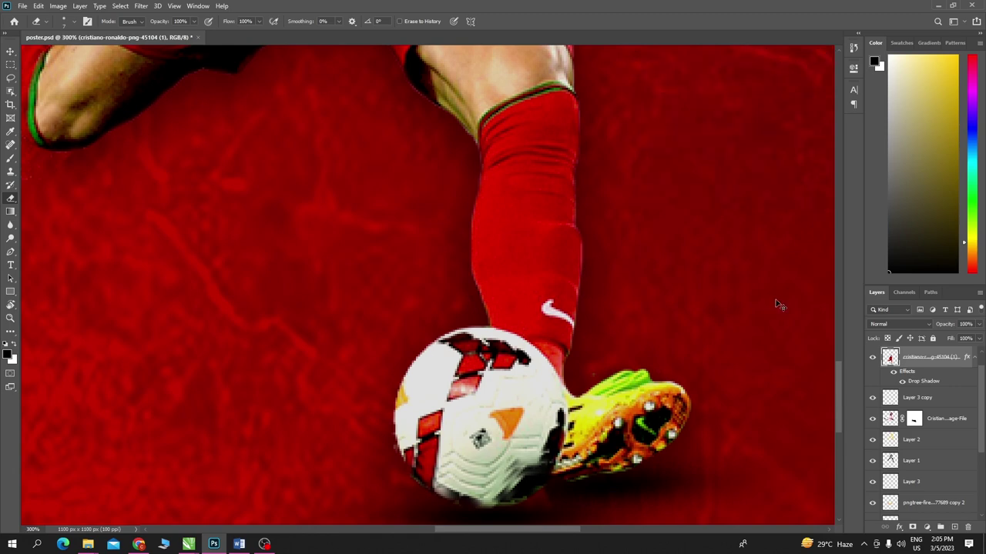
{"action": "scroll", "coordinate": [774, 303], "scroll_direction": "down", "scroll_amount": 2}
{"action": "scroll", "coordinate": [778, 297], "scroll_direction": "down", "scroll_amount": 1}
{"action": "scroll", "coordinate": [784, 290], "scroll_direction": "down", "scroll_amount": 1}
{"action": "scroll", "coordinate": [786, 287], "scroll_direction": "down", "scroll_amount": 1}
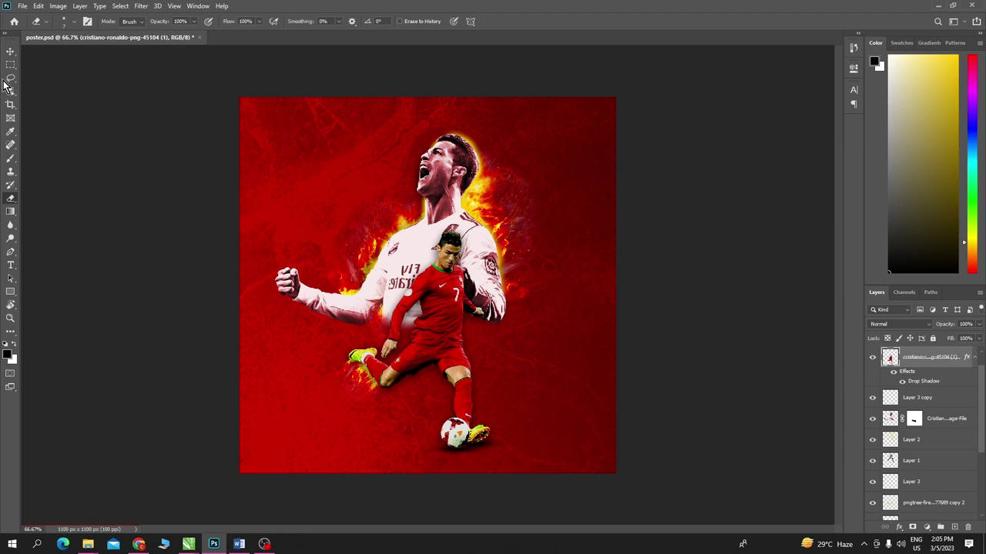
- Place Real_Madrid_CF.svg from Explorer onto the poster and rasterize the crest layer
{"action": "left_click", "coordinate": [10, 51]}
{"action": "key", "text": "ctrl+1"}
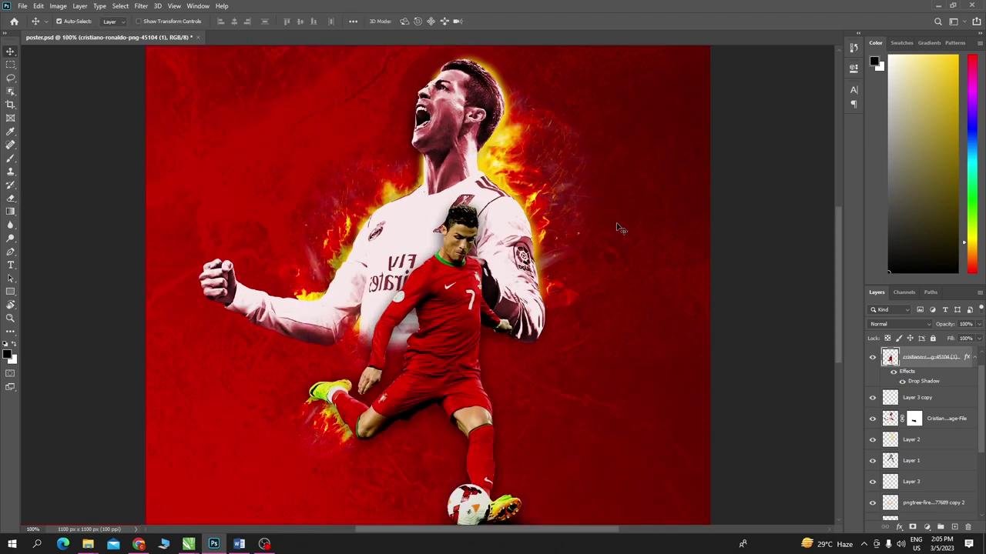
{"action": "key", "text": "ctrl+minus"}
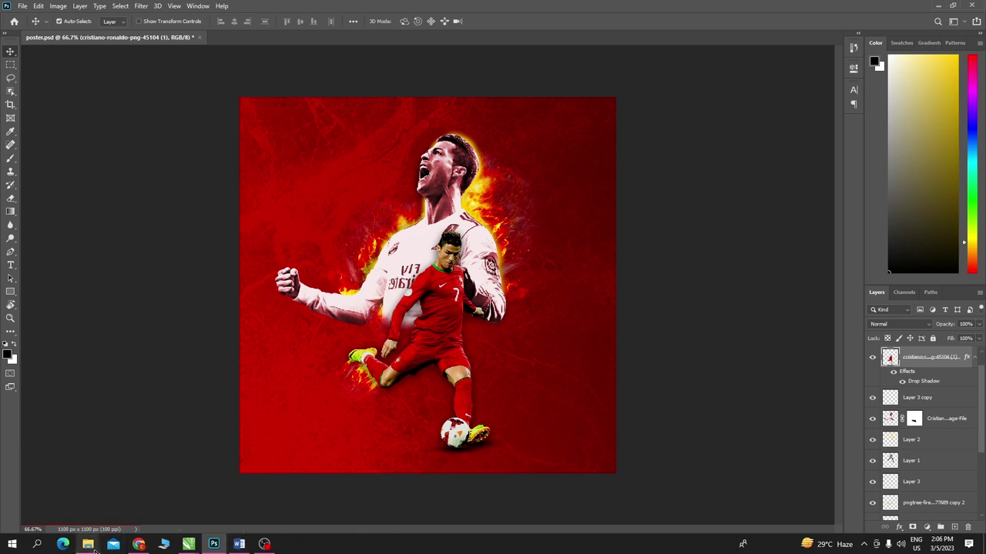
{"action": "mouse_move", "coordinate": [88, 544]}
{"action": "left_click", "coordinate": [249, 499]}
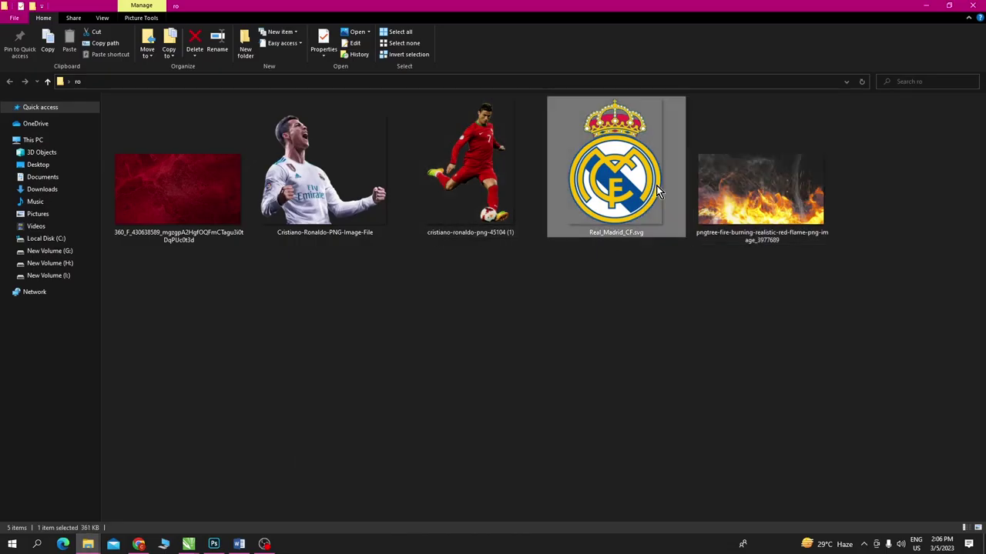
{"action": "left_click_drag", "start_coordinate": [639, 192], "coordinate": [437, 229]}
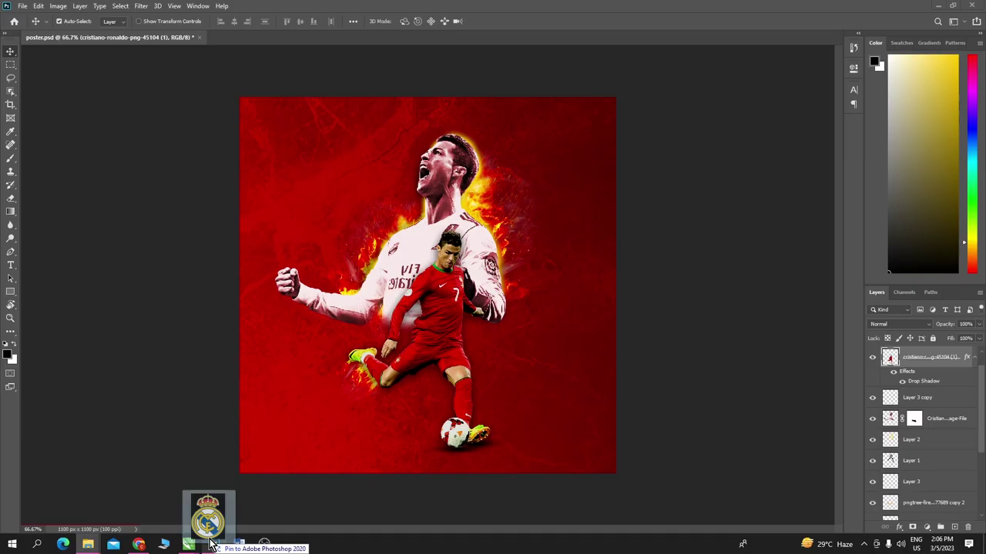
{"action": "left_click_drag", "start_coordinate": [387, 208], "coordinate": [388, 209]}
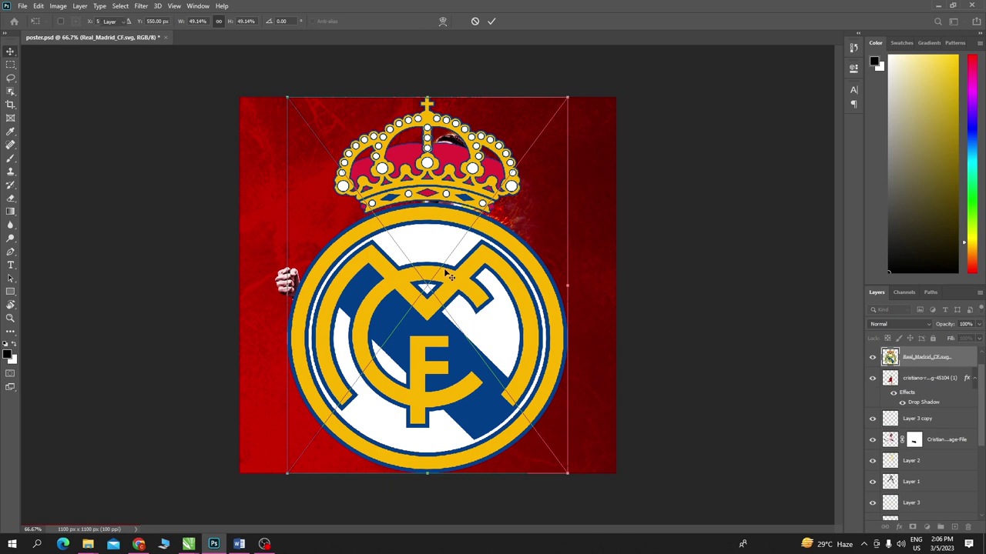
{"action": "key", "text": "Return"}
{"action": "right_click", "coordinate": [924, 362]}
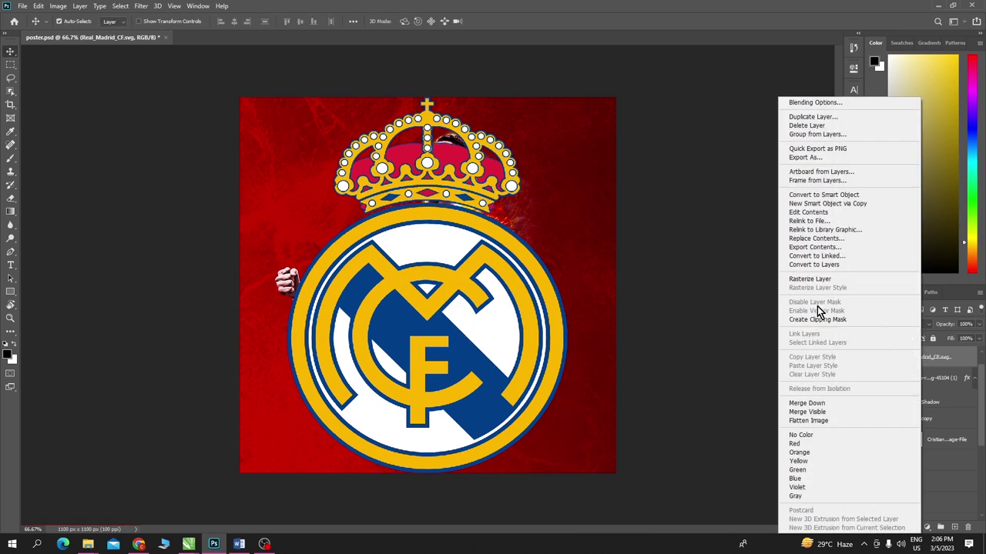
{"action": "left_click", "coordinate": [820, 278]}
- Stack the crest below the player layers and scale it to about 59%, raised behind the top figure
{"action": "left_click_drag", "start_coordinate": [932, 369], "coordinate": [924, 472]}
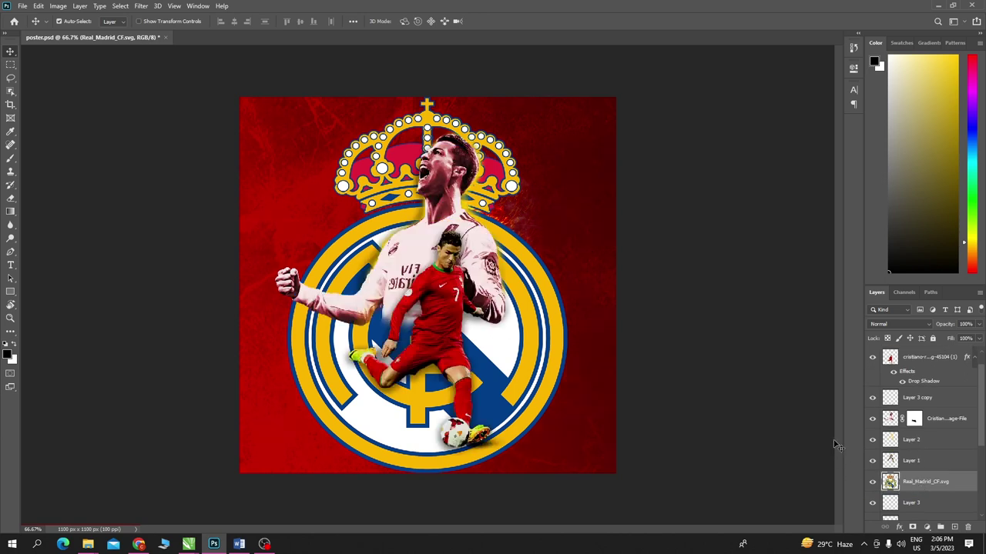
{"action": "scroll", "coordinate": [890, 470], "scroll_direction": "down", "scroll_amount": 3}
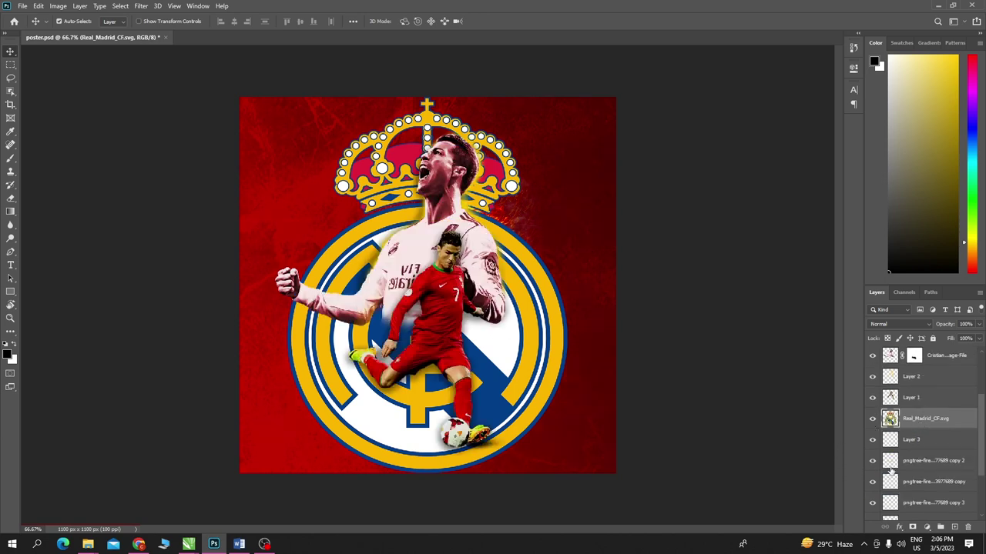
{"action": "left_click_drag", "start_coordinate": [918, 429], "coordinate": [918, 448]}
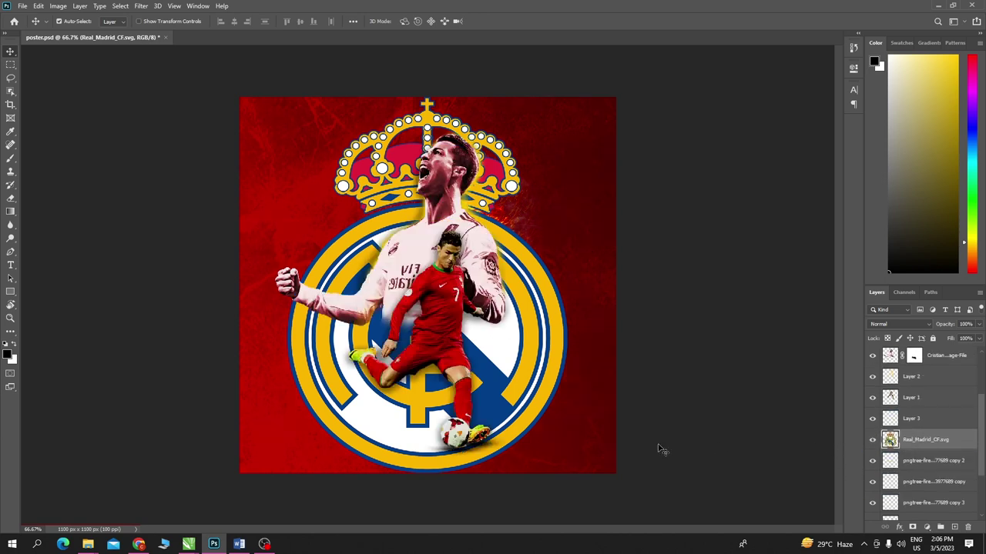
{"action": "key", "text": "ctrl+t"}
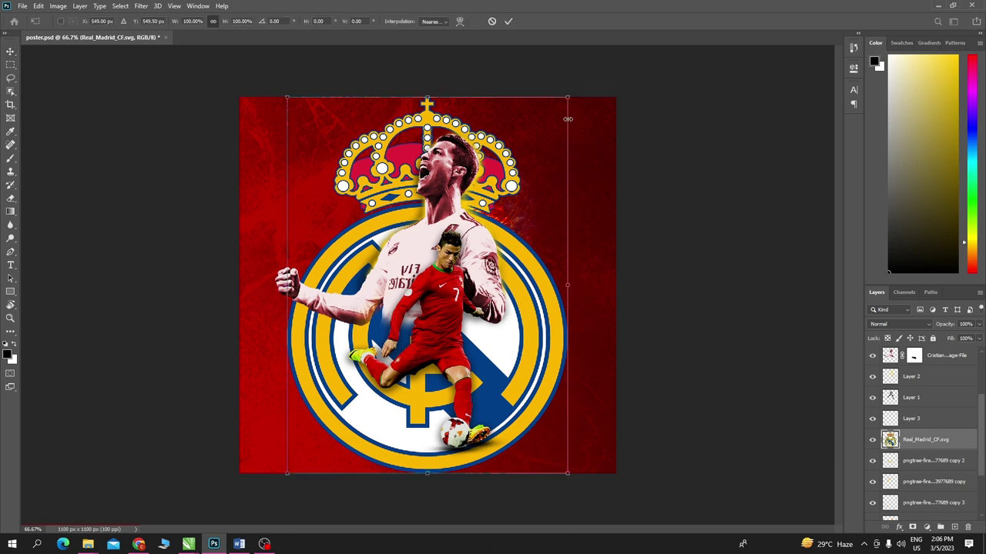
{"action": "left_click_drag", "start_coordinate": [570, 94], "coordinate": [445, 268]}
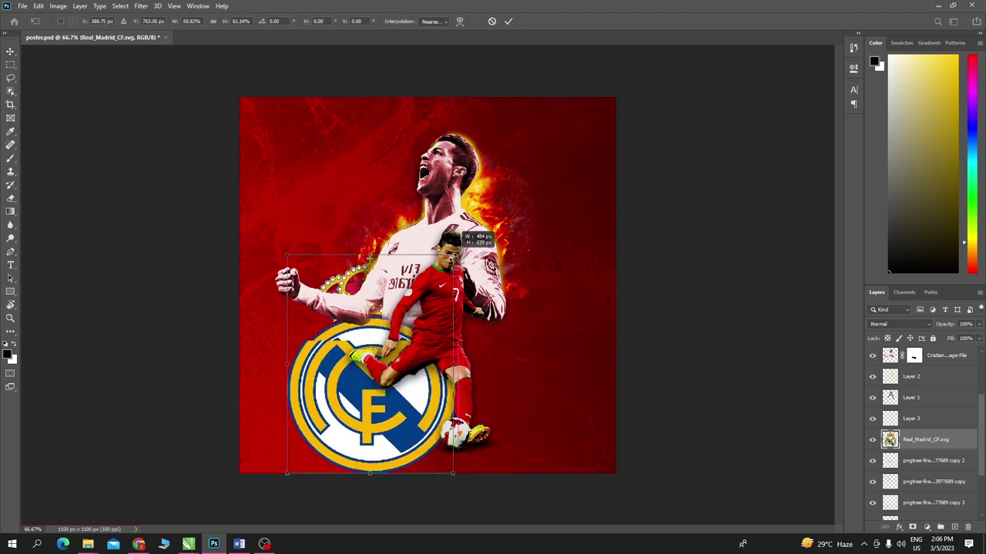
{"action": "key", "text": "ctrl+z"}
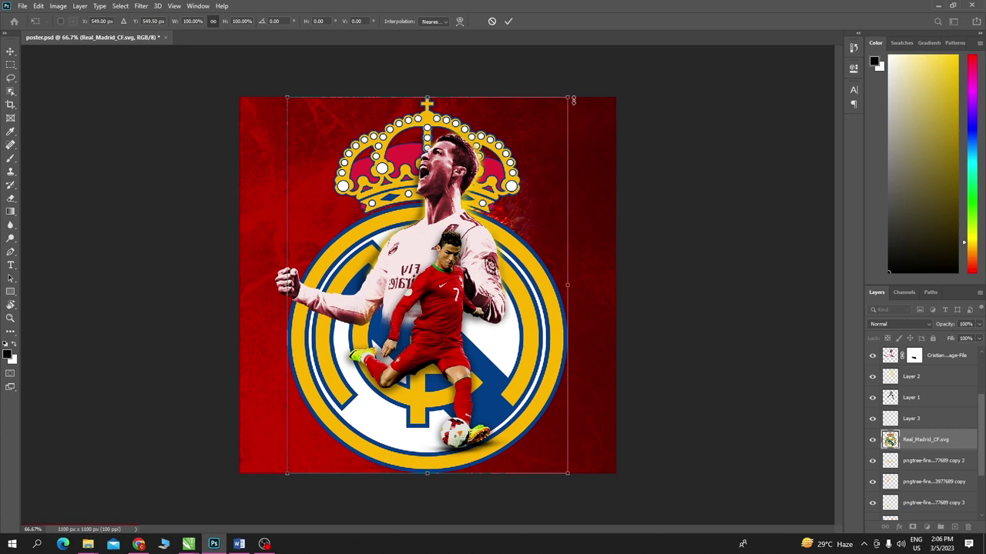
{"action": "left_click_drag", "start_coordinate": [573, 100], "coordinate": [453, 251]}
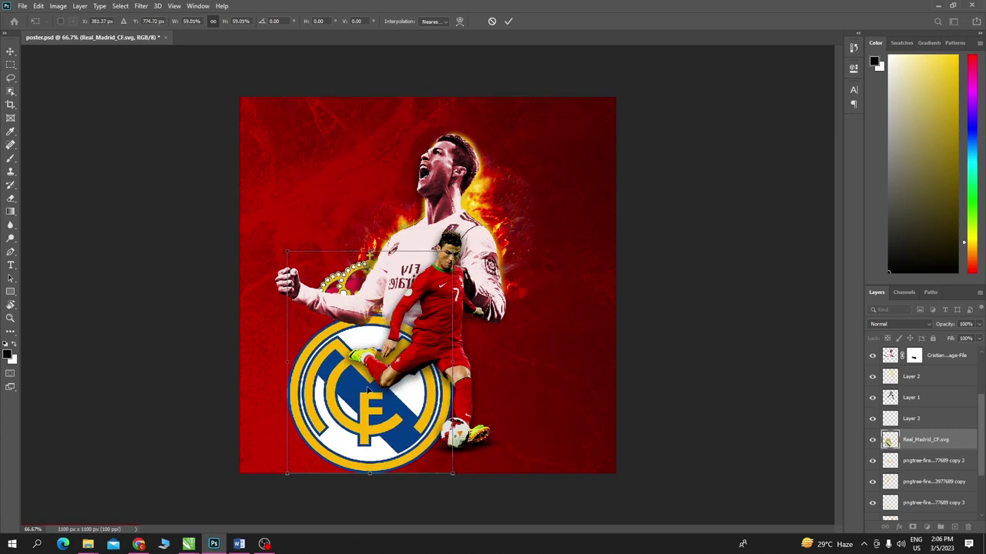
{"action": "left_click_drag", "start_coordinate": [369, 391], "coordinate": [431, 244]}
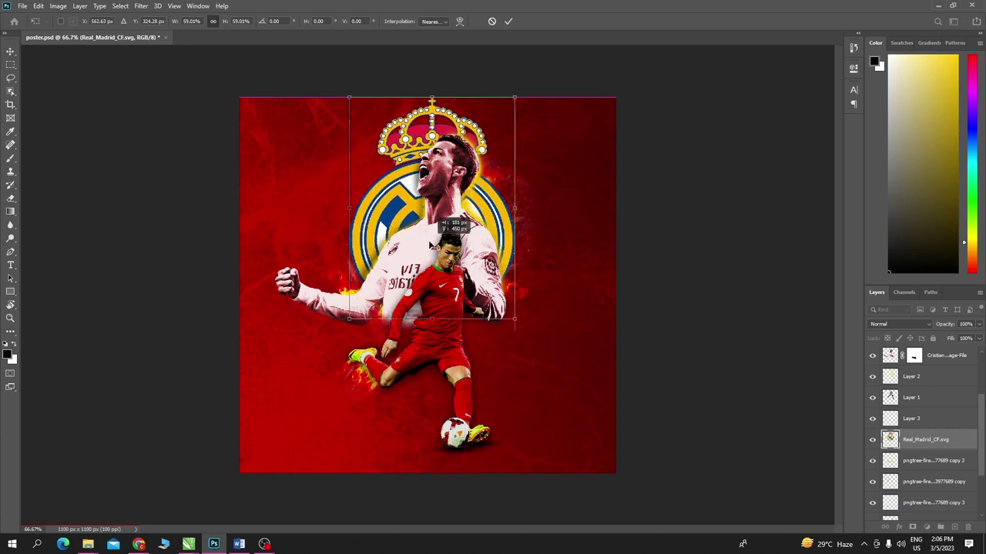
{"action": "key", "text": "Return"}
- Restack the crest just above the background photo and shrink it to about 78%
{"action": "scroll", "coordinate": [955, 411], "scroll_direction": "down", "scroll_amount": 3}
{"action": "left_click_drag", "start_coordinate": [926, 385], "coordinate": [924, 466]}
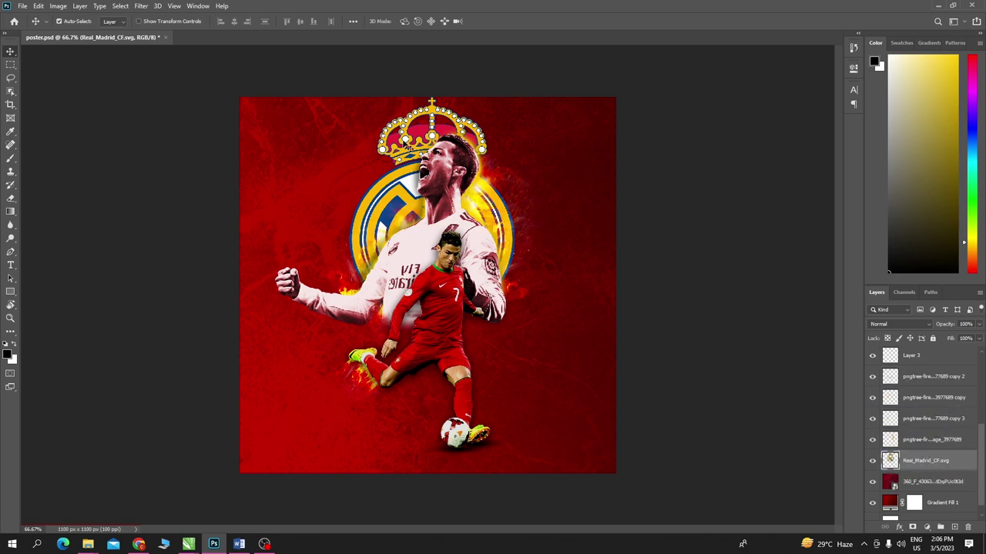
{"action": "mouse_move", "coordinate": [403, 139]}
{"action": "left_mouse_down"}
{"action": "mouse_move", "coordinate": [423, 145]}
{"action": "mouse_move", "coordinate": [421, 137]}
{"action": "left_mouse_up"}
{"action": "key", "text": "ctrl+t"}
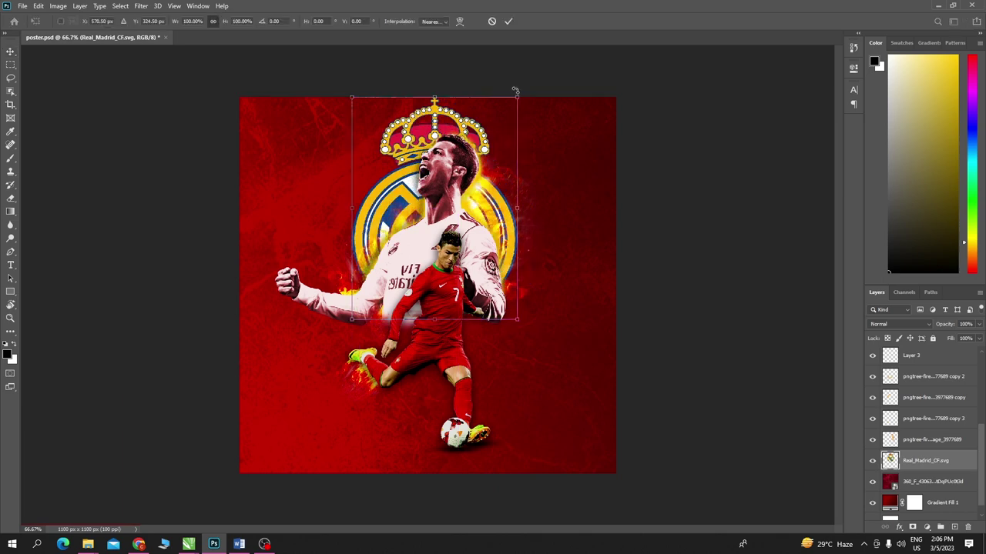
{"action": "left_click_drag", "start_coordinate": [516, 94], "coordinate": [481, 145]}
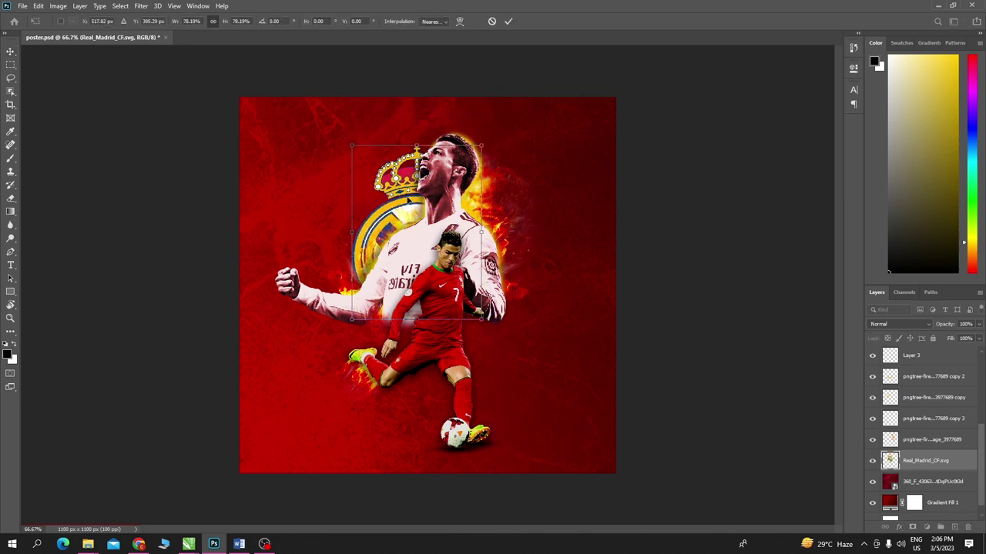
{"action": "mouse_move", "coordinate": [405, 175]}
{"action": "left_mouse_down"}
{"action": "mouse_move", "coordinate": [387, 159]}
{"action": "mouse_move", "coordinate": [373, 189]}
{"action": "left_mouse_up"}
{"action": "key", "text": "Return"}
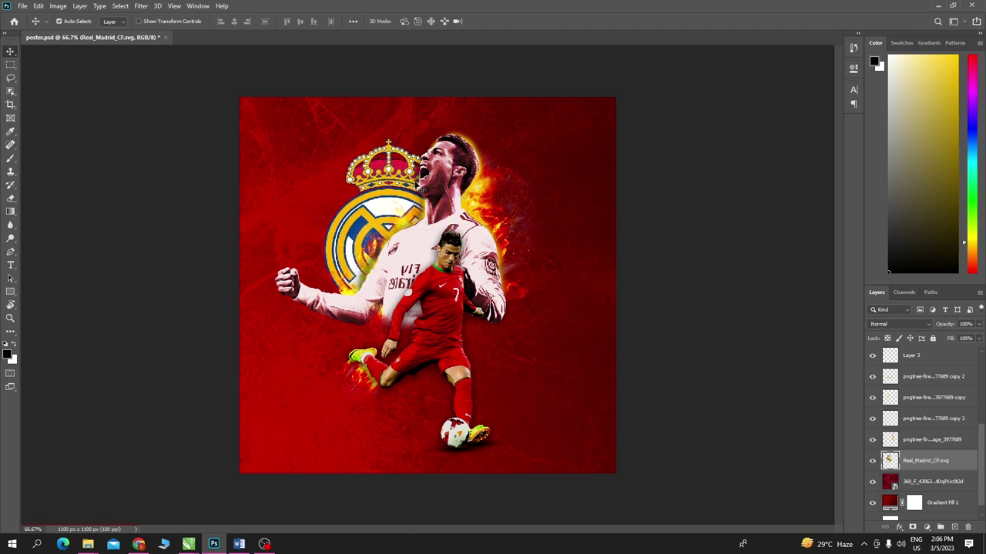
- Scale the crest to about 86% and nudge it left of the large Ronaldo's head
{"action": "key", "text": "ctrl+t"}
{"action": "mouse_move", "coordinate": [319, 136]}
{"action": "left_mouse_down"}
{"action": "mouse_move", "coordinate": [360, 184]}
{"action": "mouse_move", "coordinate": [366, 211]}
{"action": "left_mouse_up"}
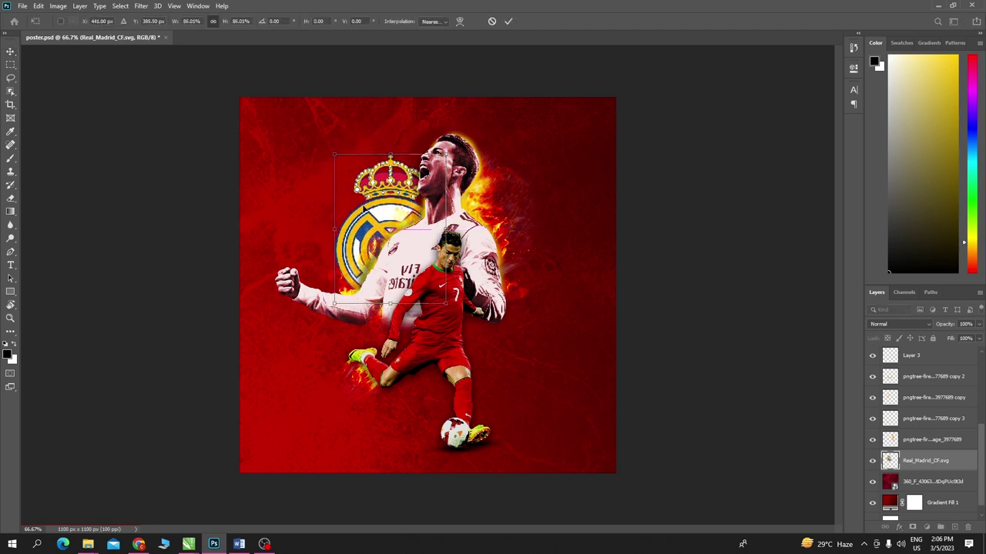
{"action": "key", "text": "Return"}
{"action": "left_click", "coordinate": [385, 206]}
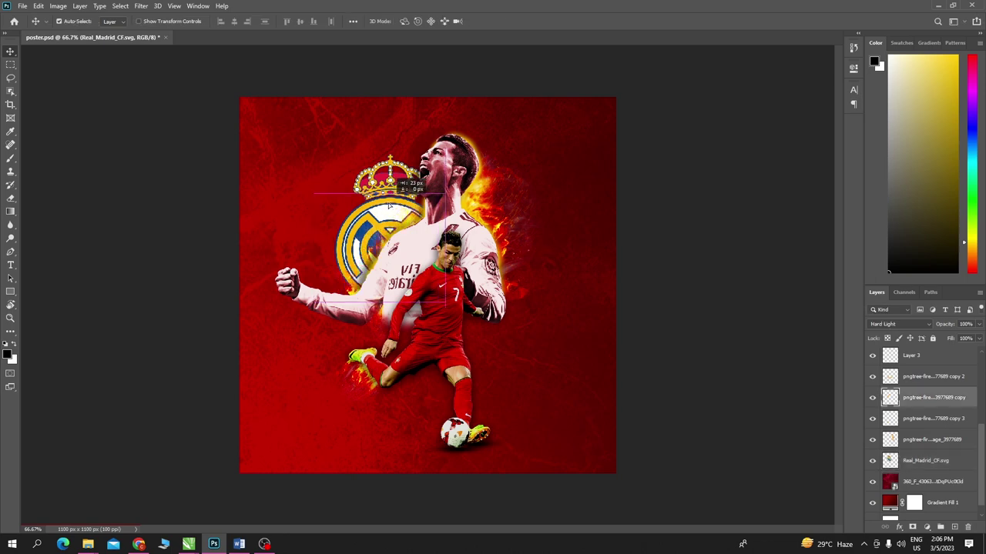
{"action": "left_click", "coordinate": [402, 207], "text": "ctrl"}
{"action": "left_click", "coordinate": [401, 154], "text": "ctrl"}
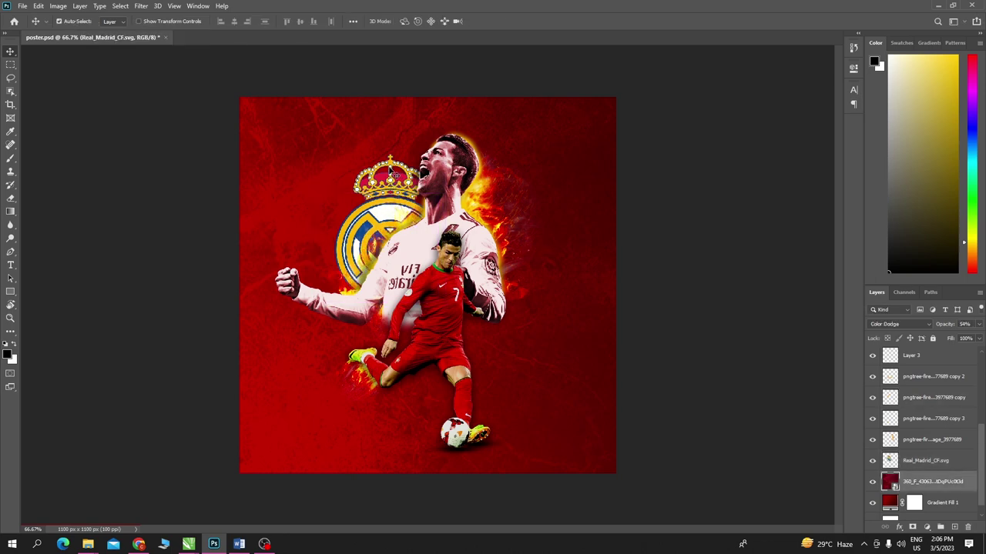
{"action": "left_click_drag", "start_coordinate": [390, 173], "coordinate": [395, 164]}
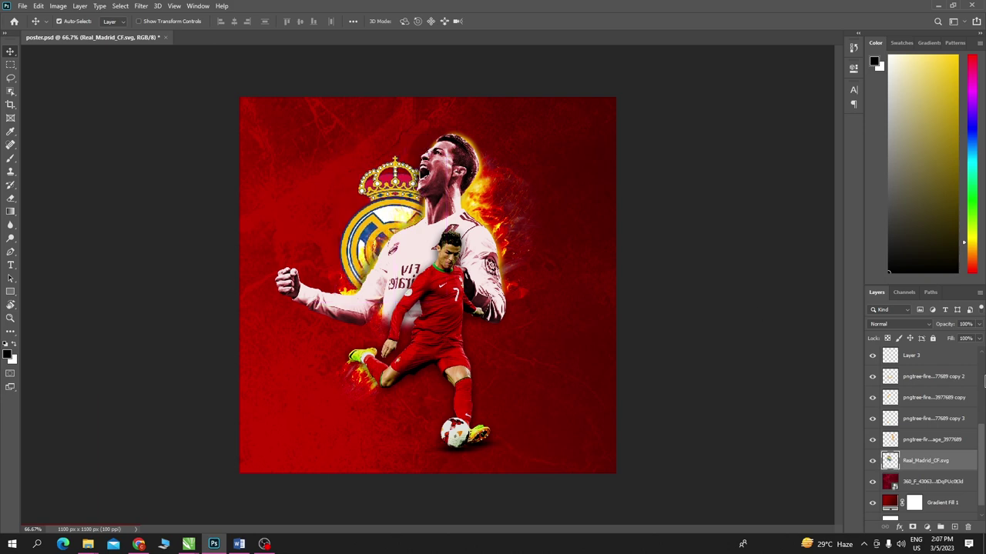
- Cycle the crest layer through blend modes from Color Burn onward and settle on Soft Light
{"action": "left_click", "coordinate": [893, 324]}
{"action": "key", "text": "Escape"}
{"action": "left_click", "coordinate": [893, 327]}
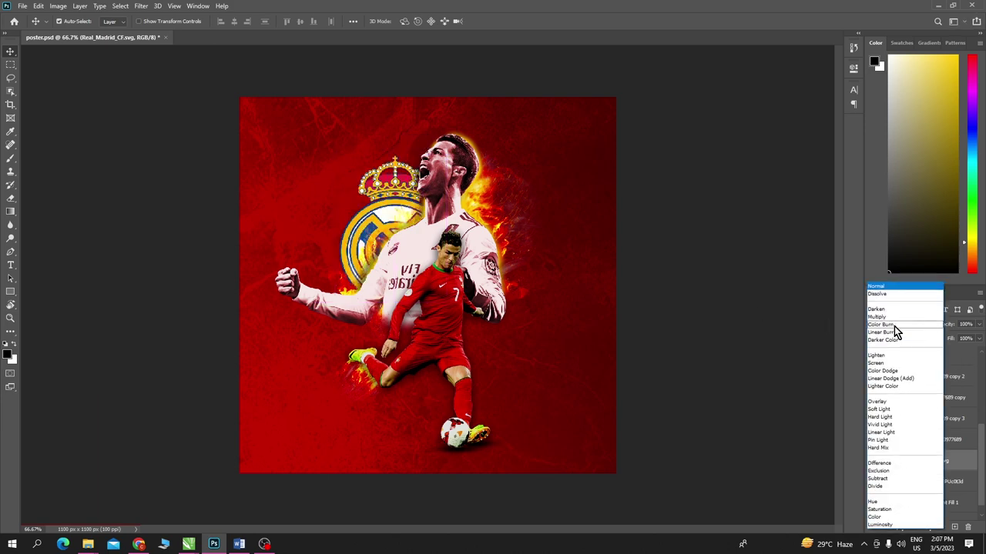
{"action": "left_click", "coordinate": [894, 326]}
{"action": "scroll", "coordinate": [894, 326], "scroll_direction": "down", "scroll_amount": 3}
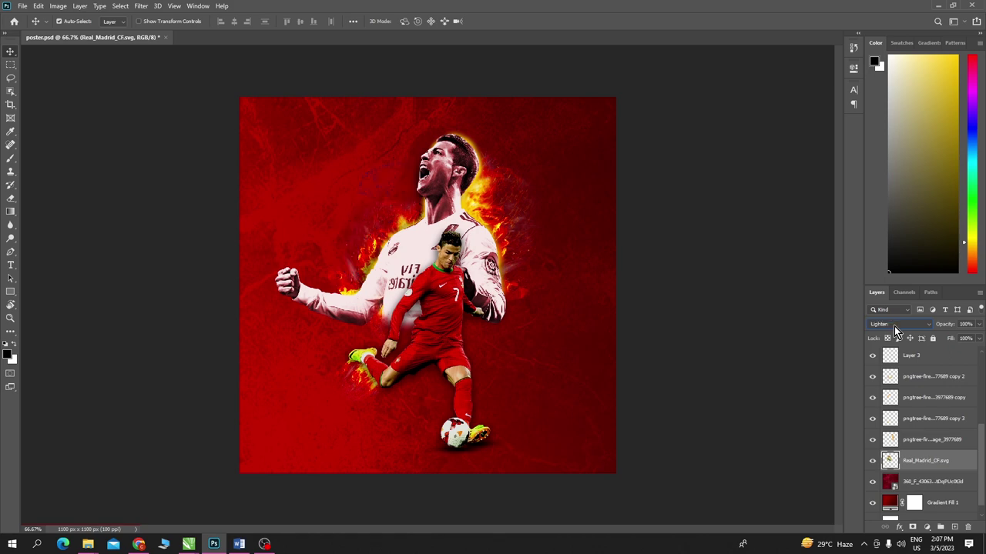
{"action": "scroll", "coordinate": [894, 326], "scroll_direction": "down", "scroll_amount": 2}
{"action": "scroll", "coordinate": [894, 326], "scroll_direction": "down", "scroll_amount": 2}
{"action": "scroll", "coordinate": [894, 325], "scroll_direction": "down", "scroll_amount": 2}
{"action": "scroll", "coordinate": [894, 326], "scroll_direction": "down", "scroll_amount": 1}
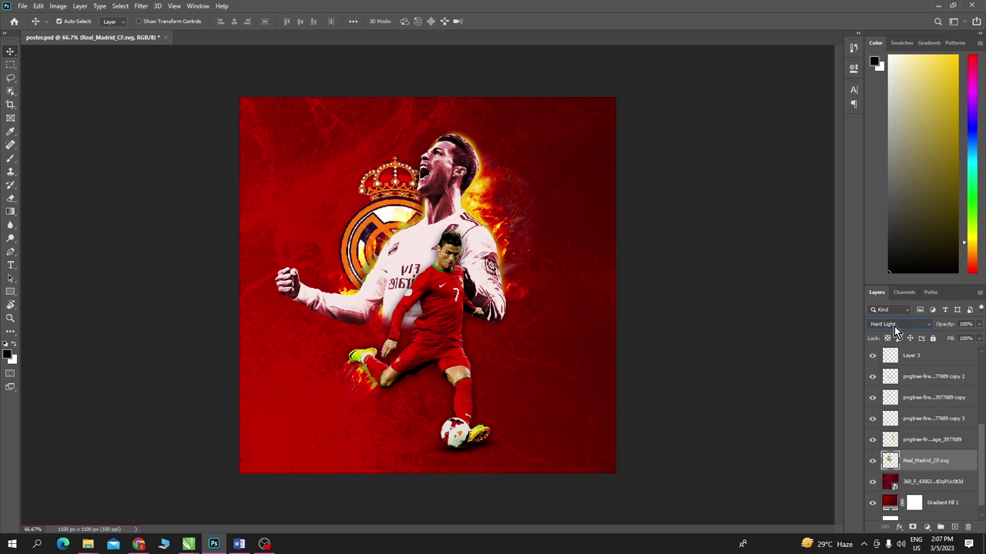
{"action": "scroll", "coordinate": [894, 326], "scroll_direction": "up", "scroll_amount": 1}
{"action": "scroll", "coordinate": [894, 325], "scroll_direction": "down", "scroll_amount": 1}
{"action": "scroll", "coordinate": [894, 325], "scroll_direction": "down", "scroll_amount": 1}
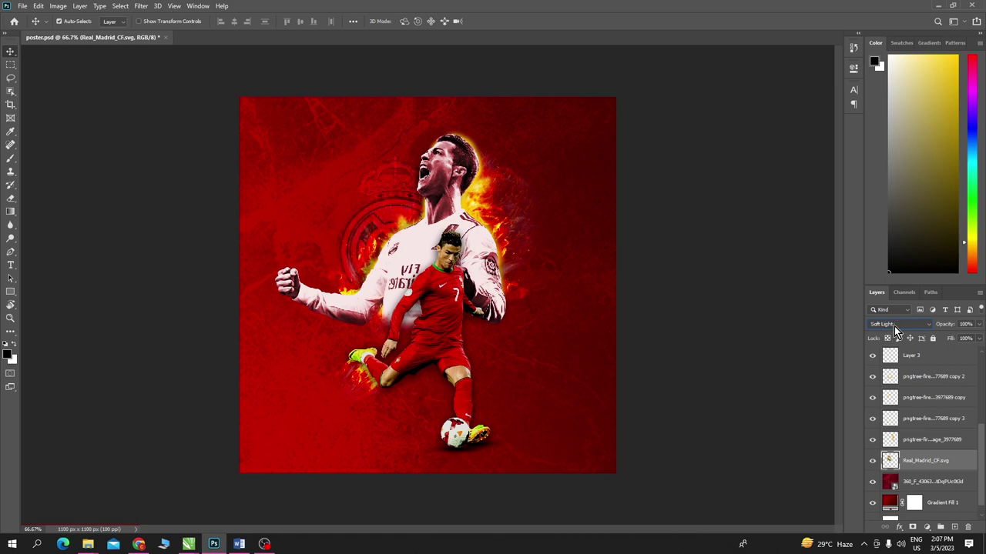
{"action": "scroll", "coordinate": [894, 326], "scroll_direction": "down", "scroll_amount": 1}
{"action": "scroll", "coordinate": [894, 325], "scroll_direction": "down", "scroll_amount": 1}
{"action": "scroll", "coordinate": [894, 326], "scroll_direction": "down", "scroll_amount": 2}
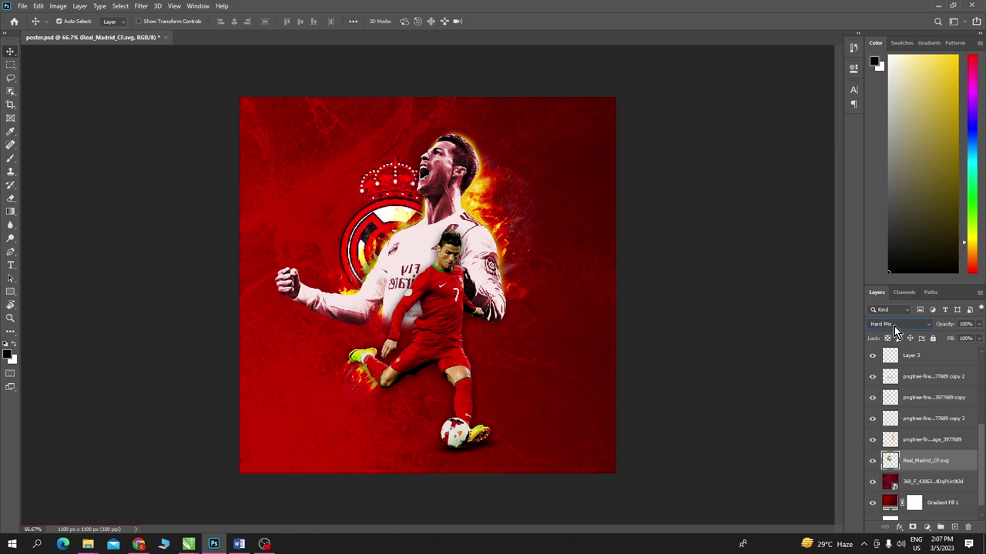
{"action": "scroll", "coordinate": [894, 325], "scroll_direction": "down", "scroll_amount": 1}
{"action": "scroll", "coordinate": [894, 326], "scroll_direction": "down", "scroll_amount": 1}
{"action": "scroll", "coordinate": [894, 326], "scroll_direction": "up", "scroll_amount": 1}
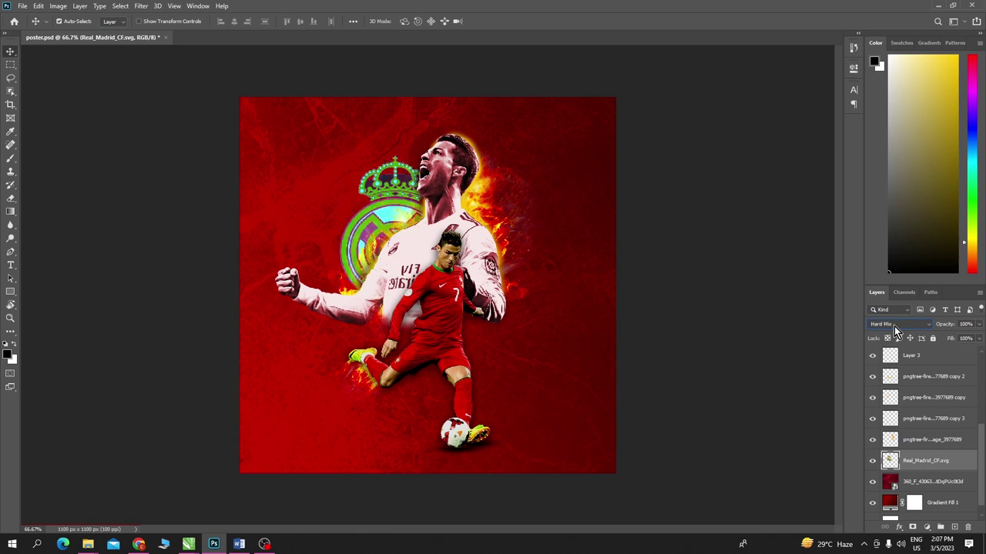
{"action": "scroll", "coordinate": [894, 326], "scroll_direction": "up", "scroll_amount": 1}
{"action": "scroll", "coordinate": [894, 325], "scroll_direction": "down", "scroll_amount": 1}
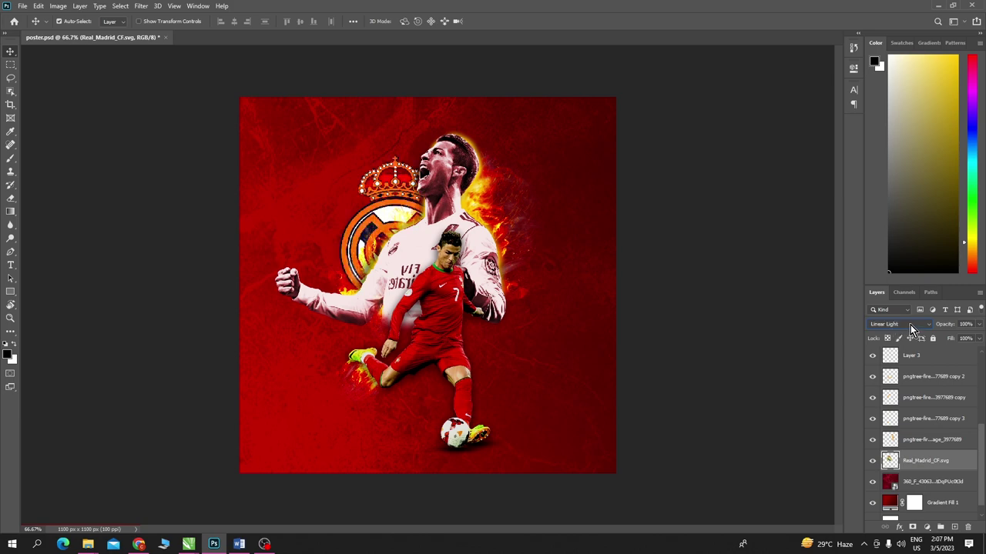
{"action": "scroll", "coordinate": [910, 325], "scroll_direction": "up", "scroll_amount": 1}
{"action": "scroll", "coordinate": [910, 325], "scroll_direction": "up", "scroll_amount": 1}
{"action": "scroll", "coordinate": [910, 325], "scroll_direction": "up", "scroll_amount": 1}
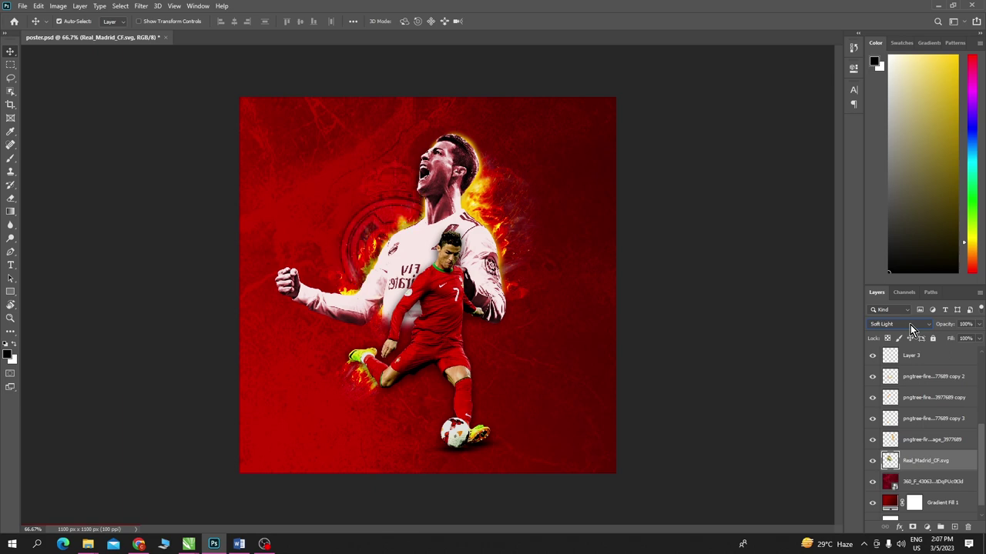
{"action": "scroll", "coordinate": [910, 325], "scroll_direction": "up", "scroll_amount": 1}
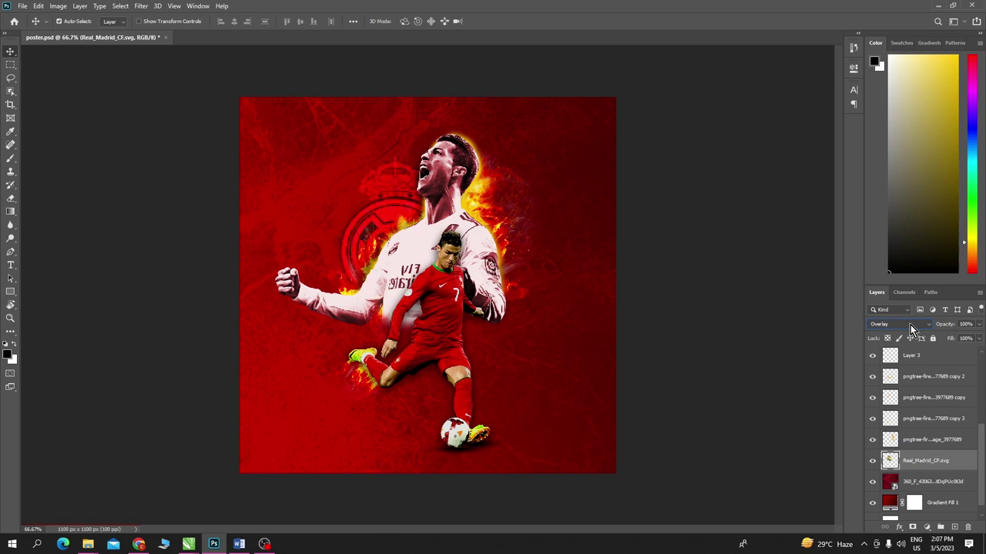
{"action": "scroll", "coordinate": [910, 325], "scroll_direction": "down", "scroll_amount": 1}
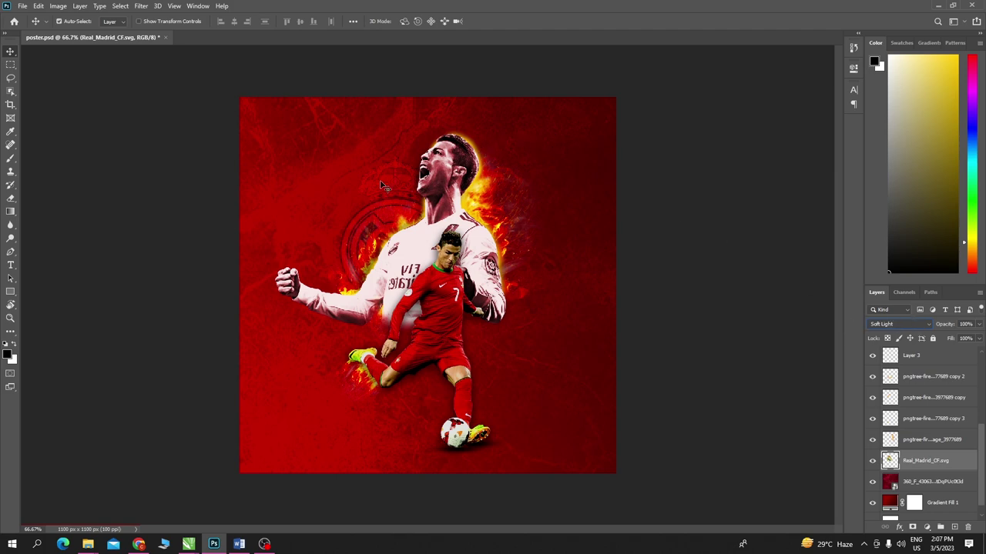
- Scale the crest watermark to 125% and place it behind the large Ronaldo's head and shoulder
{"action": "key", "text": "ctrl+t"}
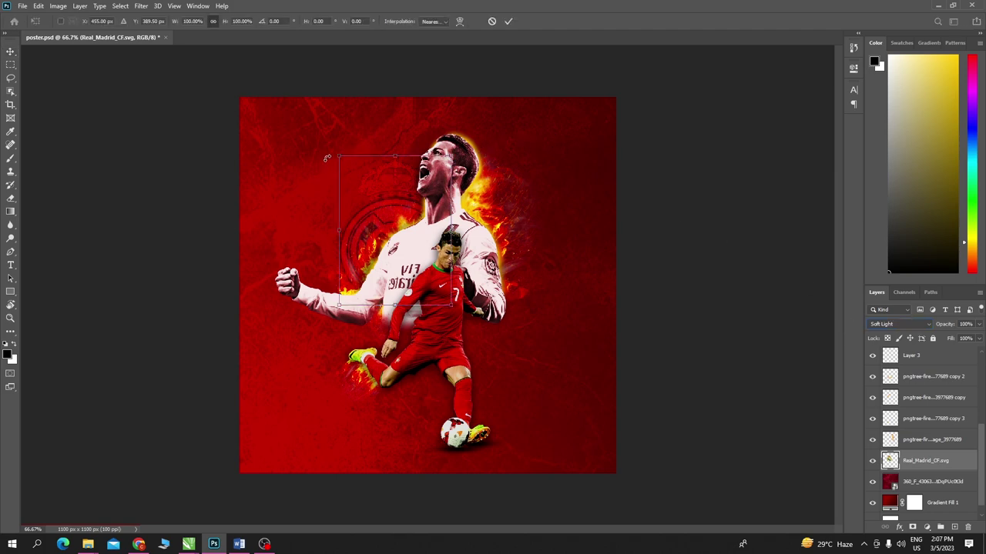
{"action": "left_click_drag", "start_coordinate": [338, 156], "coordinate": [310, 117]}
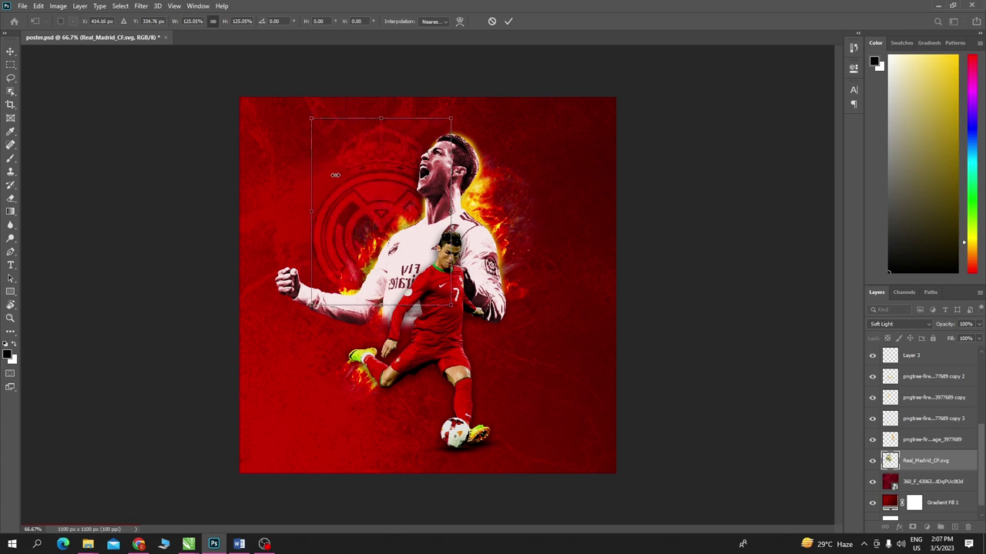
{"action": "mouse_move", "coordinate": [361, 185]}
{"action": "left_mouse_down"}
{"action": "mouse_move", "coordinate": [423, 171]}
{"action": "mouse_move", "coordinate": [370, 197]}
{"action": "mouse_move", "coordinate": [383, 191]}
{"action": "left_mouse_up"}
{"action": "key", "text": "Return"}
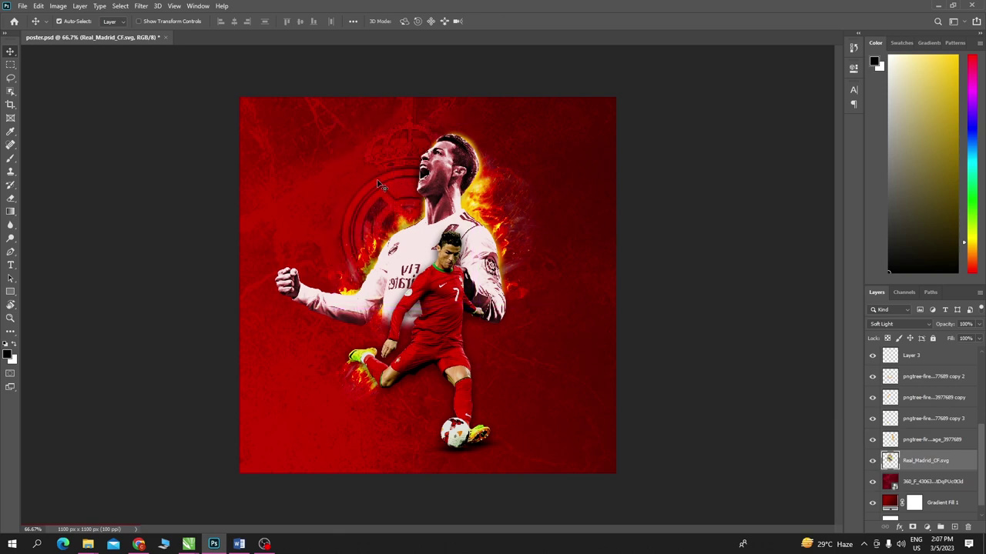
{"action": "left_click_drag", "start_coordinate": [382, 191], "coordinate": [391, 212]}
{"action": "left_click_drag", "start_coordinate": [379, 181], "coordinate": [372, 188]}
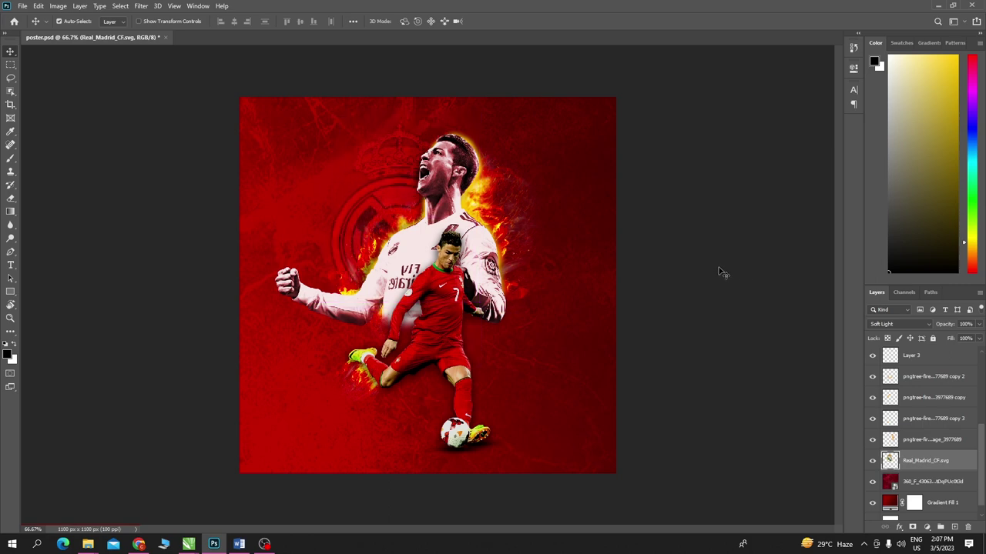
- Fade the crest to 85% opacity, nudge it about 30 px right, and save the poster
{"action": "left_click", "coordinate": [977, 326]}
{"action": "mouse_move", "coordinate": [977, 341]}
{"action": "left_mouse_down"}
{"action": "mouse_move", "coordinate": [961, 344]}
{"action": "mouse_move", "coordinate": [976, 343]}
{"action": "left_mouse_up"}
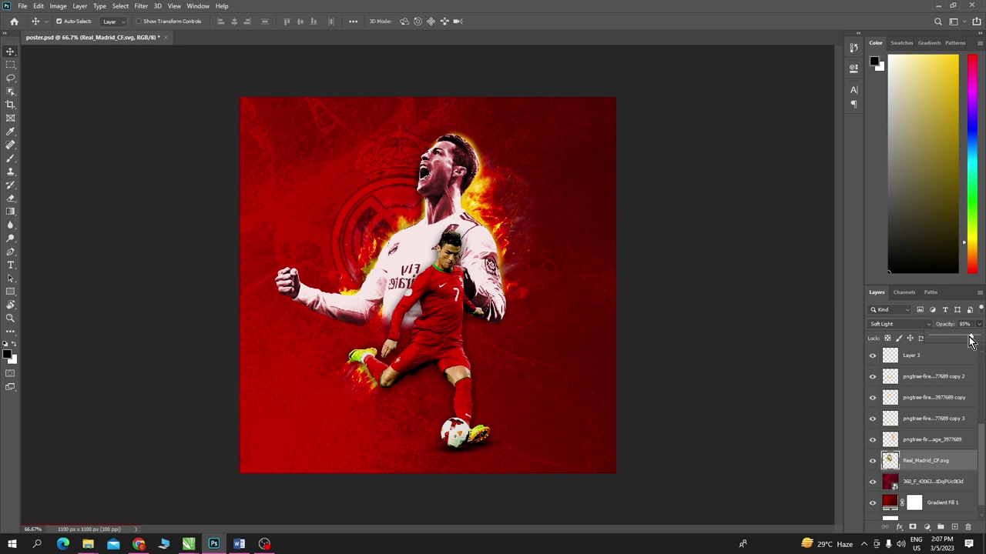
{"action": "left_click_drag", "start_coordinate": [388, 163], "coordinate": [398, 142]}
{"action": "key", "text": "ctrl+s"}
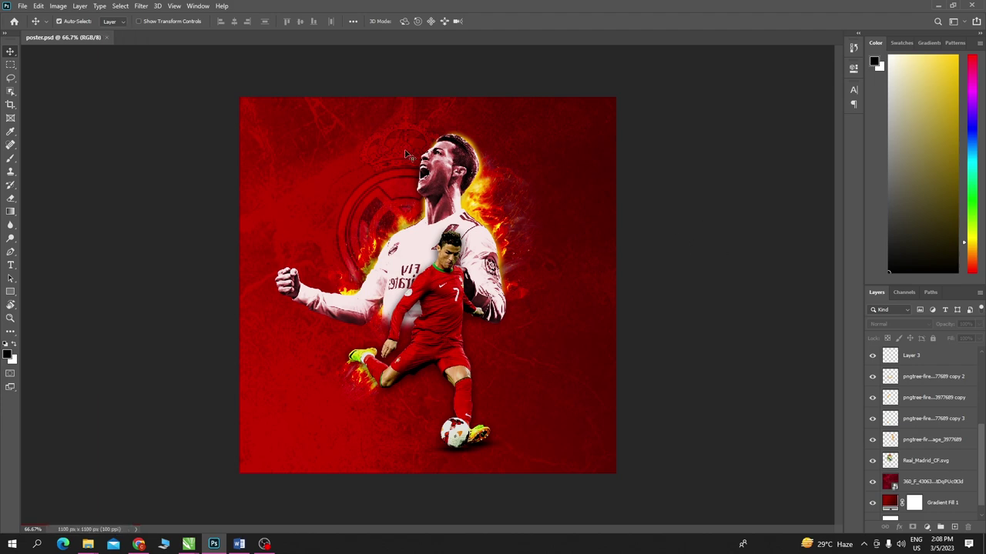
{"action": "left_click_drag", "start_coordinate": [406, 154], "coordinate": [418, 150]}
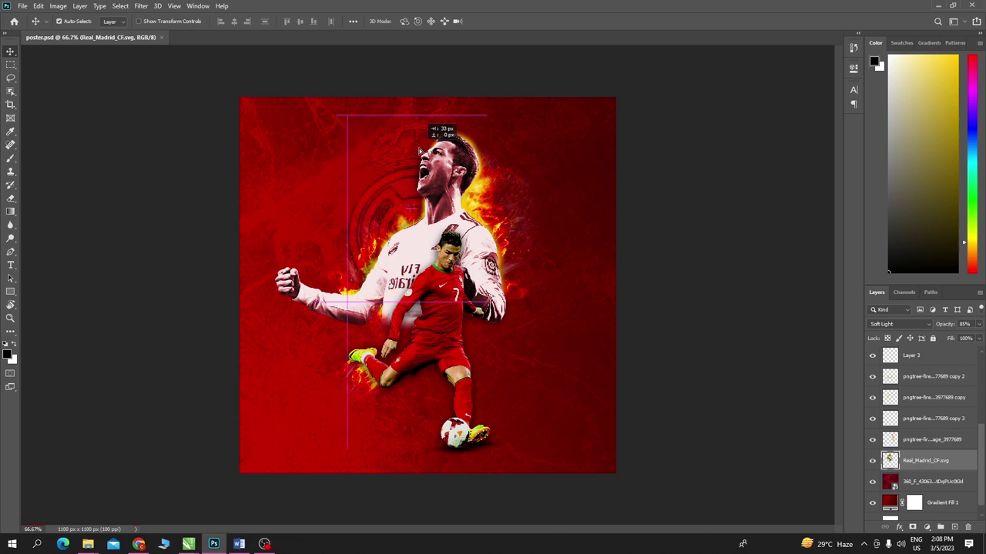
{"action": "left_click_drag", "start_coordinate": [418, 151], "coordinate": [418, 151]}
{"action": "left_click", "coordinate": [656, 227]}
- Lower the player artwork about 27 px and raise the red background over the top band
{"action": "left_click", "coordinate": [478, 190]}
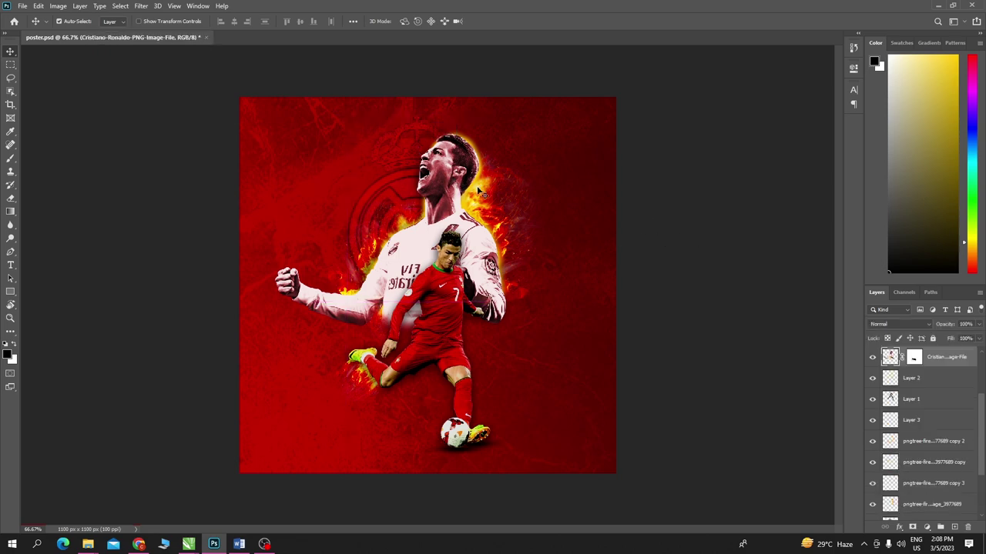
{"action": "left_click_drag", "start_coordinate": [198, 124], "coordinate": [631, 474]}
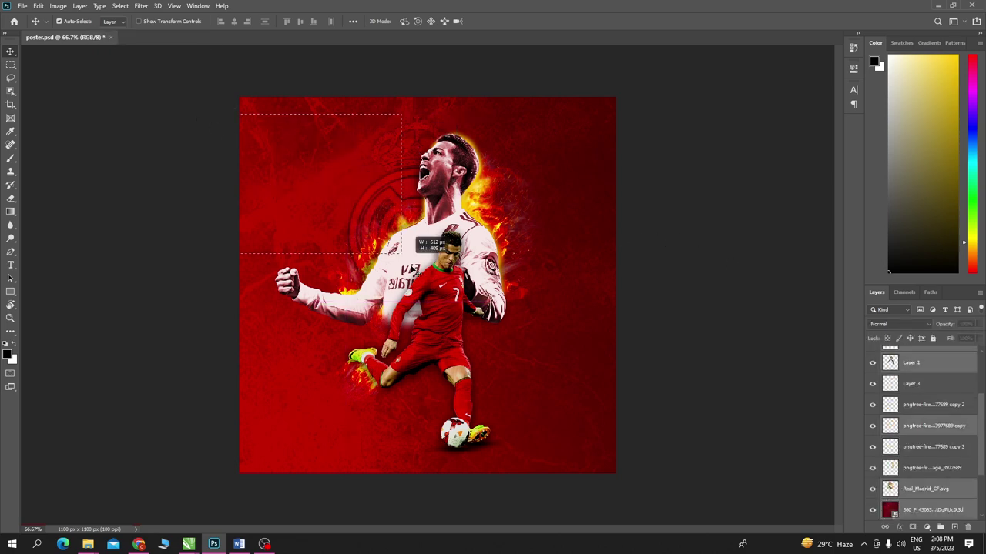
{"action": "left_click_drag", "start_coordinate": [446, 161], "coordinate": [444, 184]}
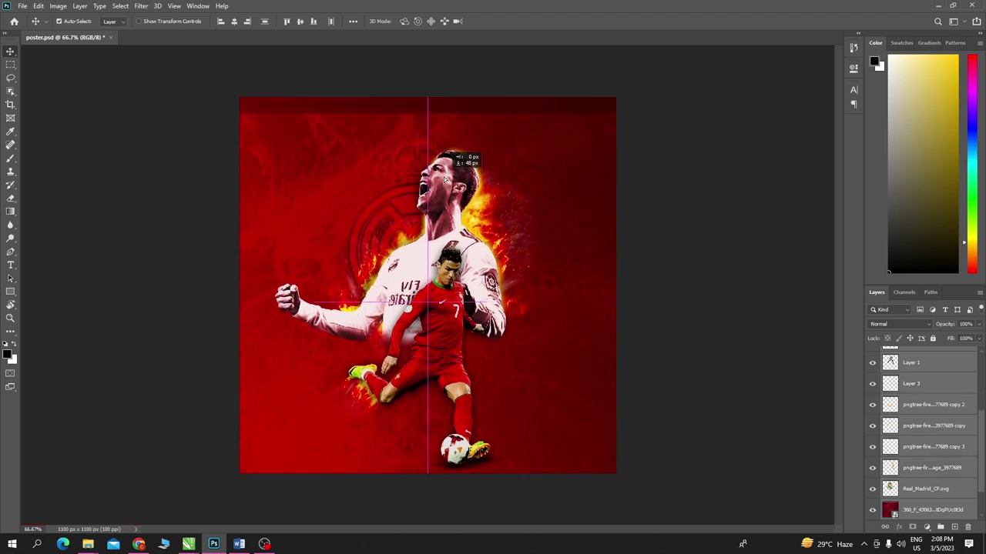
{"action": "left_click", "coordinate": [583, 142]}
{"action": "left_click_drag", "start_coordinate": [583, 142], "coordinate": [583, 127]}
{"action": "left_click", "coordinate": [612, 167]}
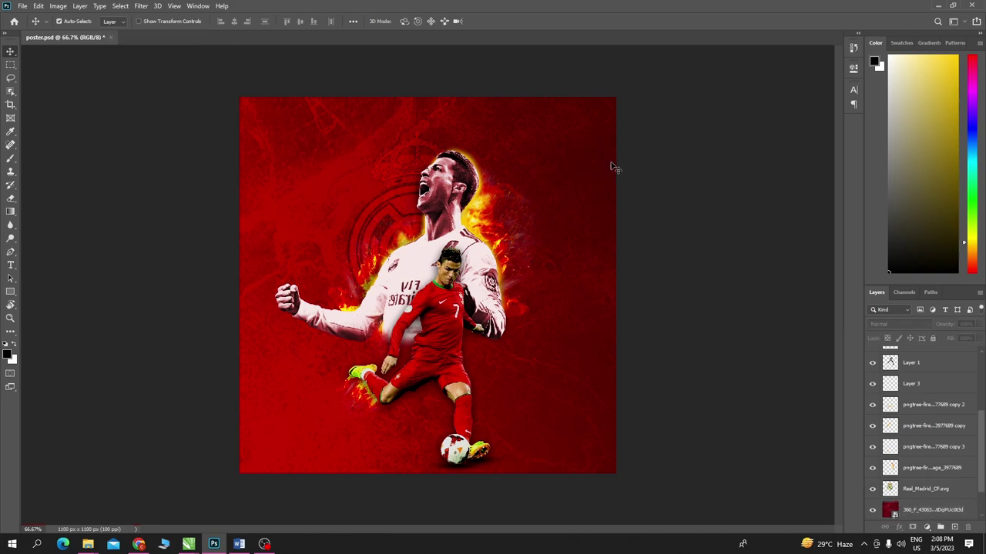
- Copy the quote paragraph from the Word document
{"action": "left_click", "coordinate": [238, 544]}
{"action": "left_click_drag", "start_coordinate": [379, 192], "coordinate": [569, 234]}
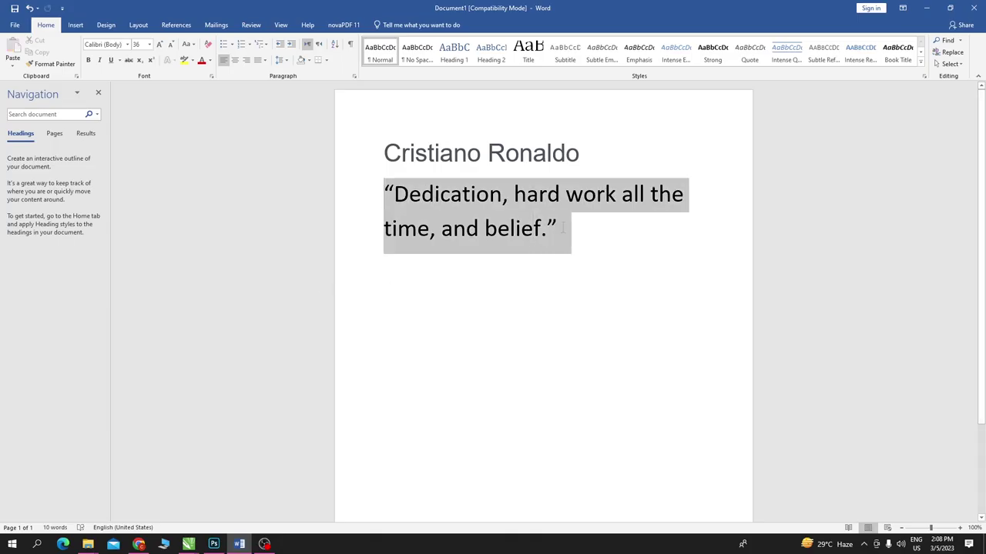
{"action": "left_click", "coordinate": [929, 7]}
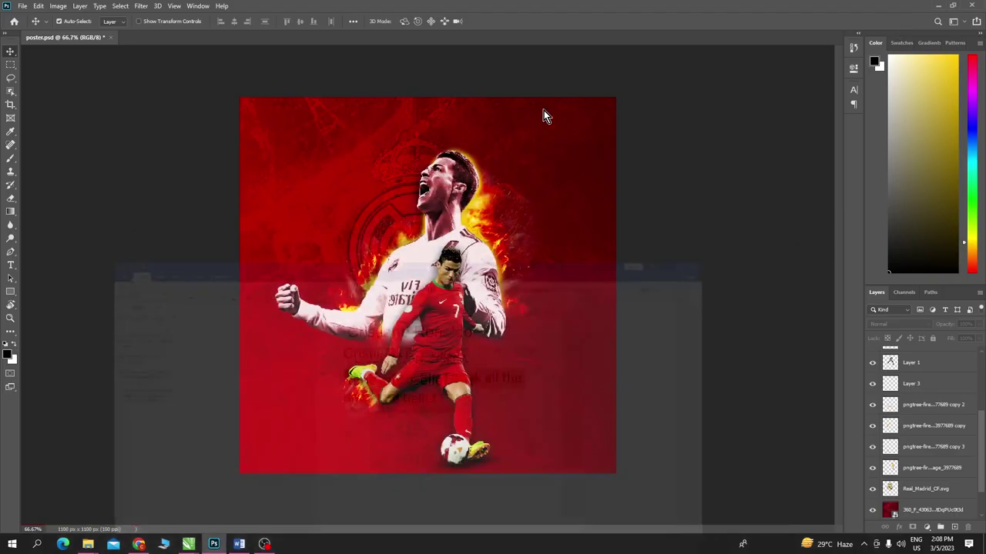
- Paste the quote as a new text layer set in Poppins Light
{"action": "left_click", "coordinate": [10, 265]}
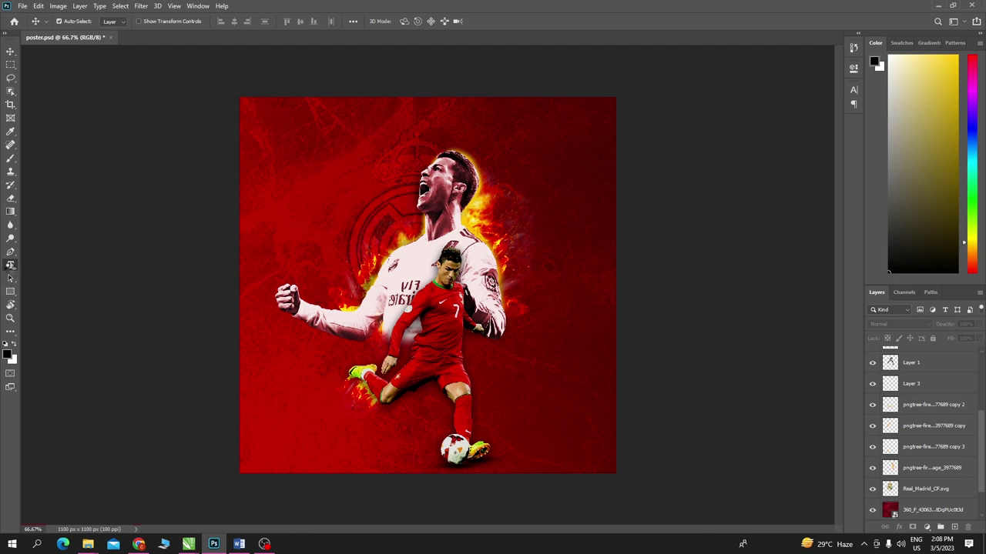
{"action": "left_click", "coordinate": [10, 265]}
{"action": "left_click", "coordinate": [398, 168]}
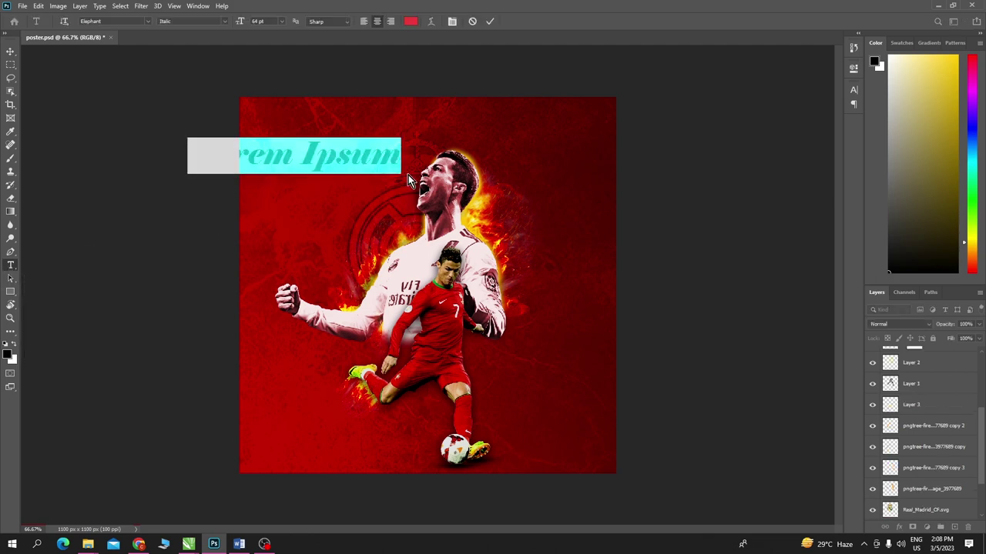
{"action": "key", "text": "ctrl+v"}
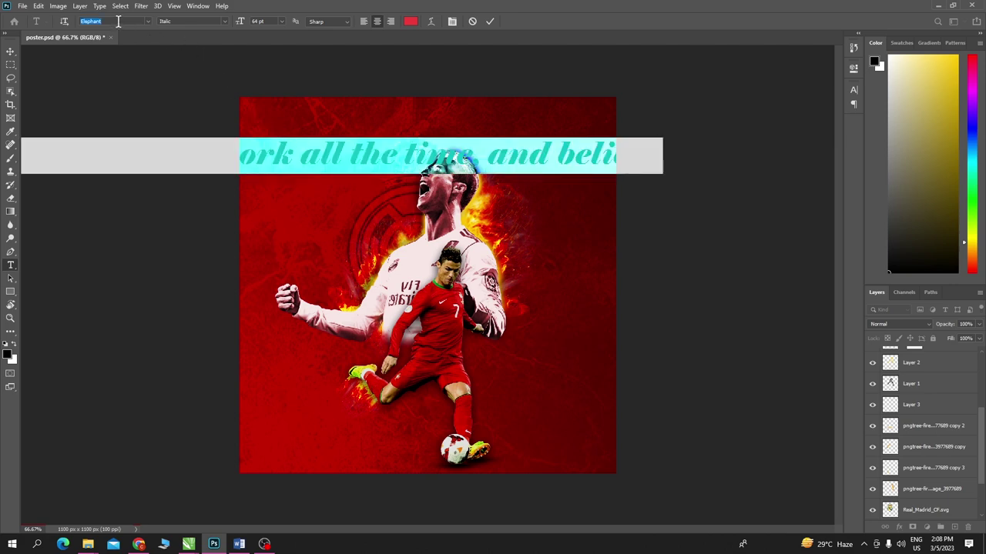
{"action": "left_click", "coordinate": [147, 21]}
{"action": "type", "text": "Poppins"}
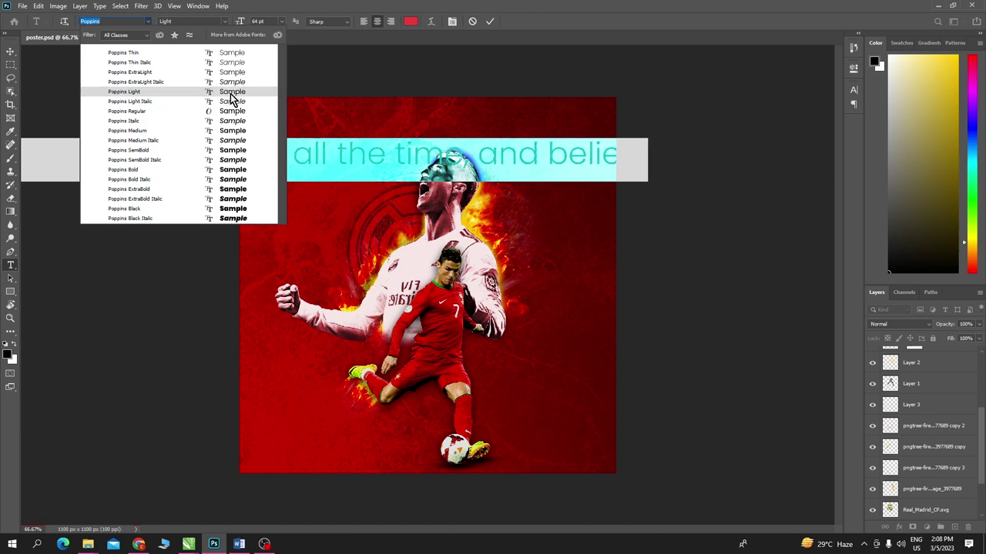
{"action": "left_click", "coordinate": [230, 93]}
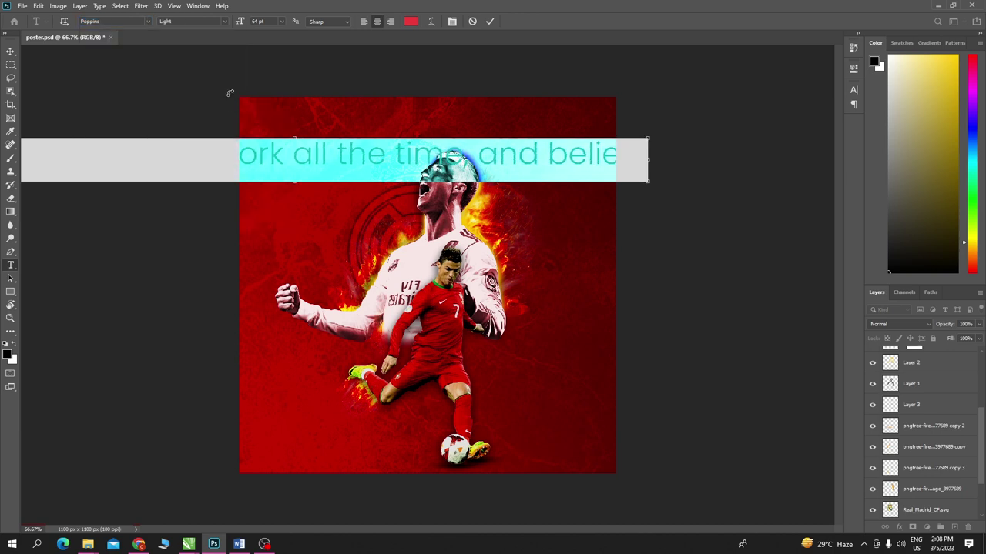
- Resize the quote to 20 pt and move it to the top of the poster
{"action": "key", "text": "ctrl+t"}
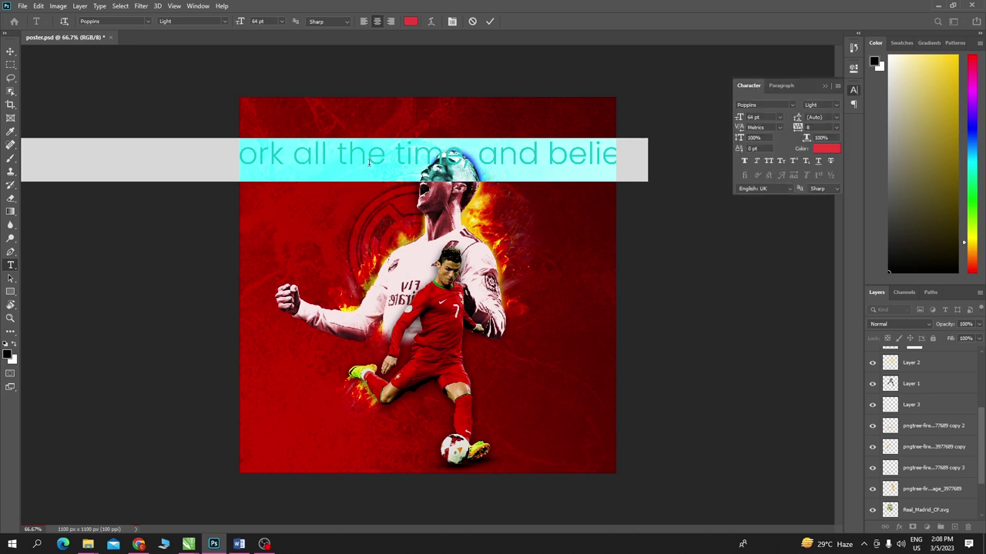
{"action": "left_click", "coordinate": [369, 162]}
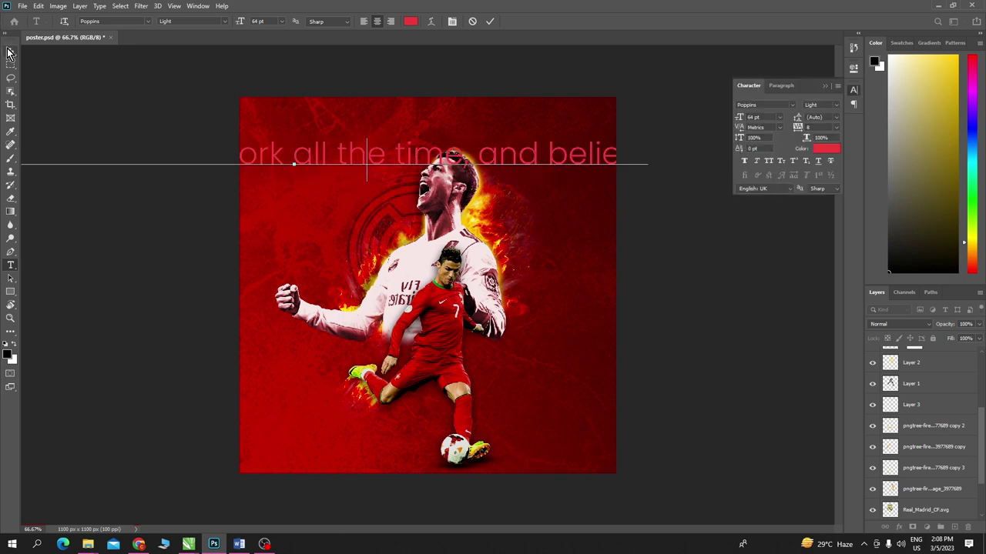
{"action": "key", "text": "ctrl+Return"}
{"action": "key", "text": "ctrl+t"}
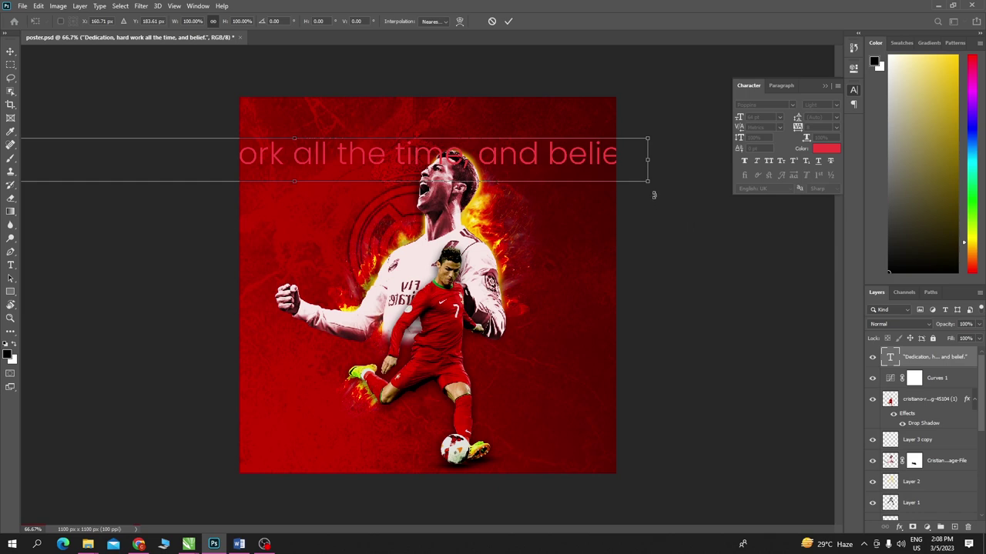
{"action": "key", "text": "Return"}
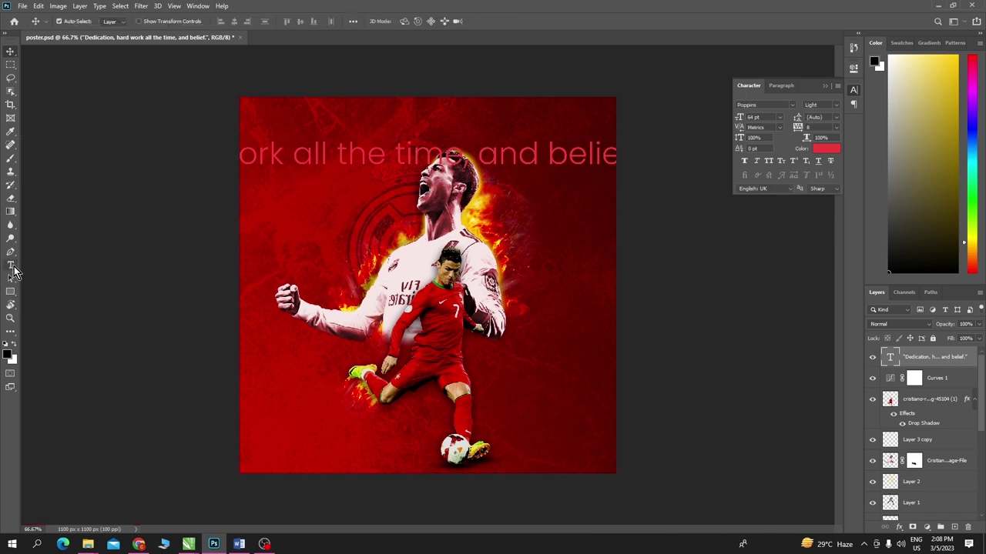
{"action": "left_click", "coordinate": [11, 265]}
{"action": "left_click", "coordinate": [337, 153]}
{"action": "key", "text": "ctrl+a"}
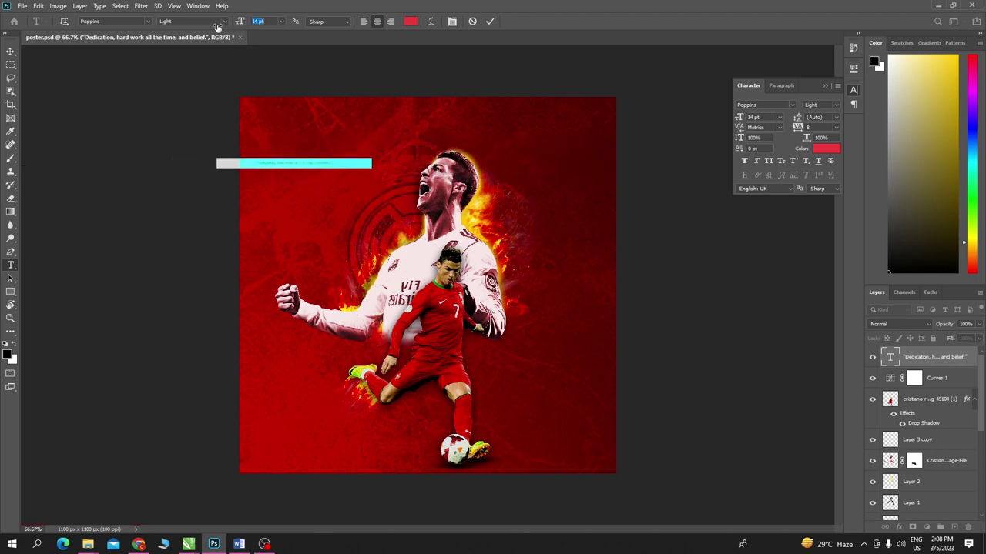
{"action": "left_click_drag", "start_coordinate": [242, 21], "coordinate": [219, 28]}
{"action": "left_click", "coordinate": [11, 51]}
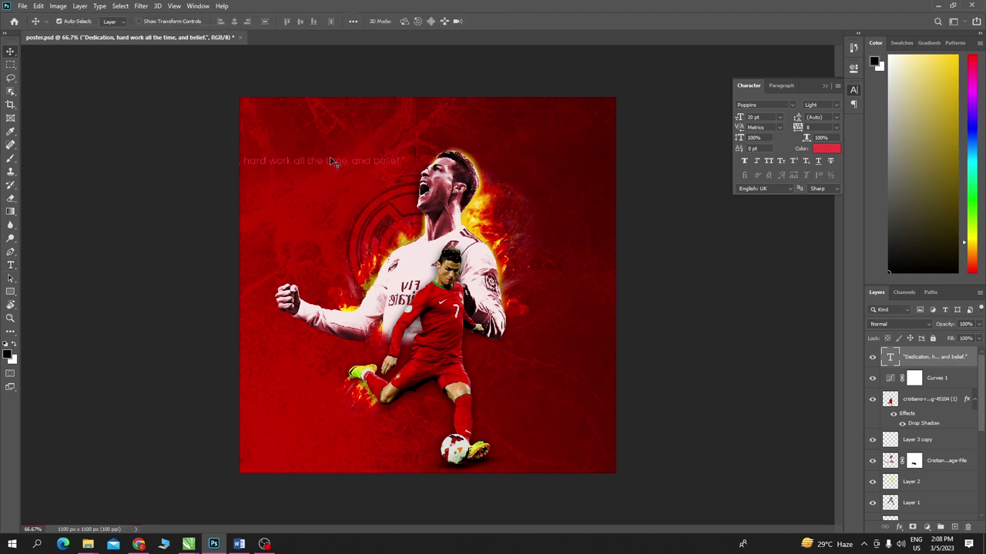
{"action": "left_click_drag", "start_coordinate": [331, 164], "coordinate": [476, 143]}
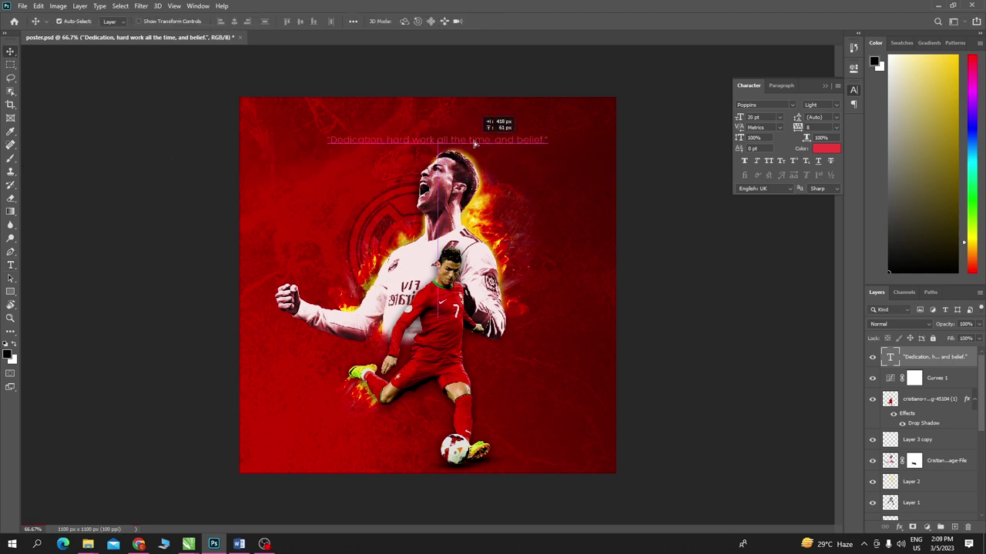
- Make the quote white (#ffffff) and all caps, then nudge it slightly higher
{"action": "left_click", "coordinate": [11, 265]}
{"action": "left_click", "coordinate": [361, 140]}
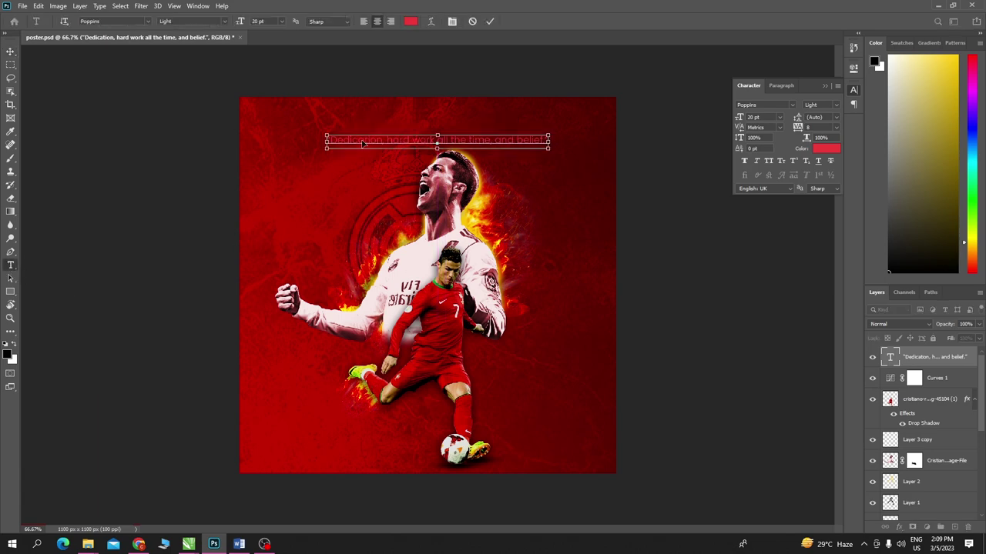
{"action": "key", "text": "ctrl+a"}
{"action": "left_click", "coordinate": [410, 22]}
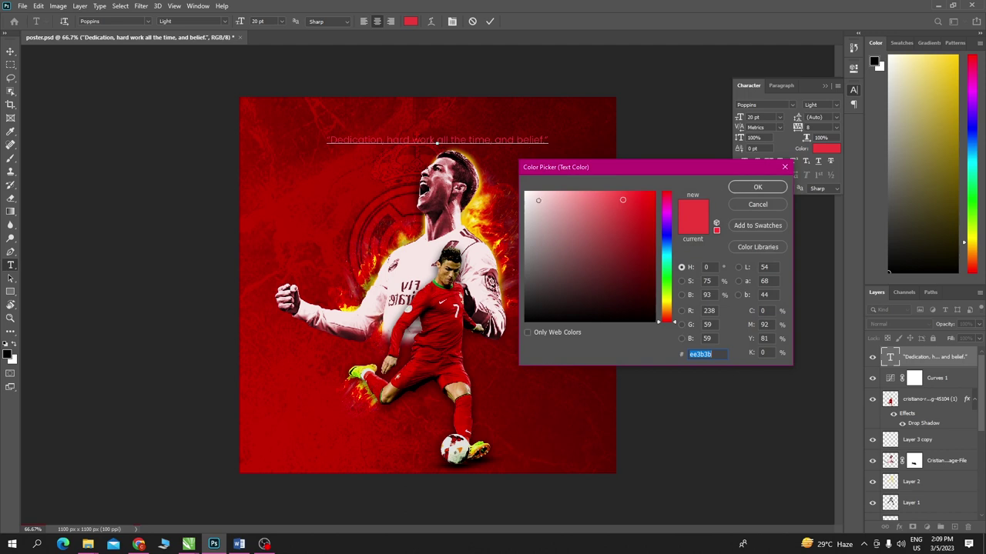
{"action": "type", "text": "ffffff"}
{"action": "left_click", "coordinate": [757, 187]}
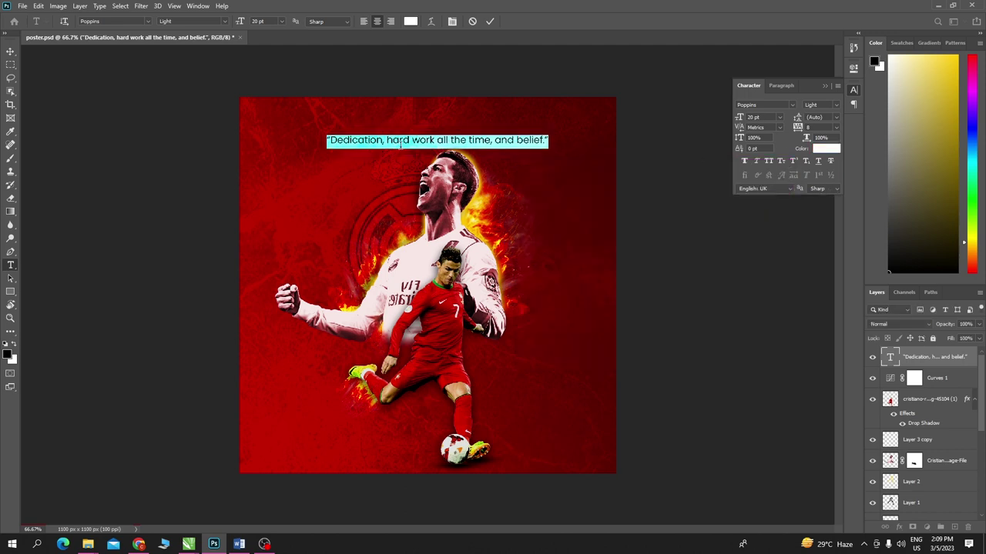
{"action": "left_click", "coordinate": [768, 161]}
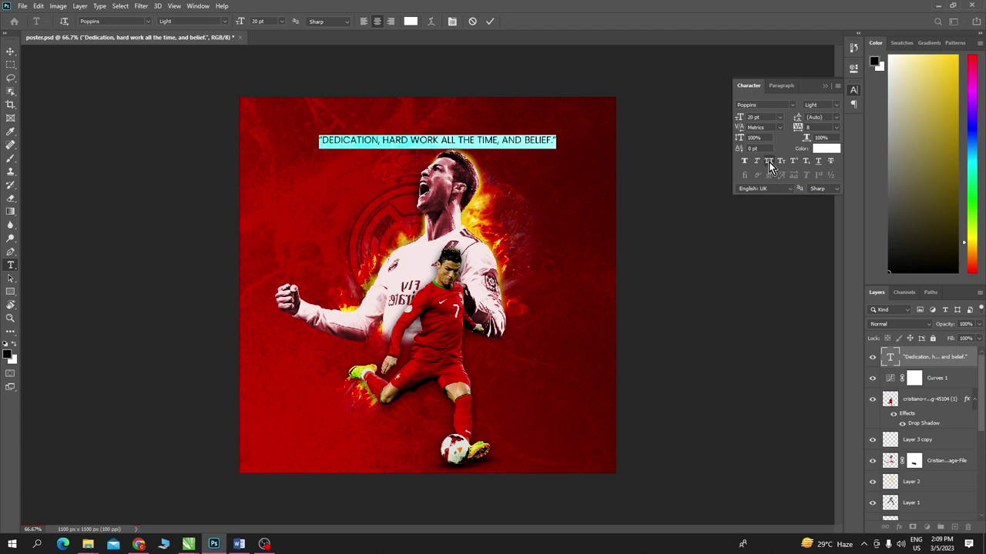
{"action": "left_click", "coordinate": [10, 51]}
{"action": "left_click_drag", "start_coordinate": [484, 141], "coordinate": [479, 137]}
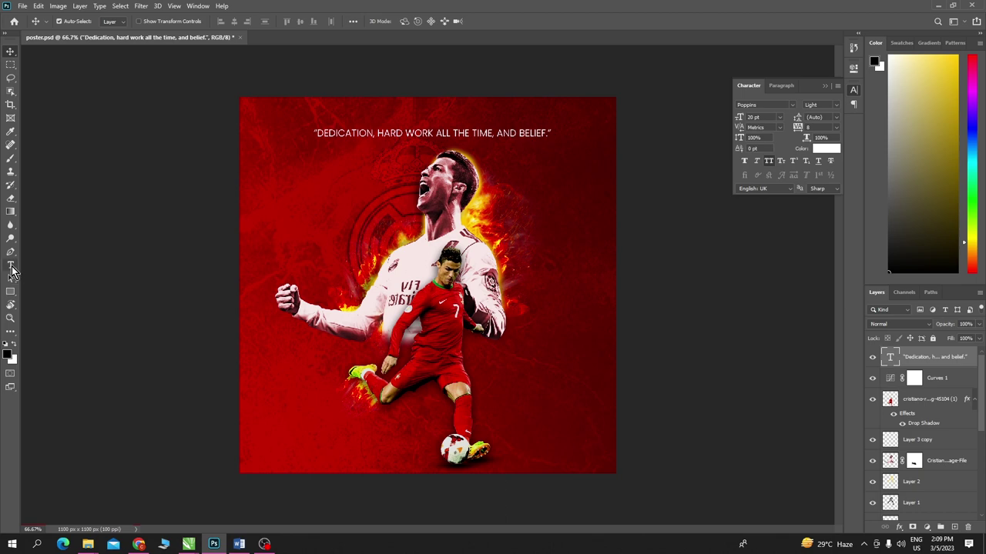
{"action": "left_click", "coordinate": [11, 265]}
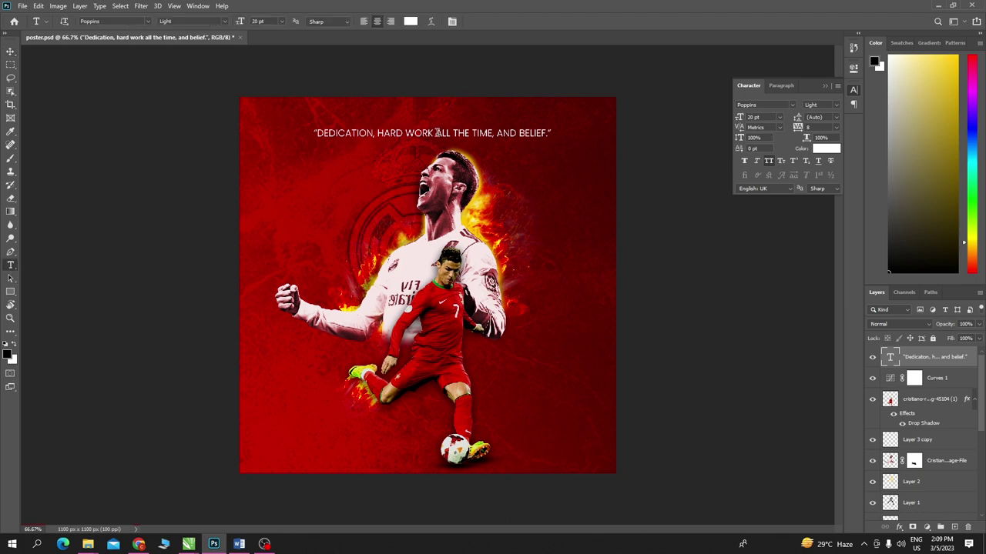
- Cut 'WORK ALL THE TIME, AND BELIEF.' from the quote into its own text layer
{"action": "left_click_drag", "start_coordinate": [435, 133], "coordinate": [586, 132]}
{"action": "key", "text": "ctrl+c"}
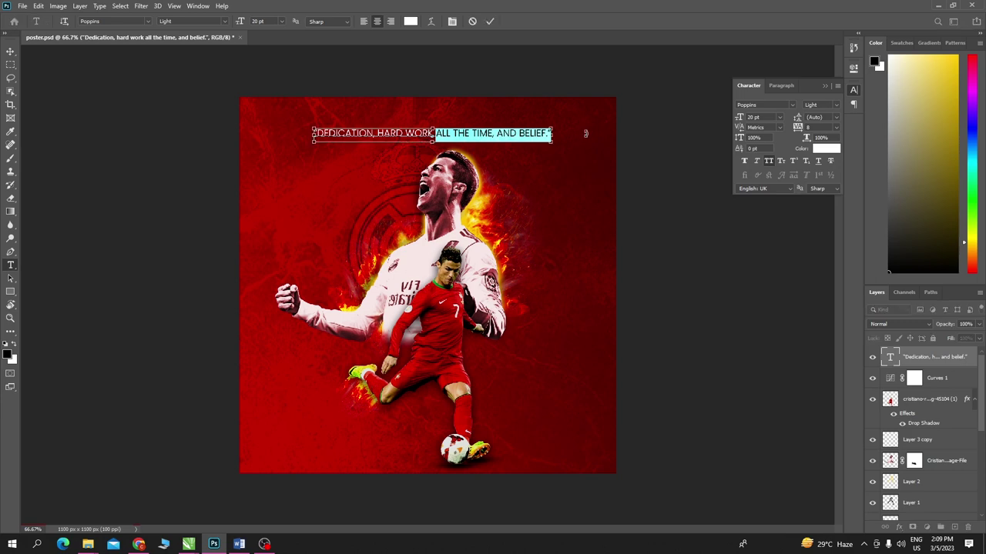
{"action": "left_click", "coordinate": [429, 133]}
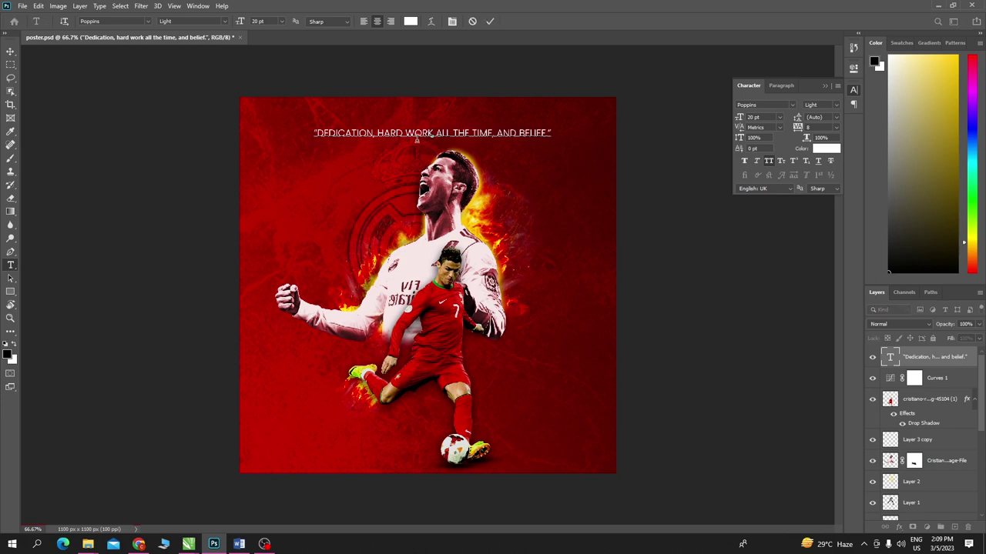
{"action": "left_click", "coordinate": [608, 131], "text": "shift"}
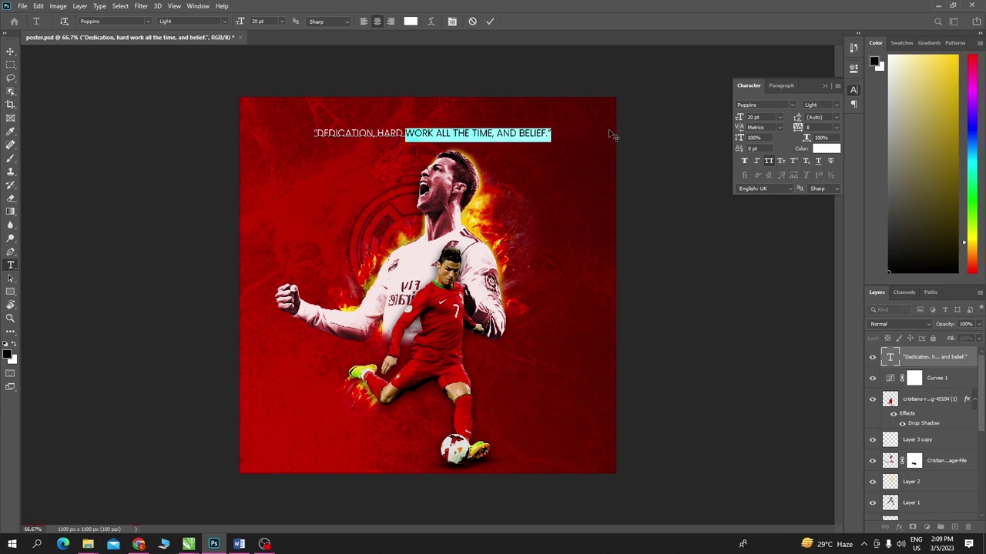
{"action": "key", "text": "BackSpace"}
{"action": "left_click", "coordinate": [11, 52]}
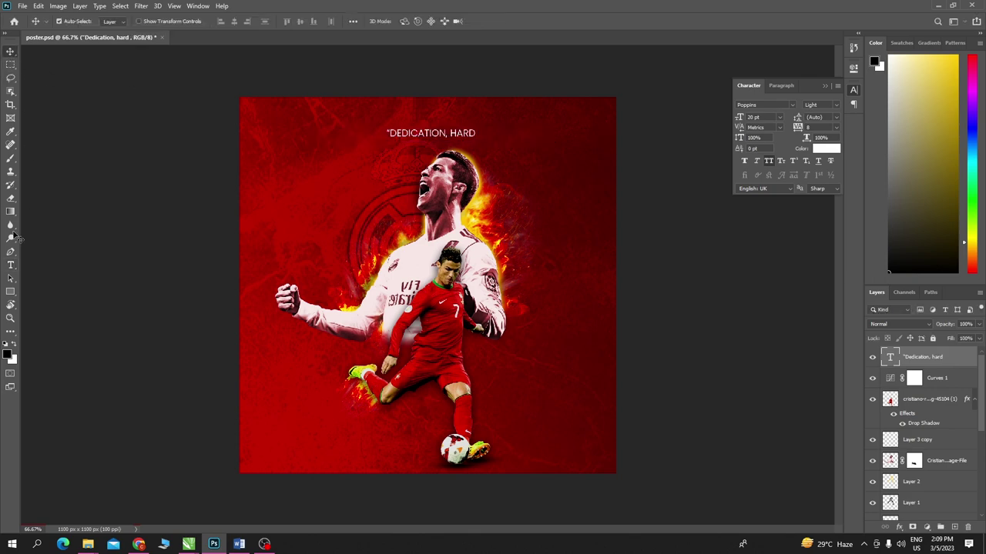
{"action": "key", "text": "t"}
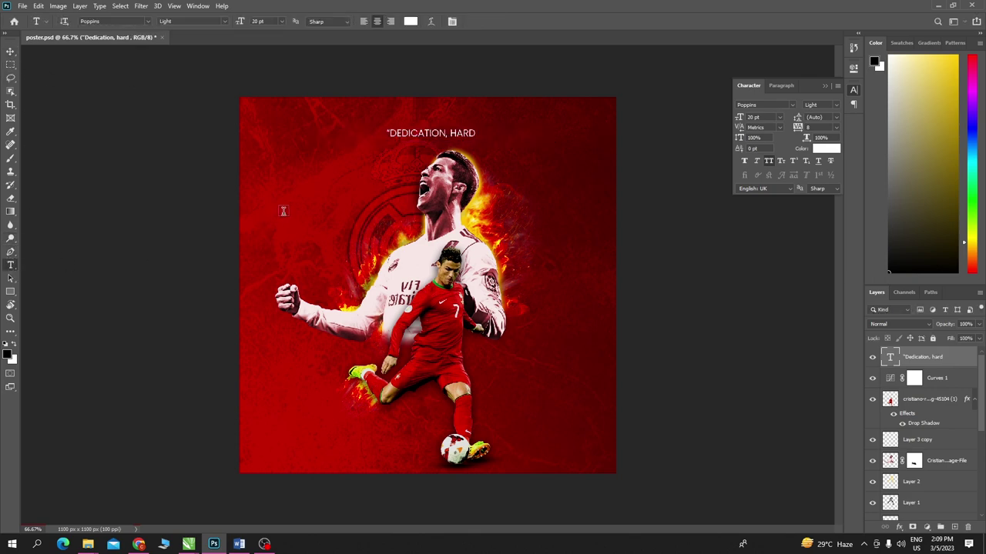
{"action": "left_click", "coordinate": [282, 210]}
{"action": "key", "text": "ctrl+v"}
{"action": "left_click", "coordinate": [11, 51]}
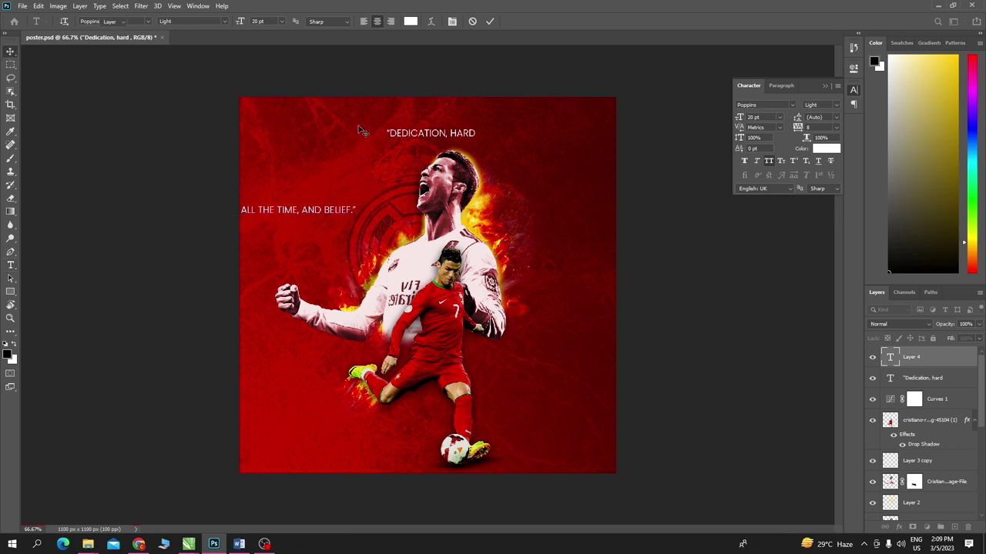
- Nudge 'DEDICATION, HARD' up-left and widen its letter spacing
{"action": "left_click_drag", "start_coordinate": [436, 134], "coordinate": [426, 129]}
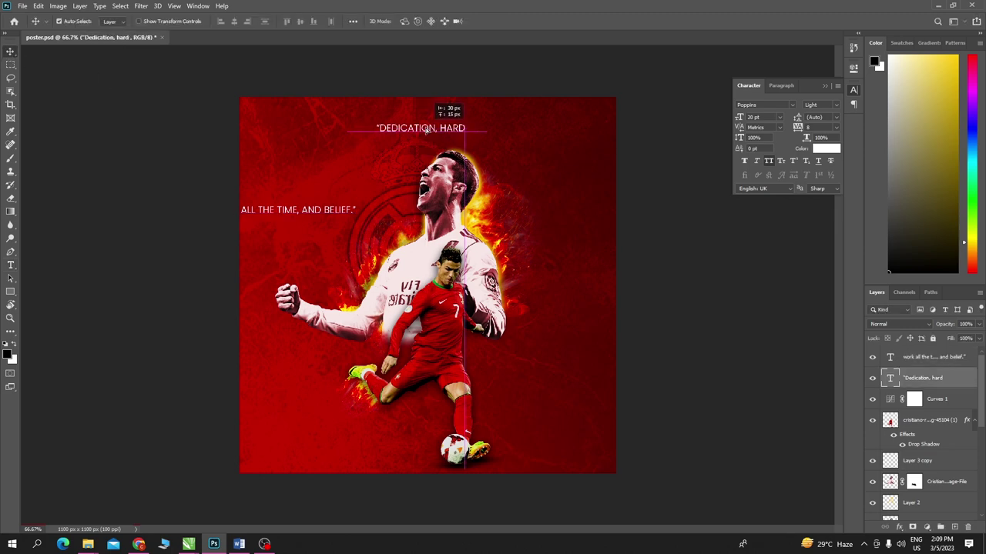
{"action": "left_click", "coordinate": [10, 265]}
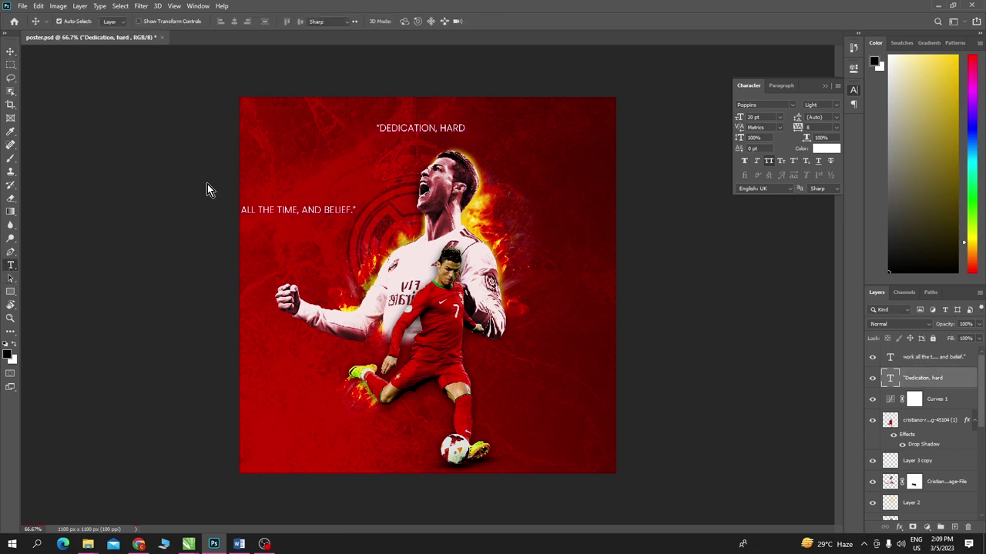
{"action": "left_click", "coordinate": [398, 129]}
{"action": "key", "text": "ctrl+a"}
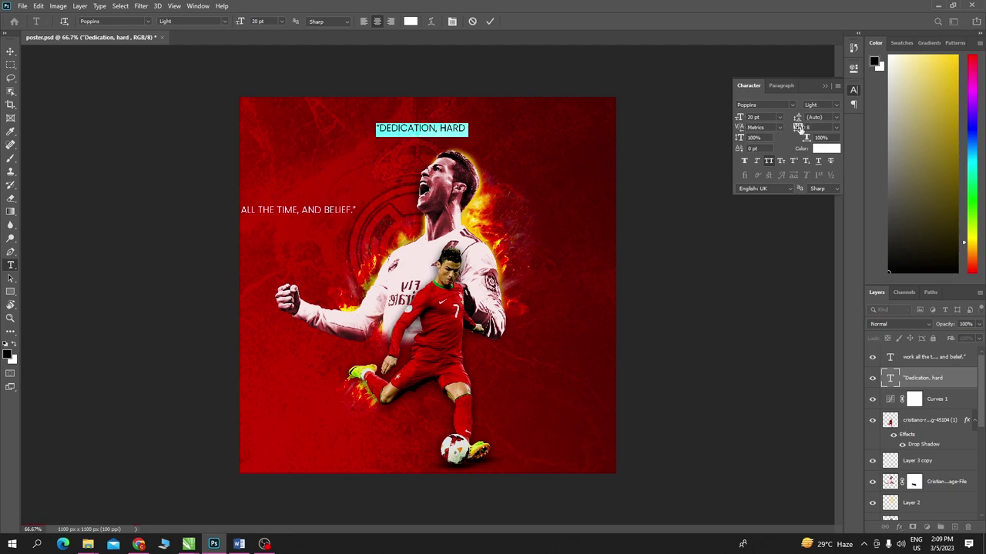
{"action": "left_click_drag", "start_coordinate": [801, 129], "coordinate": [808, 129]}
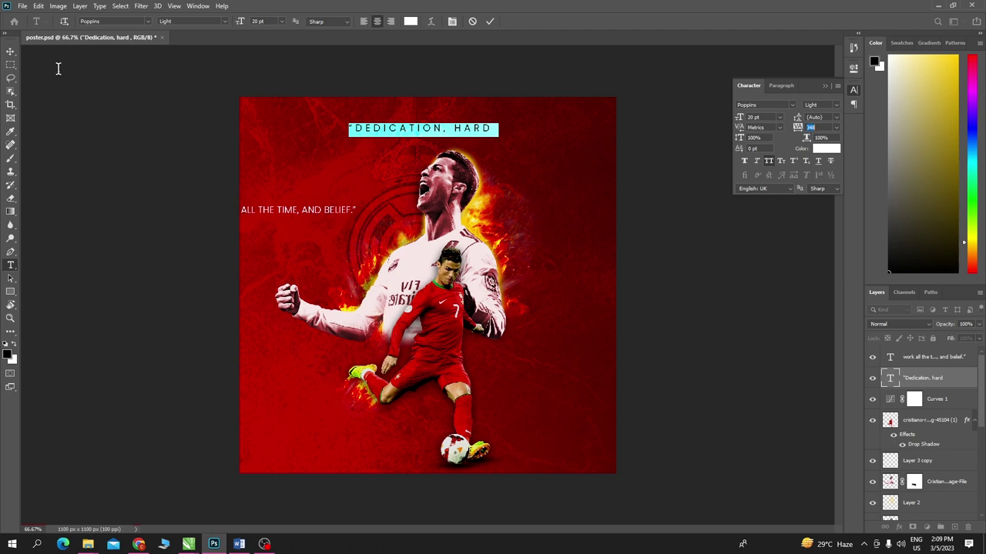
- Reposition 'DEDICATION, HARD' and place the second quote line beneath it
{"action": "left_click", "coordinate": [11, 51]}
{"action": "left_click", "coordinate": [471, 131]}
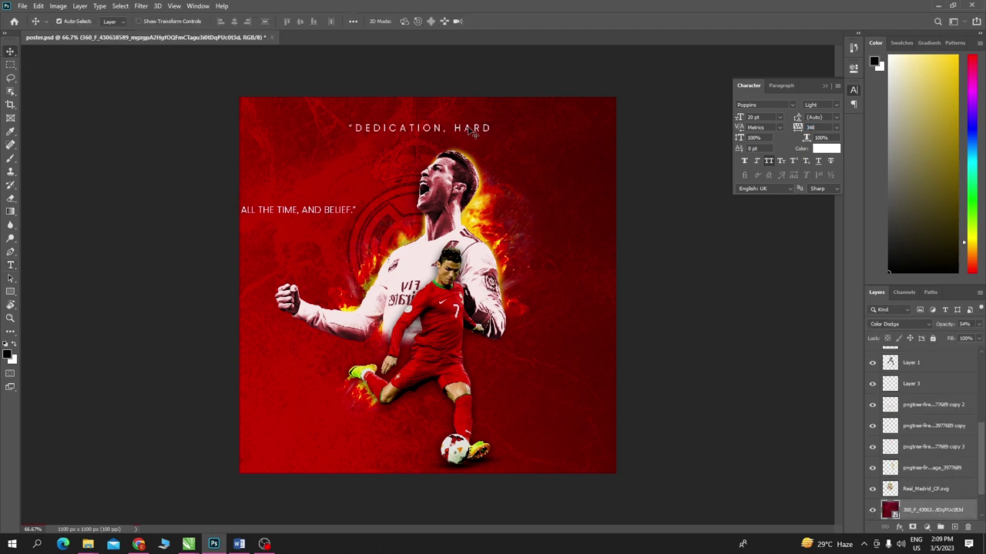
{"action": "left_click_drag", "start_coordinate": [471, 131], "coordinate": [473, 126]}
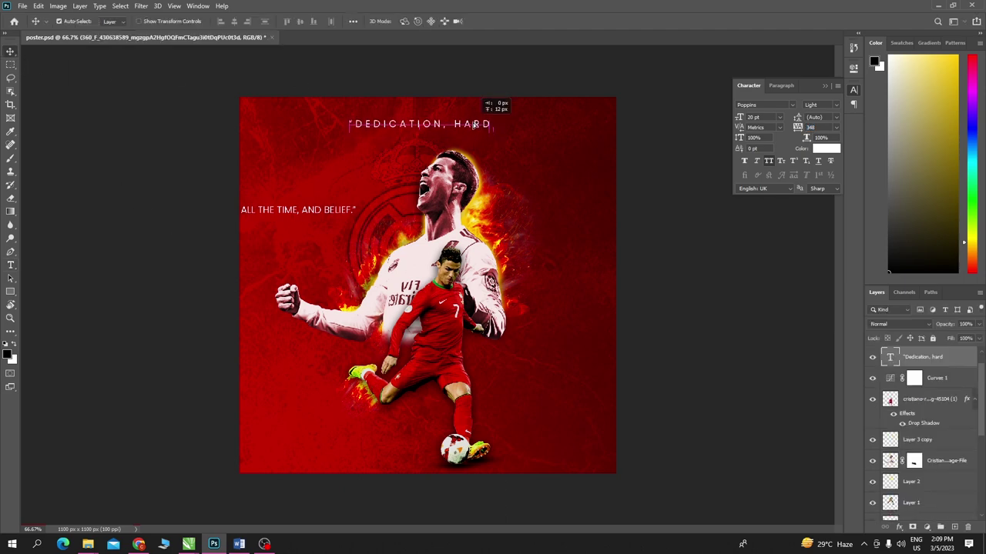
{"action": "mouse_move", "coordinate": [320, 208]}
{"action": "left_mouse_down"}
{"action": "mouse_move", "coordinate": [463, 136]}
{"action": "mouse_move", "coordinate": [527, 138]}
{"action": "left_mouse_up"}
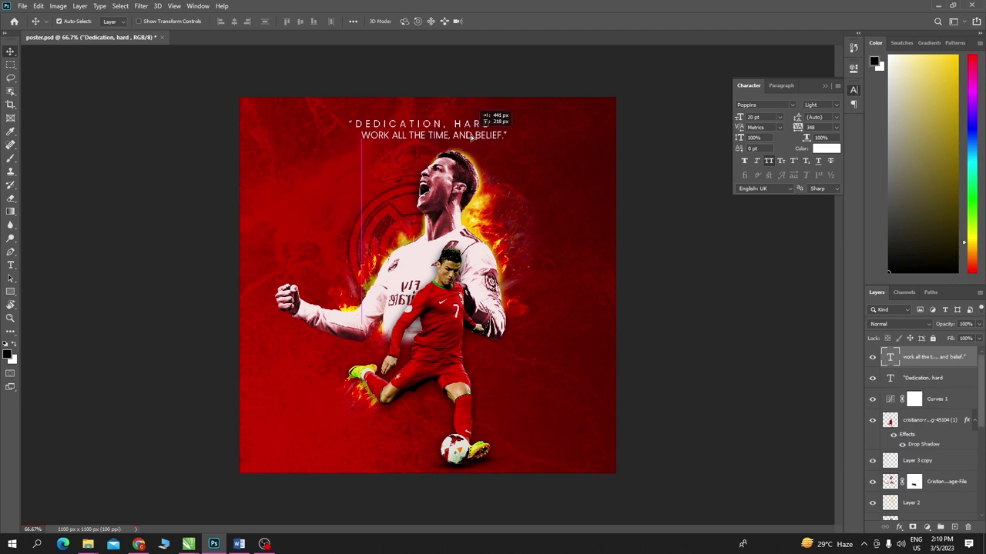
{"action": "double_click", "coordinate": [429, 126]}
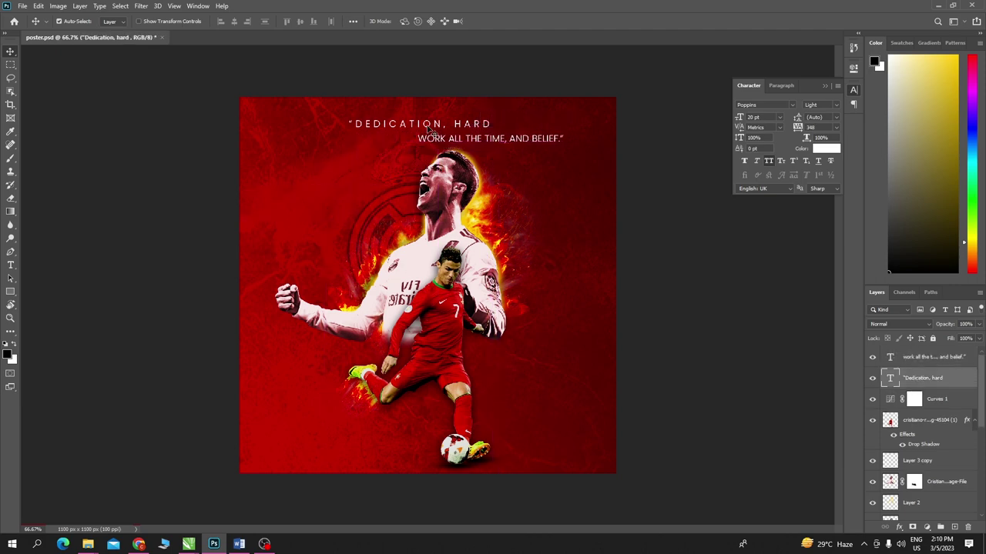
{"action": "left_click", "coordinate": [10, 50]}
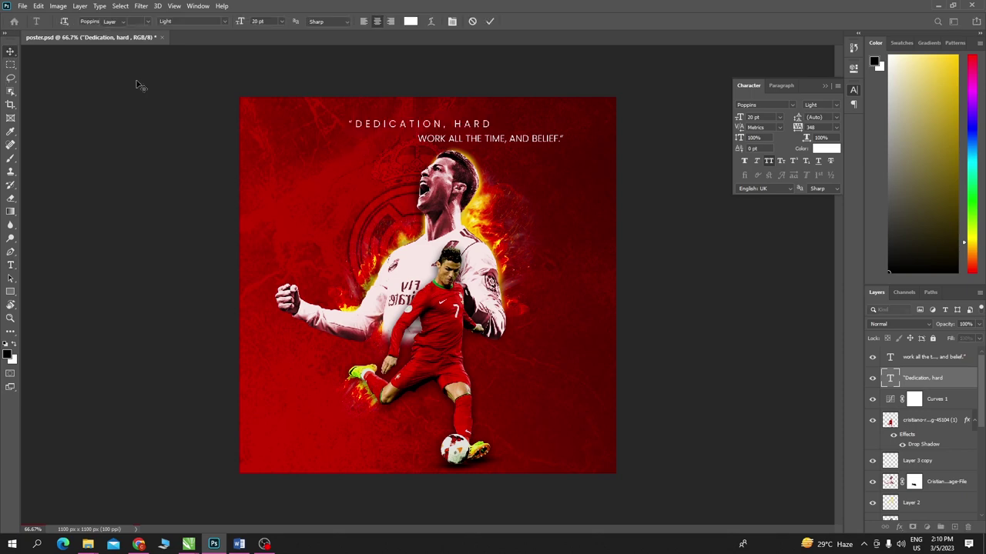
{"action": "left_click_drag", "start_coordinate": [387, 125], "coordinate": [300, 169]}
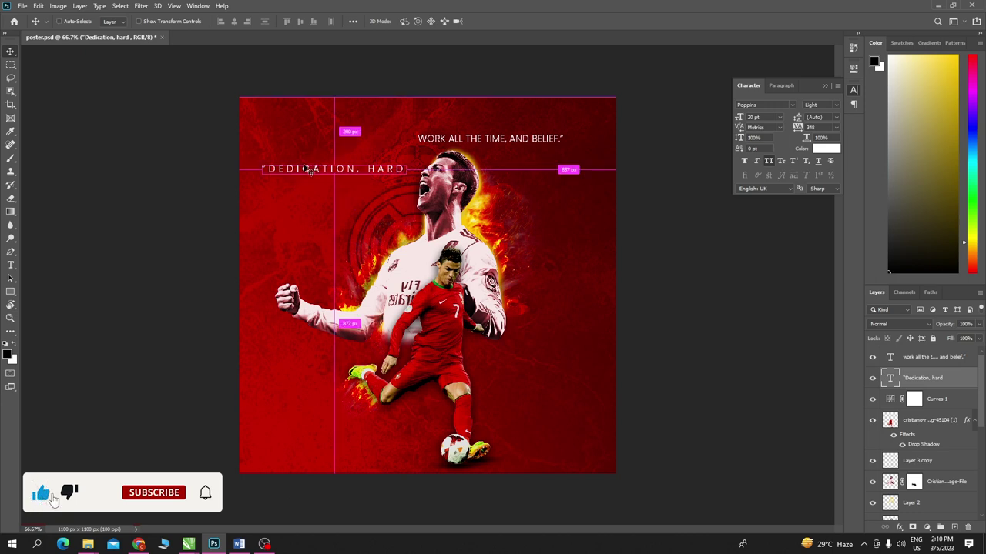
- Rotate 'DEDICATION, HARD' 90° and move it to the poster's right edge
{"action": "key", "text": "ctrl+t"}
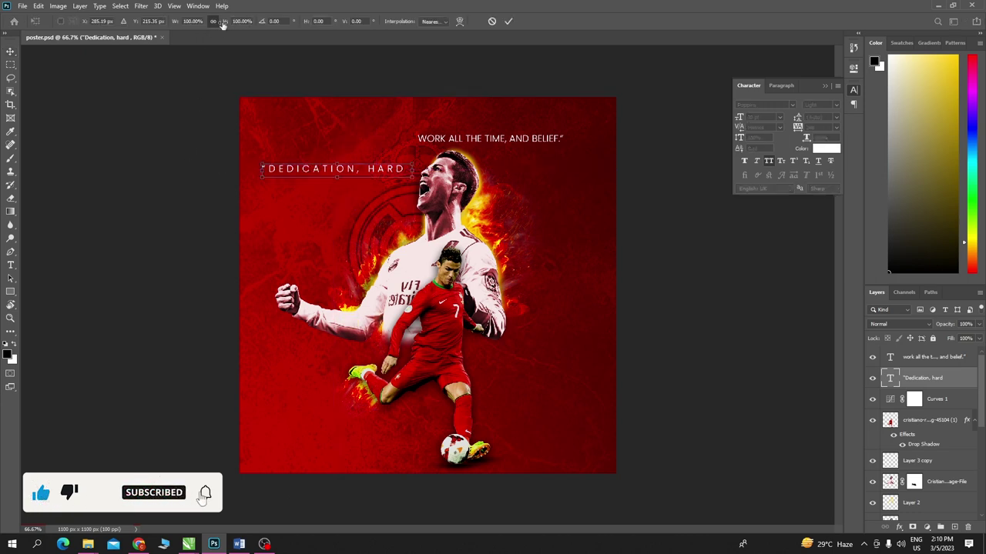
{"action": "left_click", "coordinate": [277, 22]}
{"action": "type", "text": "90"}
{"action": "key", "text": "Return"}
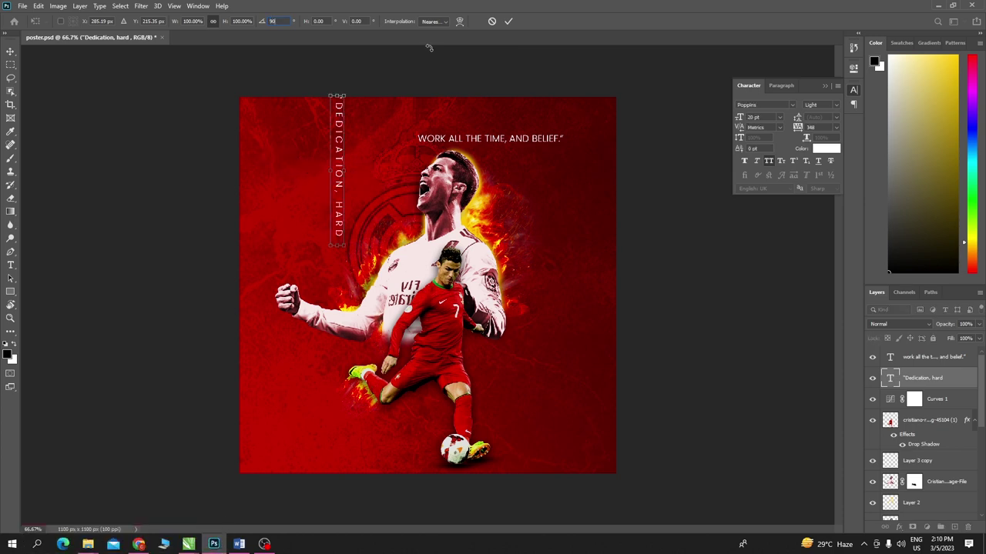
{"action": "left_click", "coordinate": [10, 50]}
{"action": "mouse_move", "coordinate": [353, 159]}
{"action": "left_mouse_down"}
{"action": "mouse_move", "coordinate": [367, 177]}
{"action": "mouse_move", "coordinate": [597, 259]}
{"action": "left_mouse_up"}
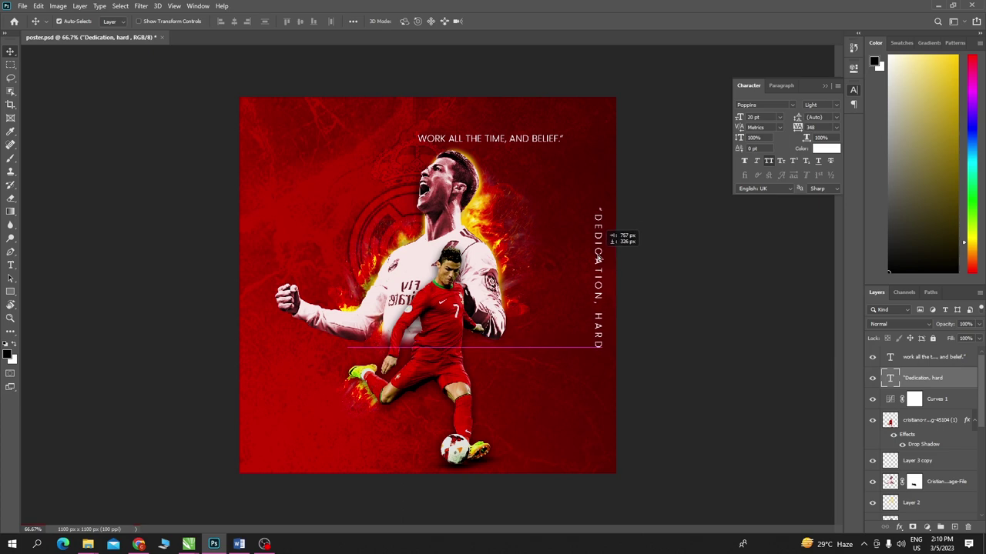
- Rotate the 'WORK ALL THE TIME' line 90° and place it beside 'DEDICATION, HARD'
{"action": "left_click", "coordinate": [539, 142]}
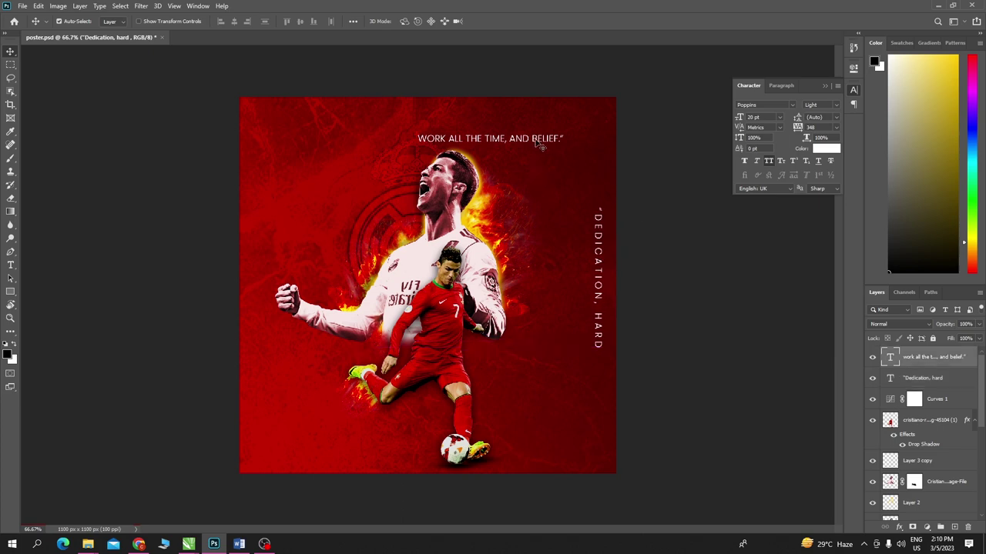
{"action": "key", "text": "ctrl+t"}
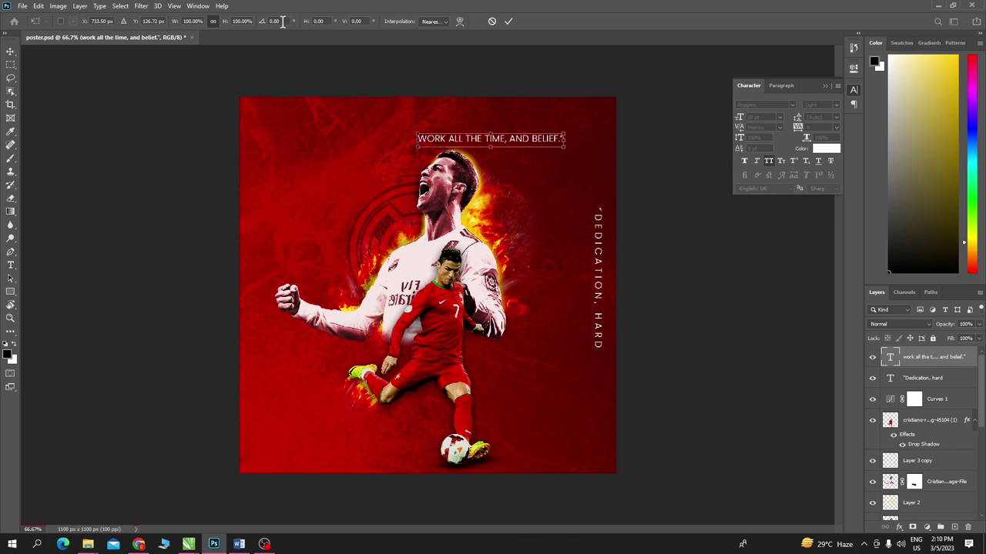
{"action": "type", "text": "90"}
{"action": "key", "text": "Return"}
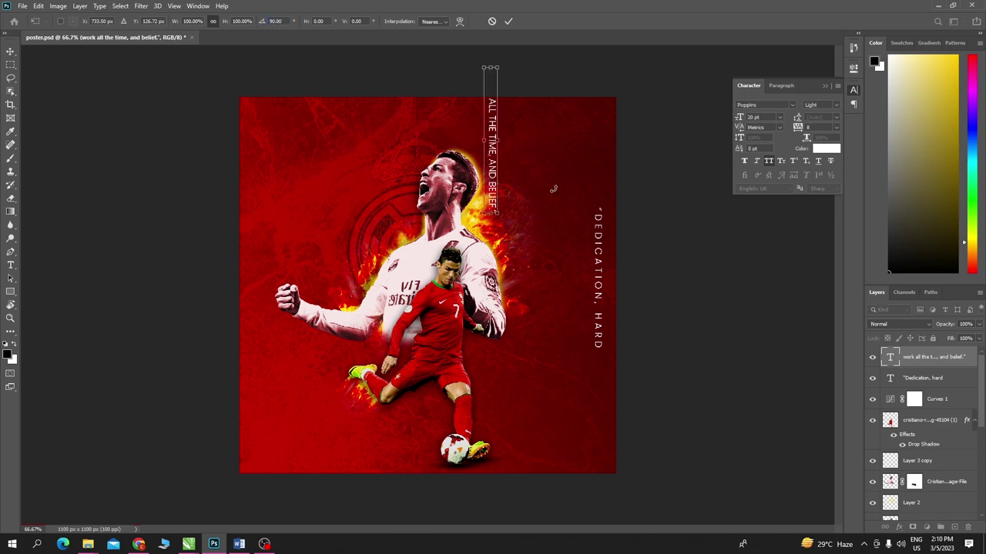
{"action": "key", "text": "Return"}
{"action": "left_click_drag", "start_coordinate": [504, 178], "coordinate": [588, 383]}
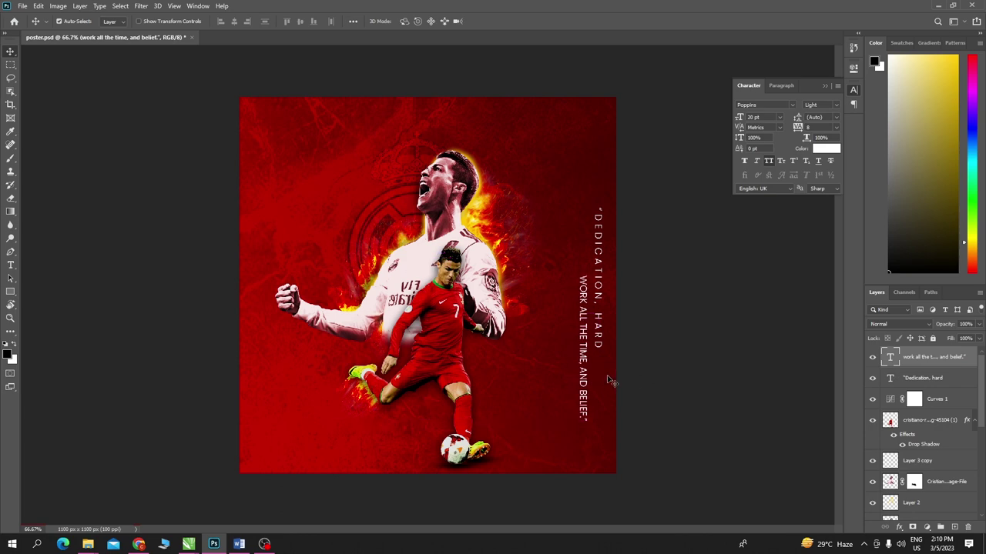
{"action": "left_click", "coordinate": [602, 270]}
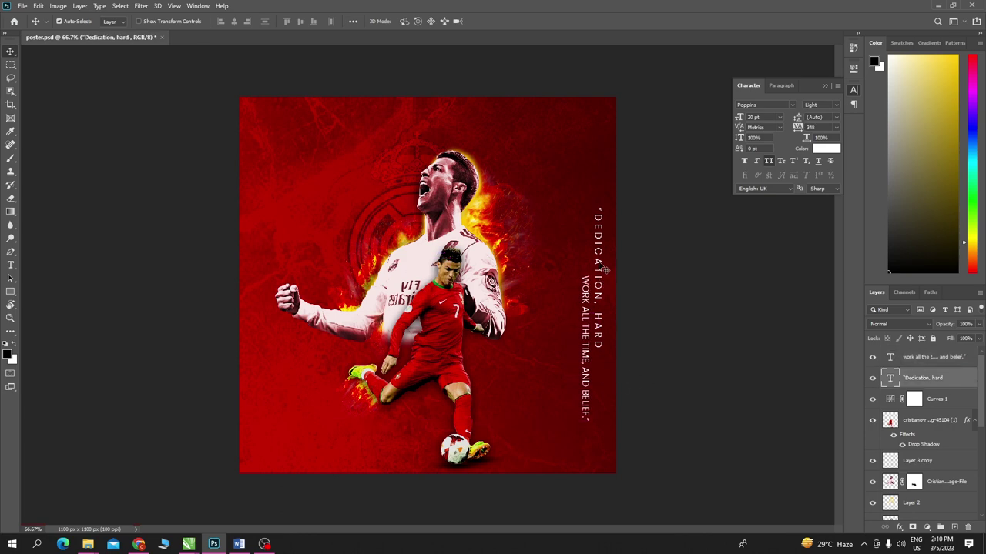
- Shift the vertical quote lines slightly left and move the second line down
{"action": "double_click", "coordinate": [586, 291]}
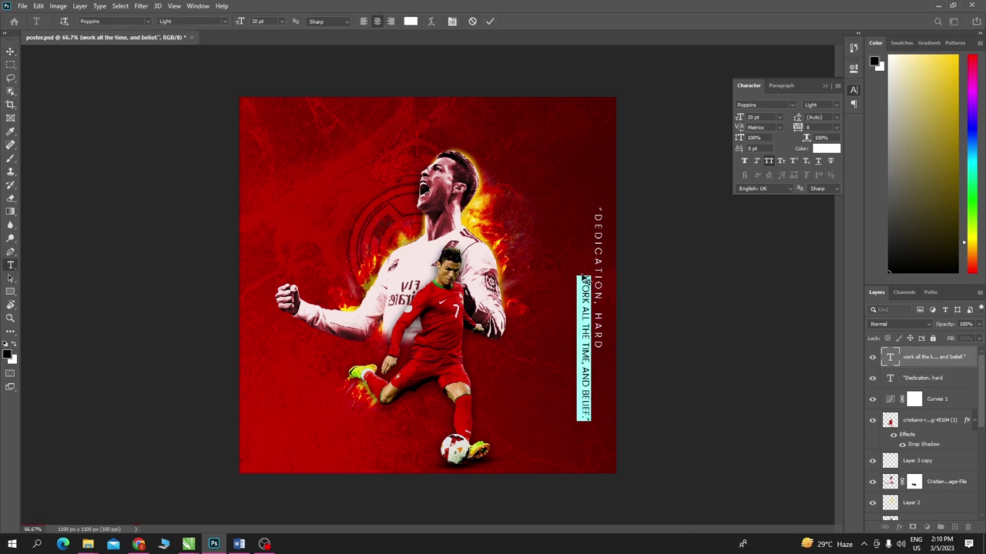
{"action": "left_click", "coordinate": [10, 49]}
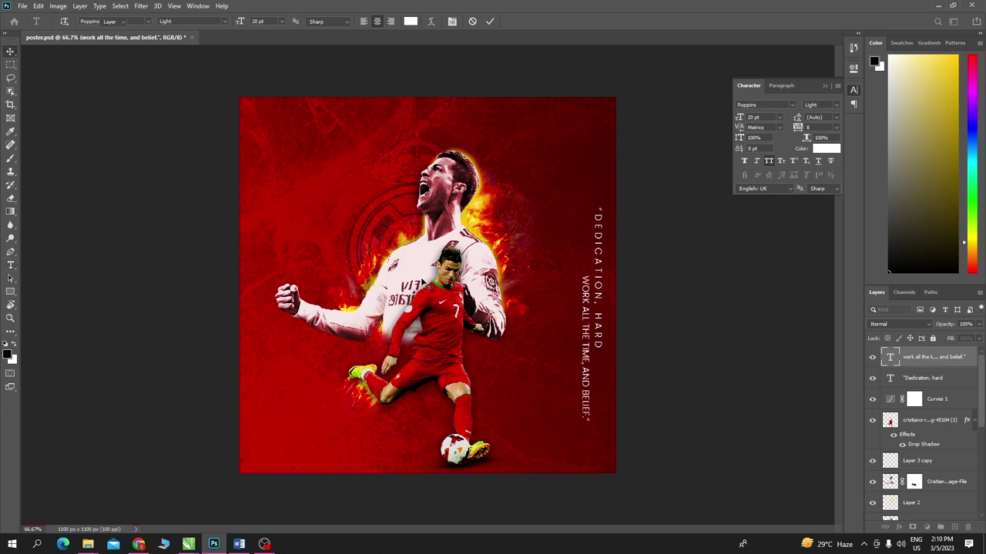
{"action": "left_click", "coordinate": [606, 242], "text": "shift"}
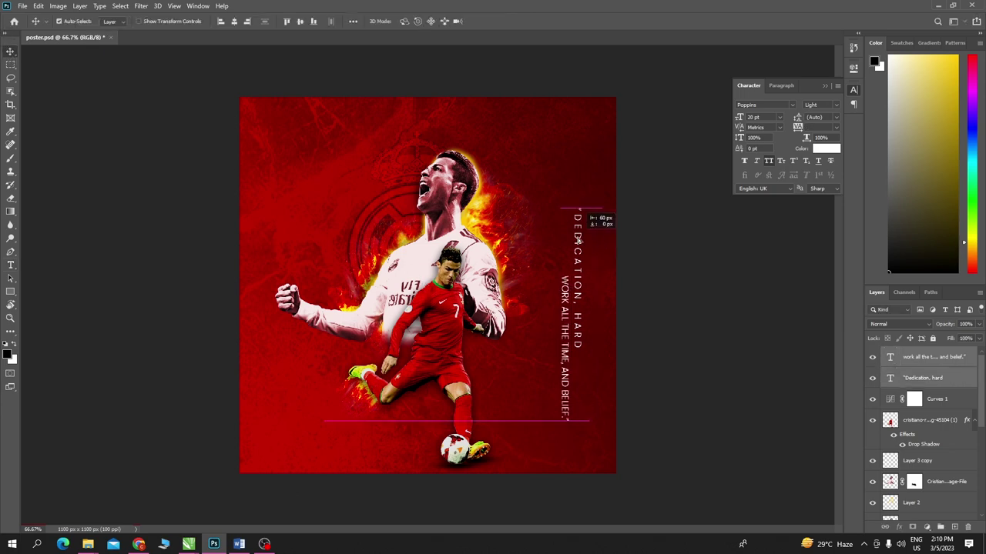
{"action": "left_click_drag", "start_coordinate": [606, 243], "coordinate": [592, 243]}
{"action": "left_click", "coordinate": [628, 365]}
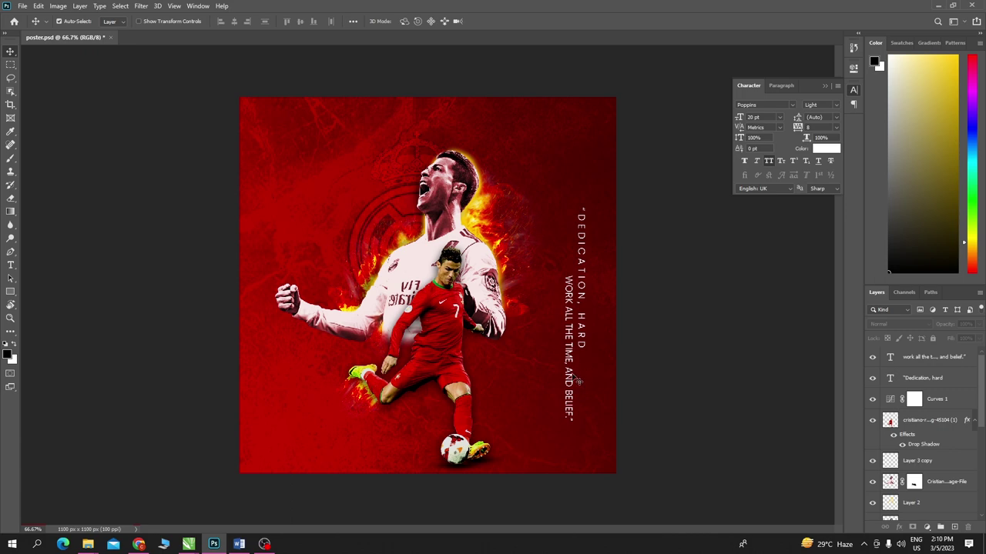
{"action": "left_click_drag", "start_coordinate": [576, 380], "coordinate": [570, 391]}
- Apply 340 tracking to both vertical quote lines
{"action": "left_click", "coordinate": [10, 265]}
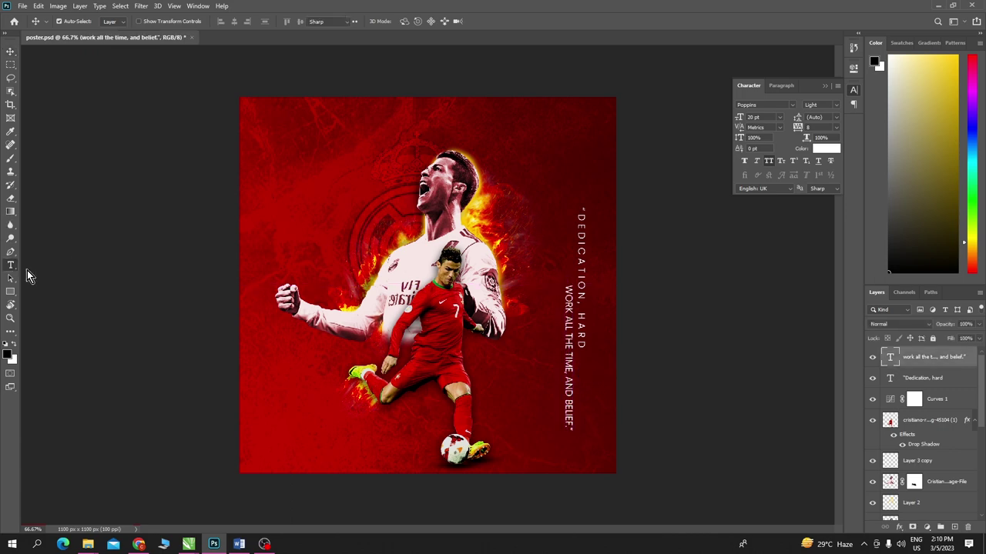
{"action": "left_click", "coordinate": [581, 250]}
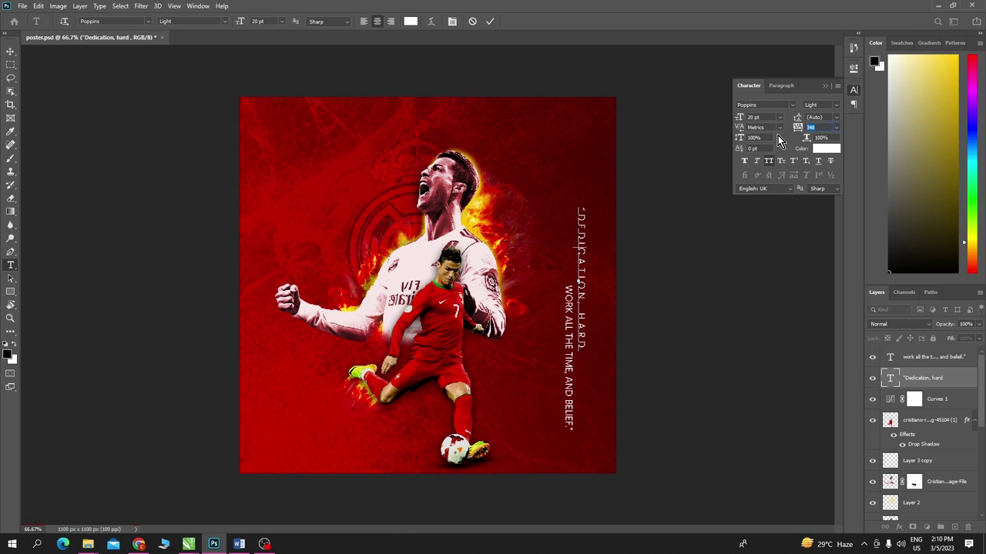
{"action": "key", "text": "Return"}
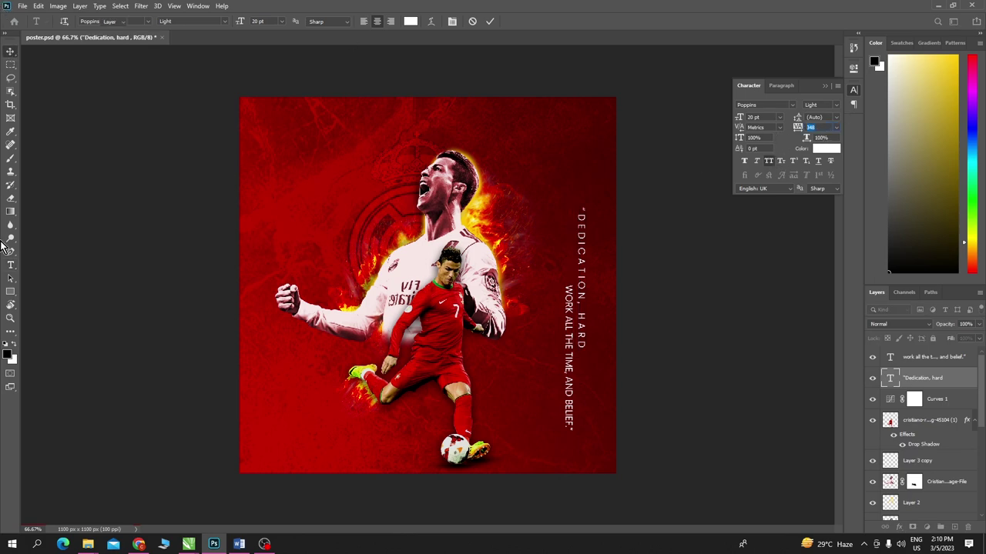
{"action": "left_click", "coordinate": [570, 354]}
{"action": "key", "text": "ctrl+a"}
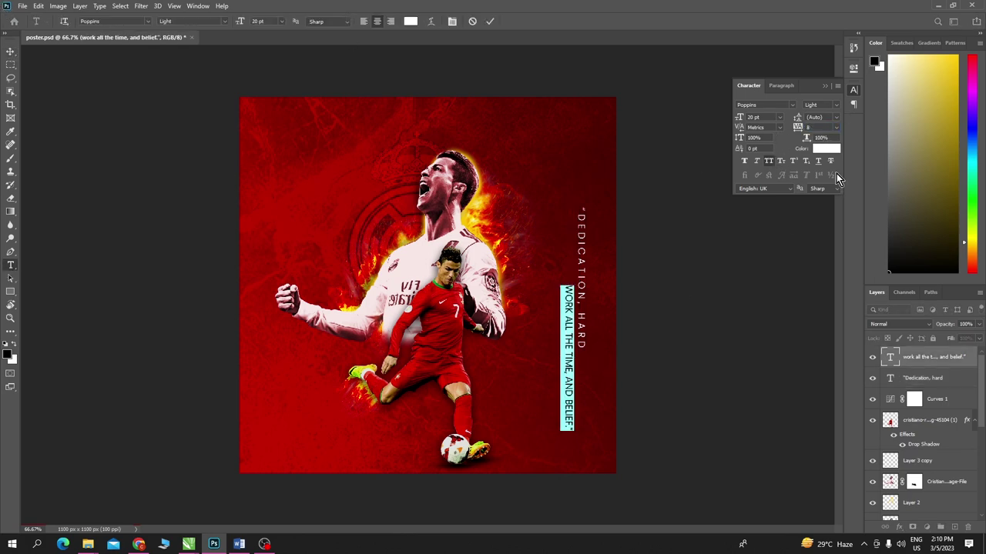
{"action": "key", "text": "Return"}
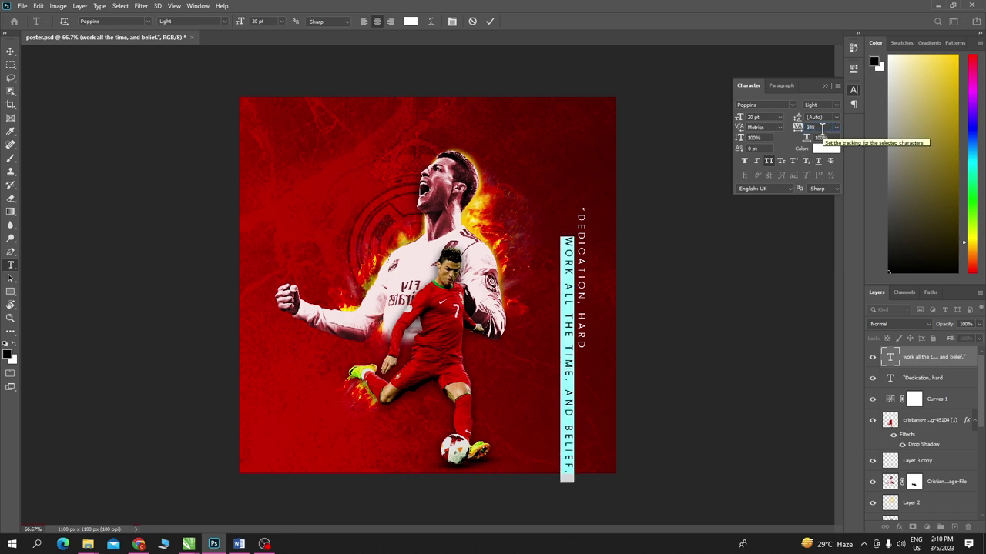
{"action": "left_click", "coordinate": [11, 50]}
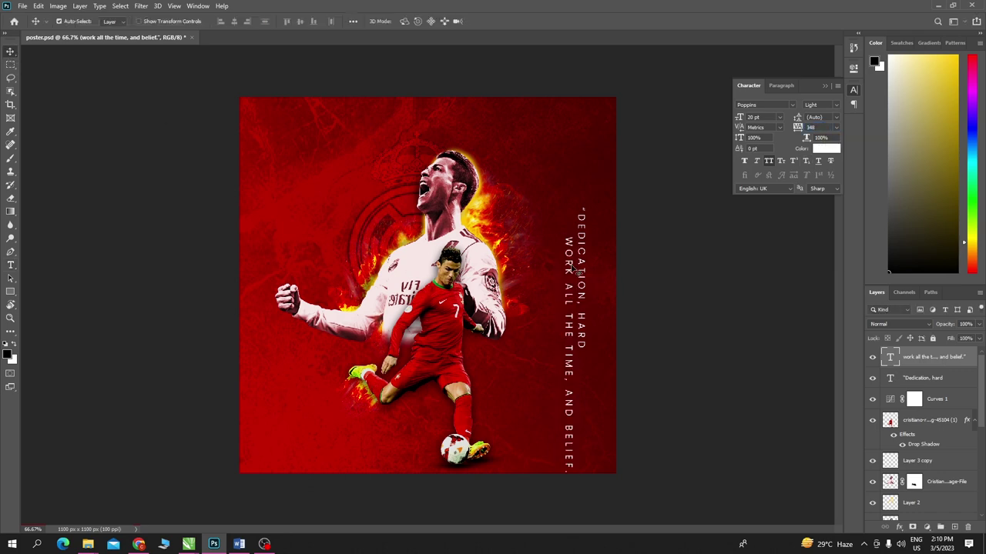
- Move the second line up beside the first and align both quote lines level
{"action": "left_click_drag", "start_coordinate": [572, 262], "coordinate": [561, 199]}
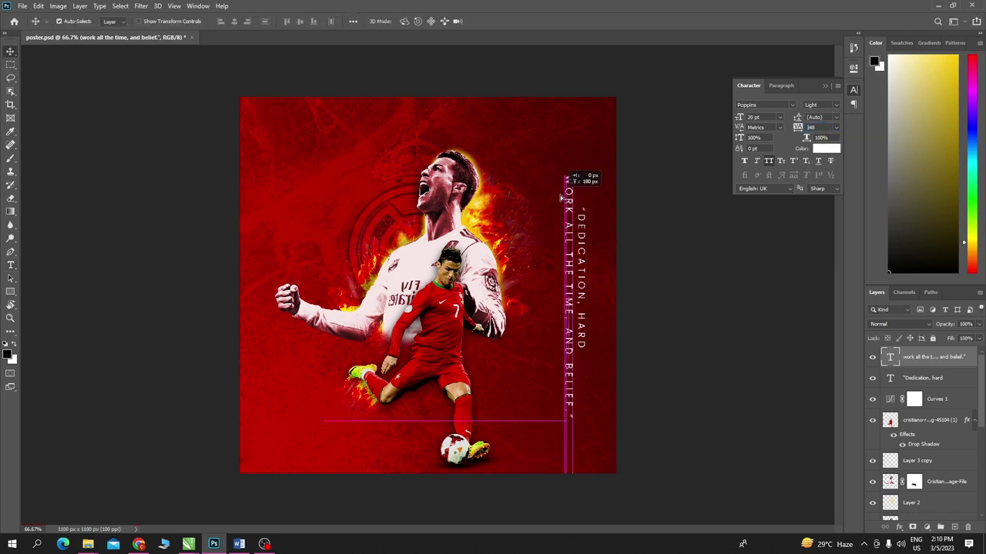
{"action": "left_click", "coordinate": [702, 353]}
{"action": "left_click", "coordinate": [571, 305]}
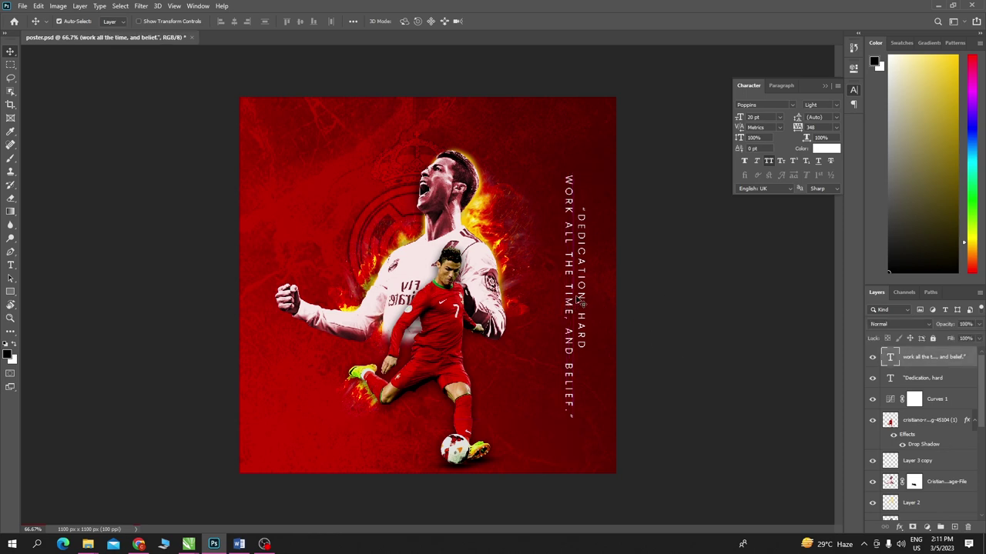
{"action": "left_click", "coordinate": [587, 285], "text": "shift"}
{"action": "left_click_drag", "start_coordinate": [587, 286], "coordinate": [585, 286]}
{"action": "key", "text": "Return"}
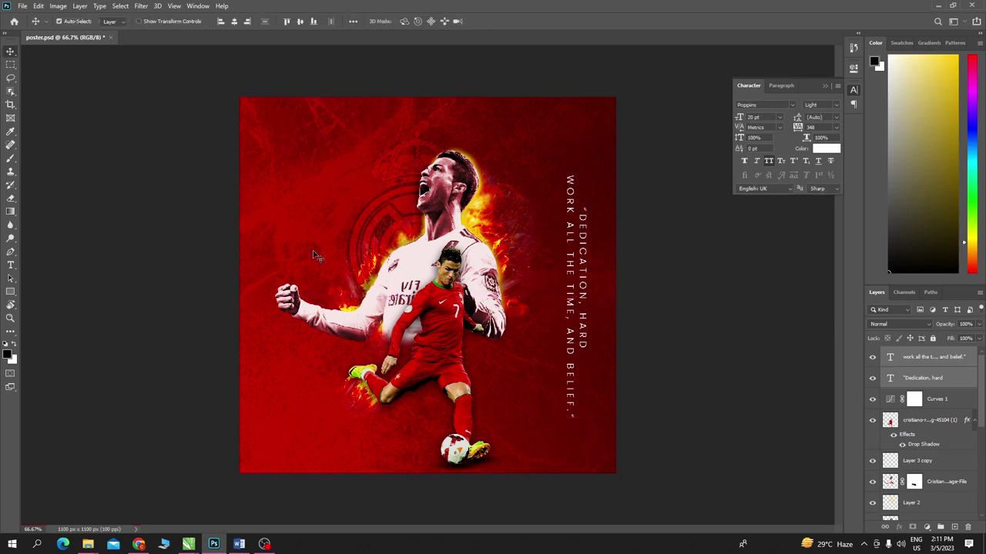
{"action": "key", "text": "ctrl+t"}
- Rotate the quote -90° to horizontal and centre it below the players
{"action": "left_click_drag", "start_coordinate": [616, 188], "coordinate": [458, 302]}
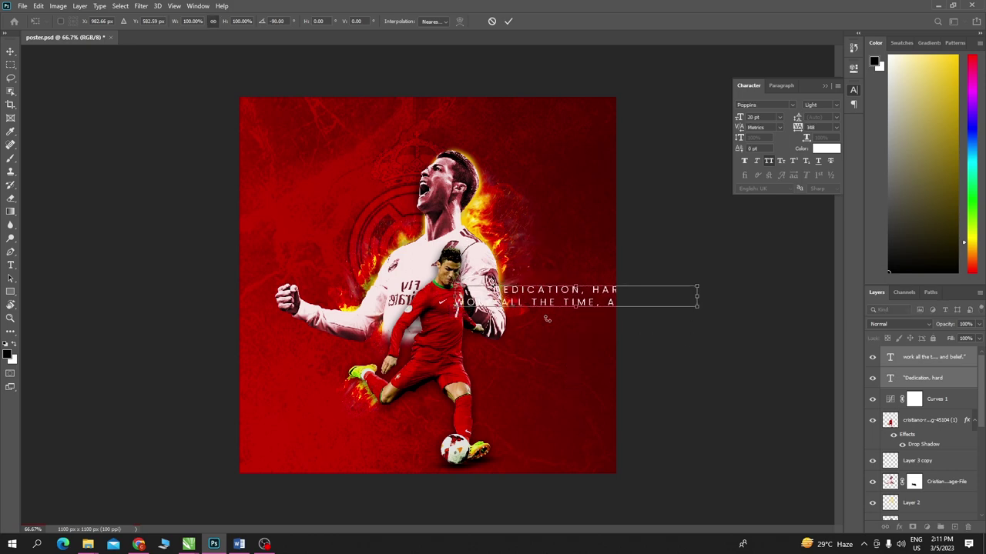
{"action": "key", "text": "Return"}
{"action": "mouse_move", "coordinate": [564, 295]}
{"action": "left_mouse_down"}
{"action": "mouse_move", "coordinate": [429, 131]}
{"action": "mouse_move", "coordinate": [429, 430]}
{"action": "mouse_move", "coordinate": [421, 415]}
{"action": "left_mouse_up"}
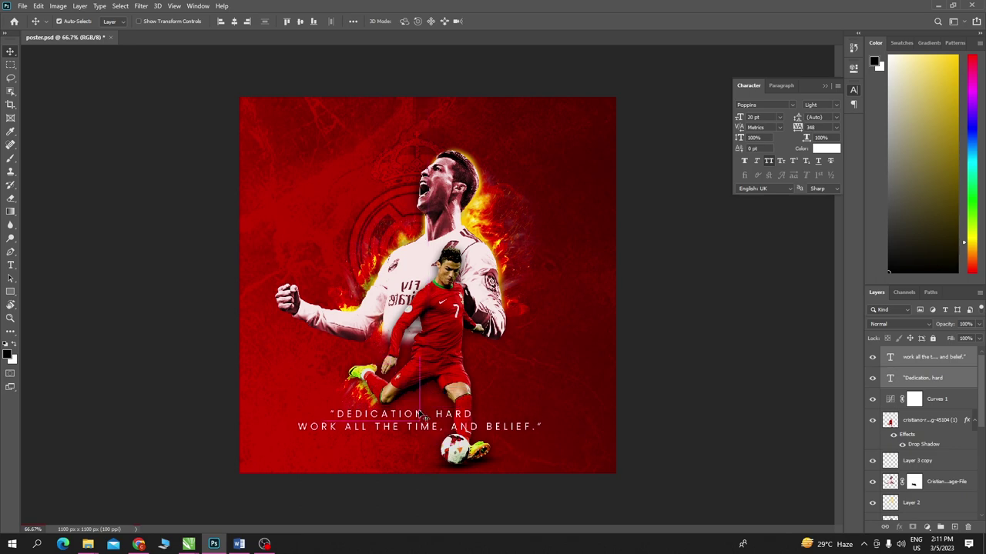
{"action": "key", "text": "Right"}
{"action": "key", "text": "Right"}
{"action": "key", "text": "Right"}
{"action": "key", "text": "Right"}
{"action": "key", "text": "Right"}
{"action": "key", "text": "Right"}
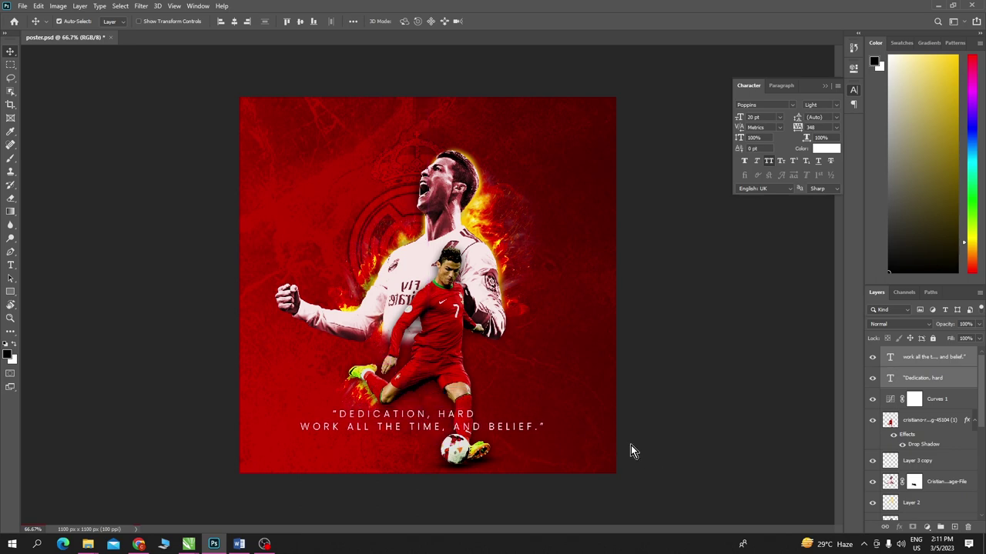
{"action": "key", "text": "Right"}
{"action": "key", "text": "Right"}
{"action": "key", "text": "Right"}
{"action": "key", "text": "Up"}
{"action": "key", "text": "Up"}
{"action": "key", "text": "Up"}
{"action": "key", "text": "Right"}
{"action": "key", "text": "Right"}
{"action": "key", "text": "Right"}
{"action": "key", "text": "Right"}
{"action": "key", "text": "Right"}
{"action": "key", "text": "Right"}
{"action": "key", "text": "Up"}
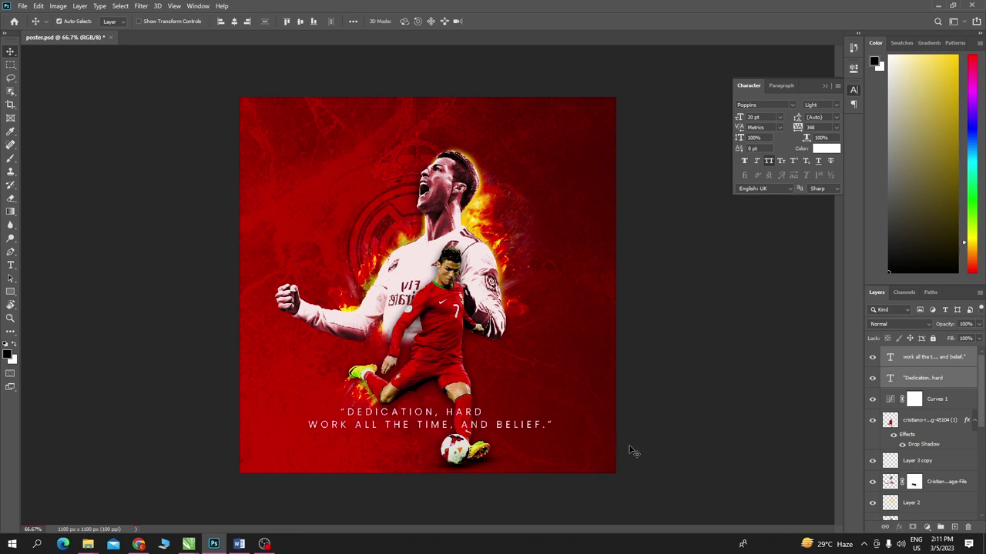
- Move the small red-kit Cristiano cutout up slightly
{"action": "left_click", "coordinate": [451, 471]}
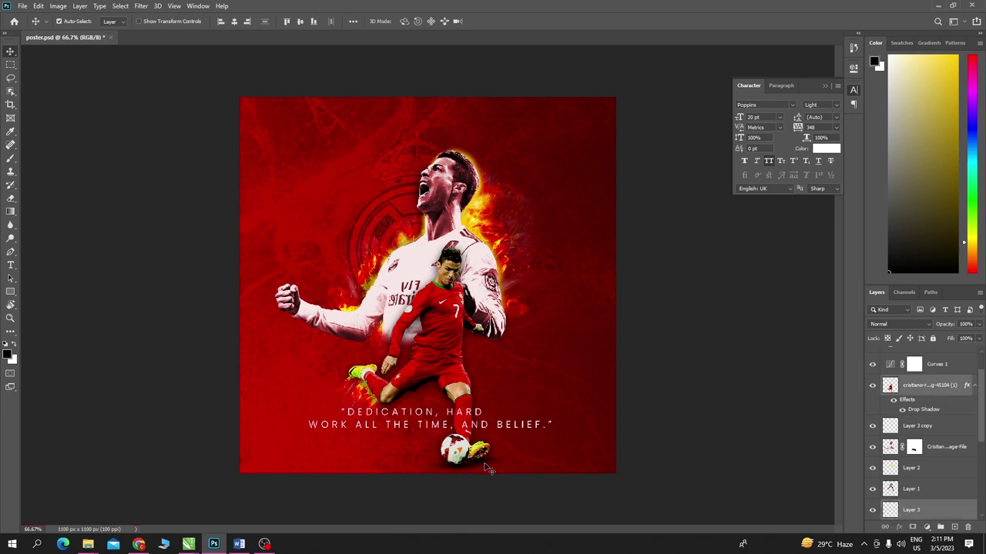
{"action": "left_click", "coordinate": [479, 436], "text": "shift"}
{"action": "left_click", "coordinate": [450, 339]}
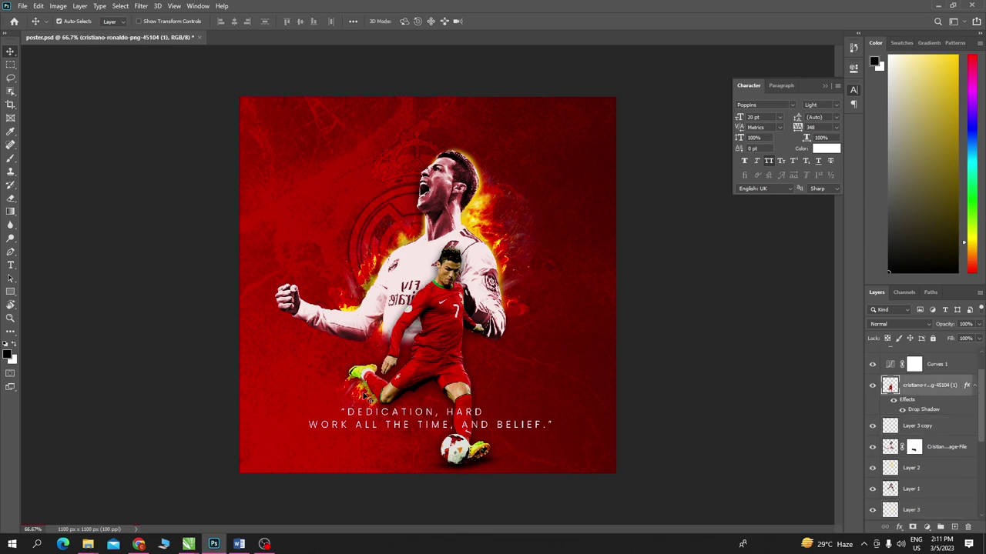
{"action": "left_click_drag", "start_coordinate": [445, 338], "coordinate": [444, 334]}
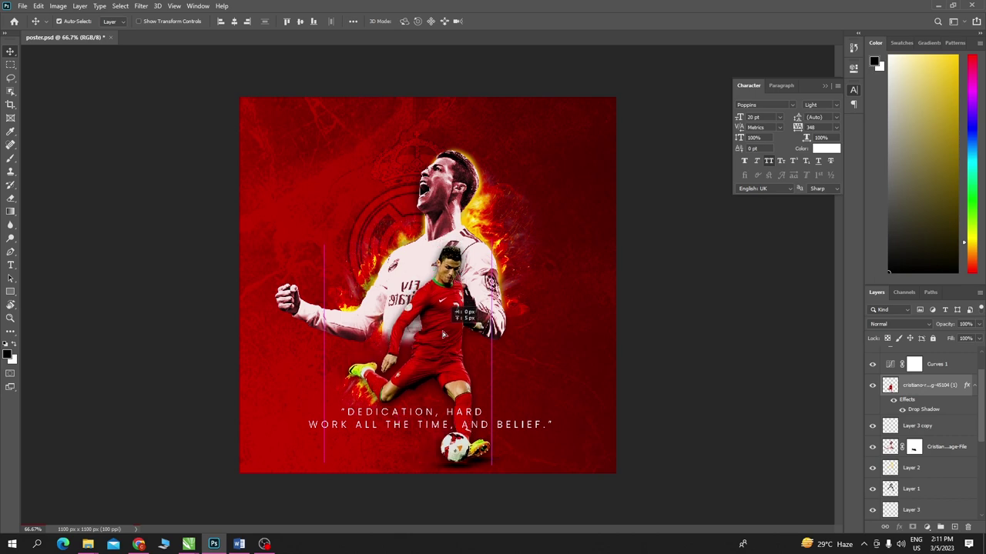
{"action": "left_click", "coordinate": [690, 439]}
{"action": "left_click", "coordinate": [484, 467]}
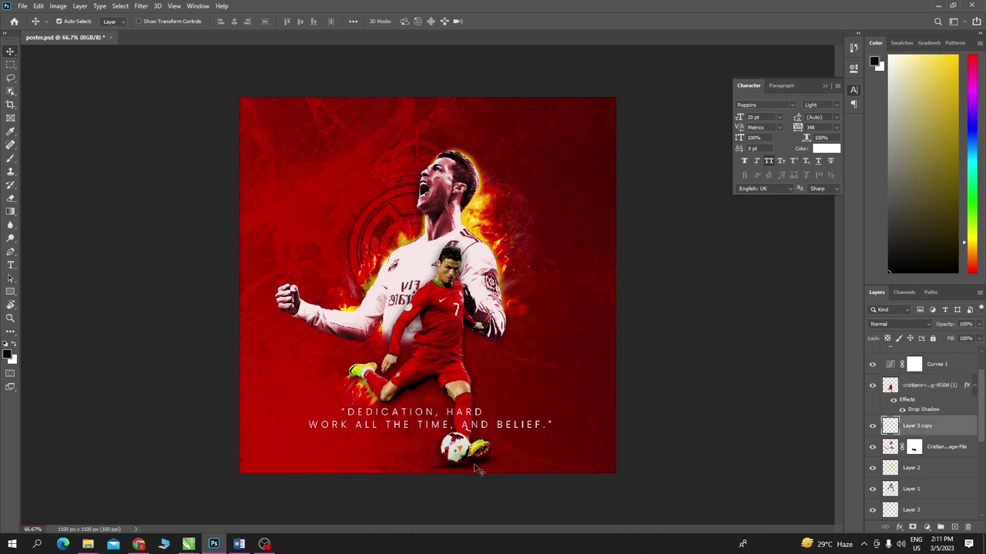
{"action": "left_click", "coordinate": [464, 414]}
- Fine-tune the second quote line's position and save the poster
{"action": "double_click", "coordinate": [464, 415]}
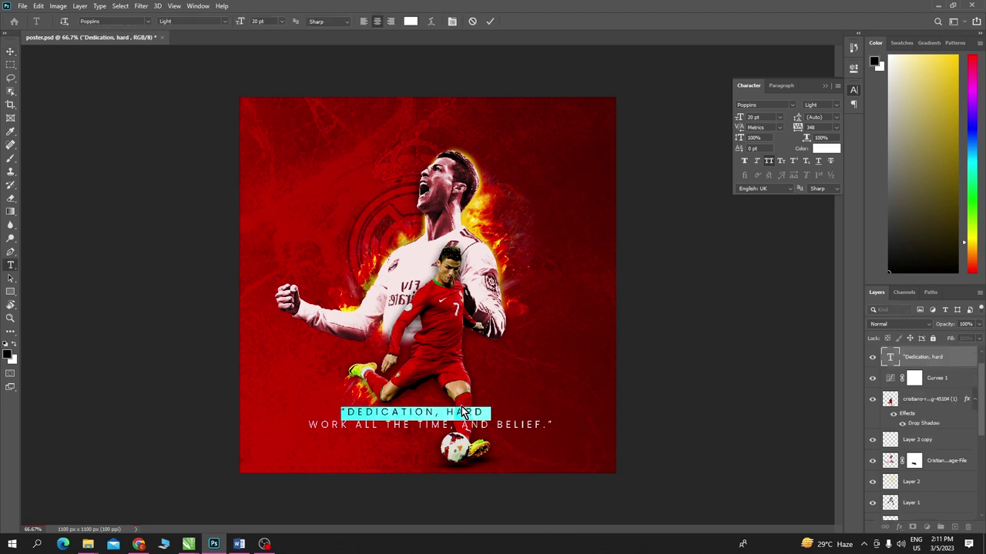
{"action": "left_click", "coordinate": [11, 53]}
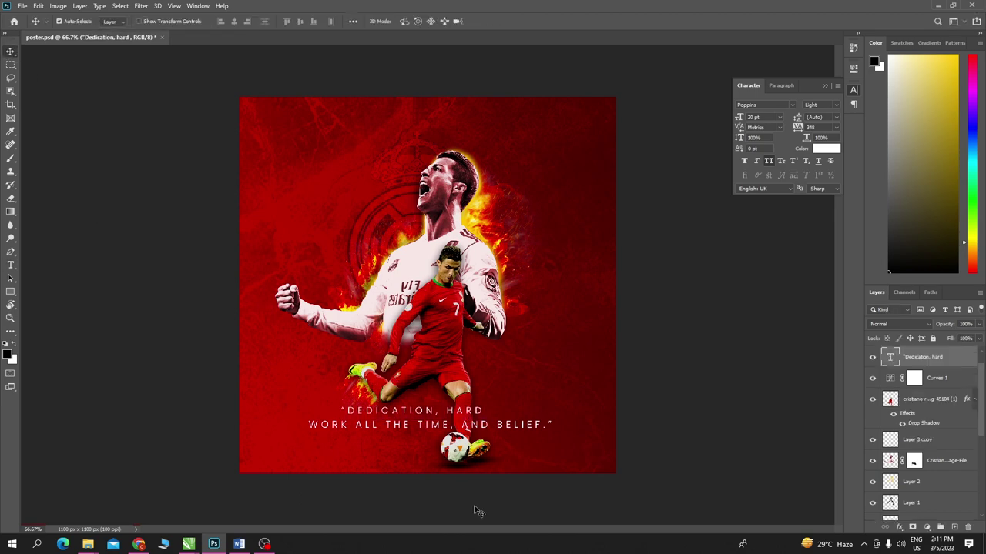
{"action": "key", "text": "ctrl+v"}
{"action": "left_click_drag", "start_coordinate": [449, 430], "coordinate": [451, 426]}
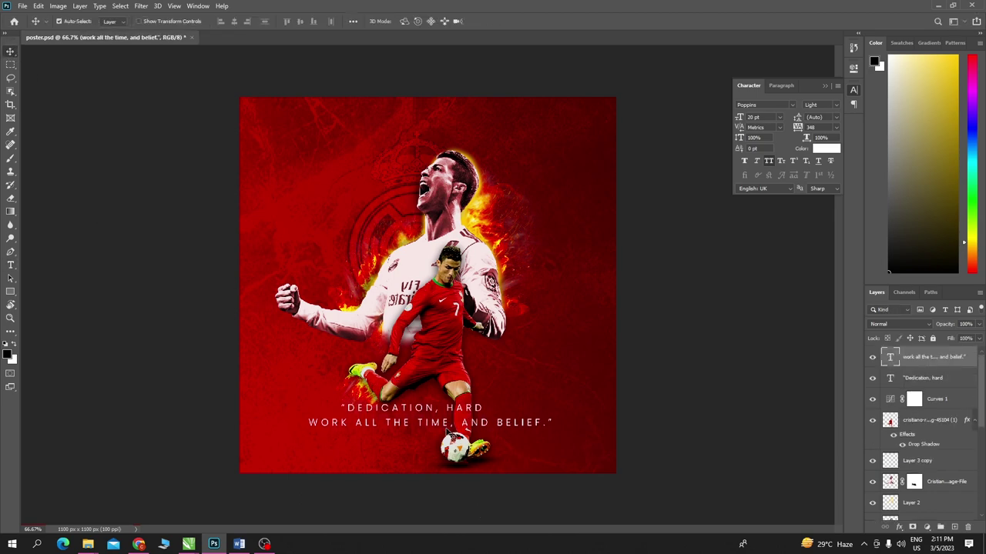
{"action": "key", "text": "Up"}
{"action": "key", "text": "Up"}
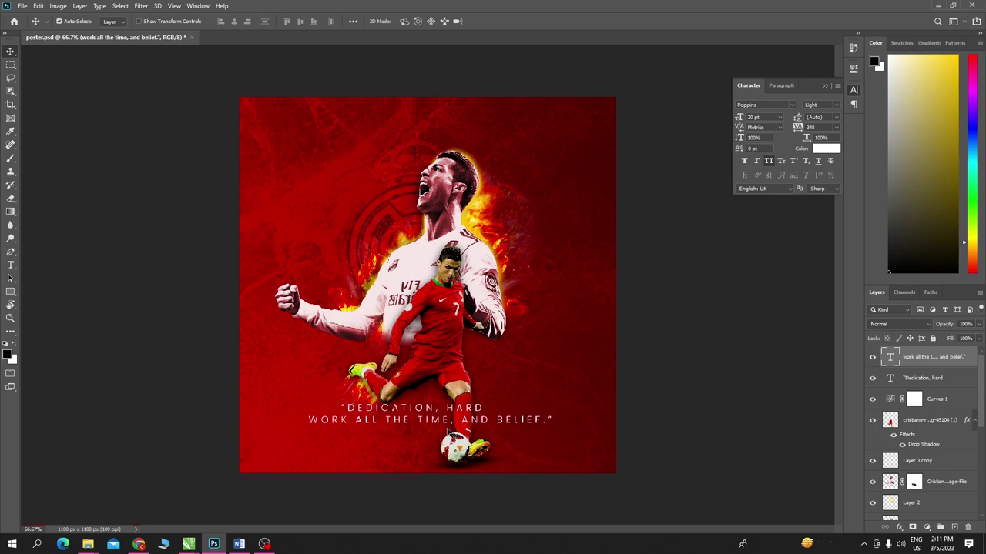
{"action": "key", "text": "Up"}
{"action": "key", "text": "Down"}
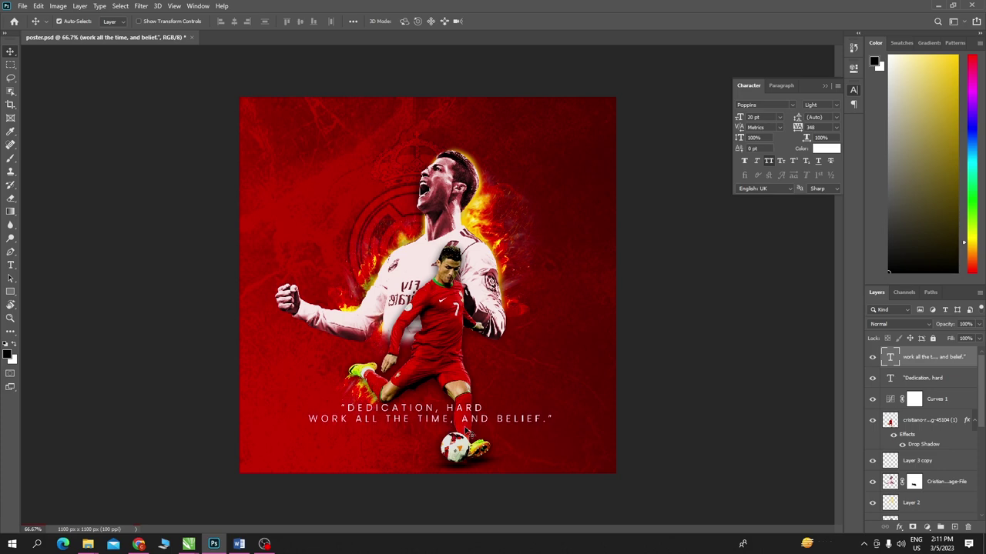
{"action": "left_click", "coordinate": [733, 308]}
{"action": "key", "text": "ctrl+s"}
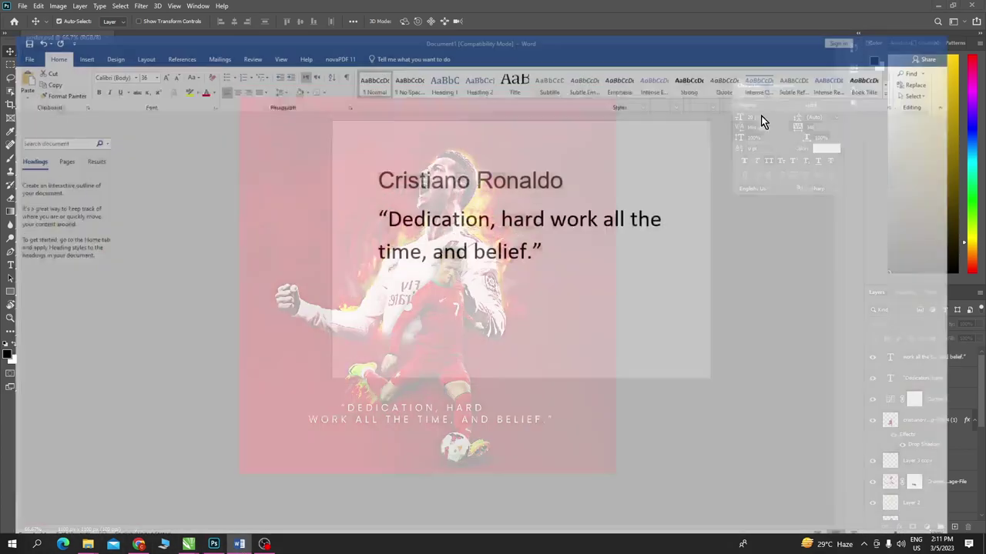
- Copy the 'Cristiano Ronaldo' heading from the Word document
{"action": "left_click", "coordinate": [239, 544]}
{"action": "triple_click", "coordinate": [499, 146]}
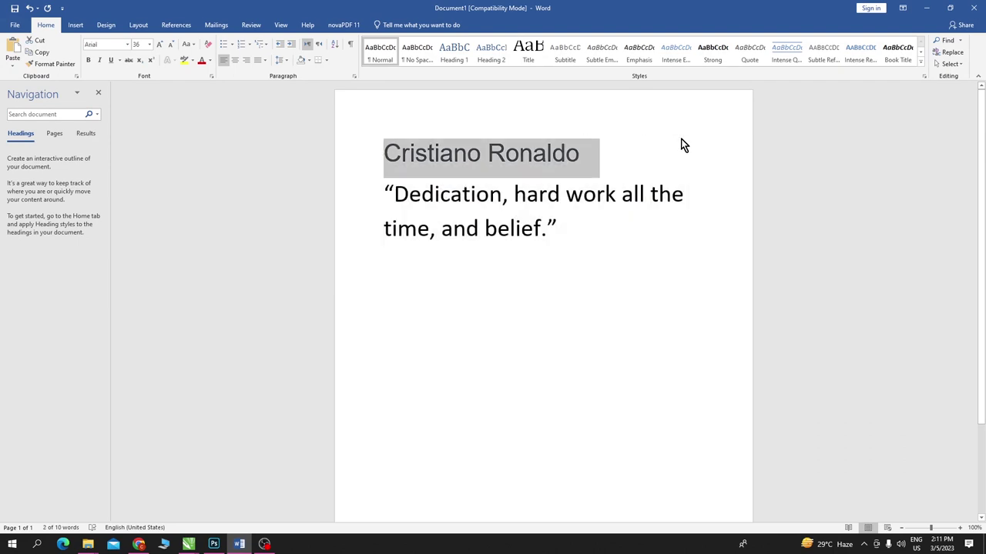
{"action": "left_click", "coordinate": [926, 7]}
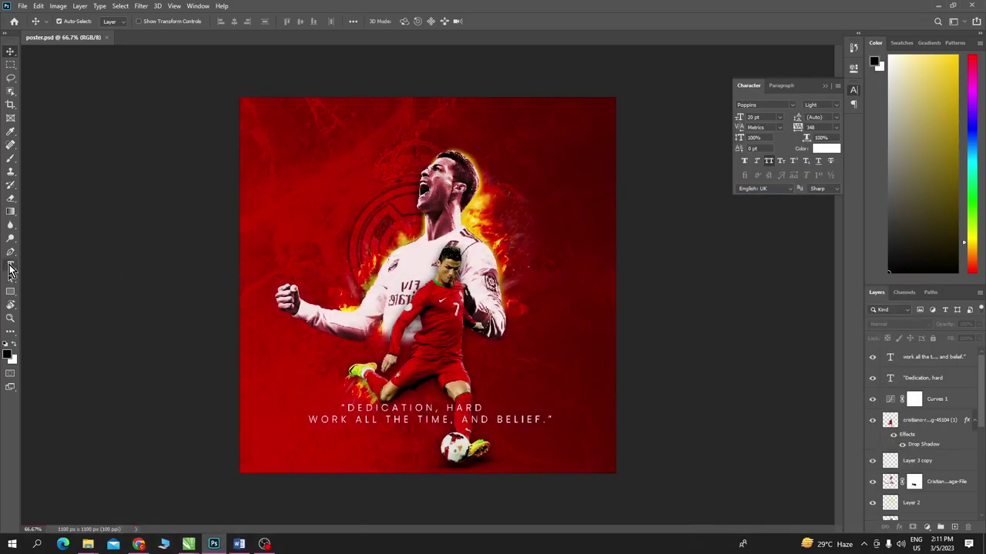
- Paste 'CRISTIANO RONALDO' as a new text layer centred near the top
{"action": "left_click", "coordinate": [11, 265]}
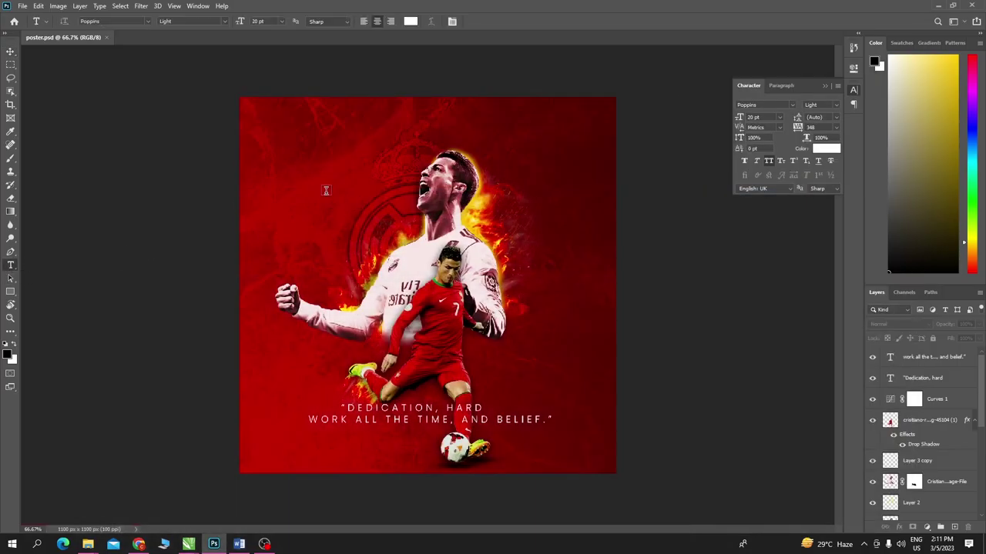
{"action": "left_click", "coordinate": [349, 186]}
{"action": "type", "text": "CRISTIANO RONALDO"}
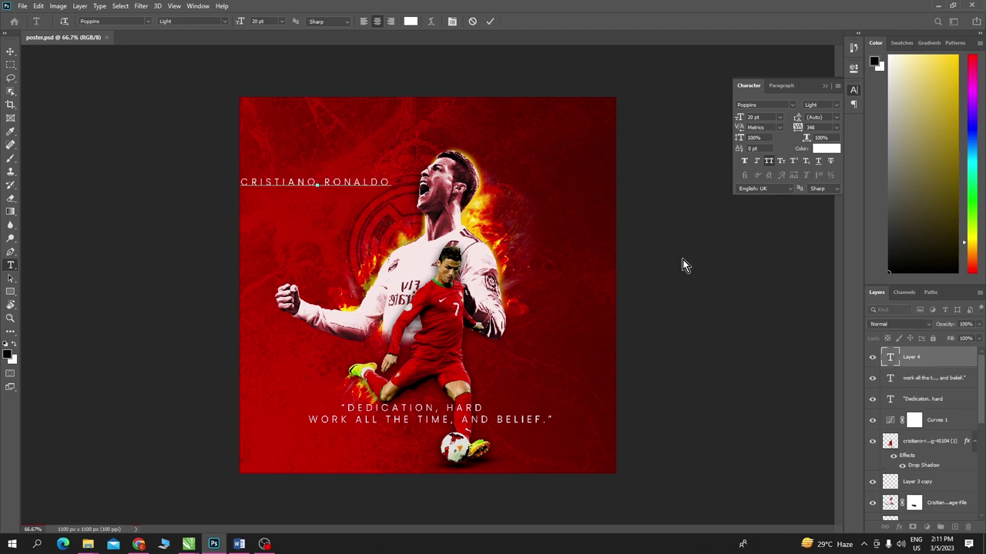
{"action": "left_click", "coordinate": [11, 51]}
{"action": "left_click_drag", "start_coordinate": [348, 186], "coordinate": [467, 136]}
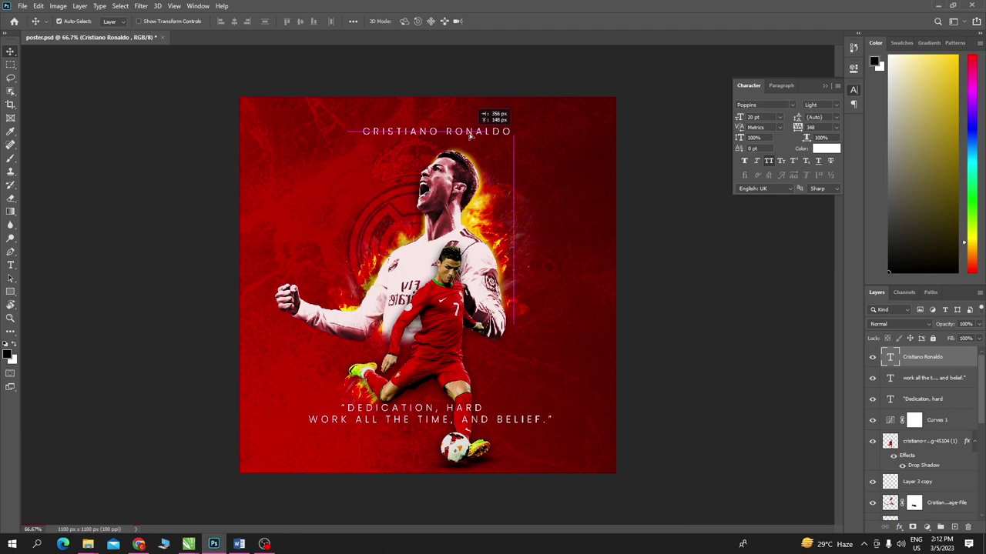
{"action": "left_click_drag", "start_coordinate": [468, 136], "coordinate": [471, 136]}
- Set the title's tracking to 0 and its style to Poppins SemiBold Italic
{"action": "left_click", "coordinate": [11, 265]}
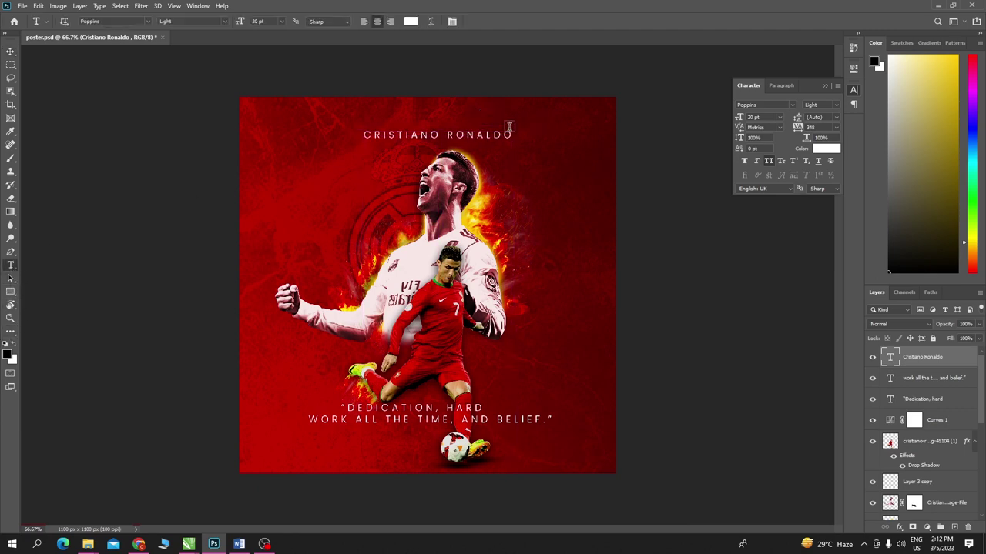
{"action": "triple_click", "coordinate": [464, 135]}
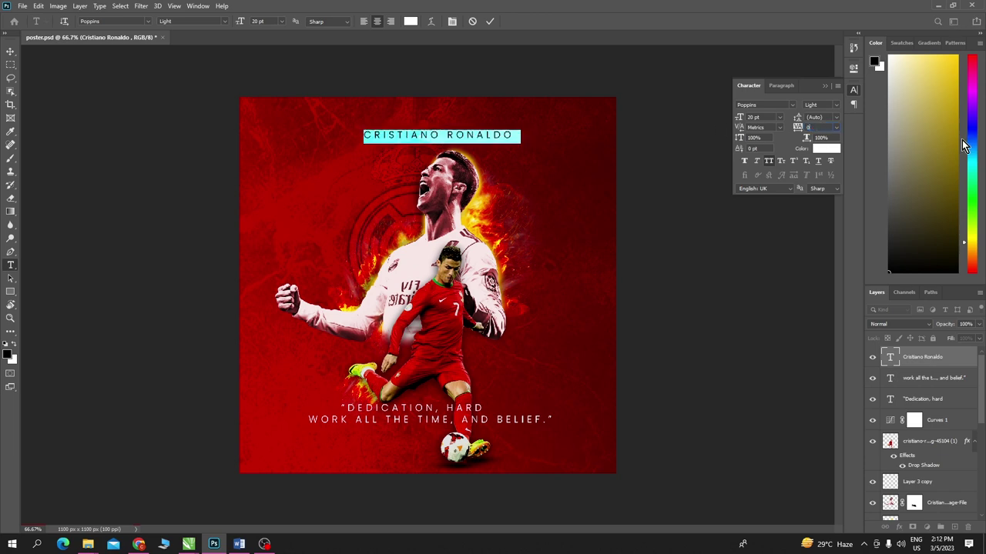
{"action": "key", "text": "Return"}
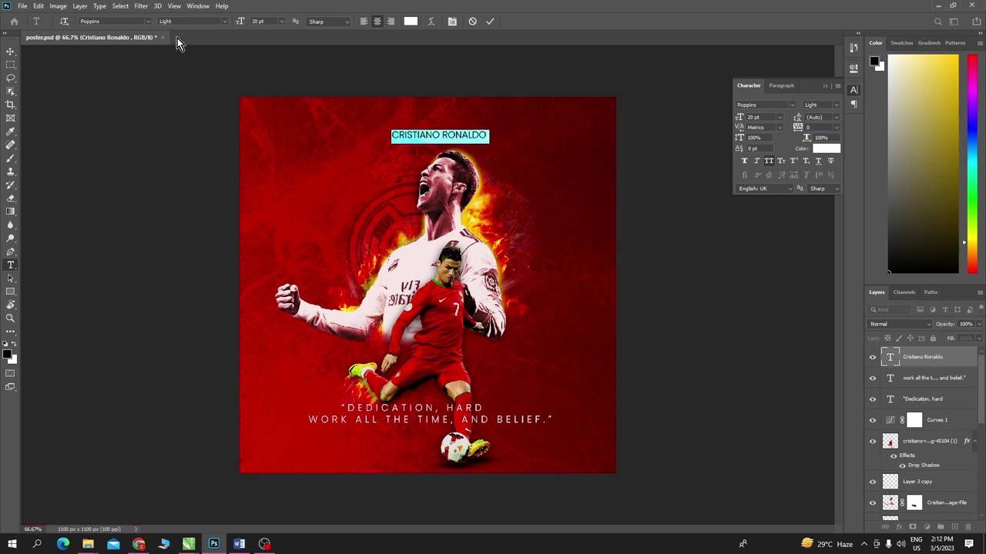
{"action": "left_click", "coordinate": [149, 22]}
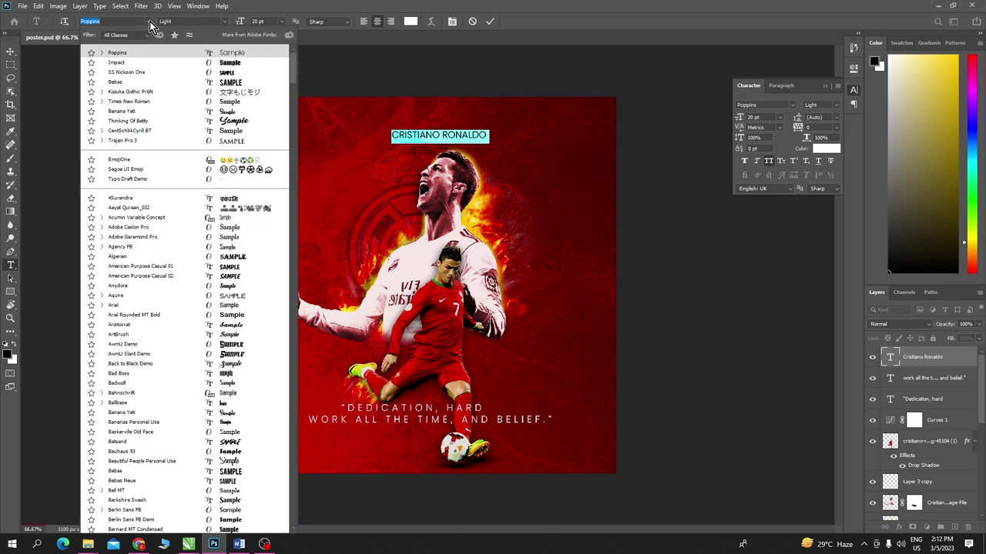
{"action": "left_click", "coordinate": [199, 22]}
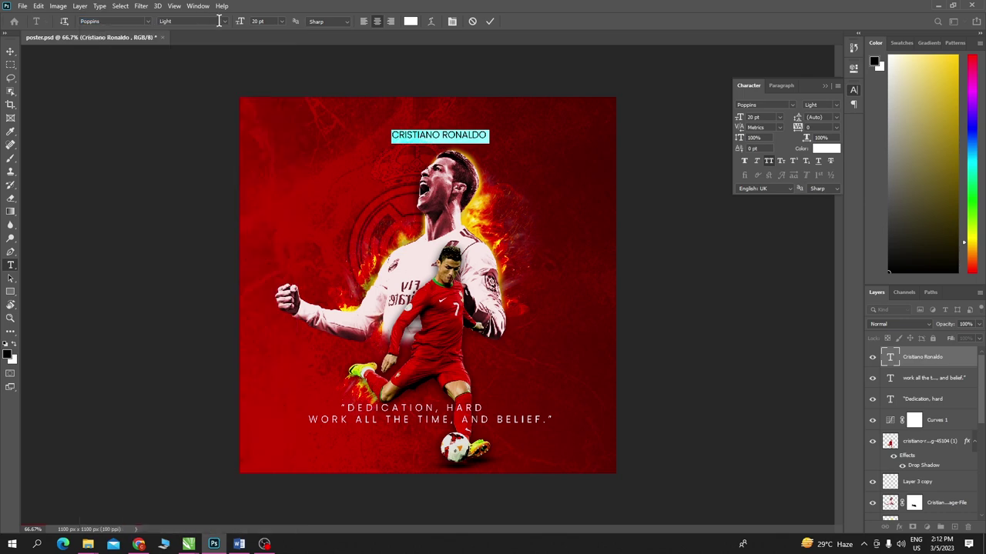
{"action": "left_click", "coordinate": [226, 22]}
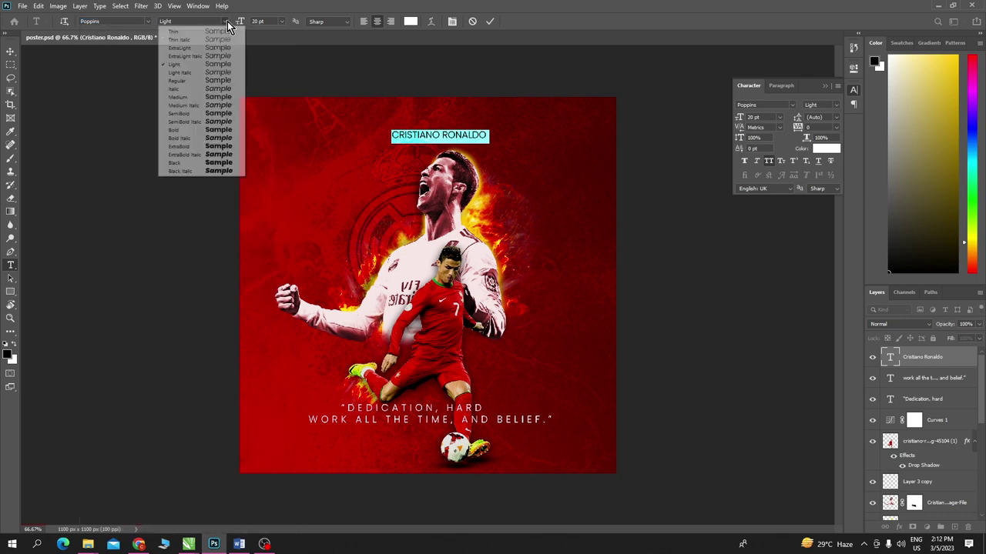
{"action": "left_click", "coordinate": [226, 124]}
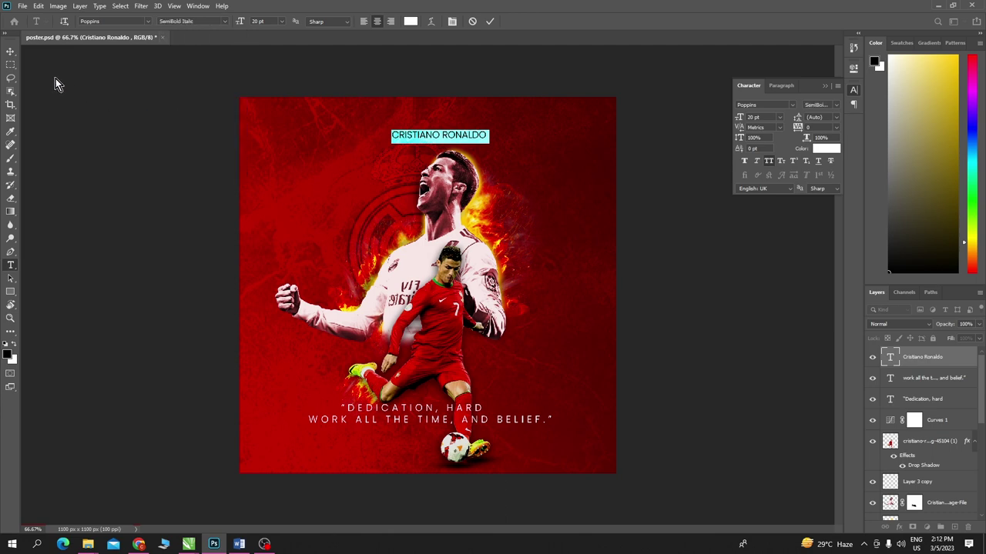
{"action": "left_click", "coordinate": [11, 59]}
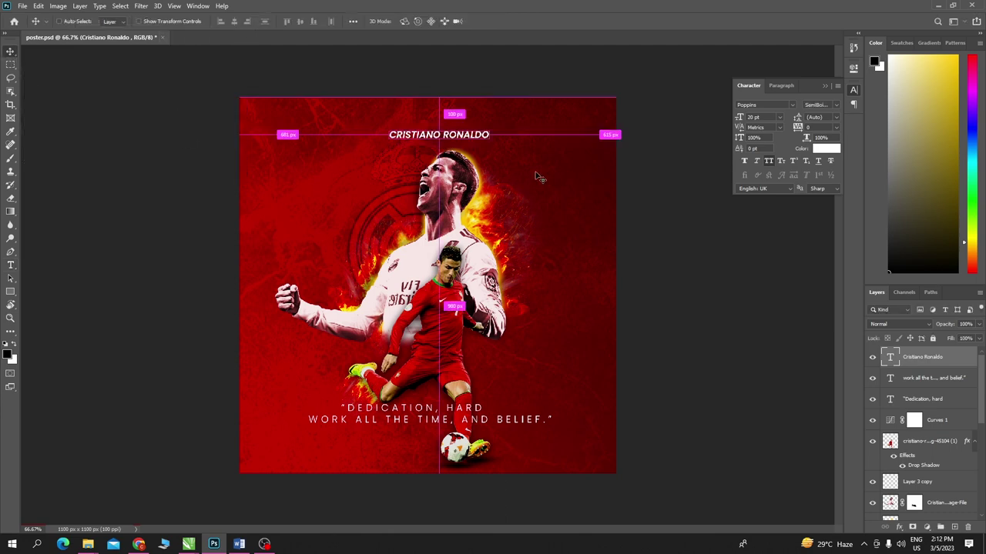
- Scale the CRISTIANO RONALDO title proportionally to about 250% and centre it above the quote
{"action": "key", "text": "ctrl+t"}
{"action": "left_click_drag", "start_coordinate": [490, 149], "coordinate": [573, 154]}
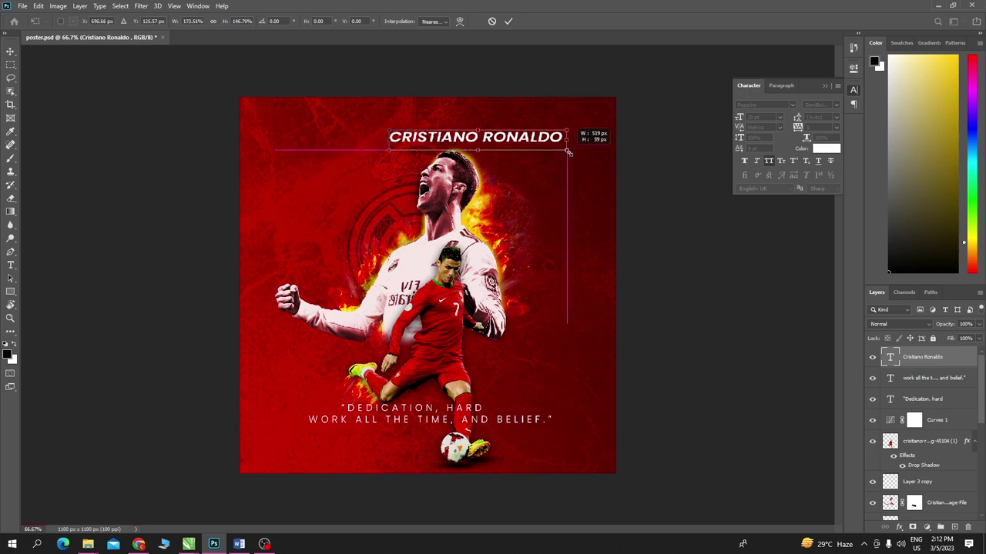
{"action": "key", "text": "ctrl+z"}
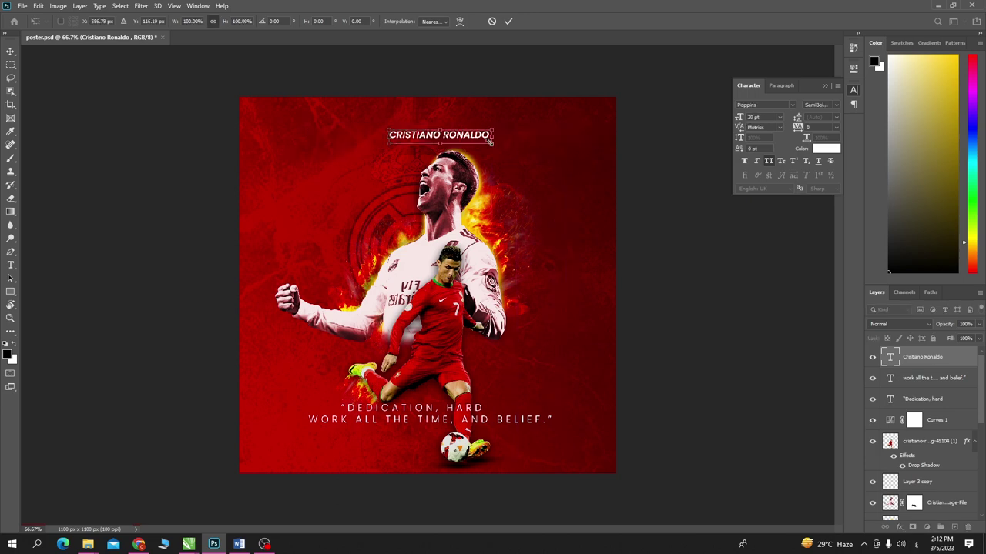
{"action": "left_click_drag", "start_coordinate": [490, 143], "coordinate": [650, 164]}
{"action": "mouse_move", "coordinate": [523, 143]}
{"action": "left_mouse_down"}
{"action": "mouse_move", "coordinate": [450, 158]}
{"action": "mouse_move", "coordinate": [485, 373]}
{"action": "mouse_move", "coordinate": [475, 352]}
{"action": "mouse_move", "coordinate": [491, 271]}
{"action": "mouse_move", "coordinate": [477, 356]}
{"action": "left_mouse_up"}
{"action": "key", "text": "Return"}
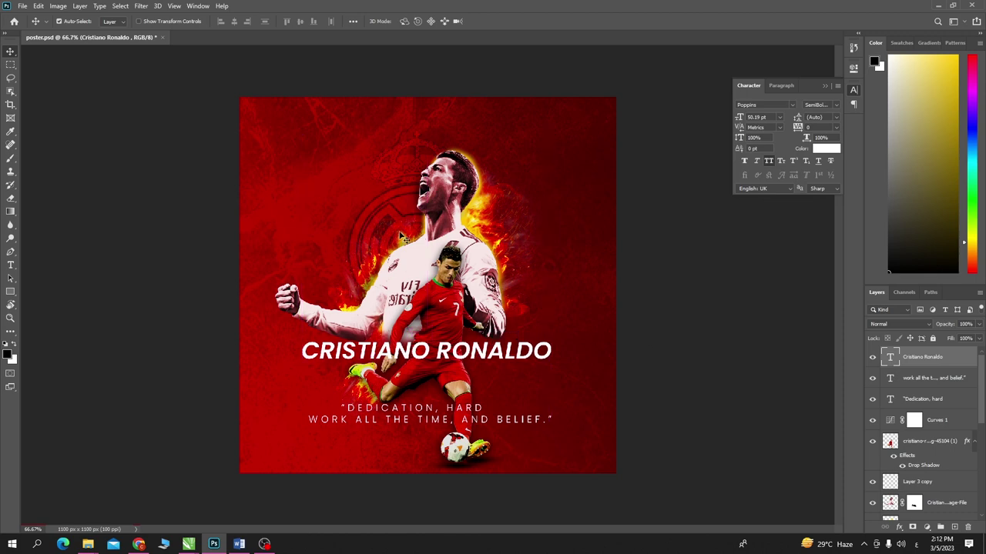
- Shift the large player figure slightly up and nudge the title up a few pixels
{"action": "left_click", "coordinate": [484, 220]}
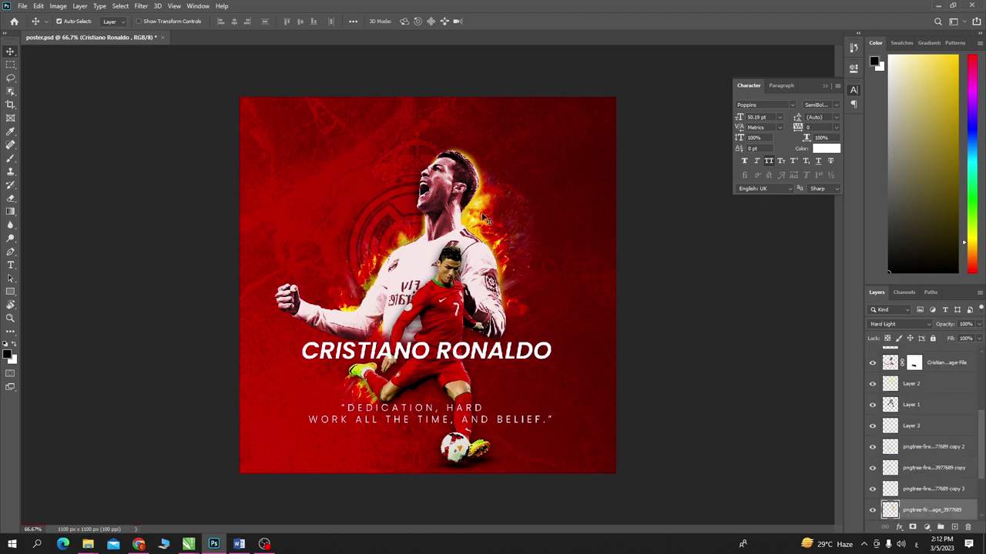
{"action": "left_click", "coordinate": [409, 254]}
{"action": "left_click_drag", "start_coordinate": [494, 287], "coordinate": [496, 239]}
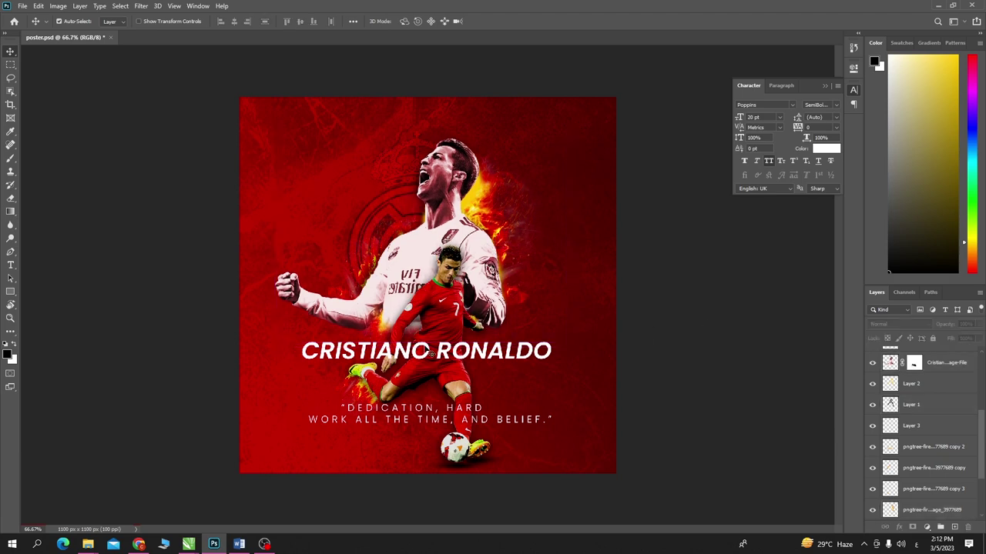
{"action": "left_click", "coordinate": [450, 354]}
{"action": "left_click_drag", "start_coordinate": [453, 355], "coordinate": [450, 351]}
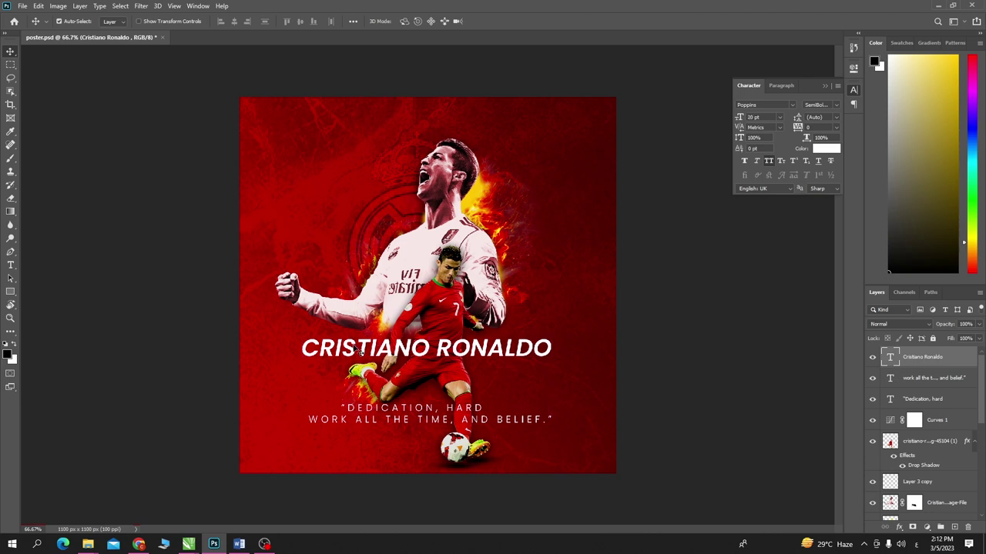
{"action": "left_click", "coordinate": [431, 362]}
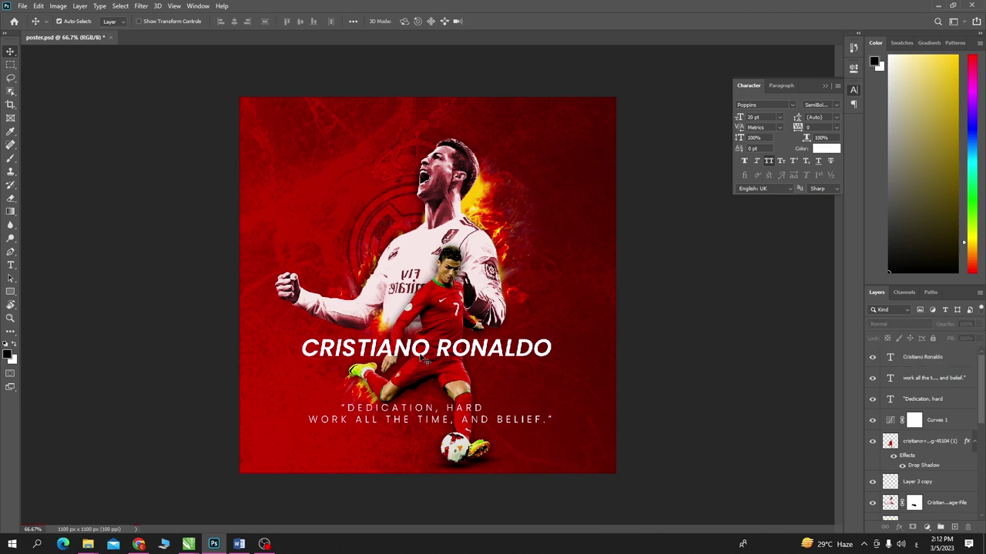
{"action": "left_click", "coordinate": [422, 357]}
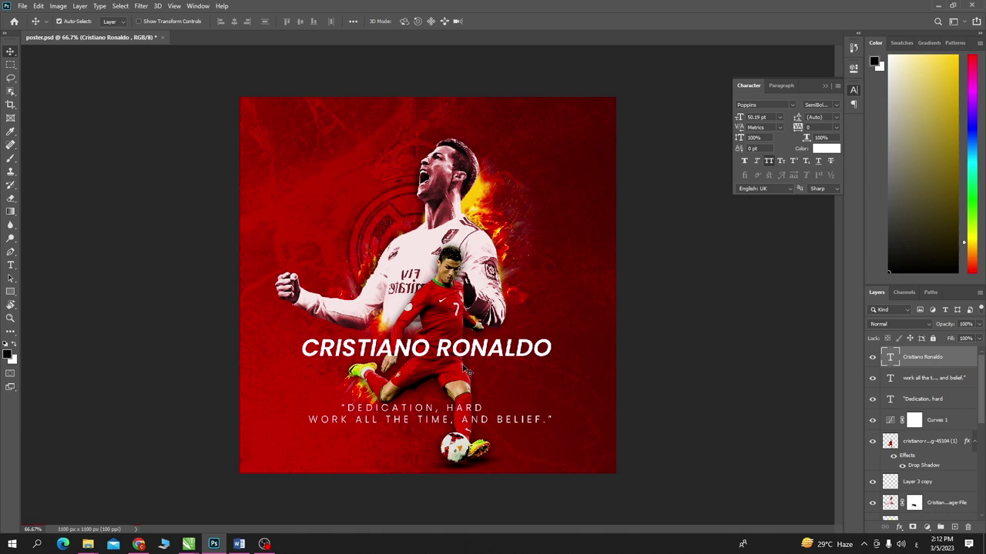
- Add a 100% opacity black drop shadow to the title: angle 95°, distance 11 px, spread 7%, size 10 px
{"action": "left_click", "coordinate": [899, 528]}
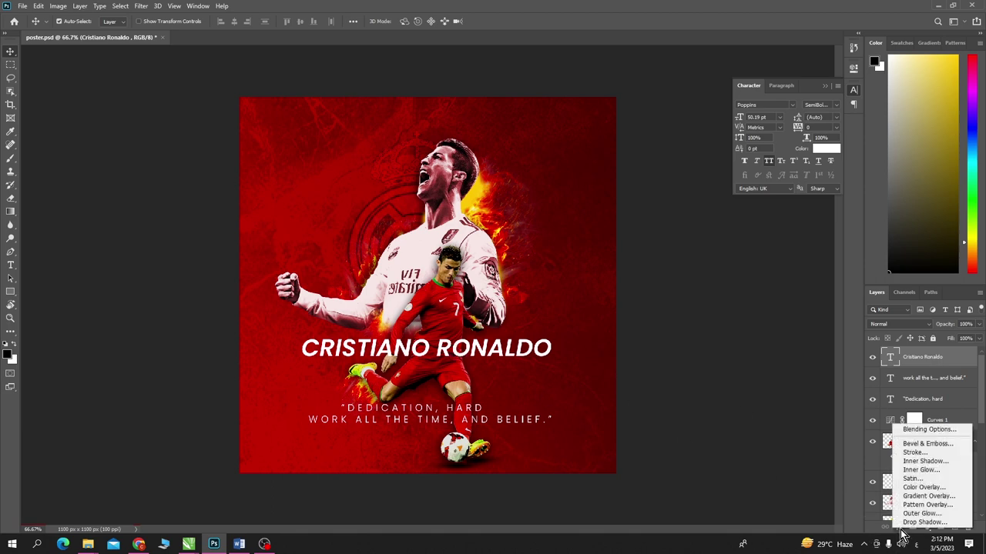
{"action": "left_click", "coordinate": [909, 523]}
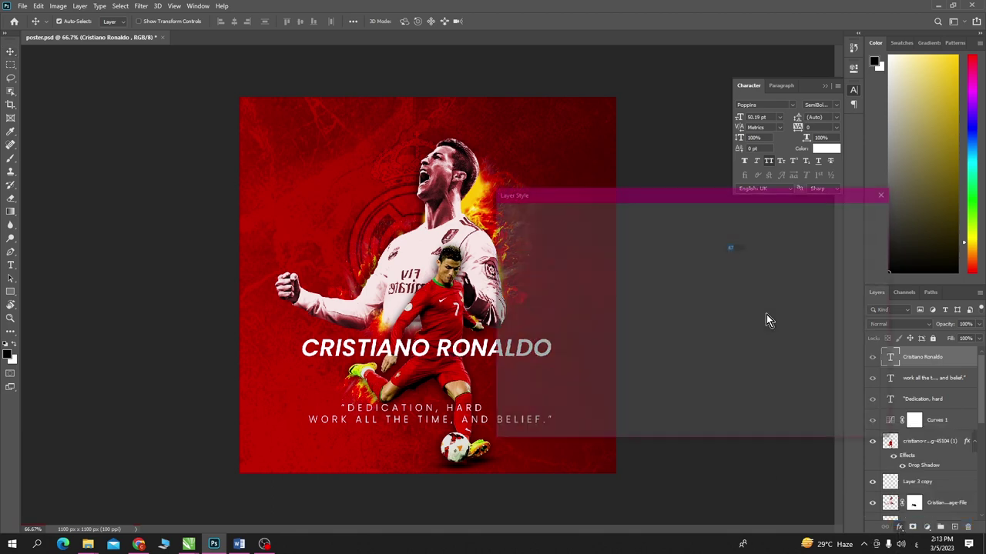
{"action": "left_click_drag", "start_coordinate": [676, 282], "coordinate": [689, 285]}
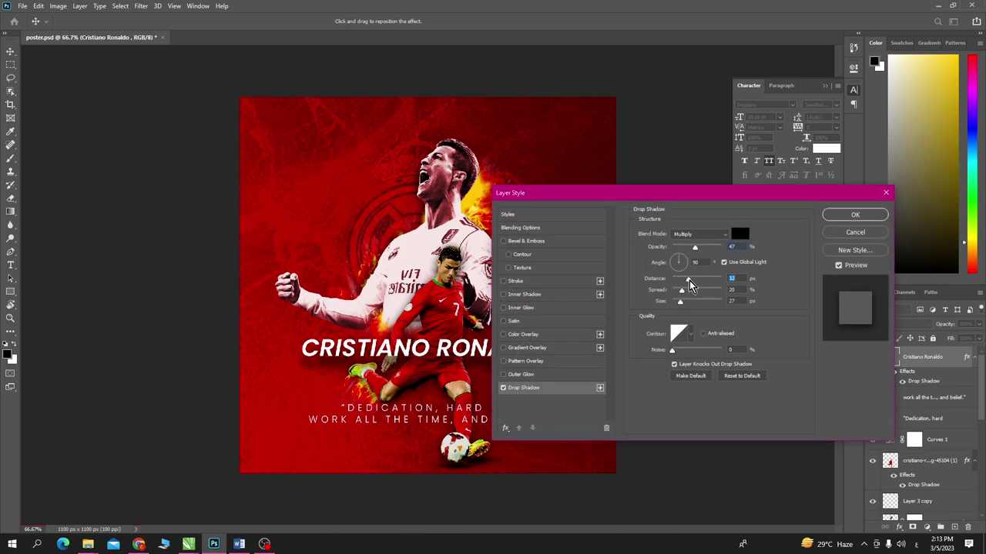
{"action": "mouse_move", "coordinate": [690, 285]}
{"action": "left_mouse_down"}
{"action": "mouse_move", "coordinate": [680, 300]}
{"action": "mouse_move", "coordinate": [695, 298]}
{"action": "mouse_move", "coordinate": [671, 302]}
{"action": "left_mouse_up"}
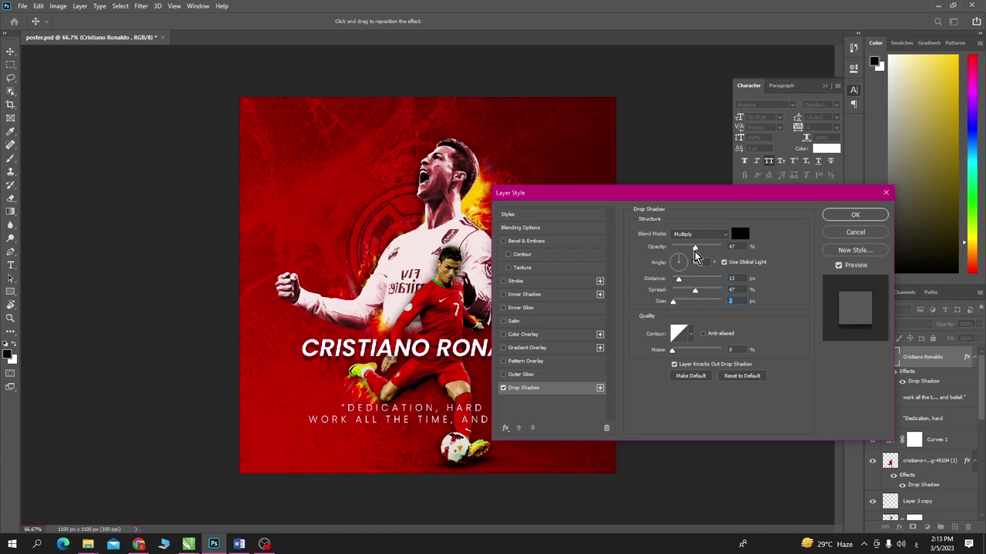
{"action": "left_click_drag", "start_coordinate": [694, 248], "coordinate": [723, 254]}
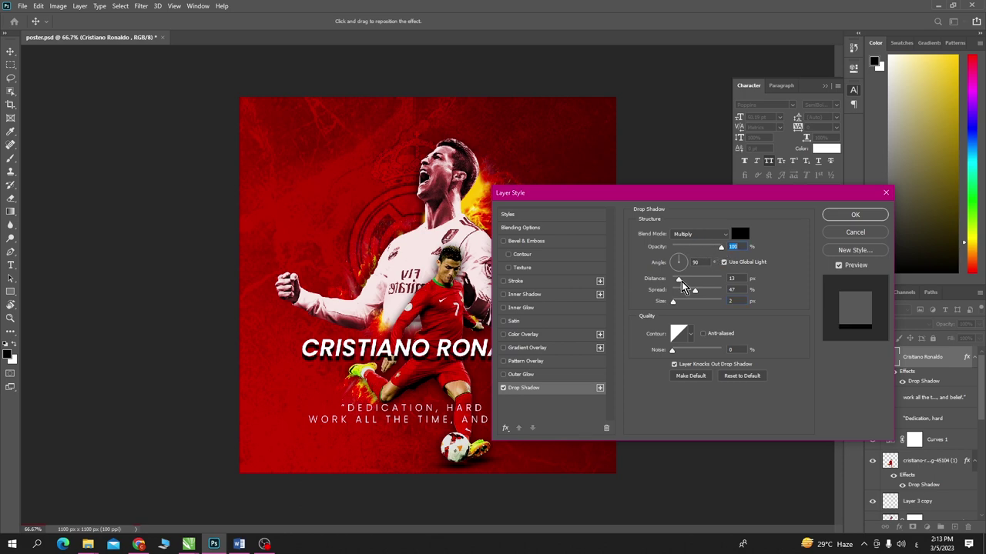
{"action": "mouse_move", "coordinate": [680, 283]}
{"action": "left_mouse_down"}
{"action": "mouse_move", "coordinate": [712, 290]}
{"action": "mouse_move", "coordinate": [678, 307]}
{"action": "mouse_move", "coordinate": [687, 285]}
{"action": "mouse_move", "coordinate": [676, 279]}
{"action": "mouse_move", "coordinate": [689, 305]}
{"action": "mouse_move", "coordinate": [676, 311]}
{"action": "left_mouse_up"}
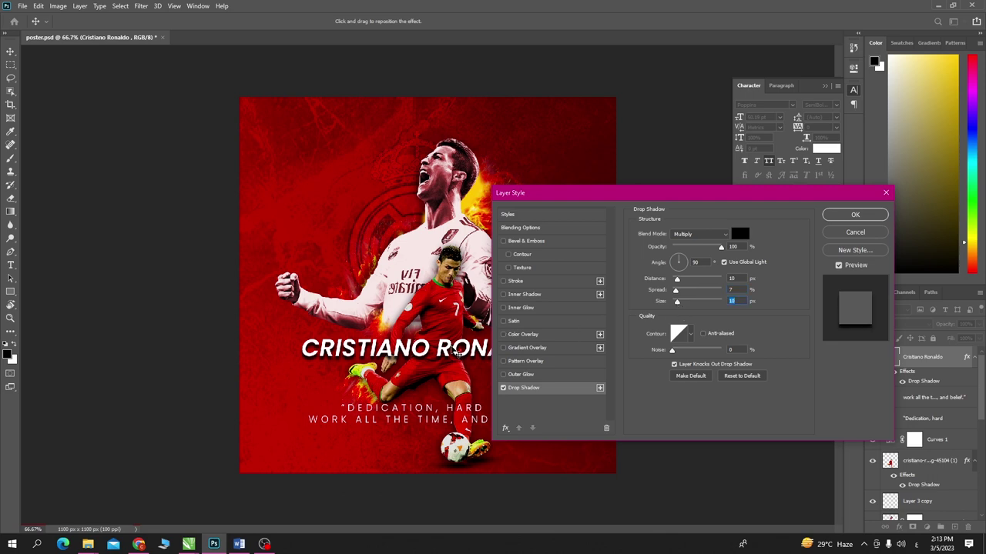
{"action": "left_click_drag", "start_coordinate": [456, 351], "coordinate": [458, 352]}
{"action": "left_click_drag", "start_coordinate": [704, 197], "coordinate": [831, 202]}
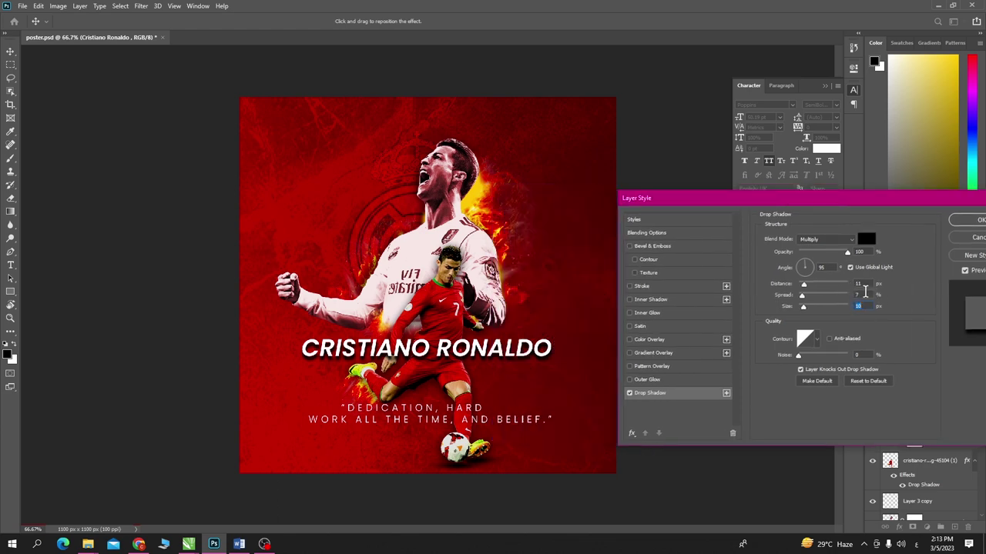
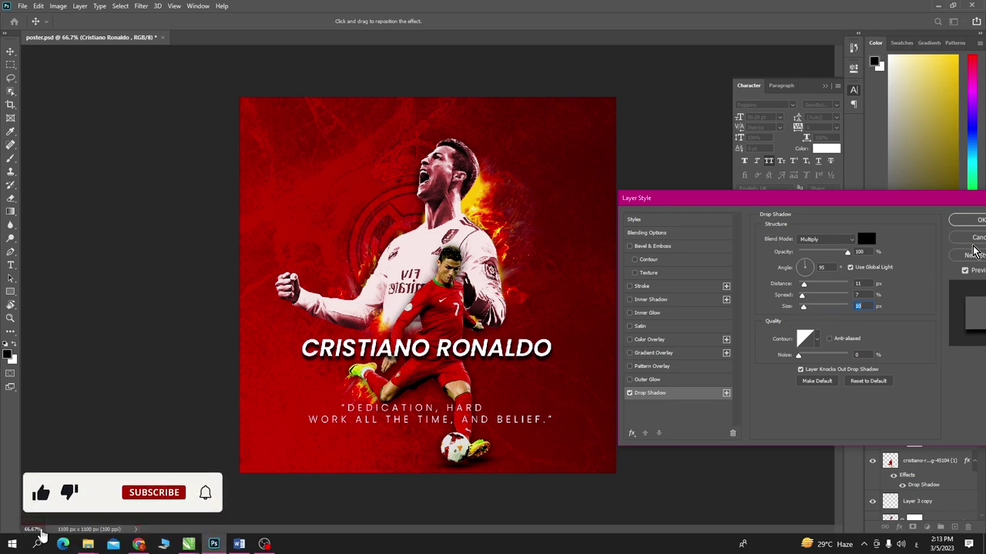
- Confirm the title's drop shadow, lift it higher, and skew its right end upward into a diagonal
{"action": "left_click", "coordinate": [974, 221]}
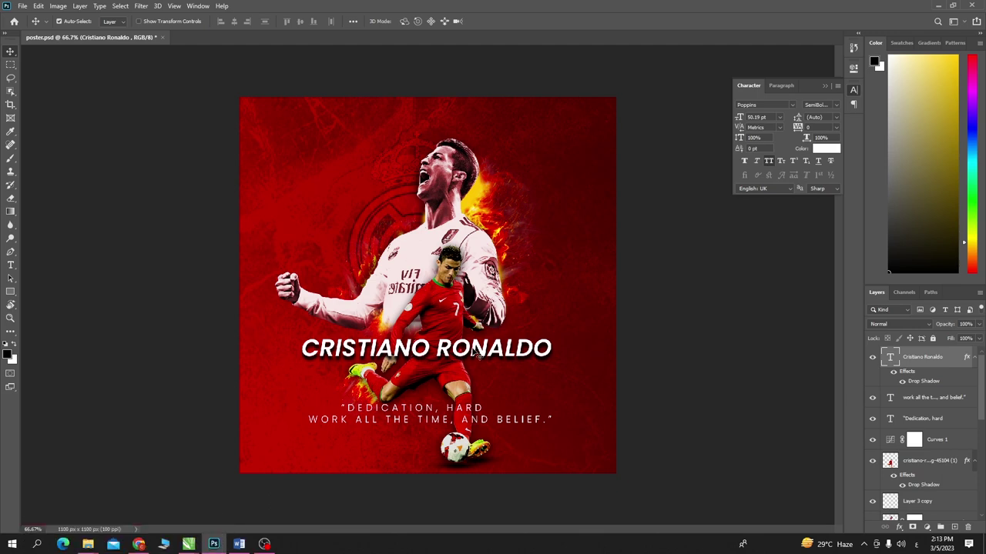
{"action": "mouse_move", "coordinate": [481, 352]}
{"action": "left_mouse_down"}
{"action": "mouse_move", "coordinate": [483, 175]}
{"action": "mouse_move", "coordinate": [495, 374]}
{"action": "left_mouse_up"}
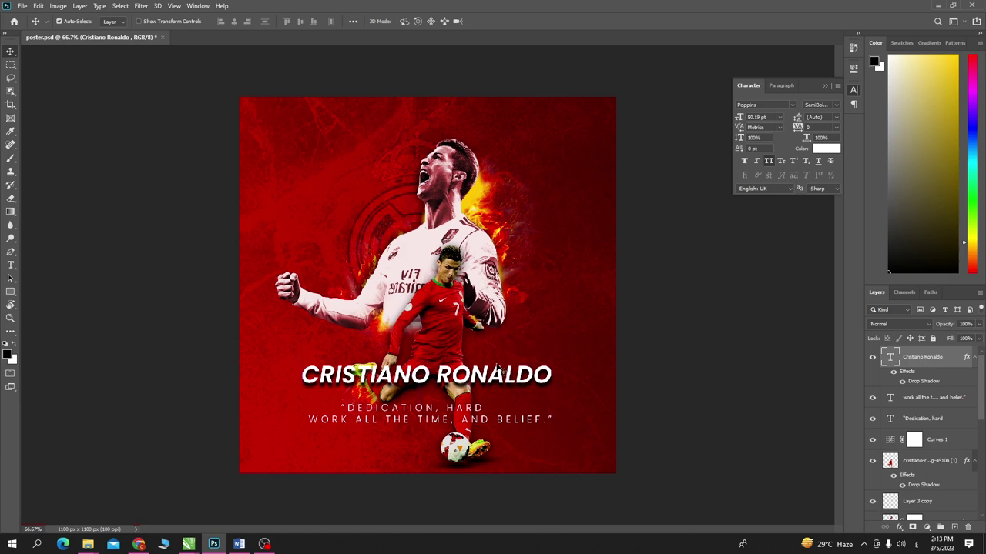
{"action": "key", "text": "ctrl+t"}
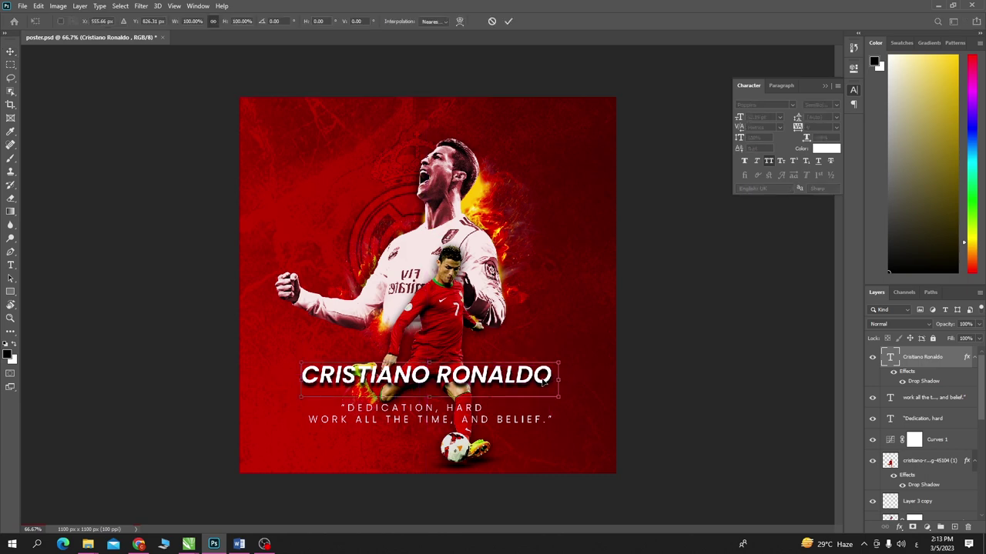
{"action": "right_click", "coordinate": [542, 381]}
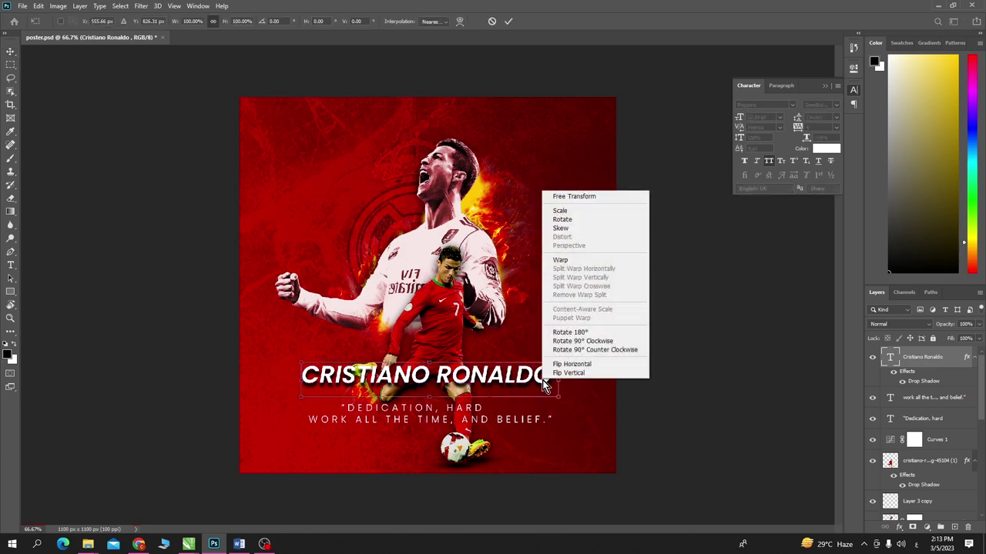
{"action": "left_click", "coordinate": [570, 229]}
{"action": "left_click_drag", "start_coordinate": [560, 382], "coordinate": [558, 352]}
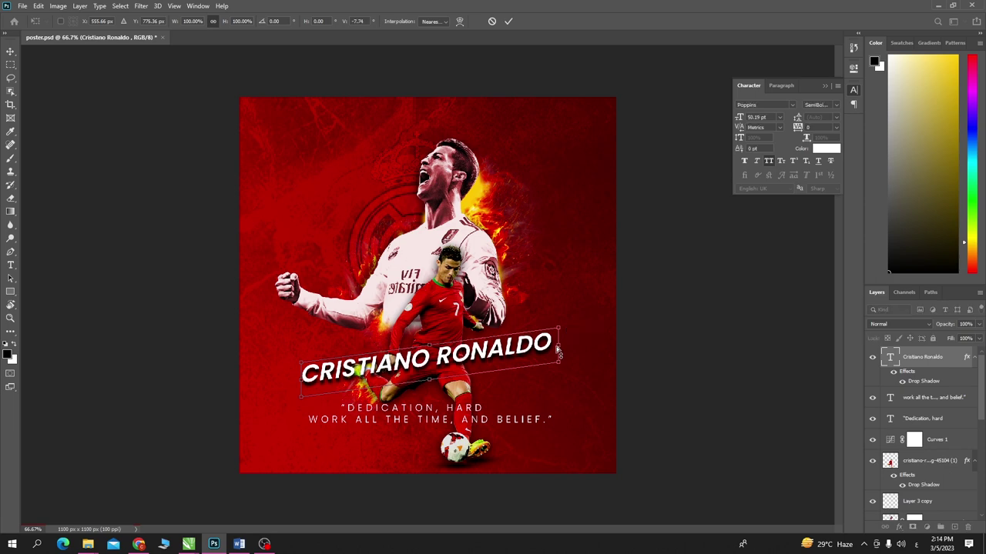
{"action": "key", "text": "Return"}
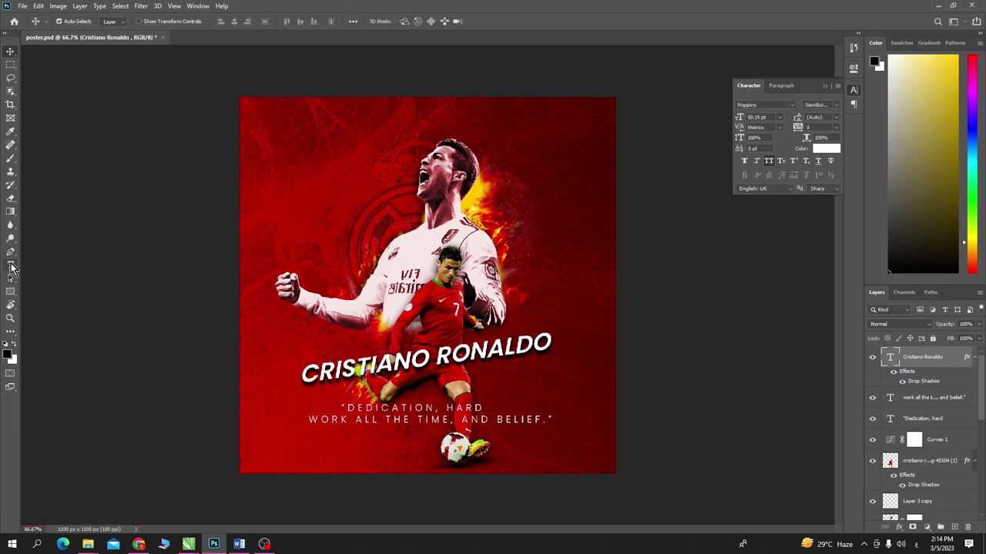
- Change the CRISTIANO RONALDO title's font to Bebas
{"action": "left_click", "coordinate": [10, 265]}
{"action": "left_click", "coordinate": [373, 364]}
{"action": "key", "text": "ctrl+a"}
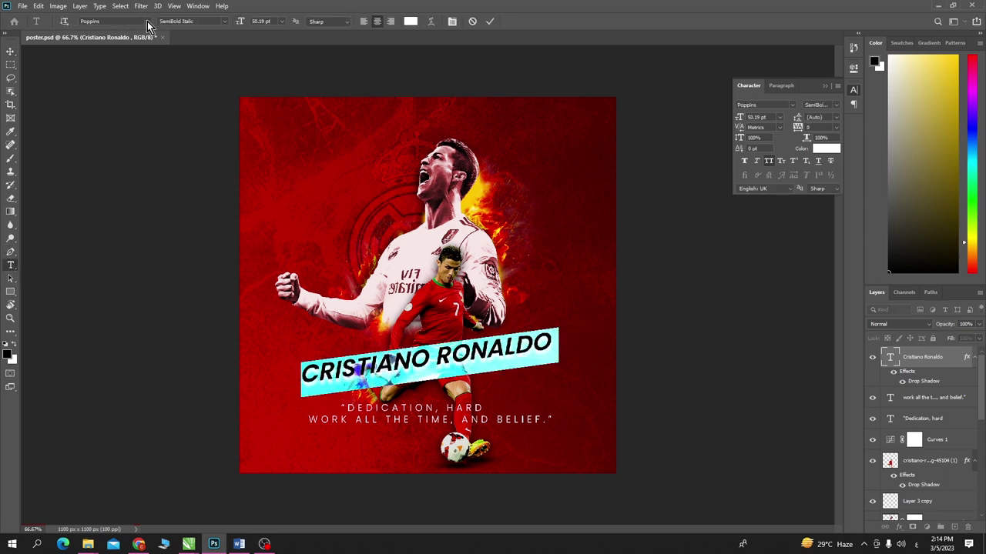
{"action": "left_click", "coordinate": [147, 22]}
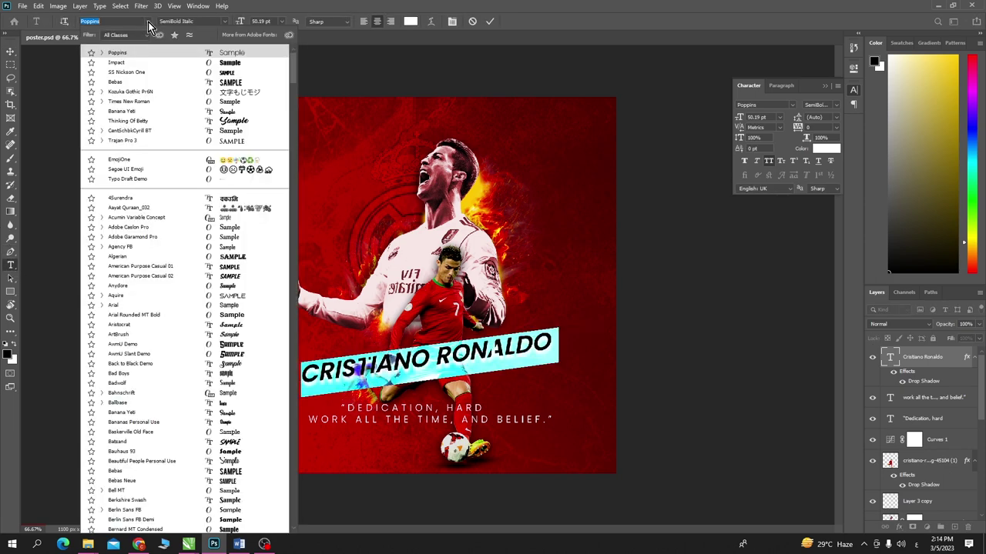
{"action": "left_click", "coordinate": [226, 82]}
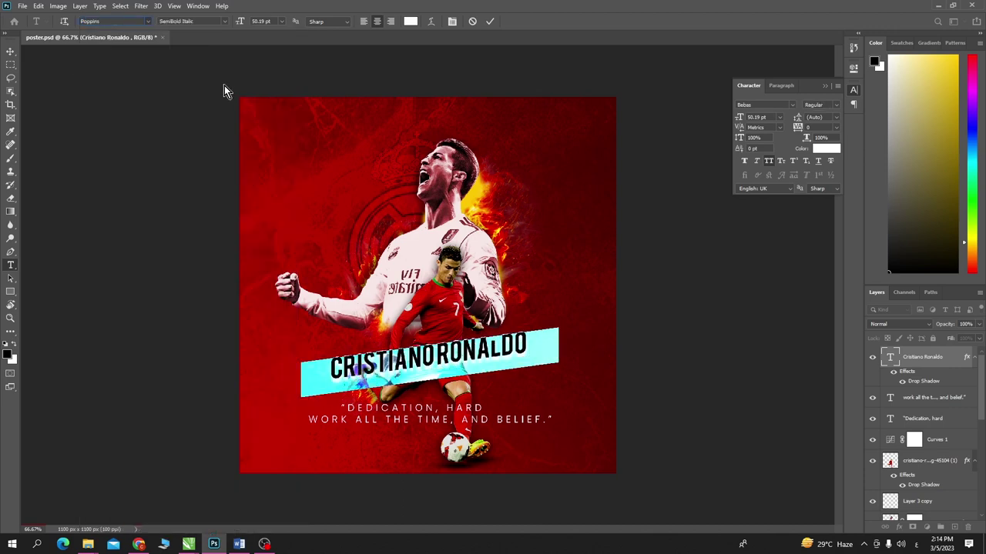
{"action": "left_click", "coordinate": [10, 51]}
- Enlarge the slanted title to about 138%, position it over the player, and save poster.psd
{"action": "key", "text": "ctrl+t"}
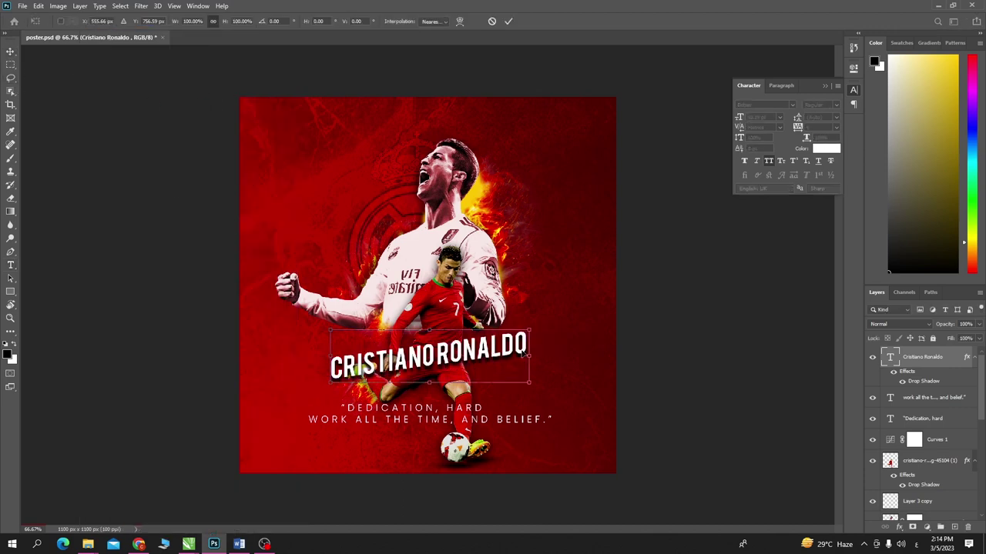
{"action": "left_click_drag", "start_coordinate": [529, 326], "coordinate": [560, 308]}
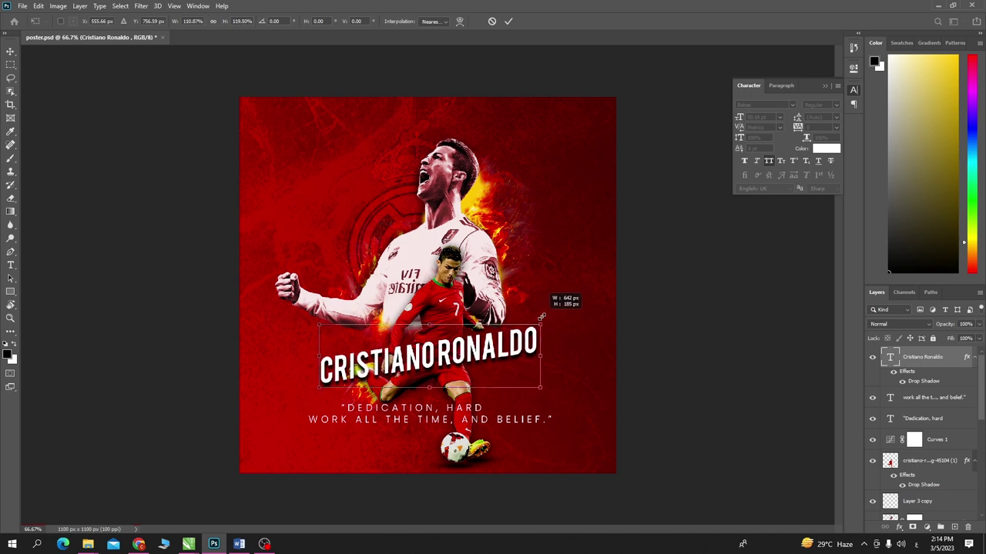
{"action": "key", "text": "ctrl+z"}
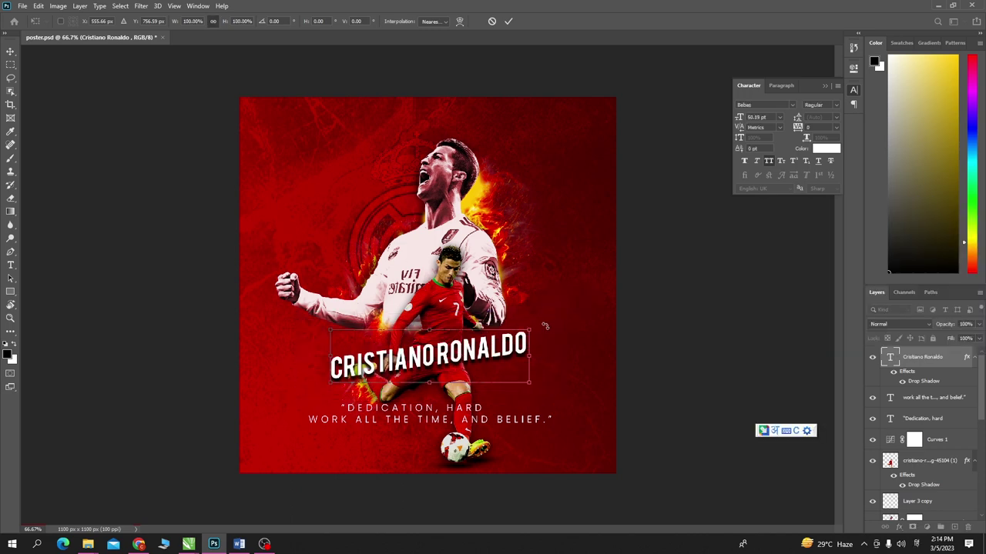
{"action": "left_click_drag", "start_coordinate": [531, 328], "coordinate": [554, 315]}
{"action": "left_click_drag", "start_coordinate": [573, 305], "coordinate": [602, 294]}
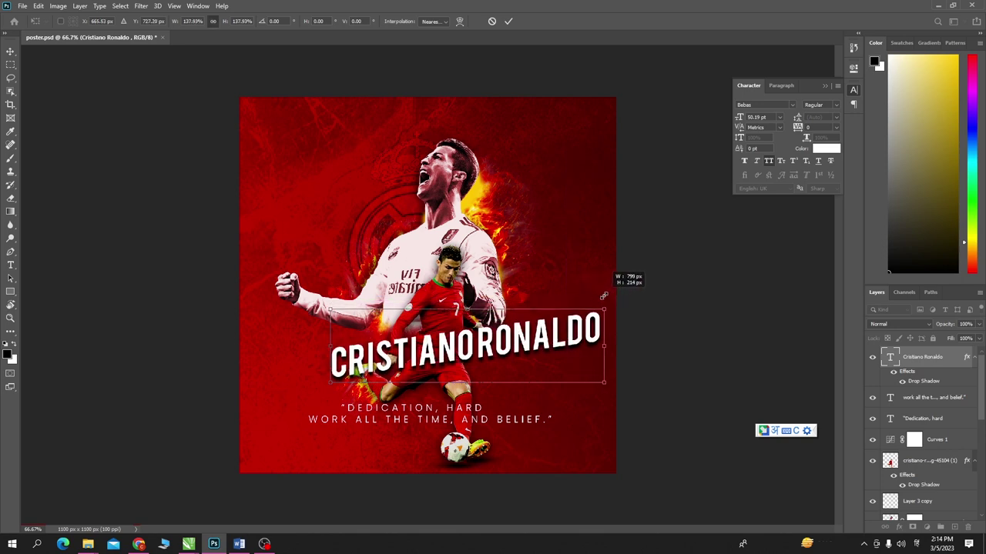
{"action": "mouse_move", "coordinate": [540, 322]}
{"action": "left_mouse_down"}
{"action": "mouse_move", "coordinate": [505, 316]}
{"action": "mouse_move", "coordinate": [477, 331]}
{"action": "left_mouse_up"}
{"action": "key", "text": "Return"}
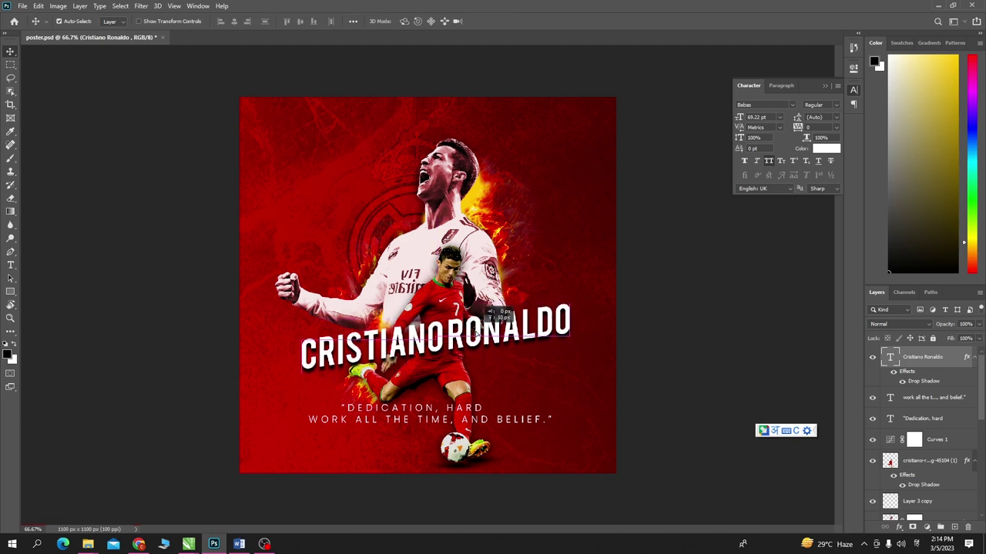
{"action": "left_click_drag", "start_coordinate": [486, 311], "coordinate": [486, 311]}
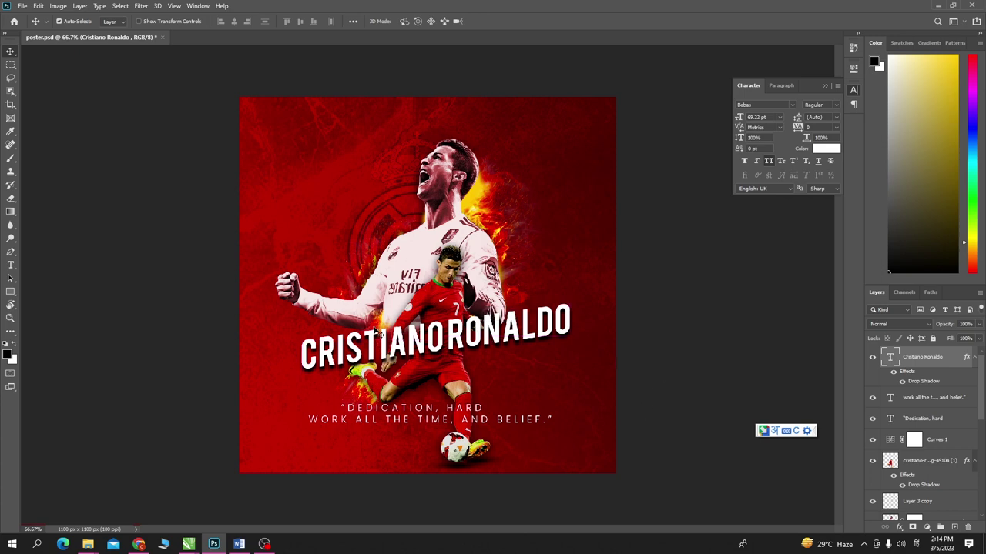
{"action": "key", "text": "ctrl+s"}
{"action": "key", "text": "ctrl+plus"}
{"action": "key", "text": "ctrl+plus"}
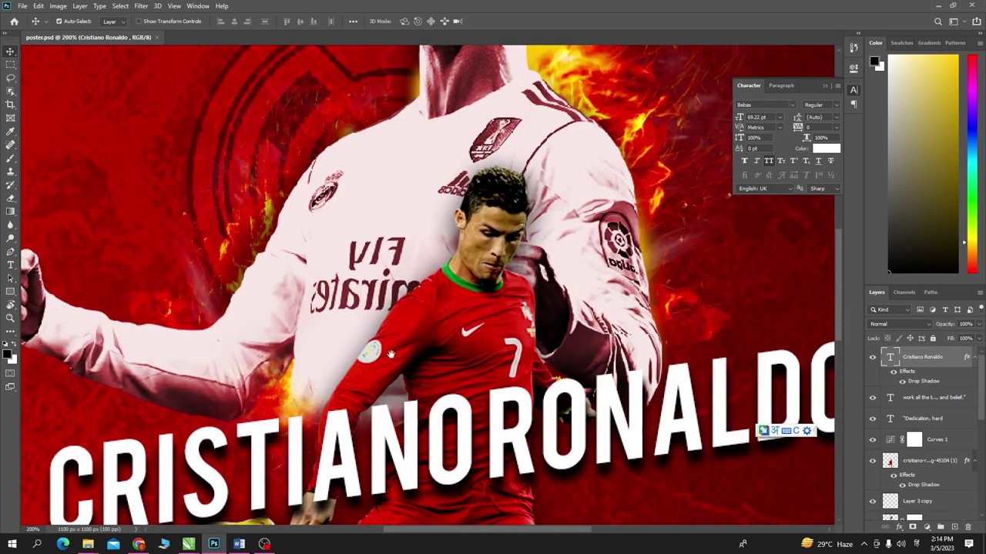
- Convert the title layer to a smart object, then rasterize it
{"action": "scroll", "coordinate": [383, 255], "scroll_direction": "down", "scroll_amount": 2}
{"action": "scroll", "coordinate": [383, 255], "scroll_direction": "down", "scroll_amount": 1}
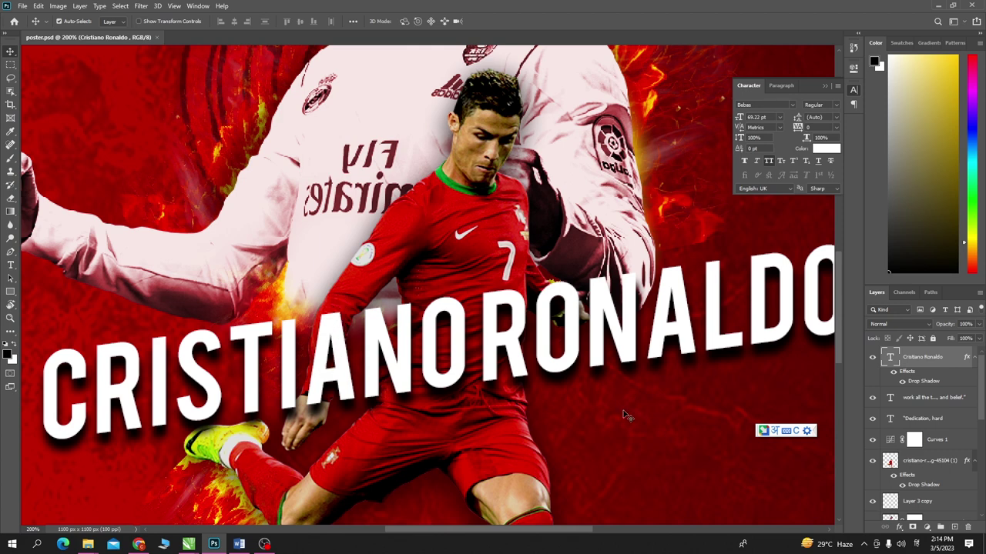
{"action": "right_click", "coordinate": [924, 362]}
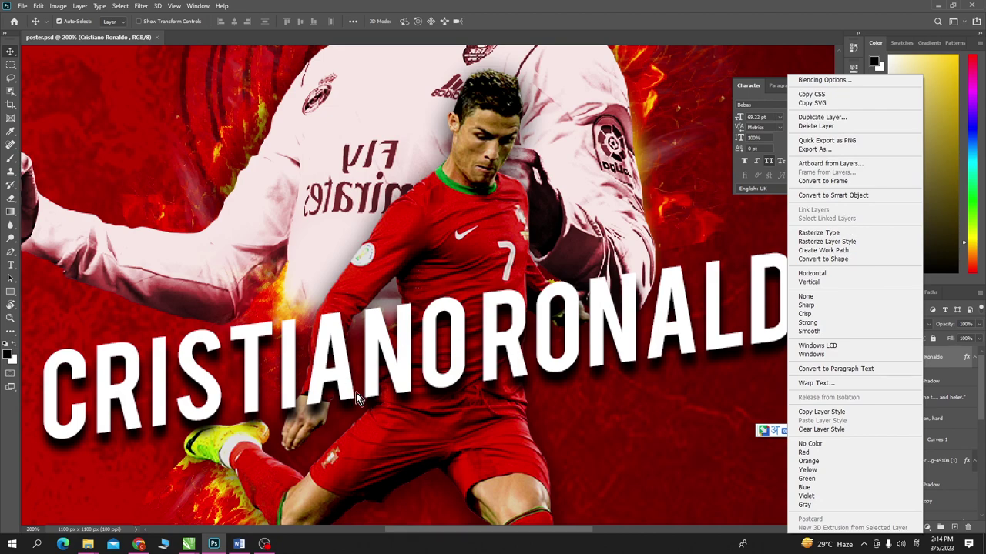
{"action": "left_click", "coordinate": [832, 196]}
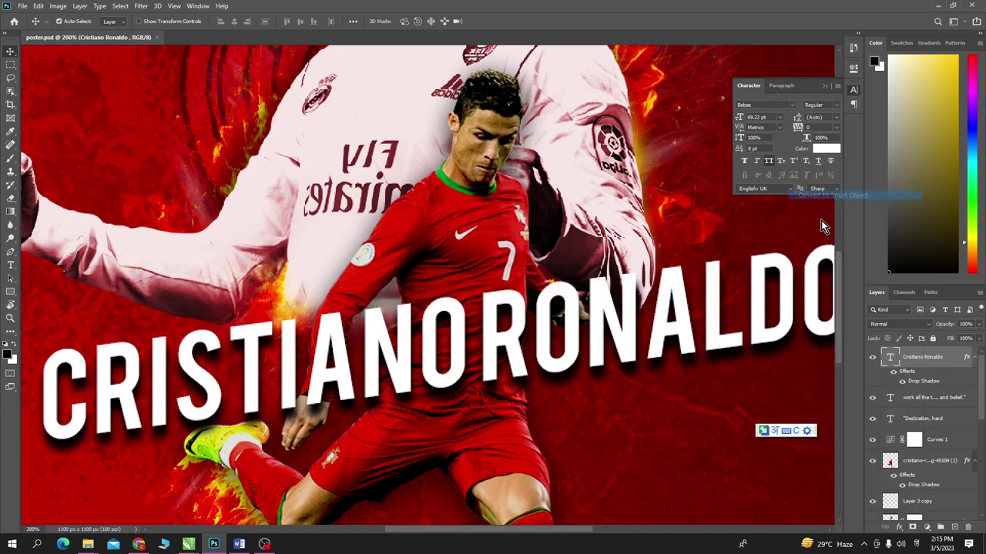
{"action": "right_click", "coordinate": [913, 362]}
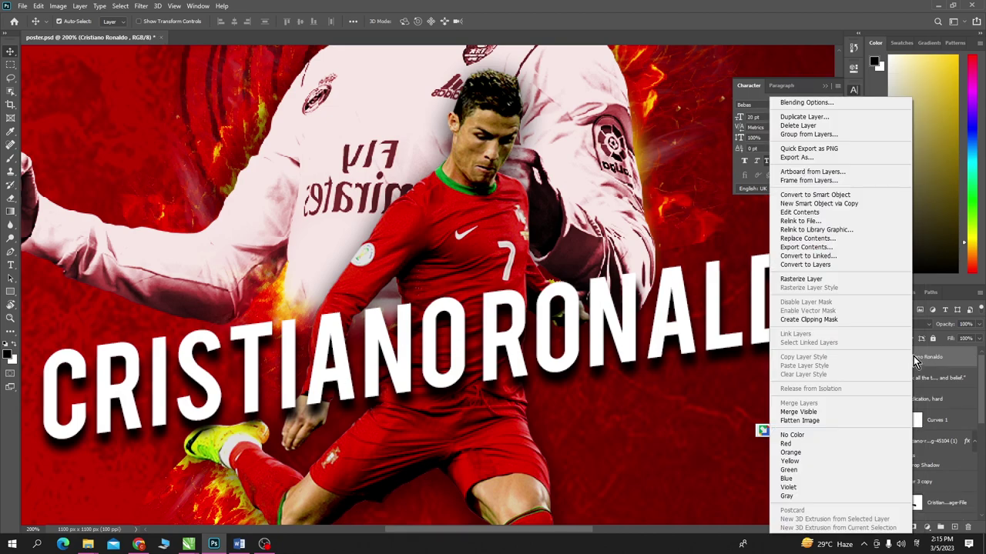
{"action": "left_click", "coordinate": [927, 352]}
{"action": "right_click", "coordinate": [891, 364]}
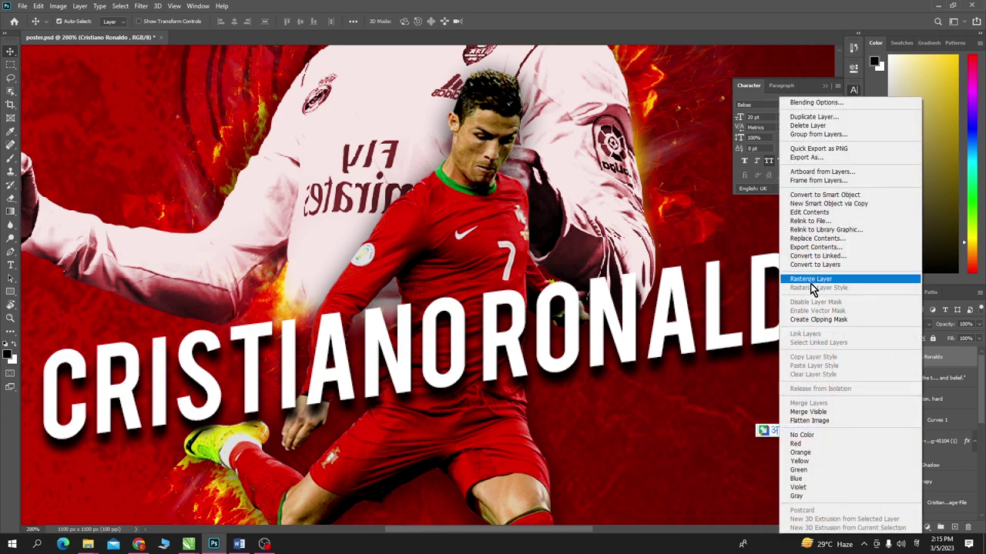
{"action": "left_click", "coordinate": [816, 279]}
{"action": "left_click", "coordinate": [872, 361]}
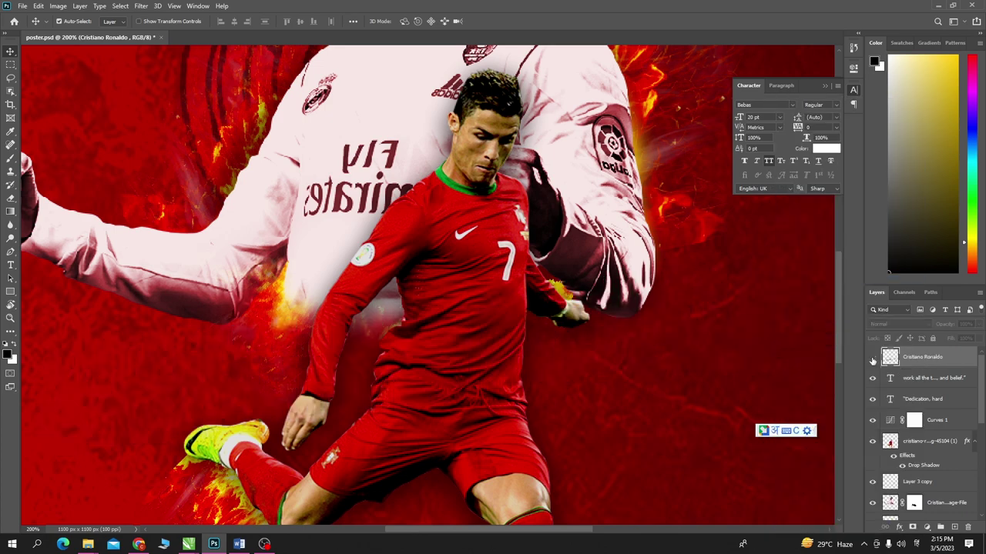
{"action": "left_click", "coordinate": [872, 358]}
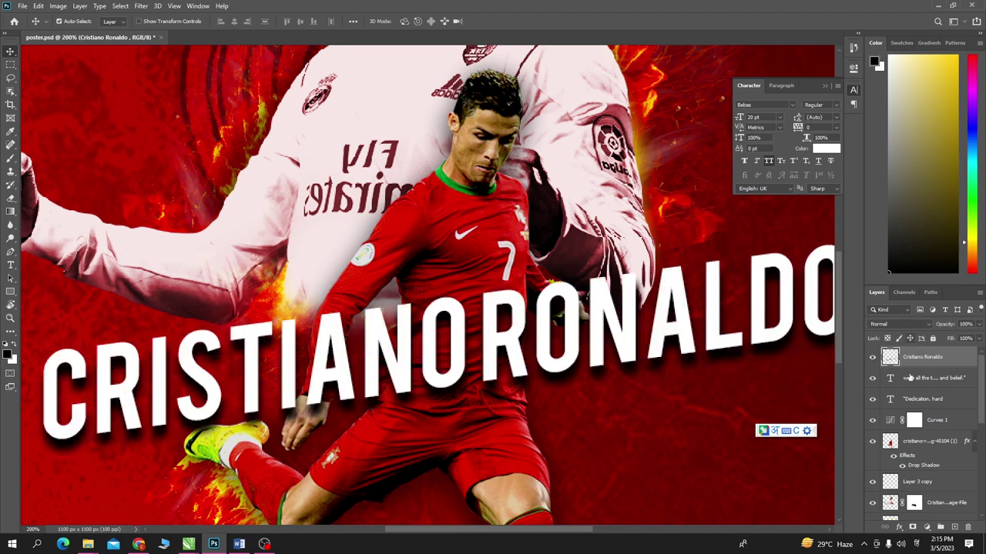
- Restack the title layer below Curves 1, directly above the player photo layer
{"action": "left_click_drag", "start_coordinate": [921, 357], "coordinate": [921, 430]}
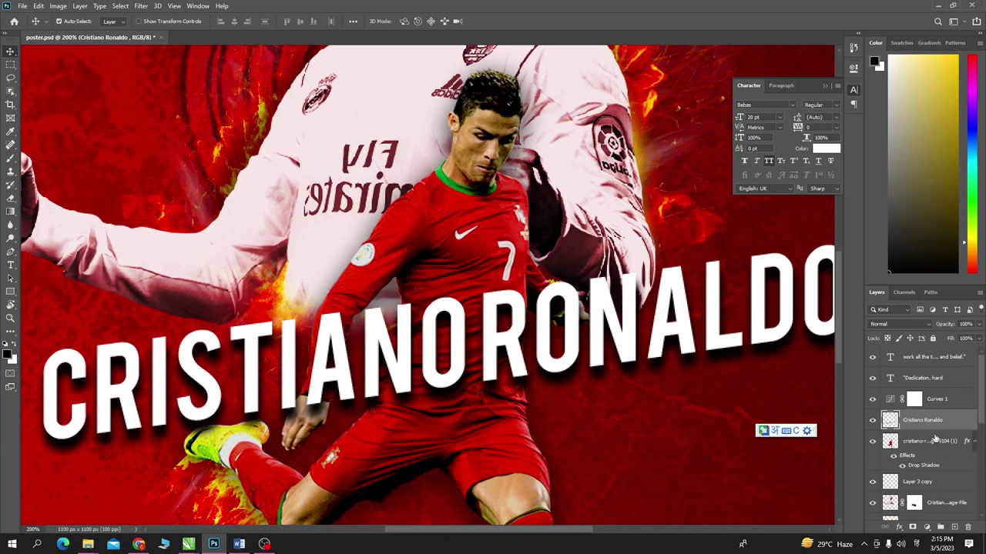
{"action": "left_click_drag", "start_coordinate": [931, 431], "coordinate": [927, 471]}
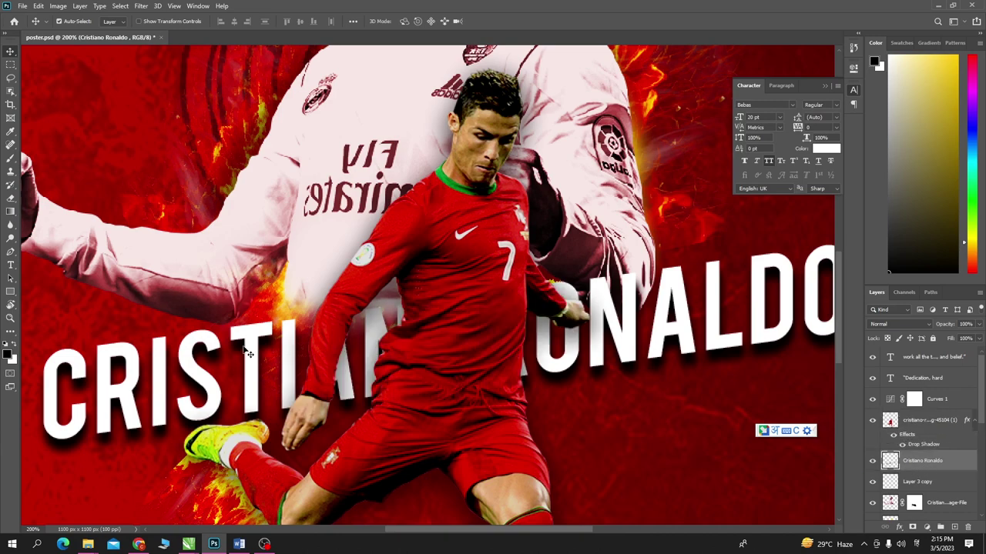
{"action": "key", "text": "ctrl+minus"}
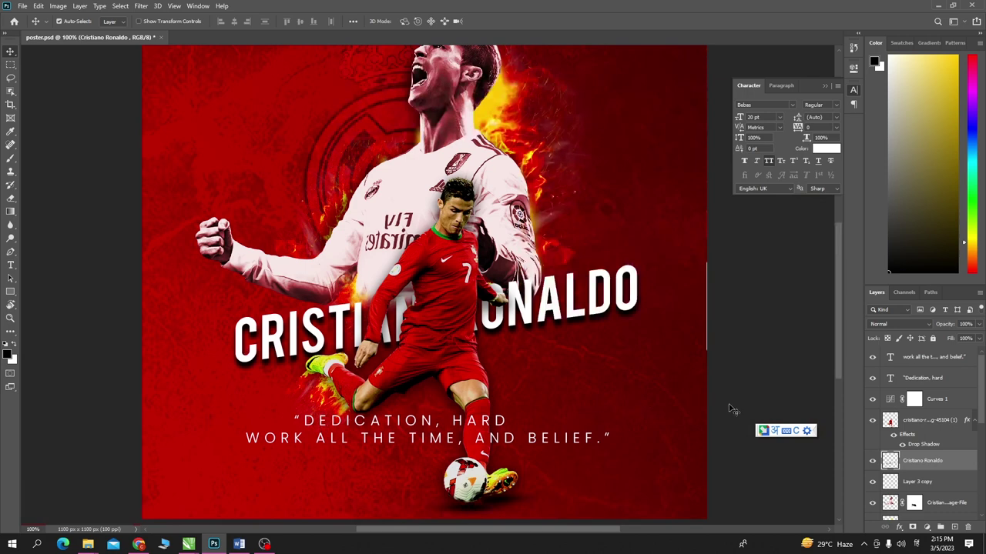
{"action": "left_click_drag", "start_coordinate": [943, 464], "coordinate": [927, 425]}
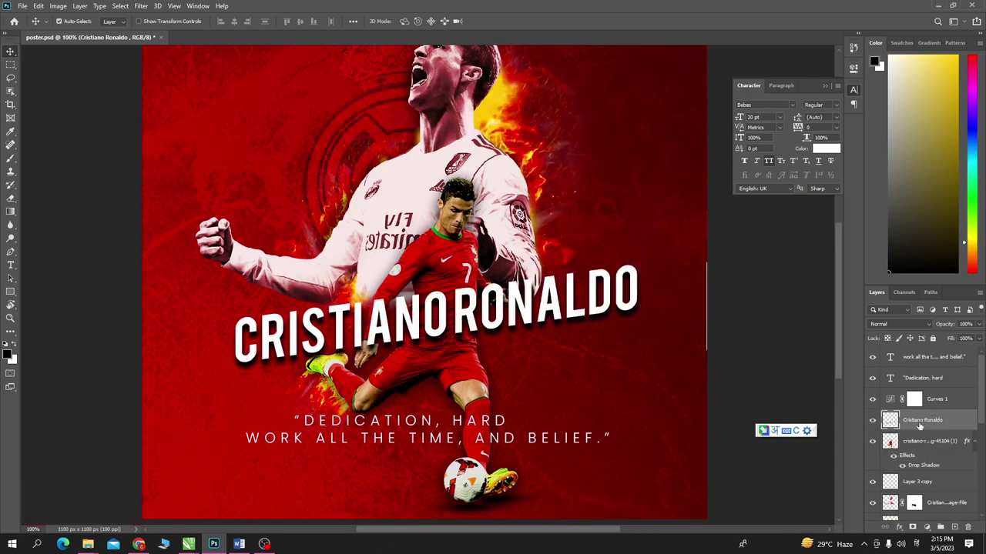
{"action": "key", "text": "ctrl+plus"}
{"action": "key", "text": "ctrl+plus"}
{"action": "left_click_drag", "start_coordinate": [982, 387], "coordinate": [983, 404]}
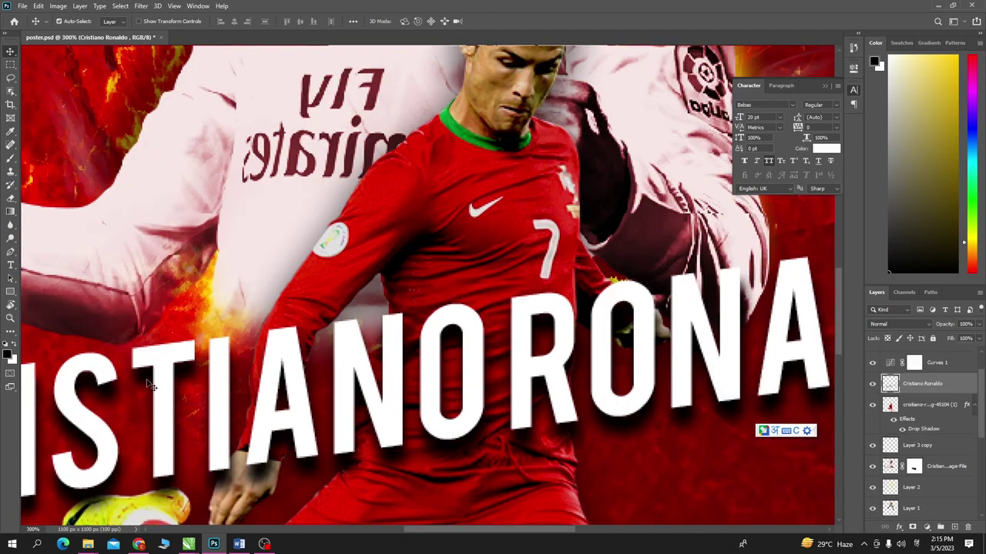
- Add a layer mask to the title and ready a black Brush, switching keyboard input to English
{"action": "left_click", "coordinate": [912, 527]}
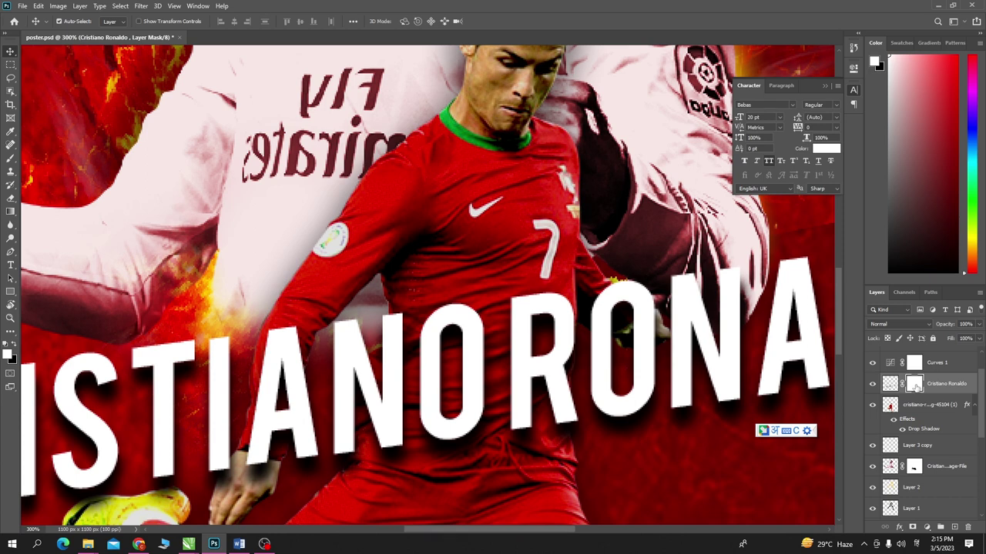
{"action": "left_click", "coordinate": [14, 344]}
{"action": "key", "text": "b"}
{"action": "key", "text": "b"}
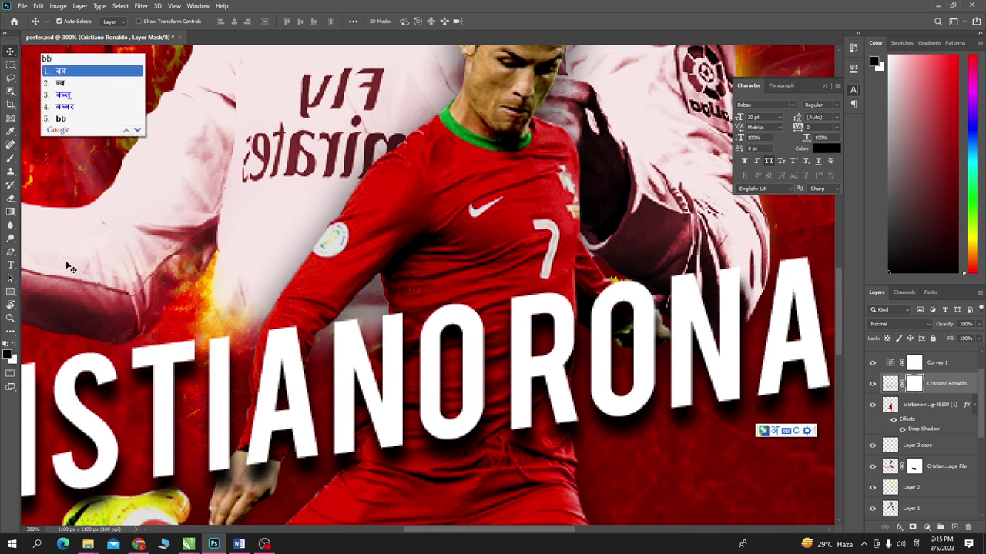
{"action": "key", "text": "Escape"}
{"action": "key", "text": "Delete"}
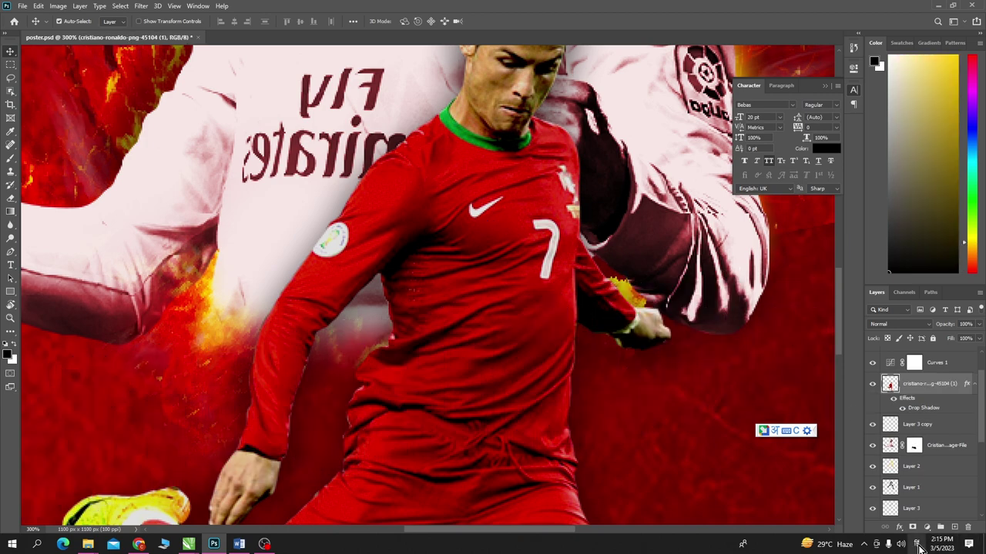
{"action": "key", "text": "ctrl+z"}
{"action": "left_click", "coordinate": [916, 544]}
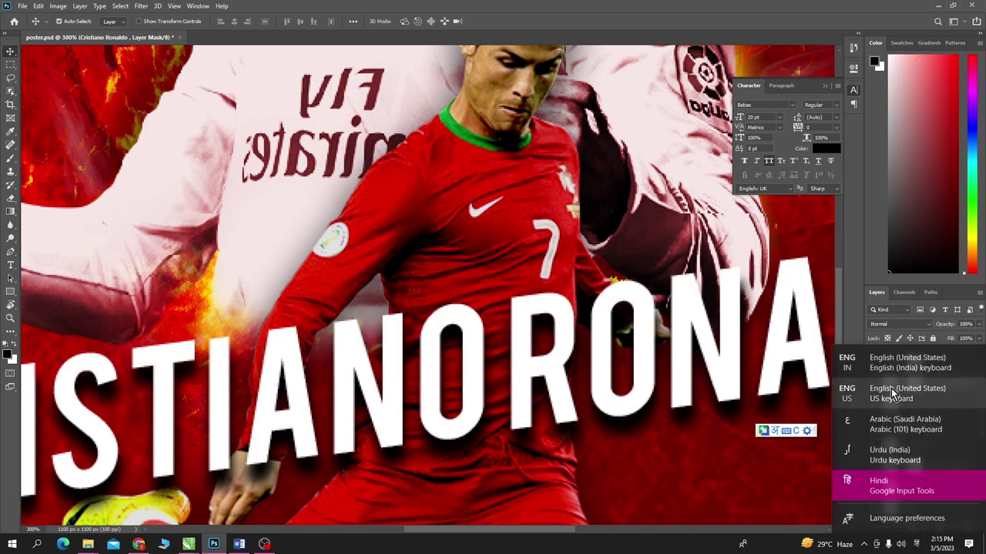
{"action": "left_click", "coordinate": [884, 371]}
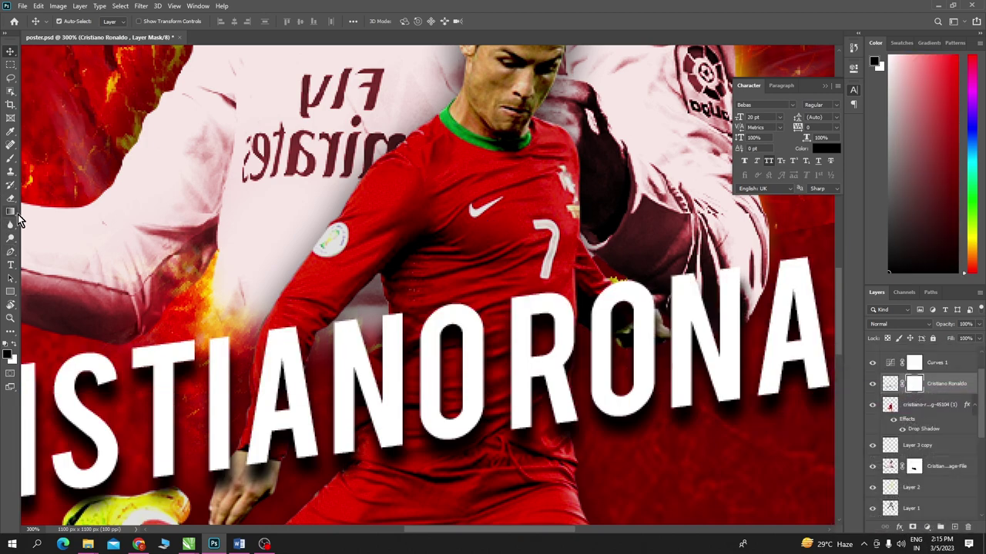
{"action": "key", "text": "b"}
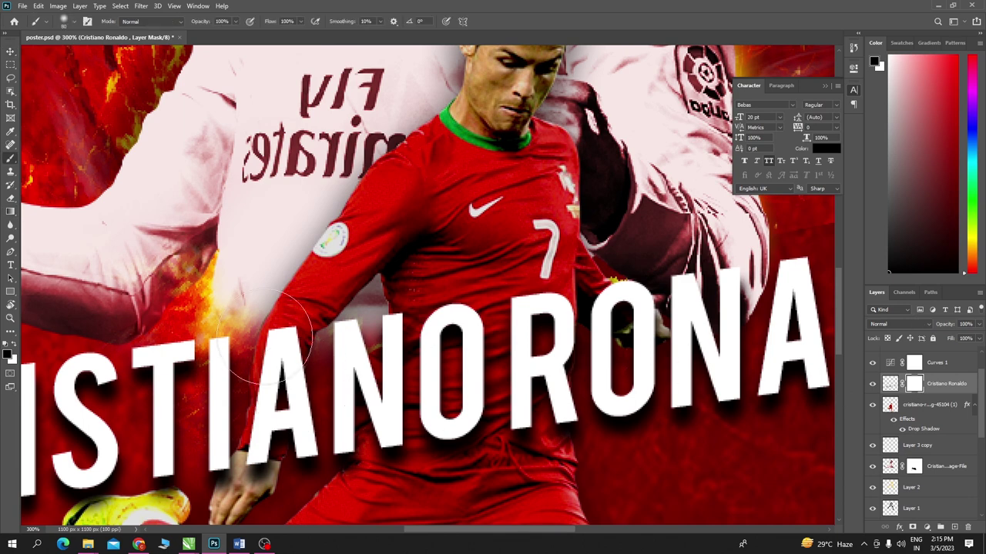
- Set the brush to 54% hardness and paint out the title where the sleeve crosses the A
{"action": "left_click", "coordinate": [7, 355]}
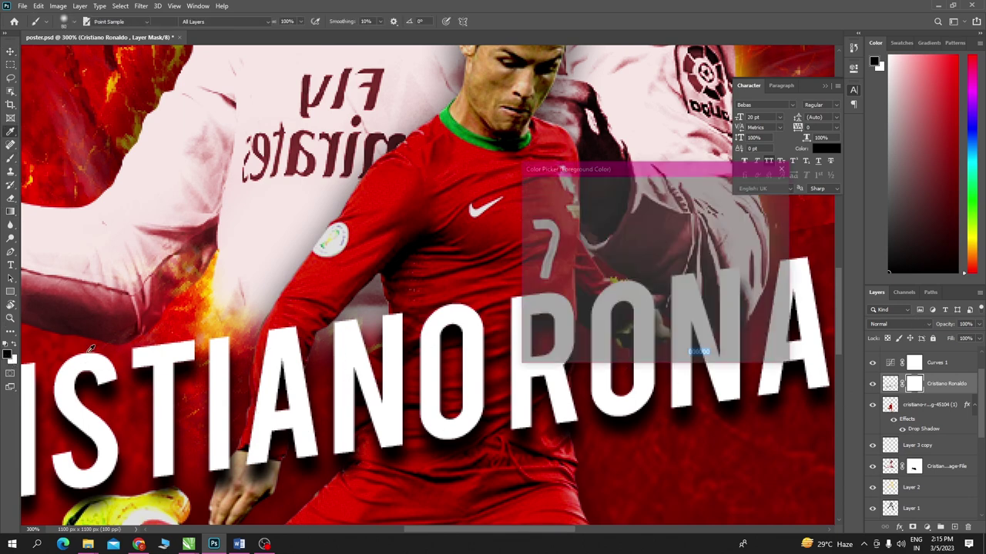
{"action": "left_click", "coordinate": [762, 188]}
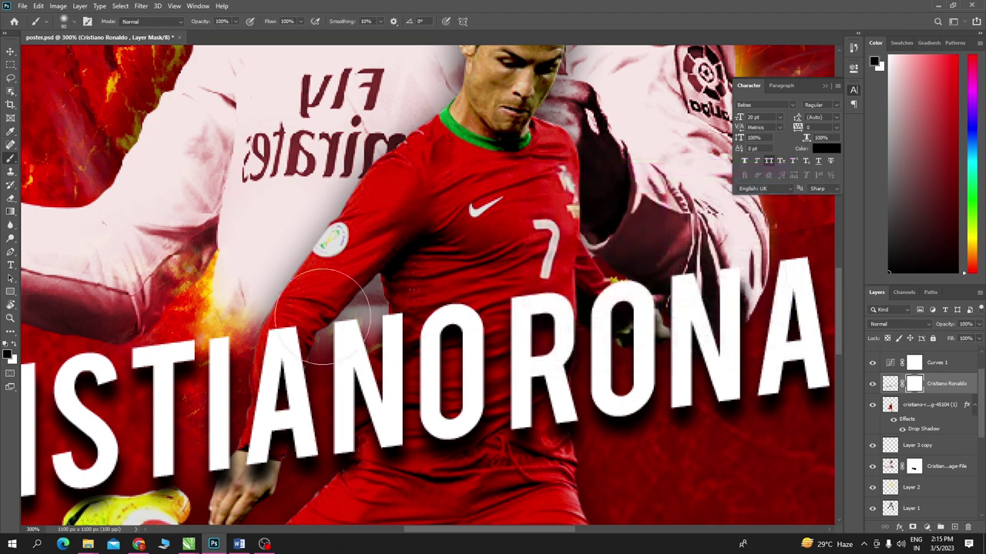
{"action": "mouse_move", "coordinate": [278, 343]}
{"action": "left_mouse_down"}
{"action": "mouse_move", "coordinate": [286, 339]}
{"action": "mouse_move", "coordinate": [252, 462]}
{"action": "mouse_move", "coordinate": [286, 368]}
{"action": "left_mouse_up"}
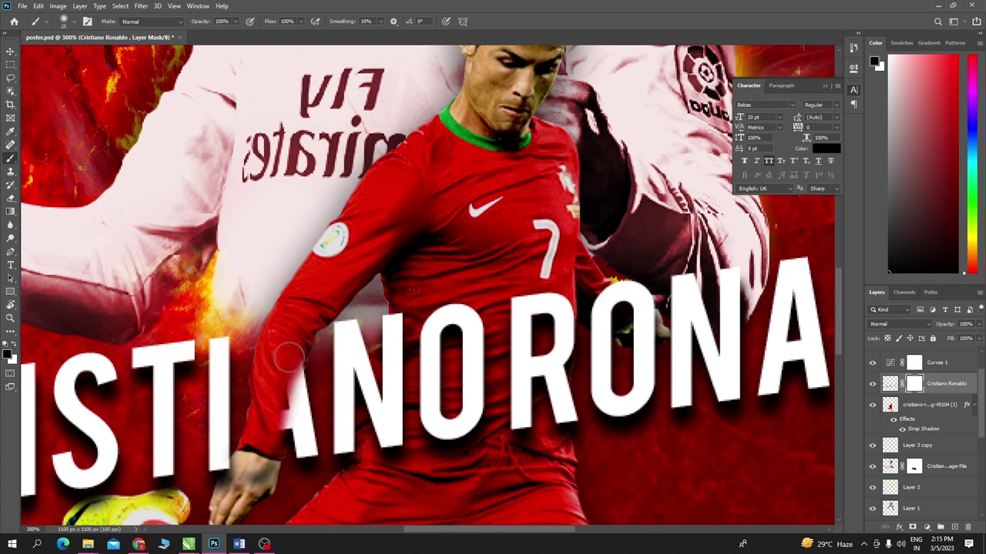
{"action": "left_click", "coordinate": [65, 22]}
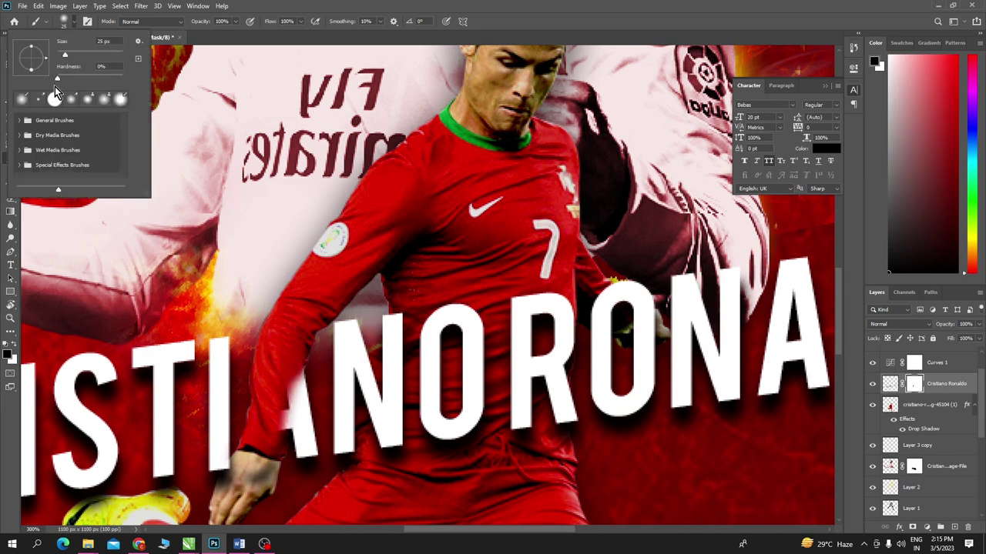
{"action": "left_click_drag", "start_coordinate": [58, 78], "coordinate": [92, 78]}
{"action": "left_click", "coordinate": [265, 359]}
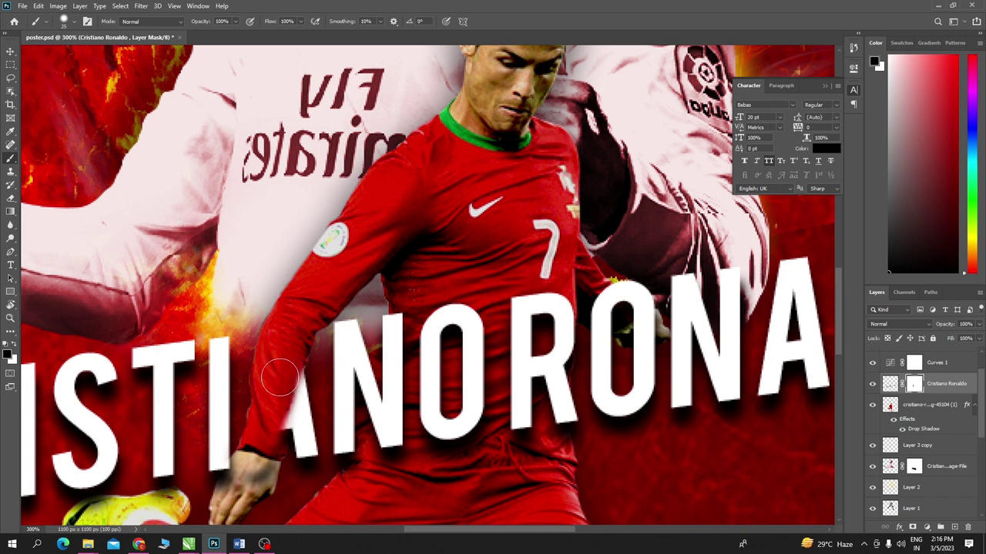
{"action": "left_click_drag", "start_coordinate": [282, 373], "coordinate": [275, 394]}
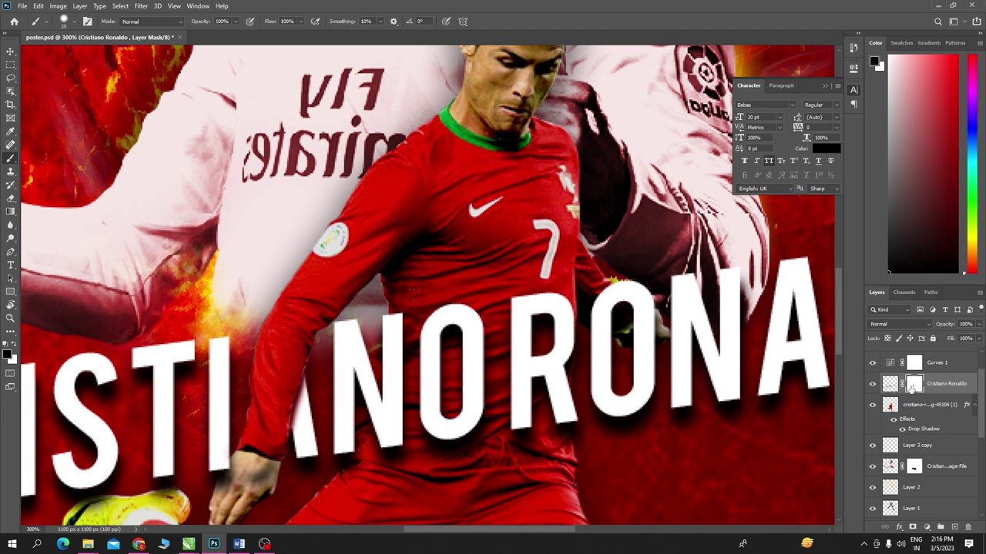
{"action": "left_click", "coordinate": [10, 51]}
- Delete the title's layer mask, leaving the CRISTIANO RONALDO lettering fully visible
{"action": "scroll", "coordinate": [308, 254], "scroll_direction": "down", "scroll_amount": 1}
{"action": "scroll", "coordinate": [331, 307], "scroll_direction": "down", "scroll_amount": 1}
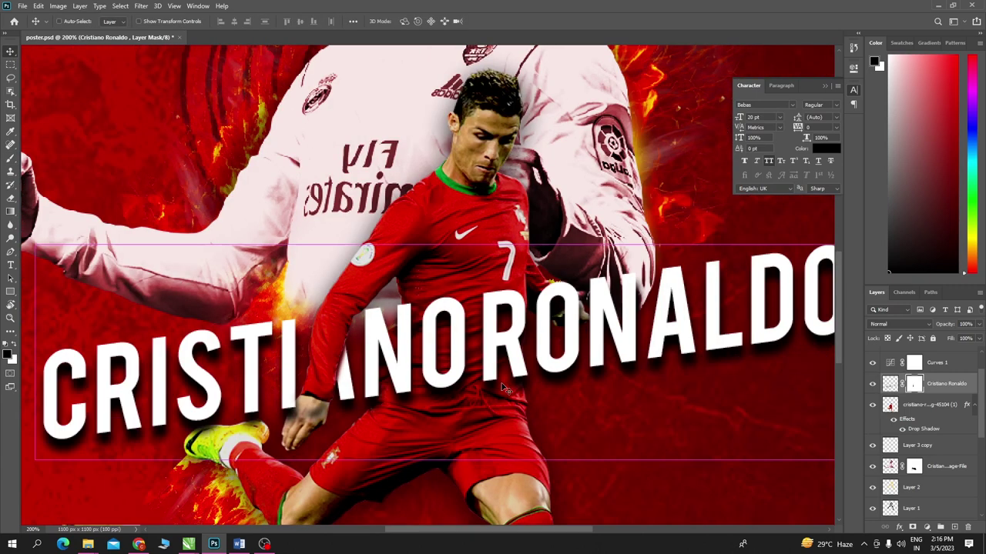
{"action": "scroll", "coordinate": [357, 379], "scroll_direction": "down", "scroll_amount": 1}
{"action": "key", "text": "ctrl+t"}
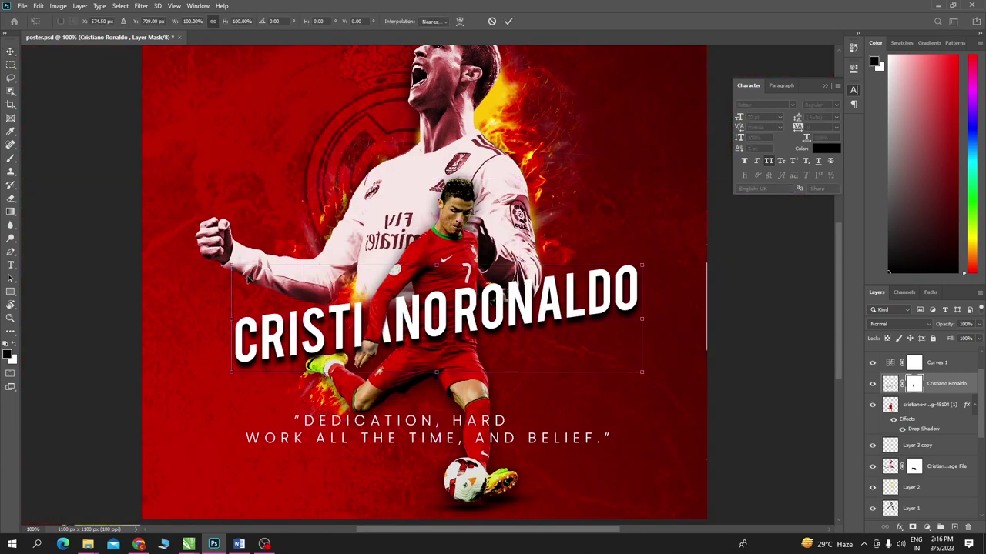
{"action": "key", "text": "Return"}
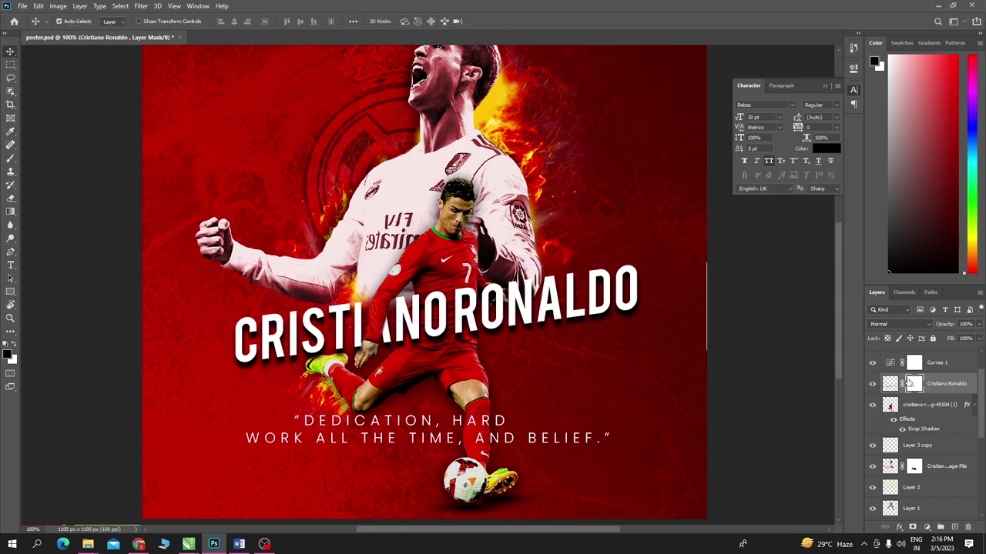
{"action": "right_click", "coordinate": [913, 386]}
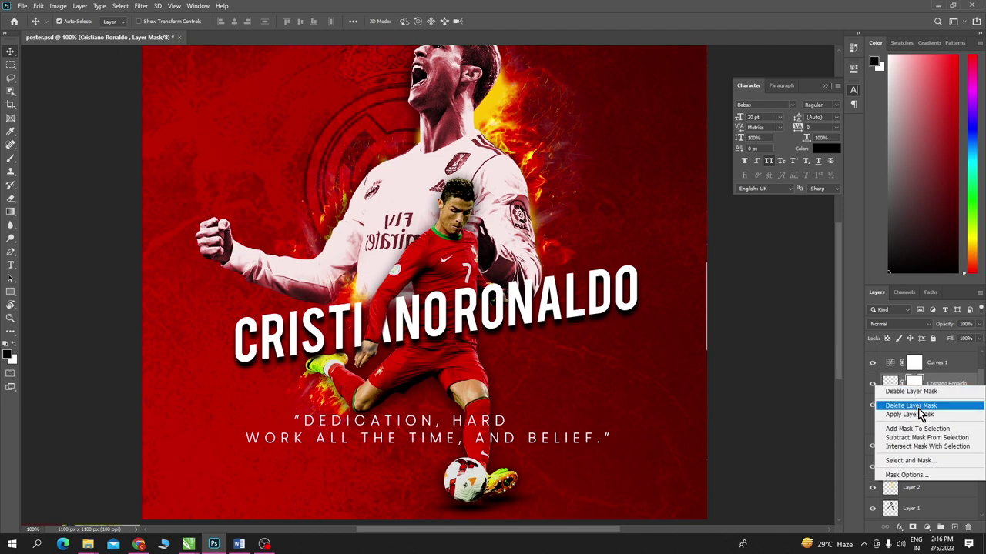
{"action": "left_click", "coordinate": [920, 407]}
- Try enlarging and widening the title with Free Transform, then undo it
{"action": "key", "text": "ctrl+t"}
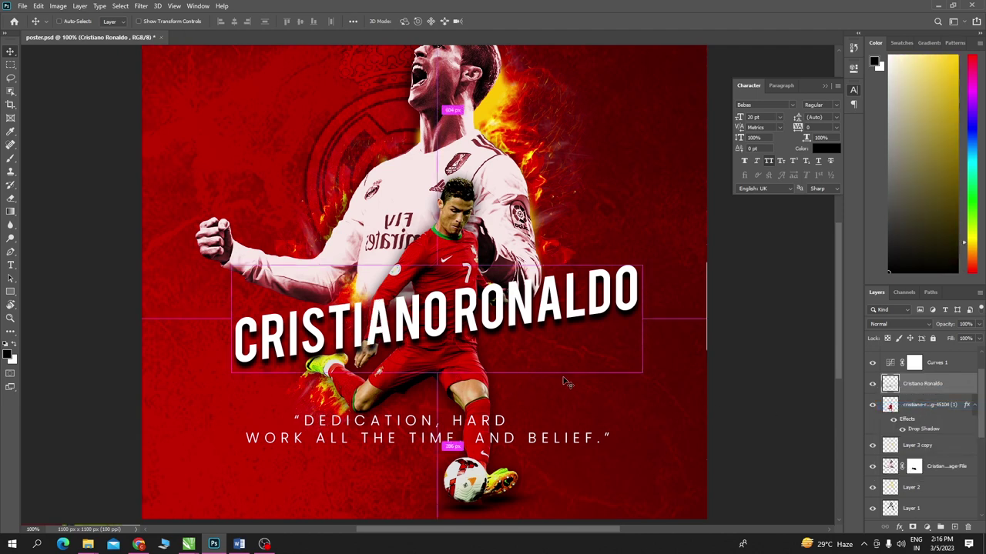
{"action": "left_click_drag", "start_coordinate": [231, 264], "coordinate": [205, 253]}
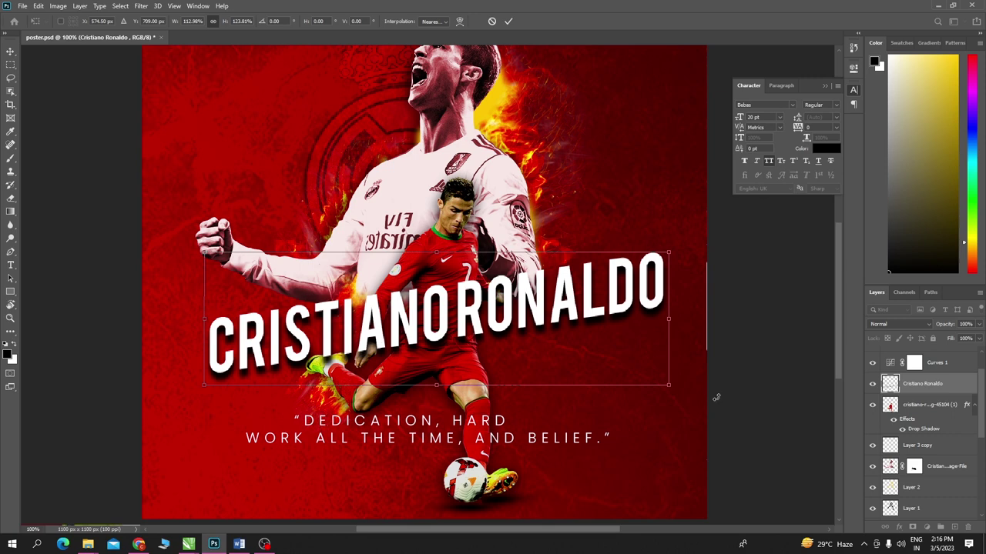
{"action": "left_click_drag", "start_coordinate": [668, 386], "coordinate": [674, 385]}
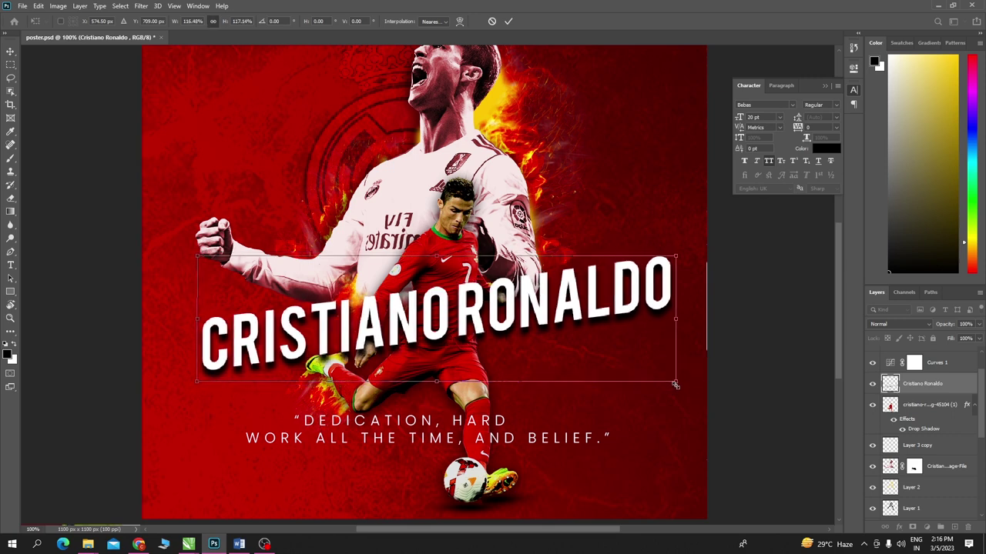
{"action": "key", "text": "Return"}
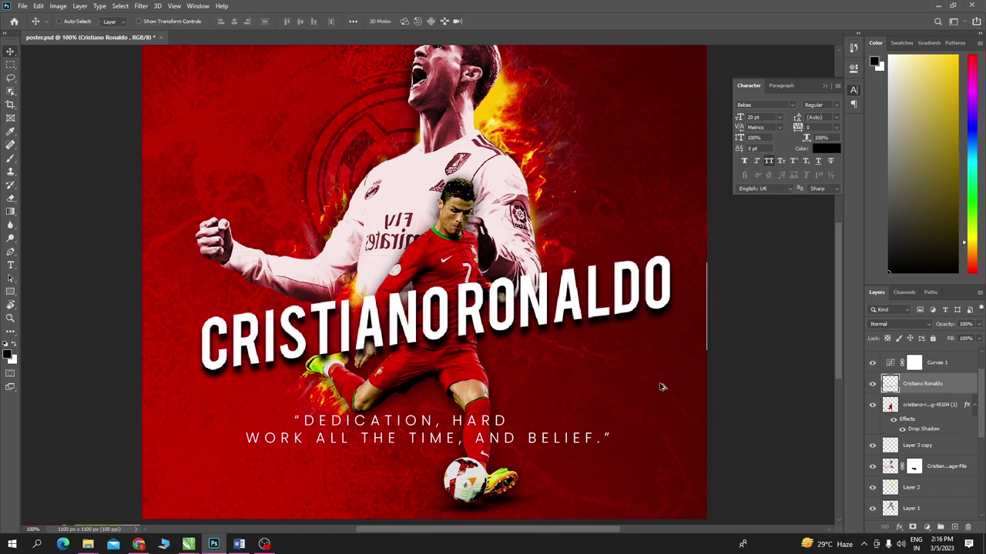
{"action": "key", "text": "ctrl+z"}
- Scale the title to about 113% × 118%, nudge it into place, and lift it about 10 px
{"action": "key", "text": "ctrl+t"}
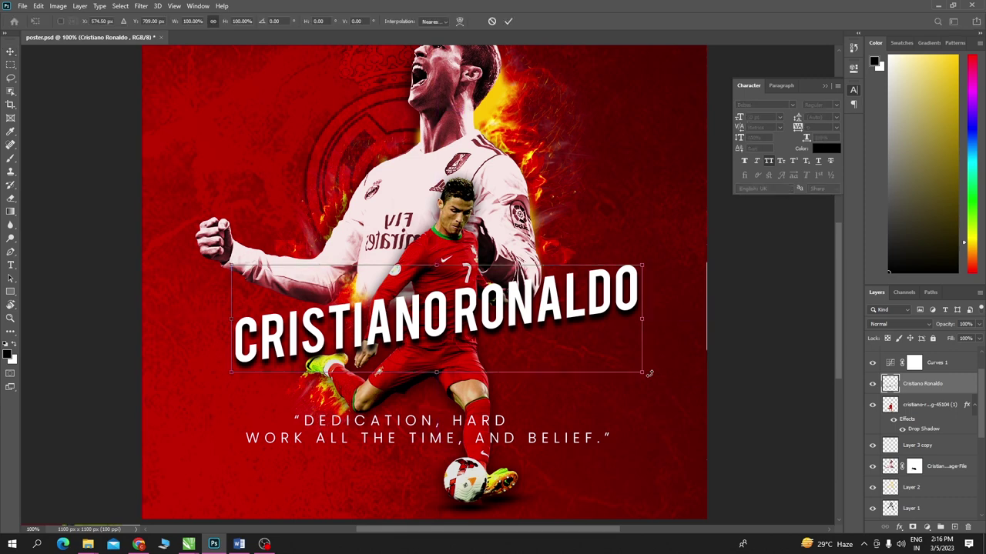
{"action": "left_click_drag", "start_coordinate": [642, 371], "coordinate": [677, 380]}
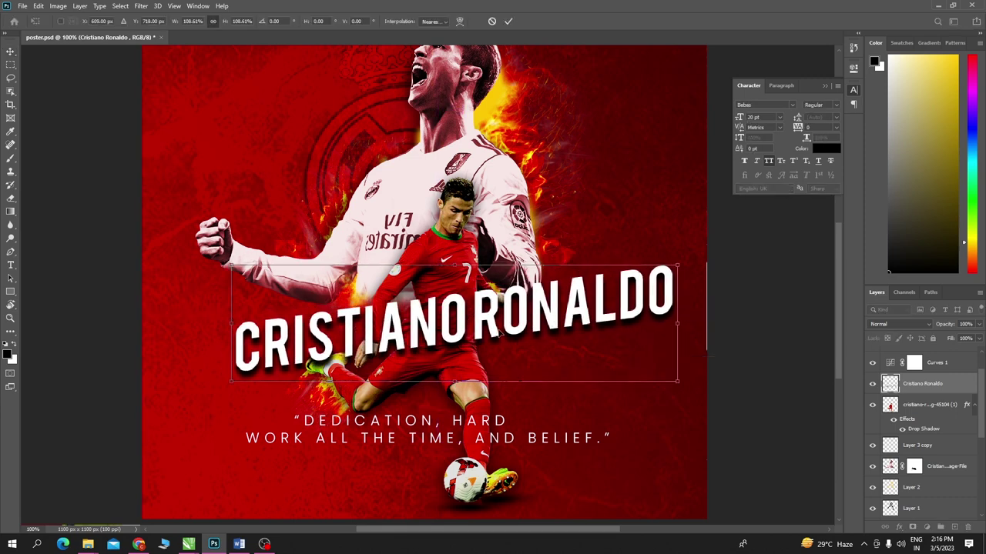
{"action": "left_click_drag", "start_coordinate": [494, 330], "coordinate": [475, 327]}
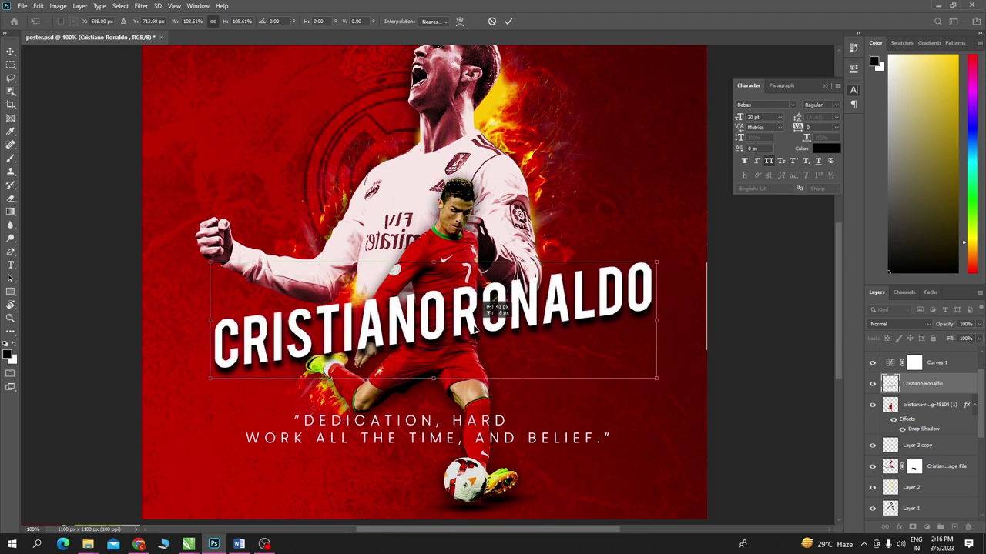
{"action": "left_click_drag", "start_coordinate": [475, 326], "coordinate": [480, 327]}
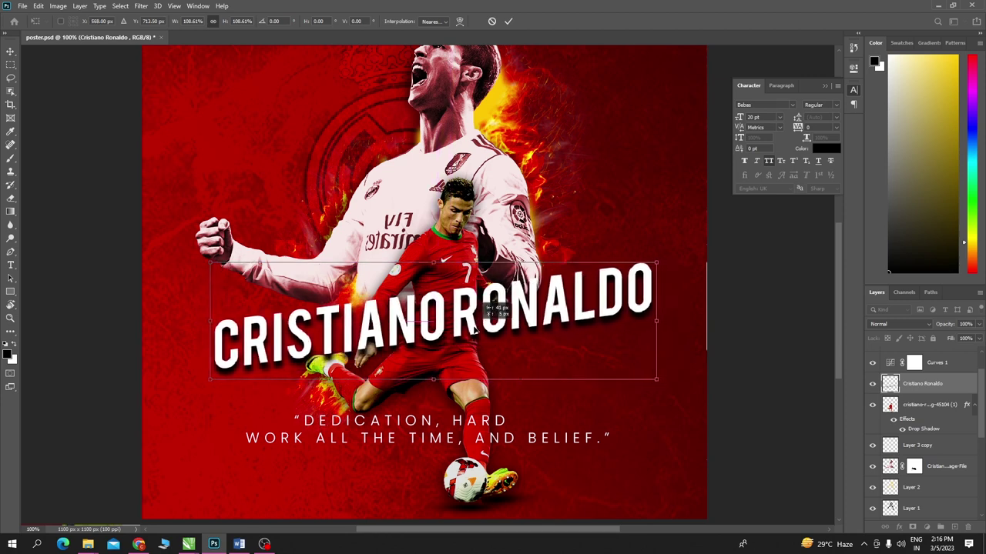
{"action": "left_click_drag", "start_coordinate": [655, 263], "coordinate": [672, 253]}
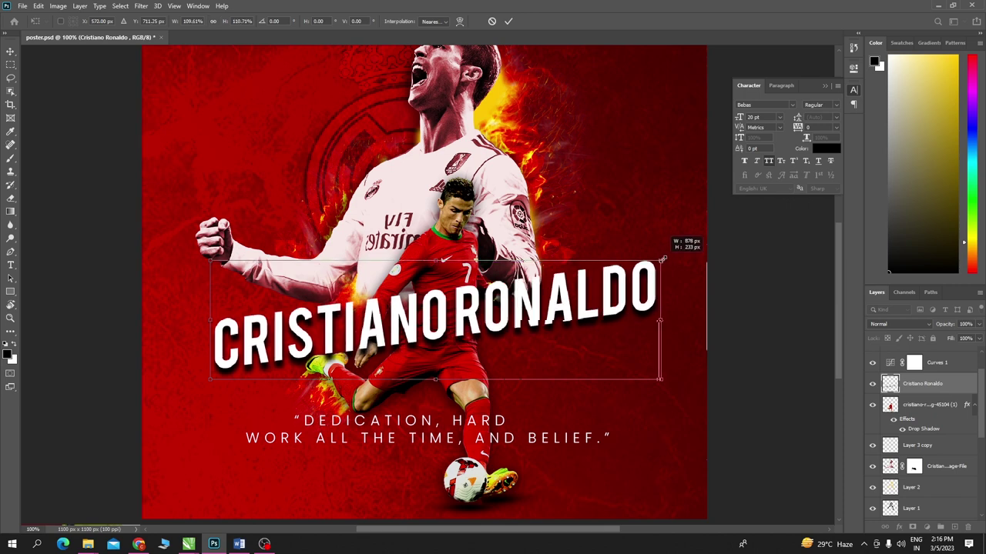
{"action": "left_click_drag", "start_coordinate": [618, 299], "coordinate": [612, 302]}
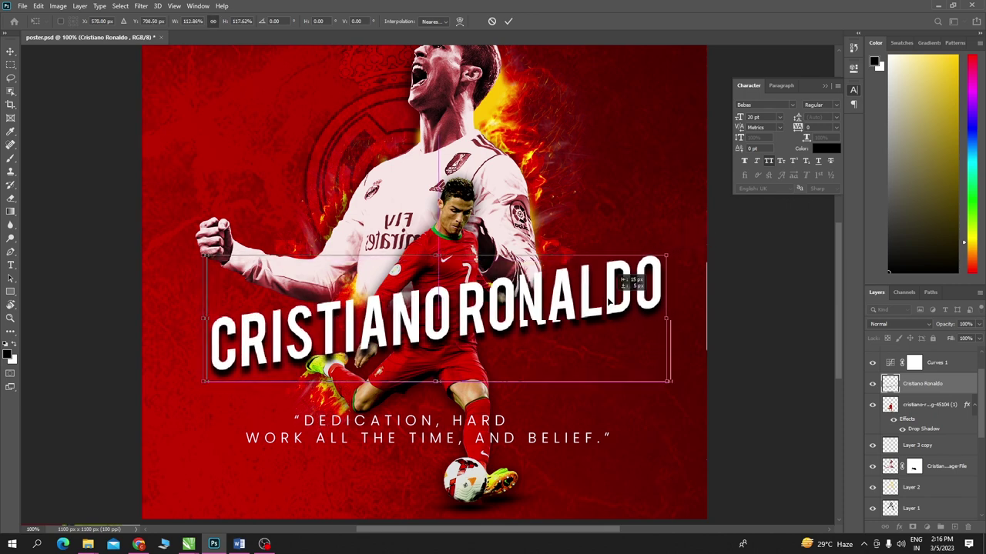
{"action": "left_click_drag", "start_coordinate": [609, 303], "coordinate": [609, 301]}
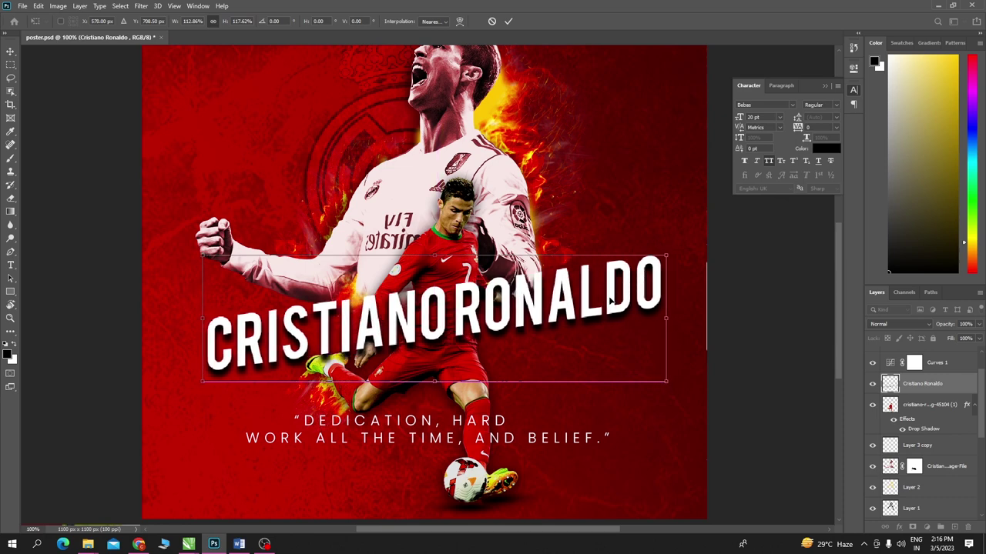
{"action": "key", "text": "Return"}
{"action": "left_click", "coordinate": [465, 264]}
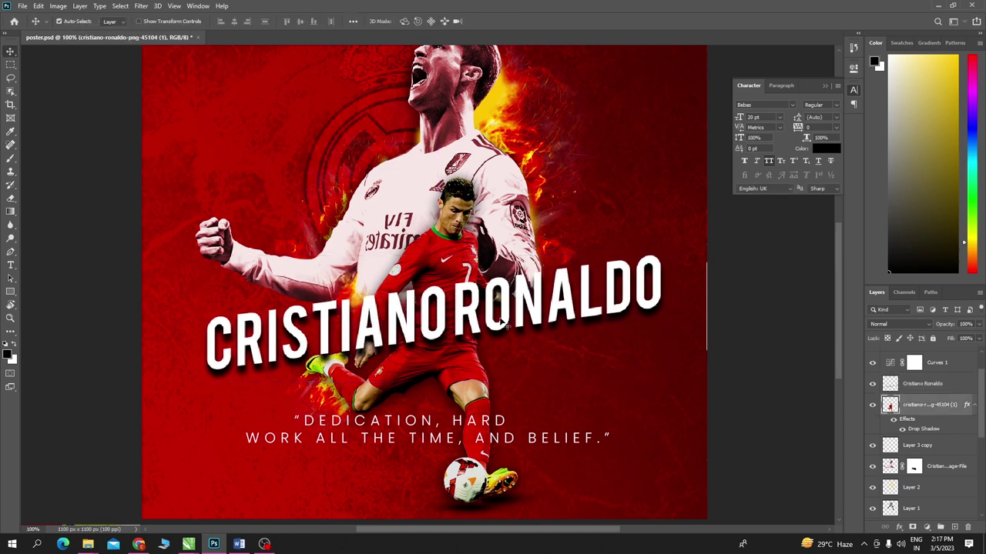
{"action": "left_click_drag", "start_coordinate": [450, 308], "coordinate": [443, 301]}
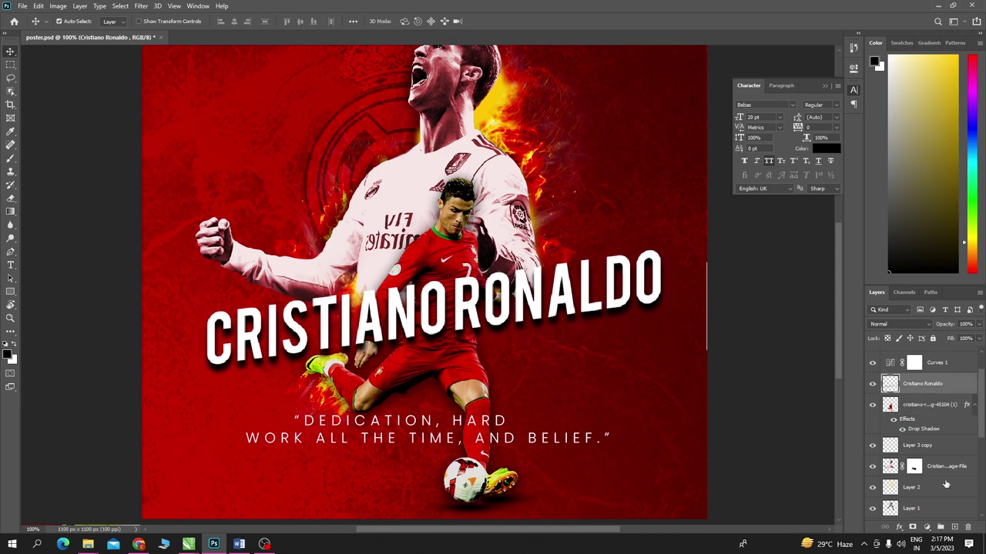
- Add a mask to the title and paint black over the A where the arm crosses
{"action": "left_click", "coordinate": [911, 527]}
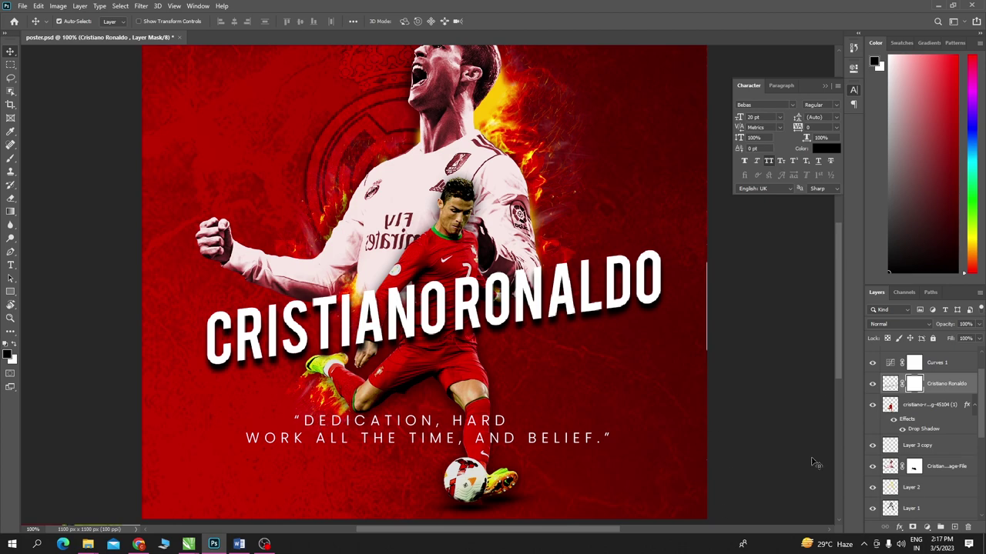
{"action": "key", "text": "ctrl+plus"}
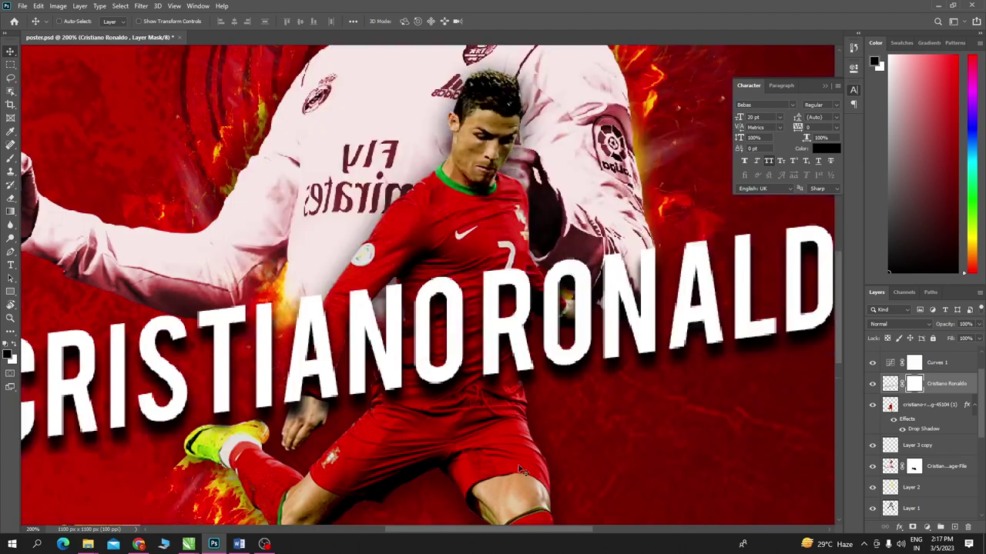
{"action": "key", "text": "ctrl+plus"}
{"action": "left_click_drag", "start_coordinate": [303, 408], "coordinate": [372, 312]}
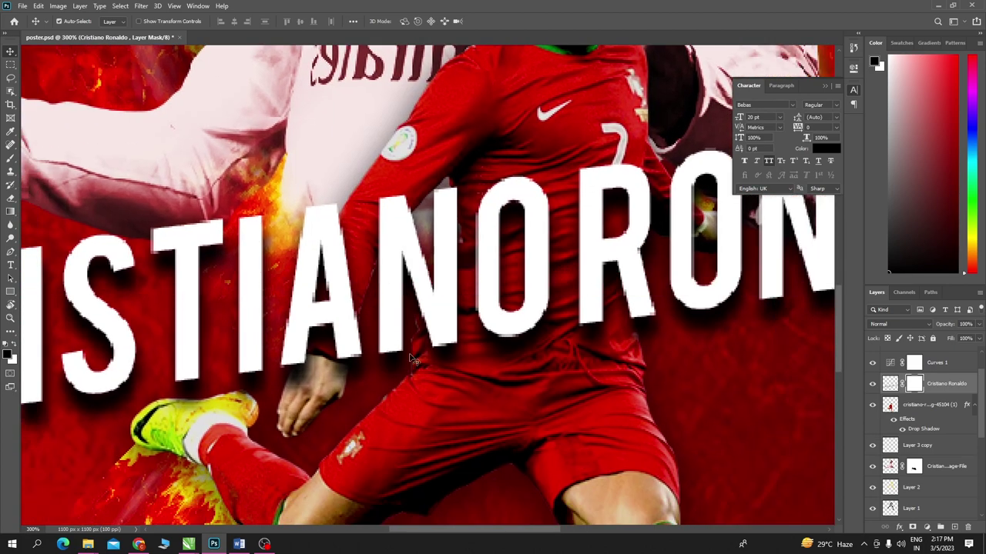
{"action": "key", "text": "i"}
{"action": "left_click", "coordinate": [7, 354]}
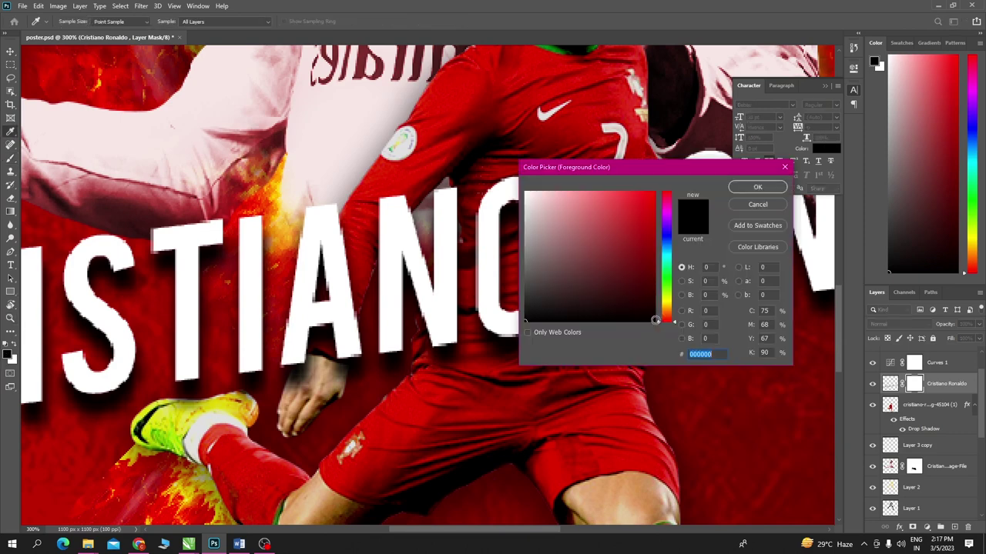
{"action": "left_click", "coordinate": [757, 188]}
{"action": "key", "text": "b"}
{"action": "mouse_move", "coordinate": [358, 231]}
{"action": "left_mouse_down"}
{"action": "mouse_move", "coordinate": [349, 226]}
{"action": "mouse_move", "coordinate": [329, 293]}
{"action": "mouse_move", "coordinate": [324, 340]}
{"action": "mouse_move", "coordinate": [341, 285]}
{"action": "mouse_move", "coordinate": [331, 354]}
{"action": "mouse_move", "coordinate": [348, 220]}
{"action": "mouse_move", "coordinate": [329, 320]}
{"action": "mouse_move", "coordinate": [314, 243]}
{"action": "mouse_move", "coordinate": [323, 289]}
{"action": "mouse_move", "coordinate": [308, 262]}
{"action": "mouse_move", "coordinate": [304, 293]}
{"action": "left_mouse_up"}
- Restore the A's top, upper-right and lower edges by painting white on the mask
{"action": "key", "text": "x"}
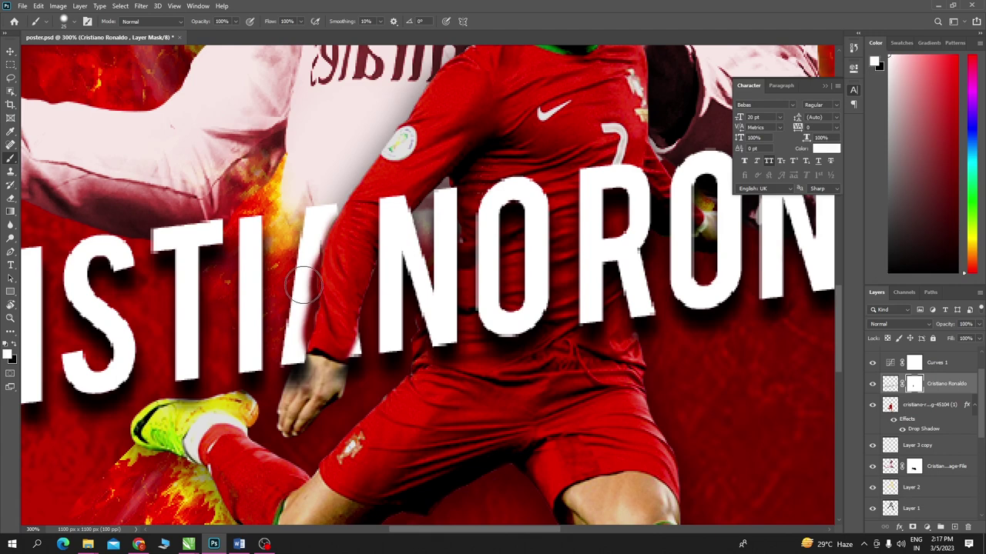
{"action": "mouse_move", "coordinate": [262, 244]}
{"action": "left_mouse_down"}
{"action": "mouse_move", "coordinate": [308, 213]}
{"action": "mouse_move", "coordinate": [305, 236]}
{"action": "mouse_move", "coordinate": [311, 228]}
{"action": "mouse_move", "coordinate": [318, 254]}
{"action": "mouse_move", "coordinate": [308, 318]}
{"action": "mouse_move", "coordinate": [313, 301]}
{"action": "left_mouse_up"}
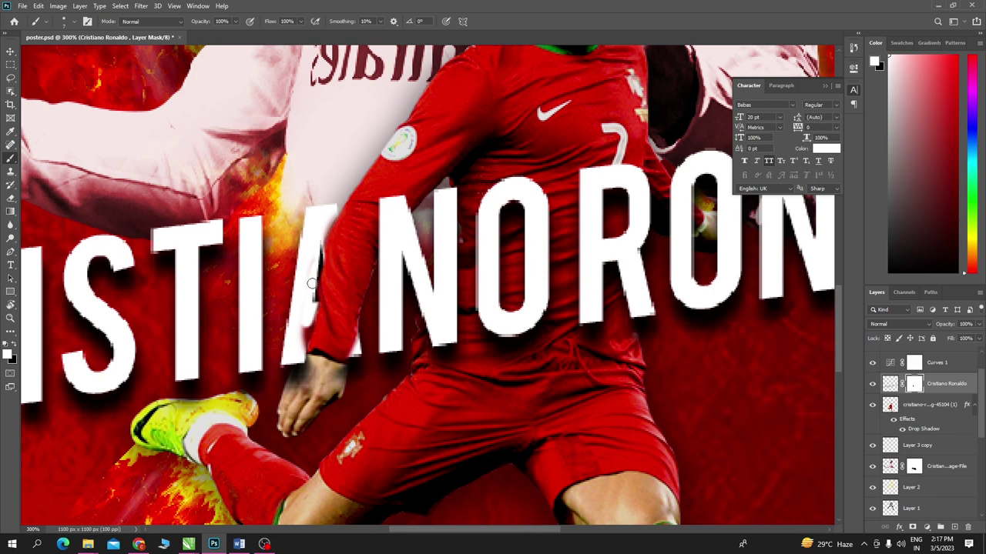
{"action": "mouse_move", "coordinate": [318, 246]}
{"action": "left_mouse_down"}
{"action": "mouse_move", "coordinate": [335, 214]}
{"action": "mouse_move", "coordinate": [314, 264]}
{"action": "left_mouse_up"}
{"action": "left_click_drag", "start_coordinate": [309, 315], "coordinate": [294, 361]}
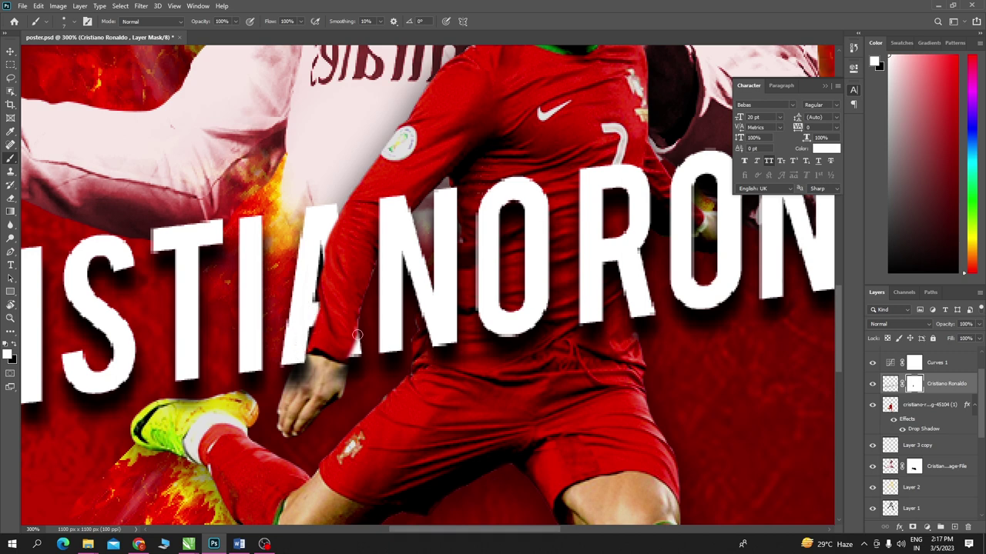
- Hide the letter's shadow over the wrist and clean the mask along the cuff and hand
{"action": "key", "text": "x"}
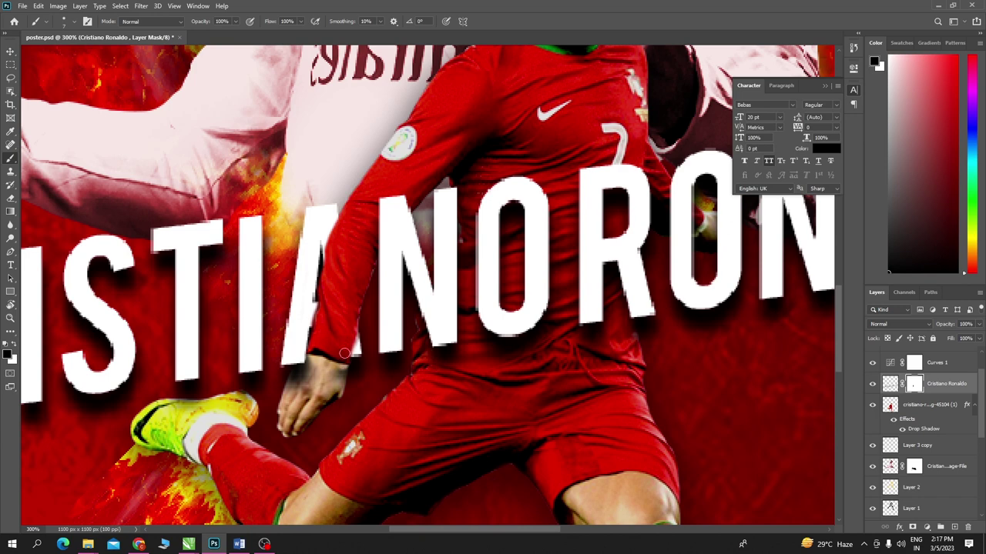
{"action": "mouse_move", "coordinate": [328, 368]}
{"action": "left_mouse_down"}
{"action": "mouse_move", "coordinate": [297, 382]}
{"action": "mouse_move", "coordinate": [330, 375]}
{"action": "left_mouse_up"}
{"action": "key", "text": "bracketright"}
{"action": "key", "text": "bracketright"}
{"action": "key", "text": "bracketright"}
{"action": "key", "text": "bracketleft"}
{"action": "key", "text": "bracketleft"}
{"action": "key", "text": "bracketleft"}
{"action": "left_click_drag", "start_coordinate": [344, 353], "coordinate": [338, 367]}
{"action": "mouse_move", "coordinate": [321, 359]}
{"action": "left_mouse_down"}
{"action": "mouse_move", "coordinate": [309, 395]}
{"action": "mouse_move", "coordinate": [327, 373]}
{"action": "left_mouse_up"}
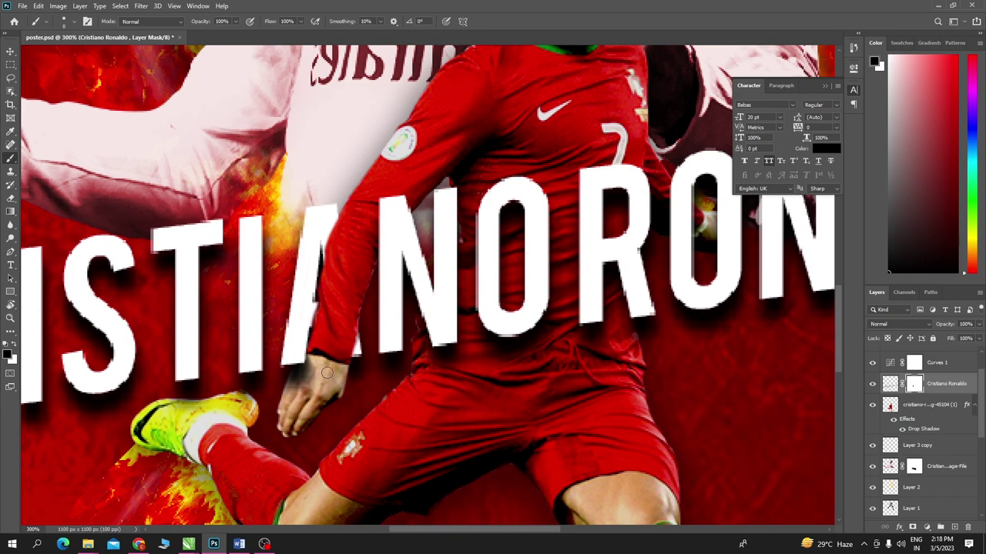
{"action": "key", "text": "x"}
{"action": "key", "text": "ctrl+minus"}
{"action": "key", "text": "ctrl+minus"}
{"action": "key", "text": "ctrl+minus"}
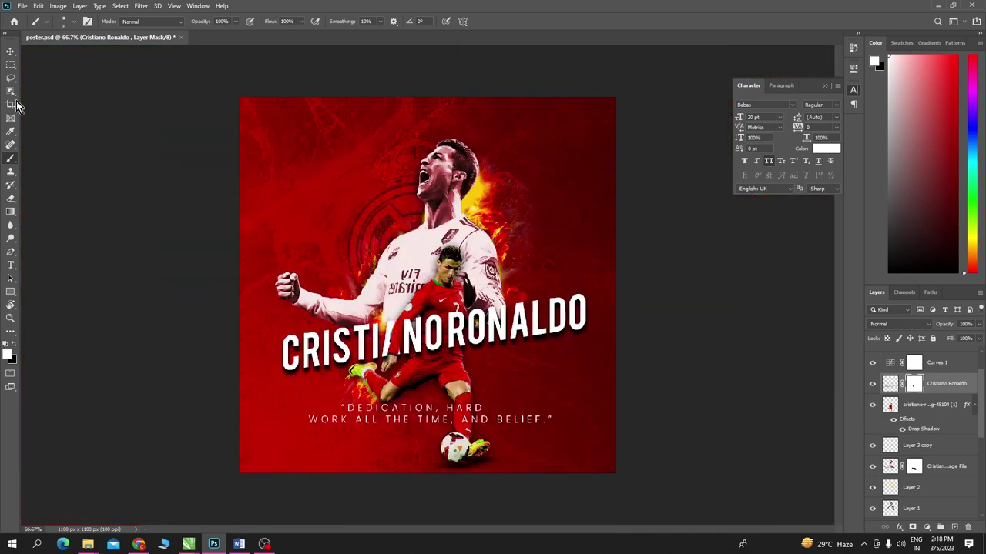
{"action": "left_click", "coordinate": [10, 51]}
{"action": "left_click", "coordinate": [104, 287]}
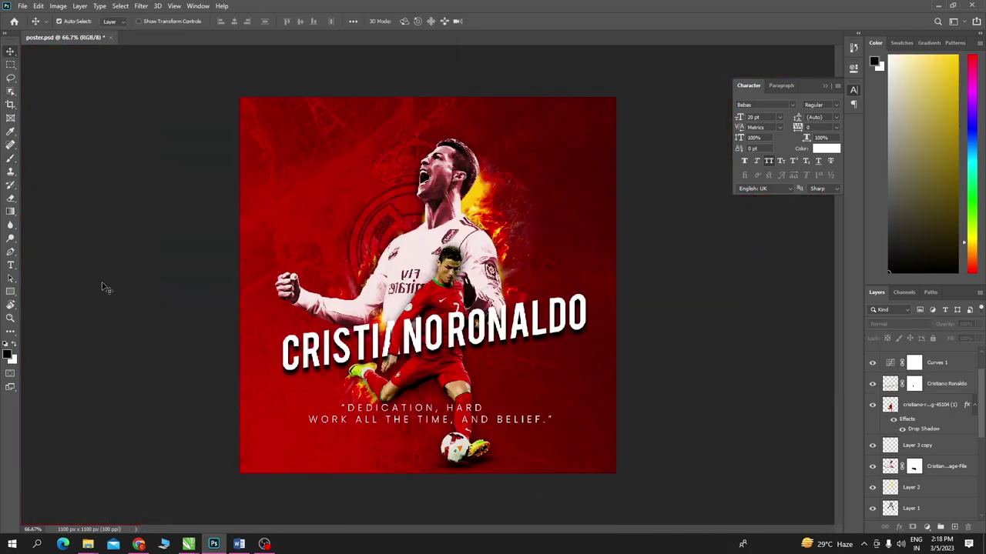